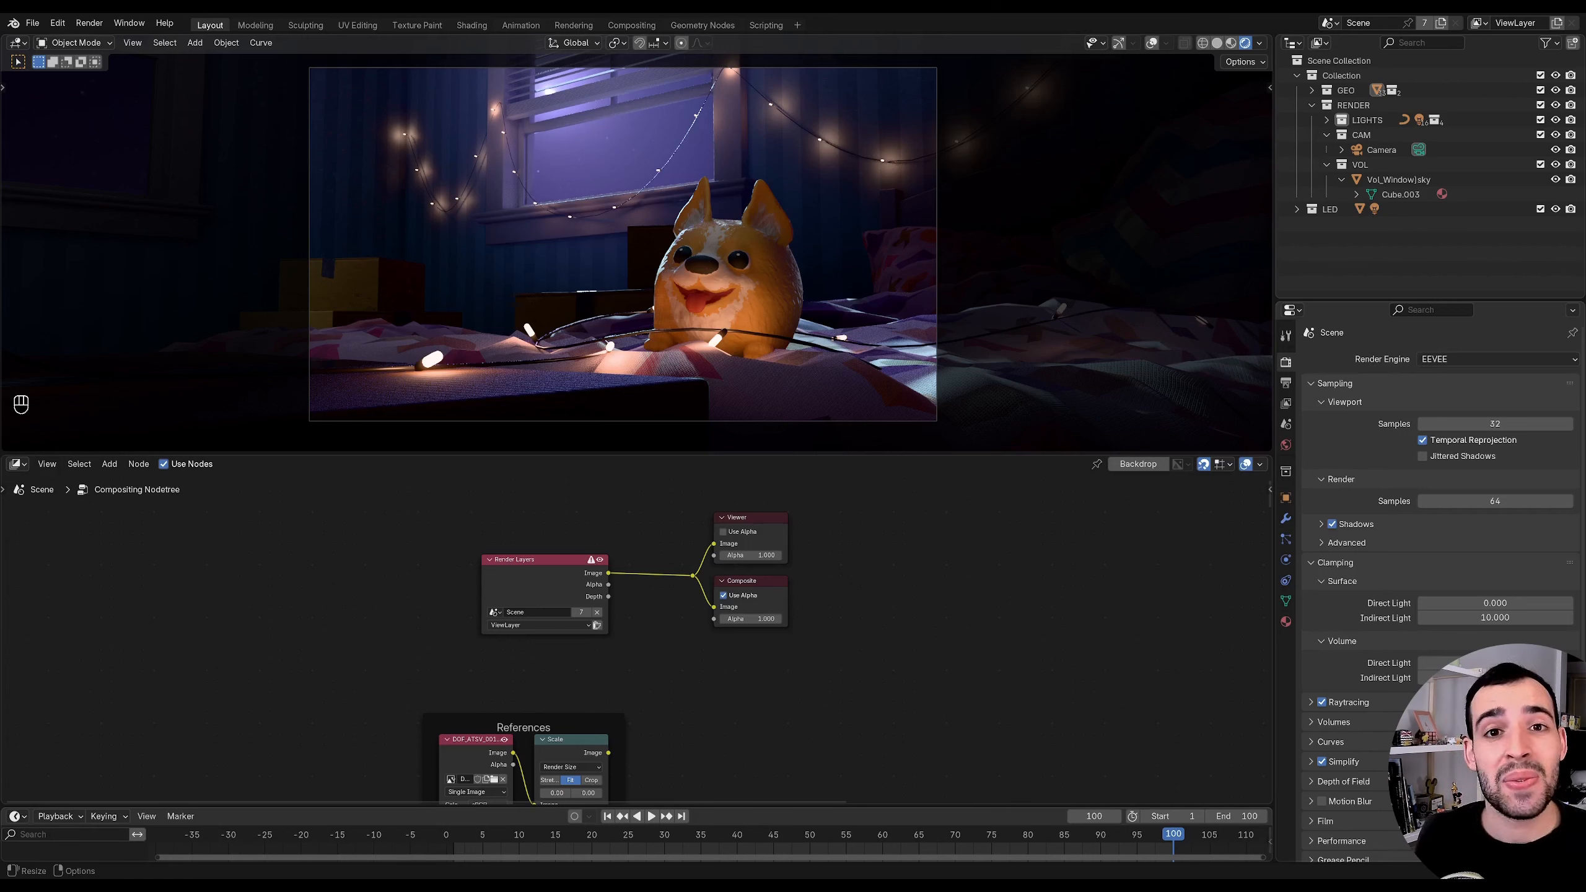
# - Look around the bedroom scene from outside the shot and return to the camera view
pyautogui.moveTo(677, 309); pyautogui.dragTo(769, 330, button='middle')
pyautogui.scroll(-4, 769, 330)
pyautogui.keyDown('shift'); pyautogui.moveTo(615, 250); pyautogui.dragTo(718, 332, button='middle'); pyautogui.keyUp('shift')
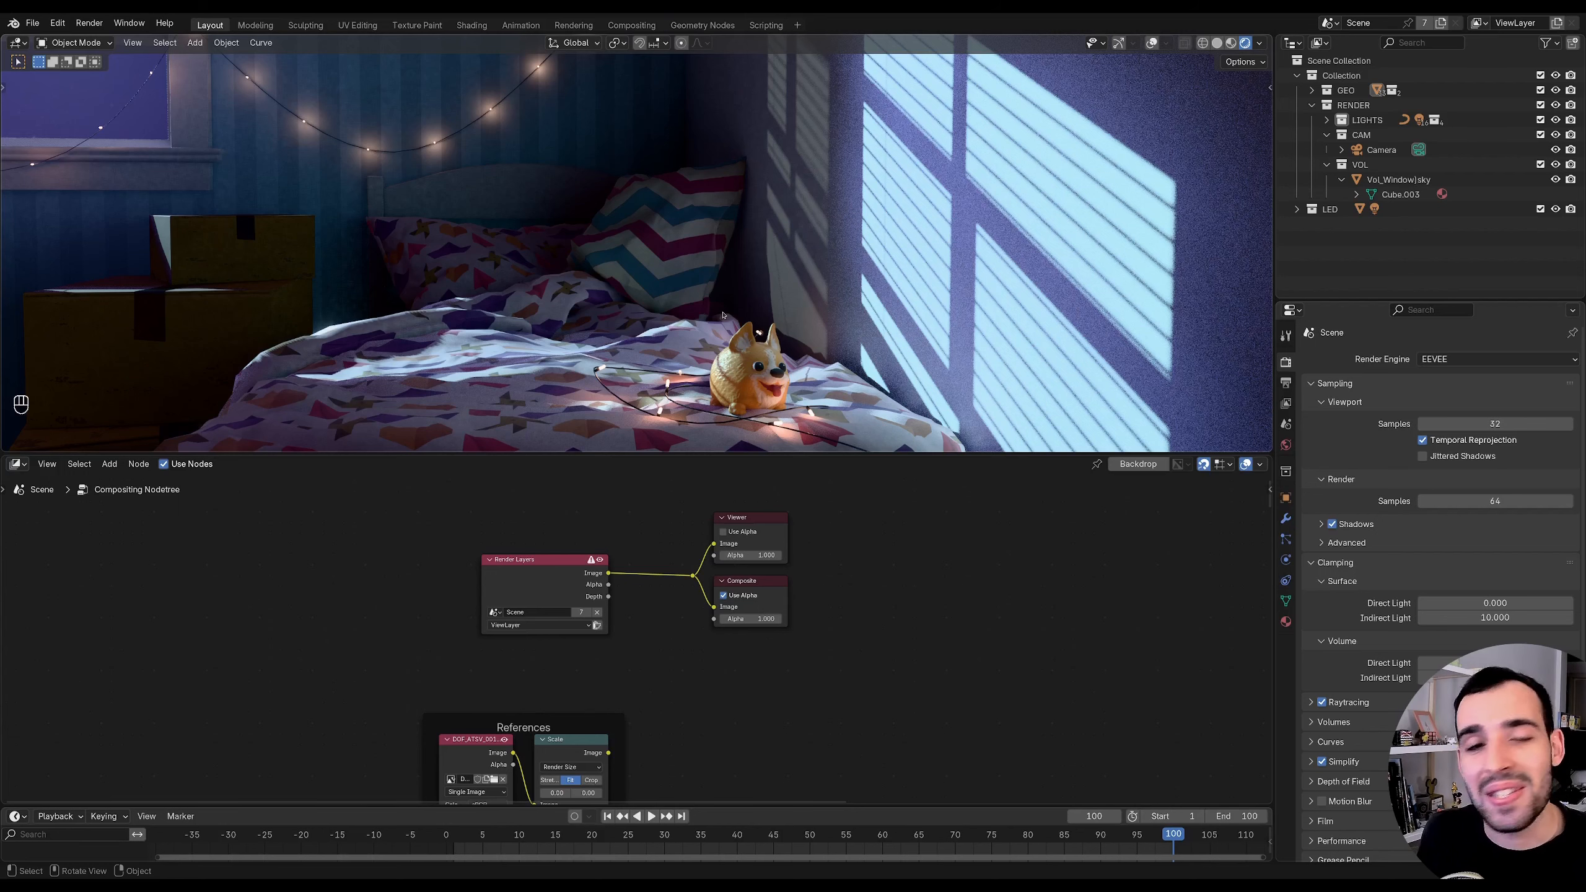
pyautogui.press('KP_0')
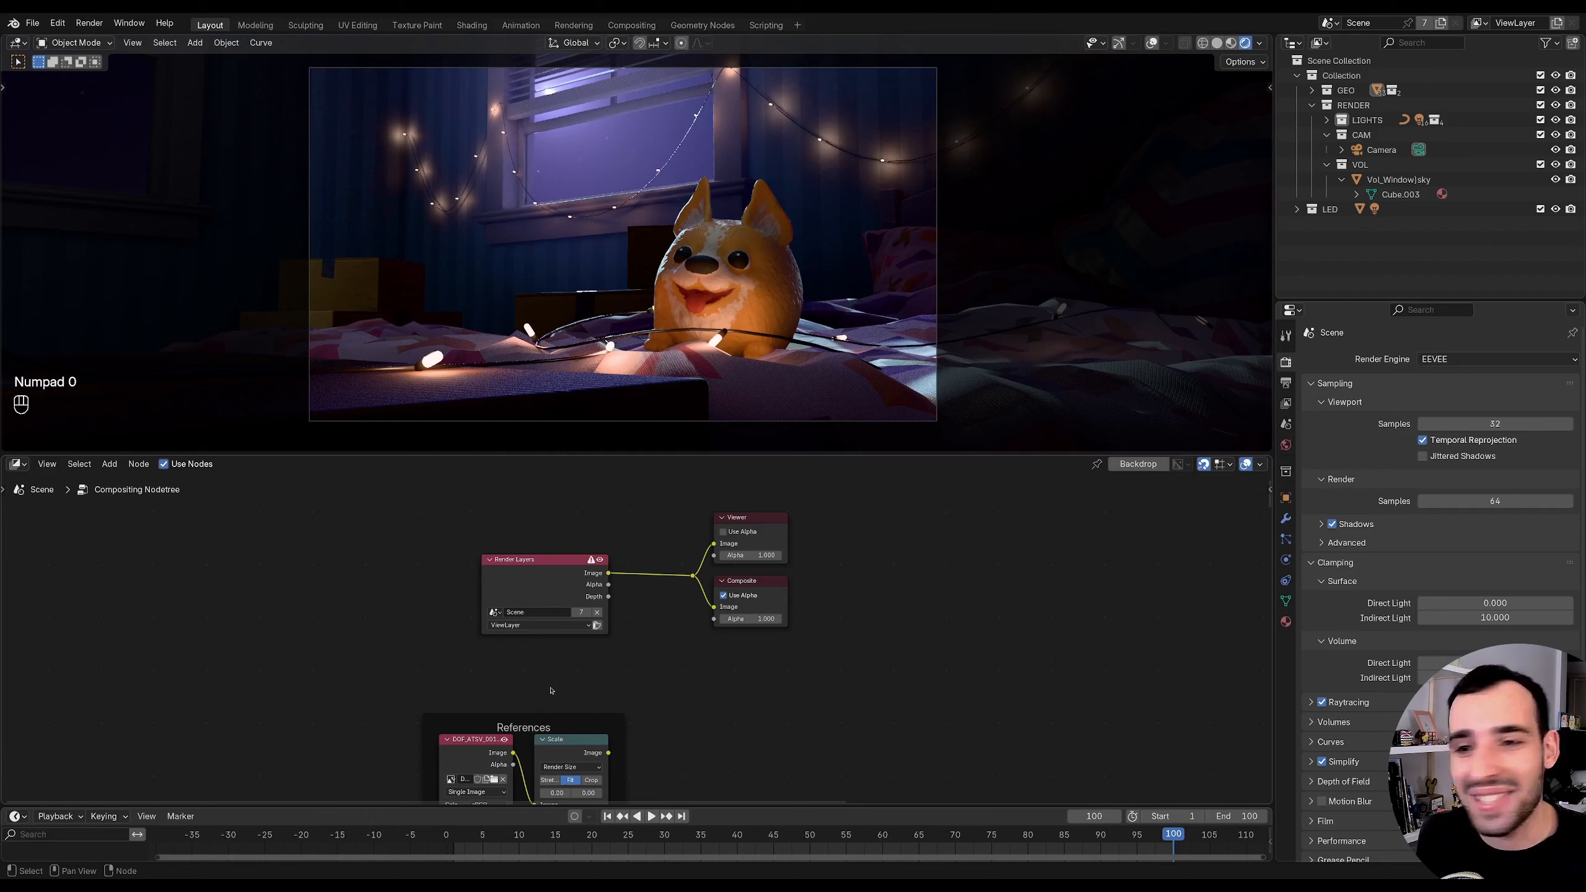
# - Preview the three scaled film stills in the References frame one after another through the Viewer
pyautogui.moveTo(552, 691); pyautogui.dragTo(582, 502, button='middle')
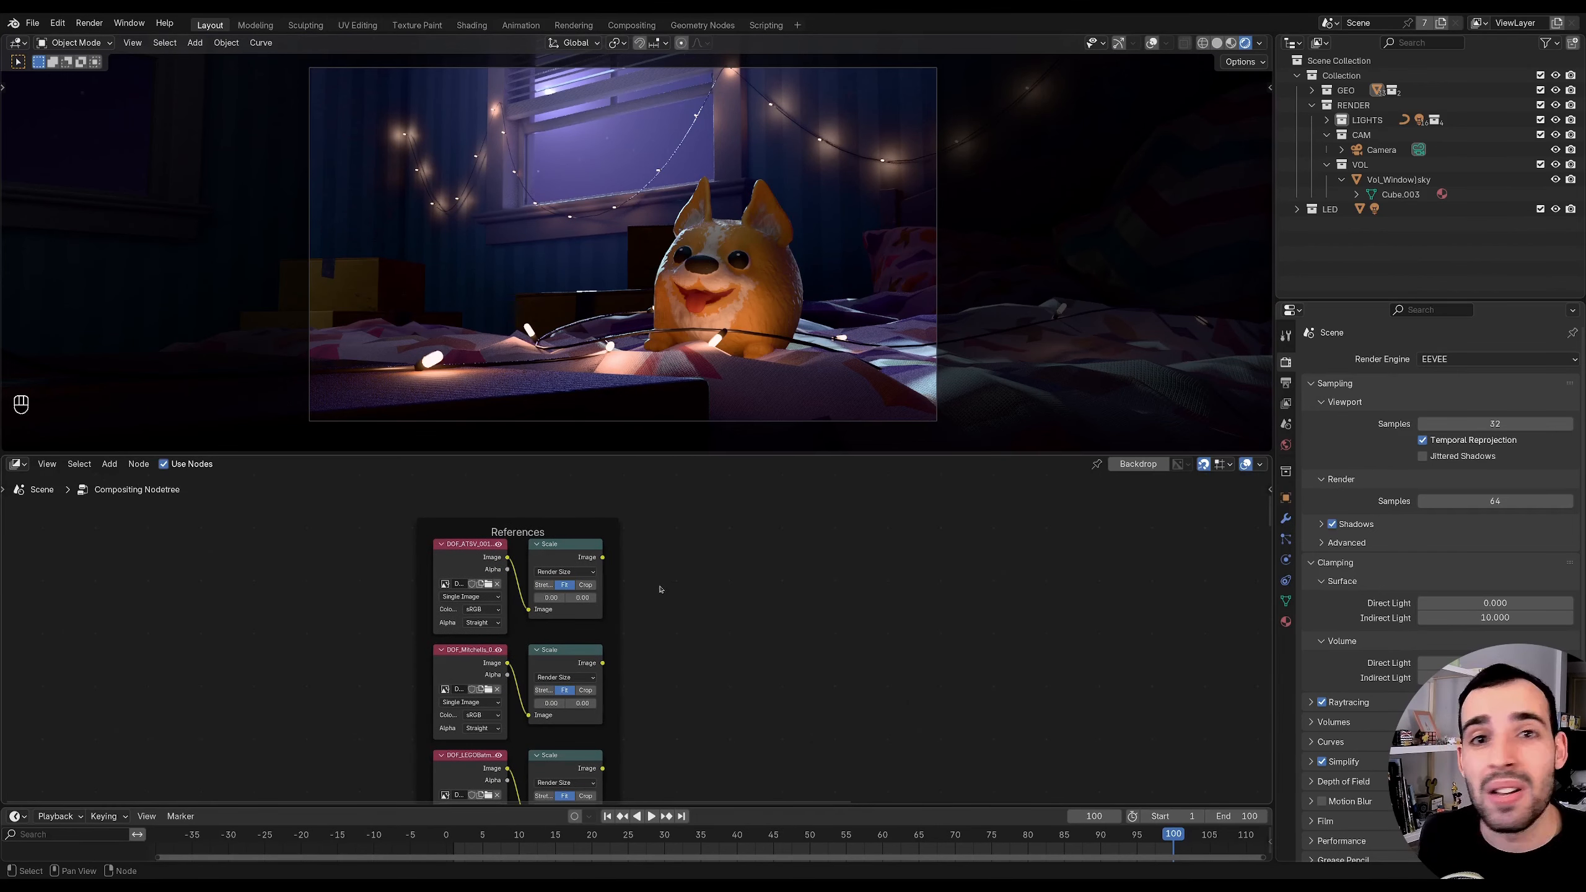
pyautogui.keyDown('ctrl'); pyautogui.keyDown('shift'); pyautogui.click(586, 562); pyautogui.keyUp('shift'); pyautogui.keyUp('ctrl')
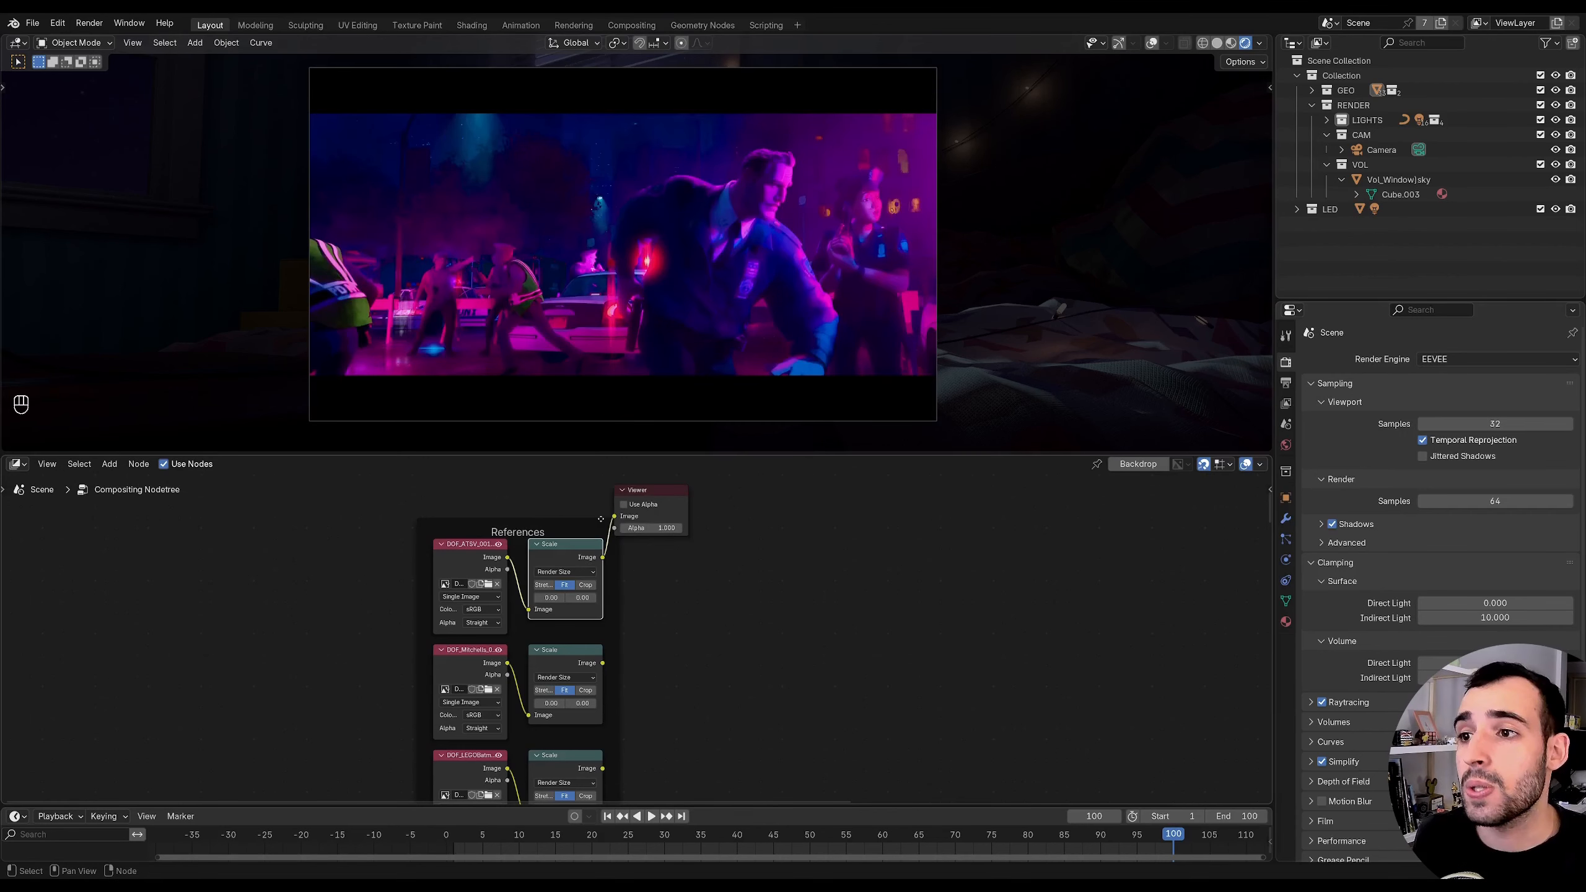
pyautogui.scroll(2, 737, 259)
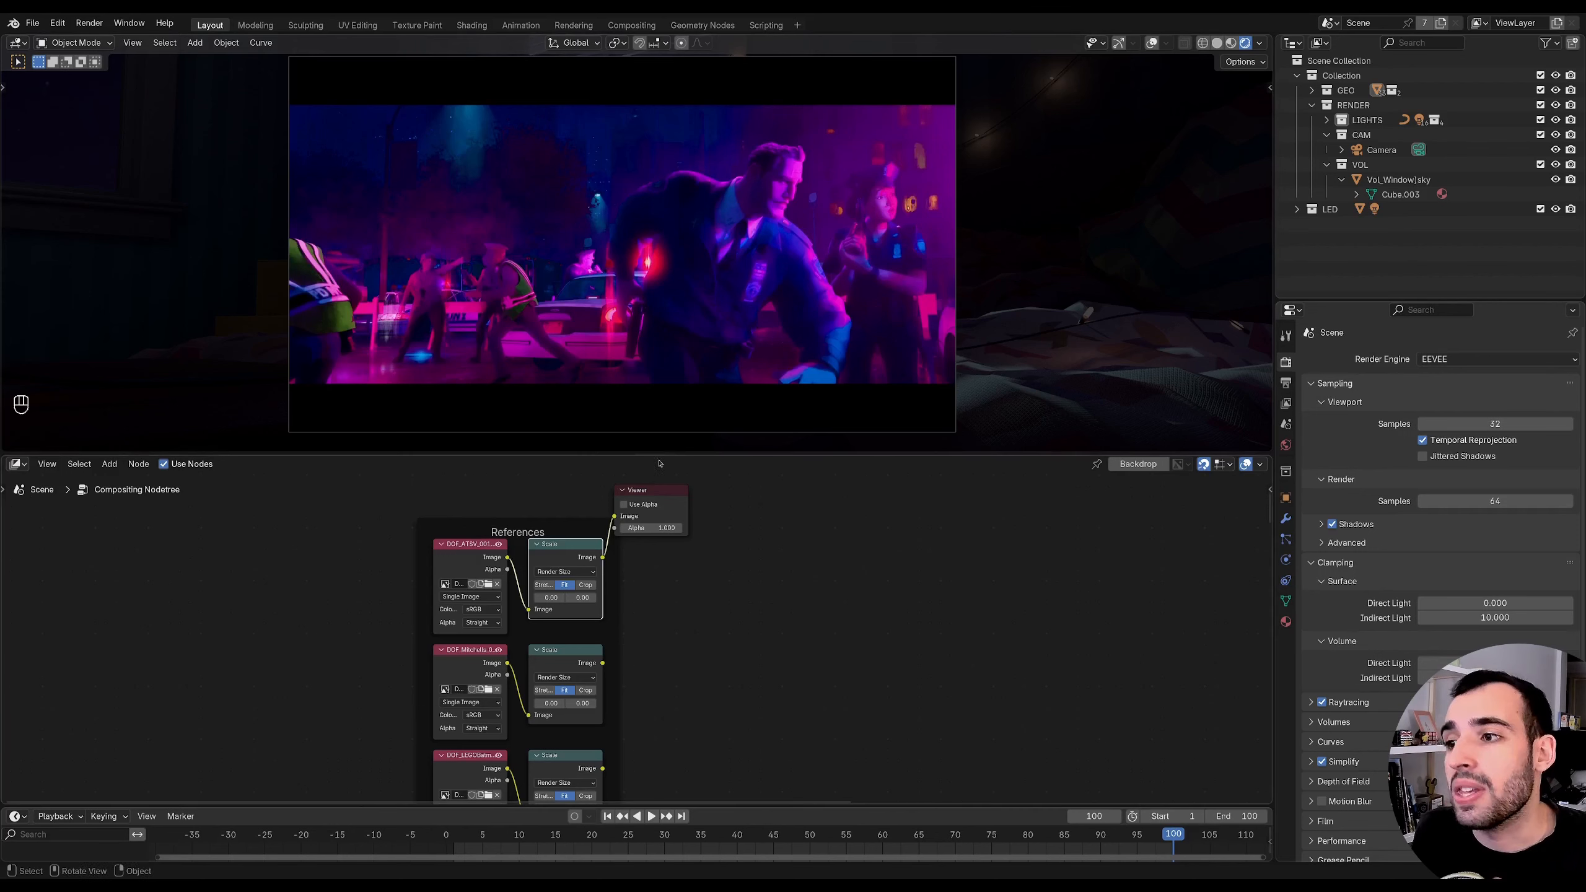
pyautogui.moveTo(594, 673); pyautogui.dragTo(644, 581, button='middle')
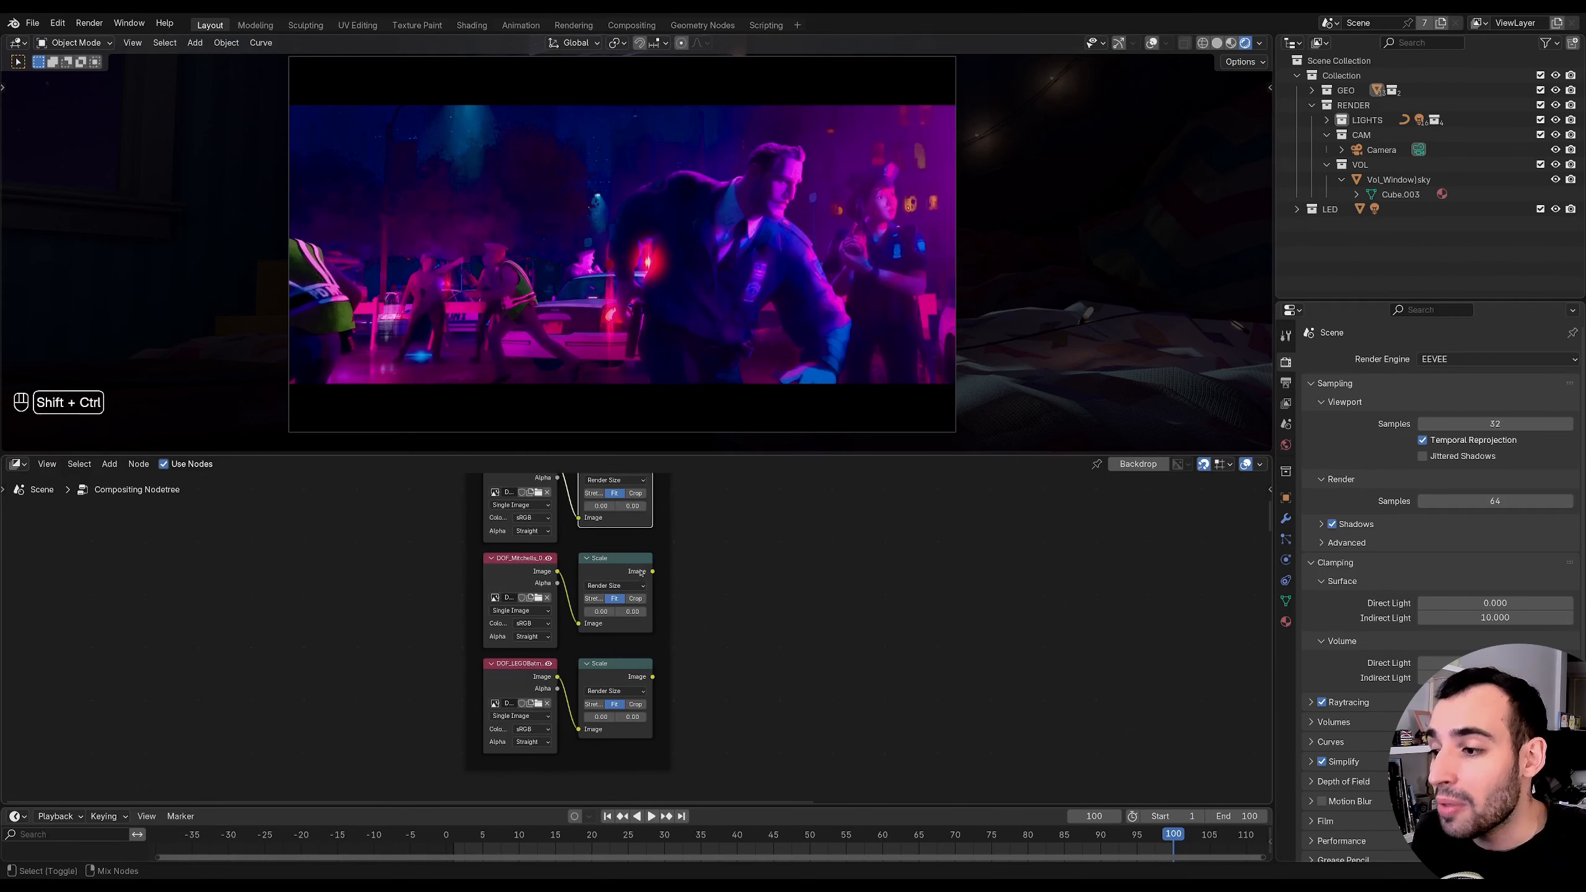
pyautogui.keyDown('ctrl'); pyautogui.keyDown('shift'); pyautogui.click(648, 573); pyautogui.keyUp('shift'); pyautogui.keyUp('ctrl')
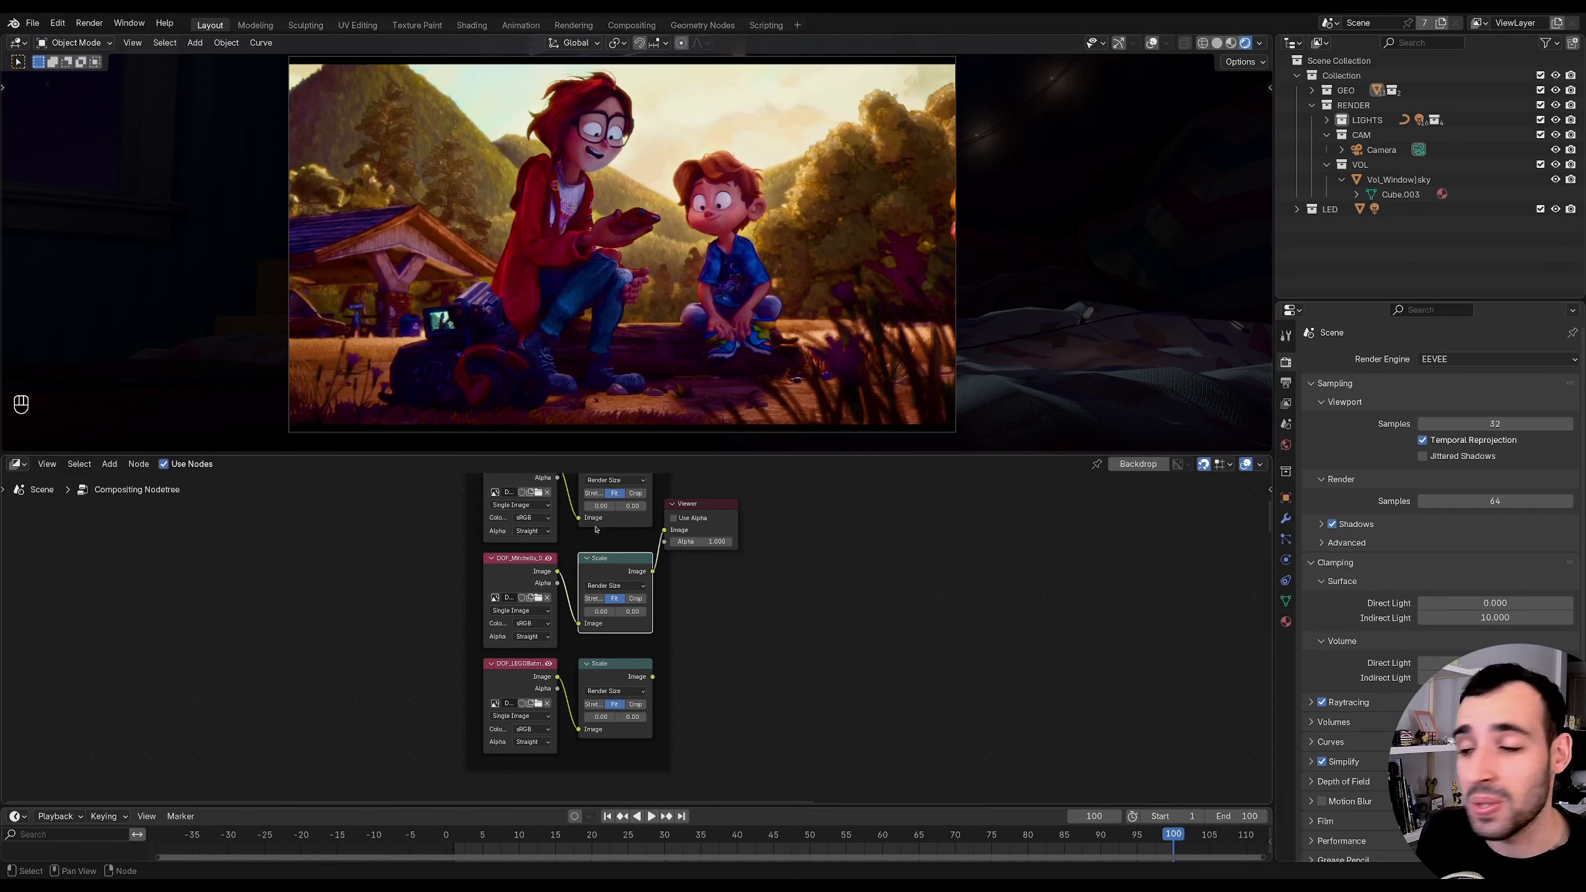
pyautogui.moveTo(614, 606); pyautogui.dragTo(587, 546, button='middle')
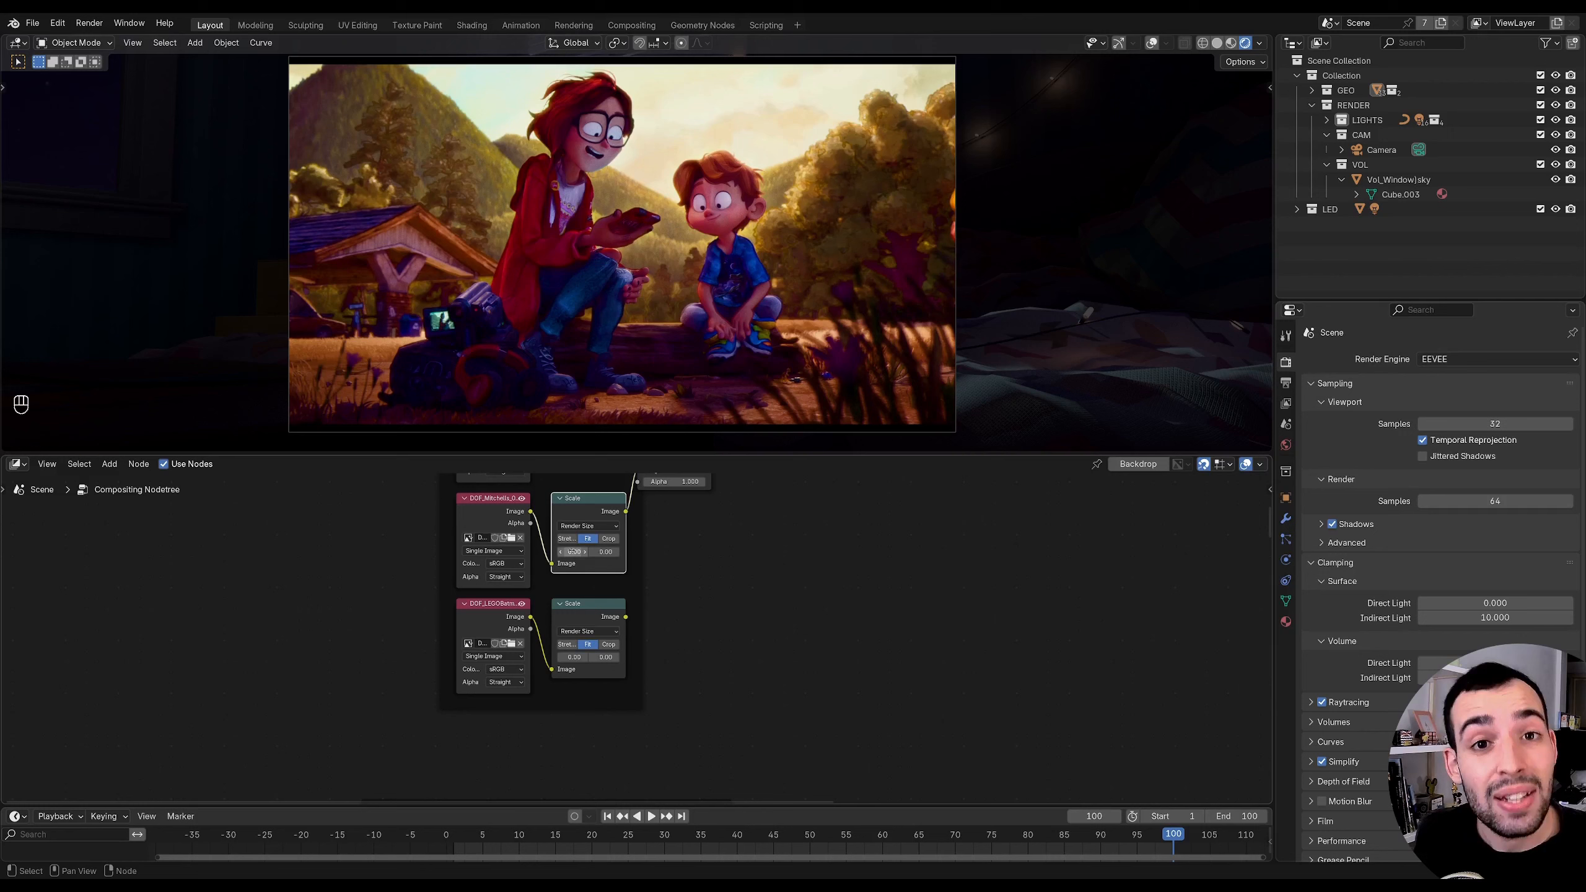
pyautogui.moveTo(620, 600); pyautogui.dragTo(612, 579, button='middle')
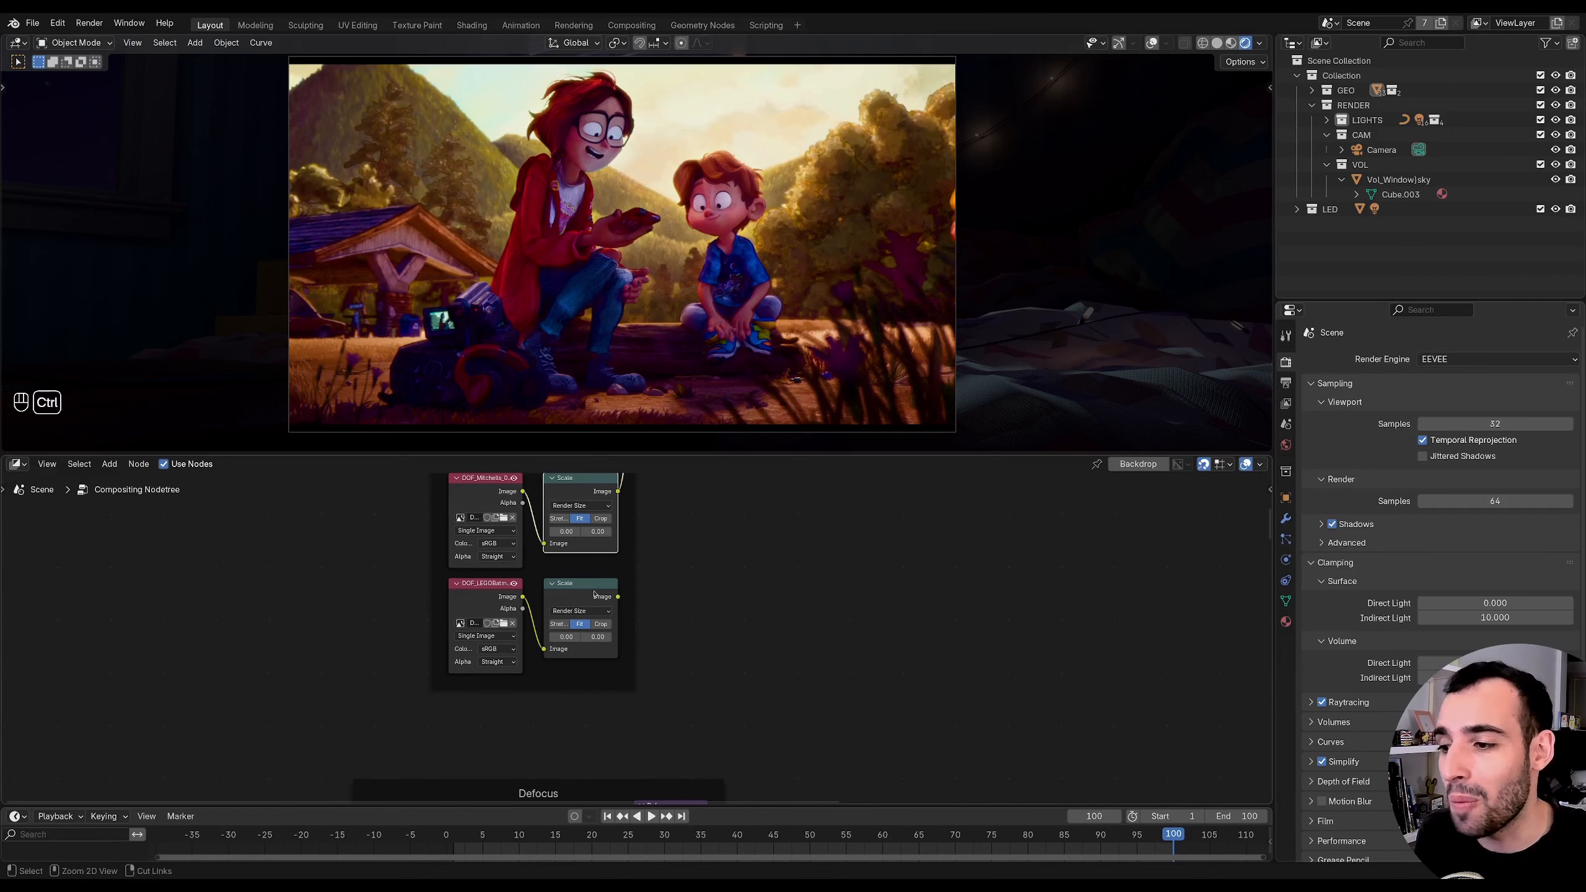
pyautogui.keyDown('ctrl'); pyautogui.keyDown('shift'); pyautogui.click(589, 572); pyautogui.keyUp('shift'); pyautogui.keyUp('ctrl')
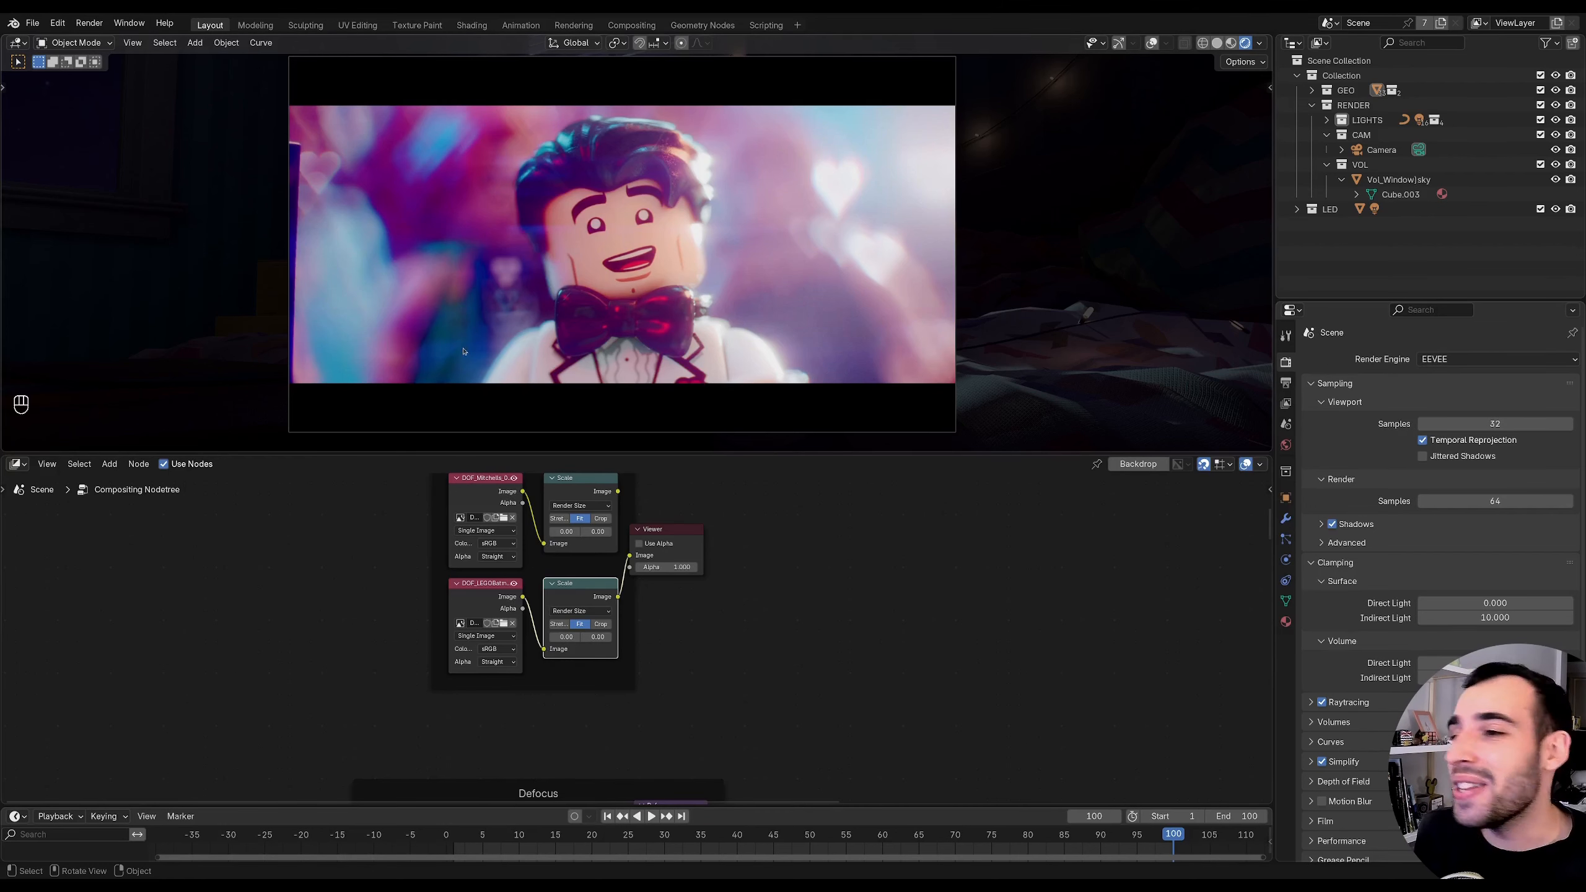
pyautogui.moveTo(584, 524)
pyautogui.mouseDown(button='middle')
pyautogui.moveTo(571, 538)
pyautogui.moveTo(603, 541)
pyautogui.moveTo(609, 500)
pyautogui.moveTo(609, 579)
pyautogui.moveTo(610, 531)
pyautogui.mouseUp(button='middle')
# - Preview the Defocus node through the Viewer and set its Z-Scale to 24.7
pyautogui.moveTo(620, 661); pyautogui.dragTo(601, 476, button='middle')
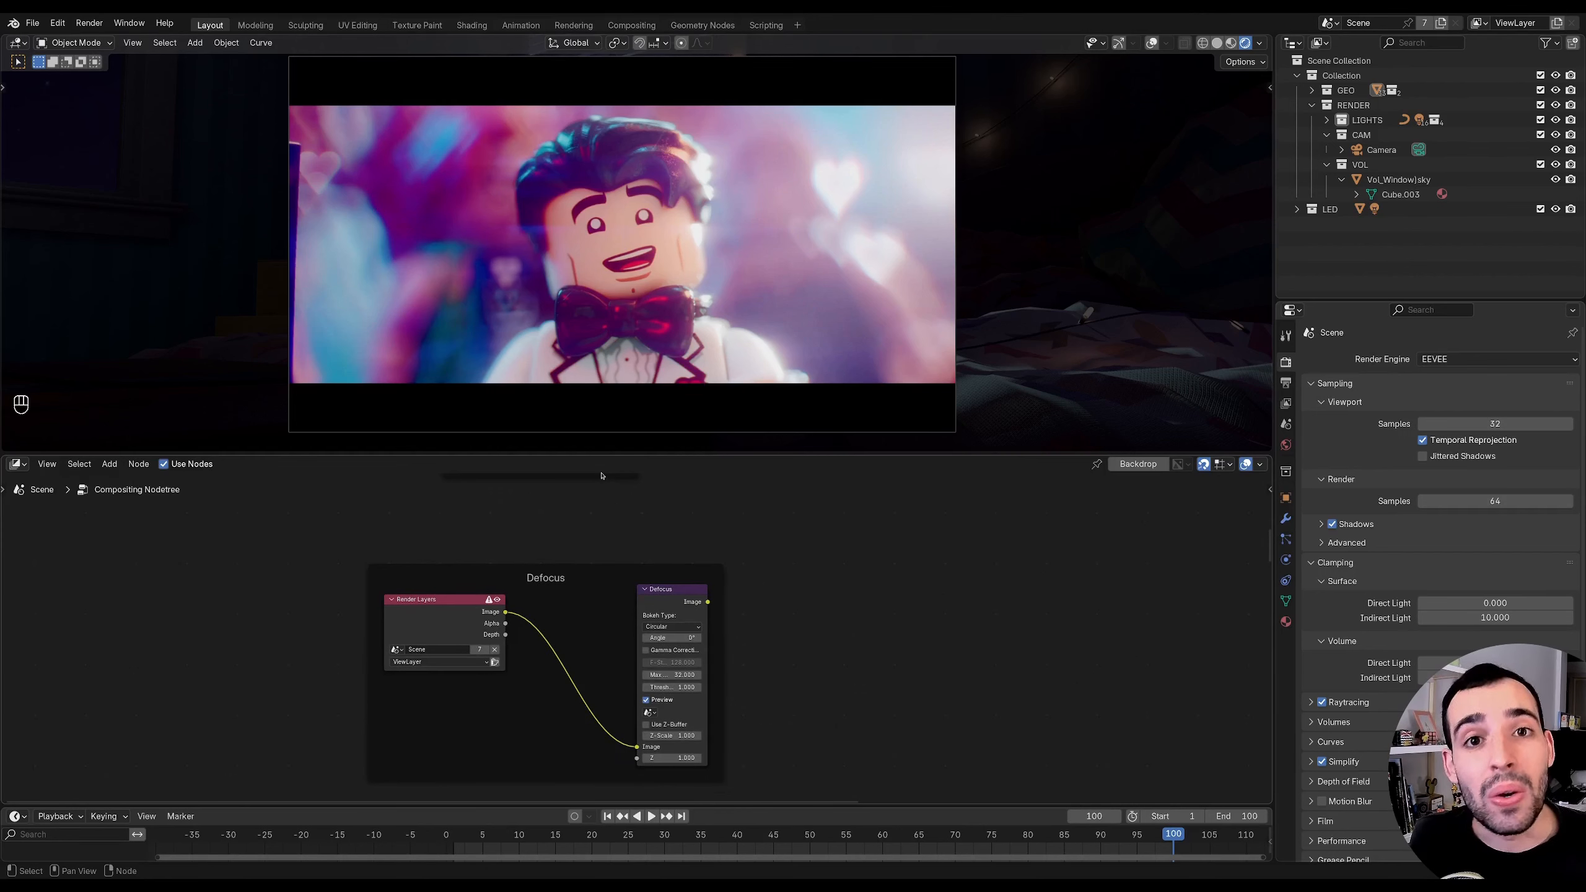
pyautogui.moveTo(697, 552)
pyautogui.mouseDown(button='middle')
pyautogui.moveTo(583, 522)
pyautogui.moveTo(585, 505)
pyautogui.moveTo(706, 530)
pyautogui.mouseUp(button='middle')
pyautogui.keyDown('ctrl'); pyautogui.keyDown('shift'); pyautogui.click(708, 529); pyautogui.keyUp('shift'); pyautogui.keyUp('ctrl')
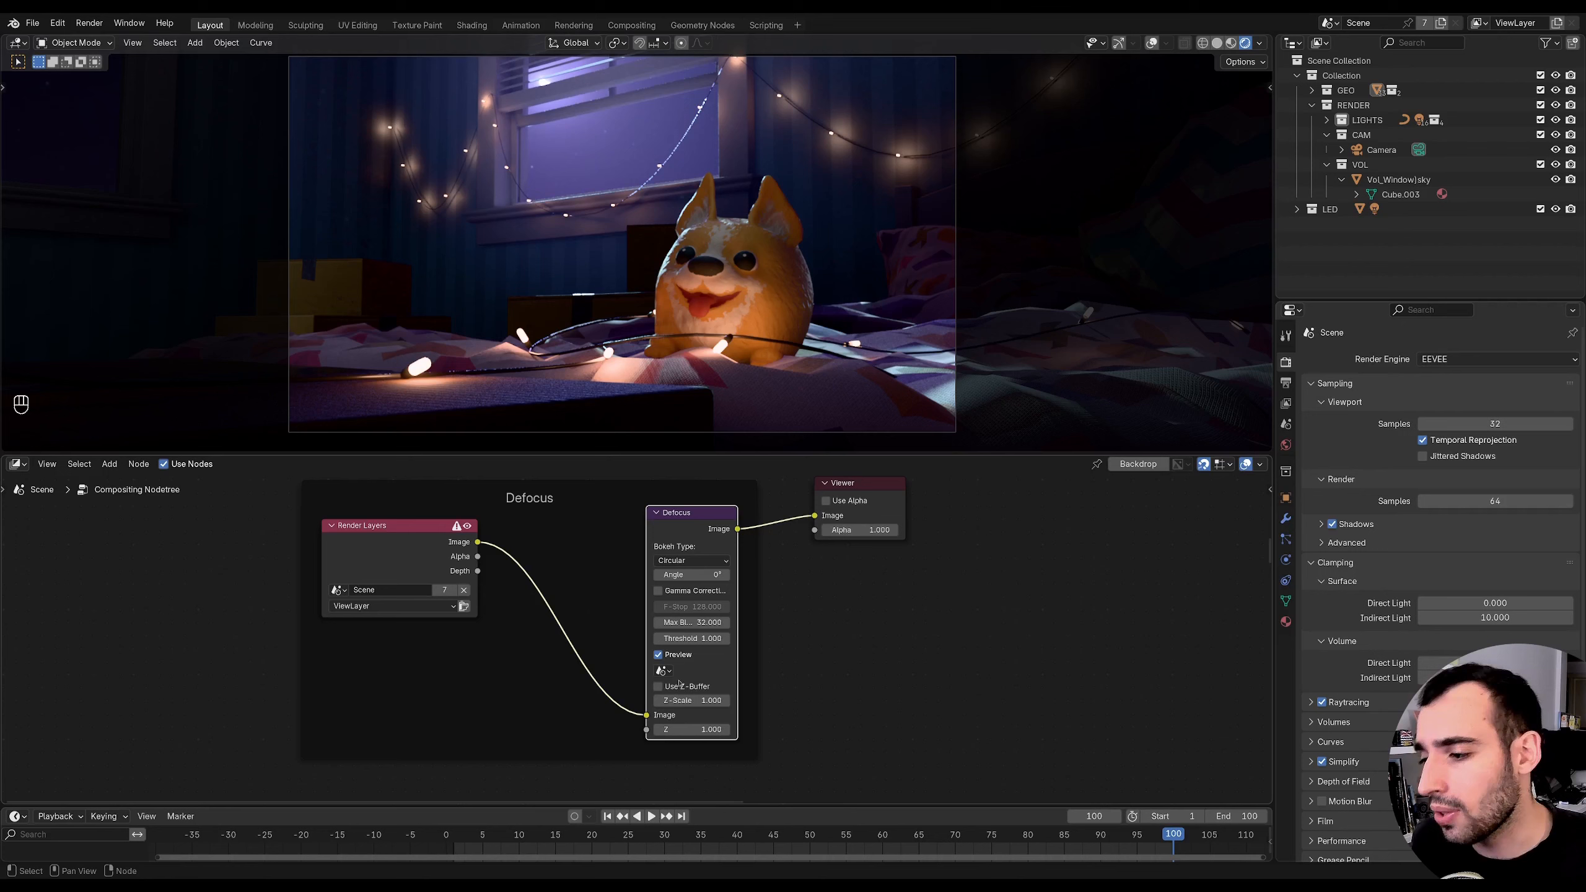
pyautogui.scroll(3, 702, 696)
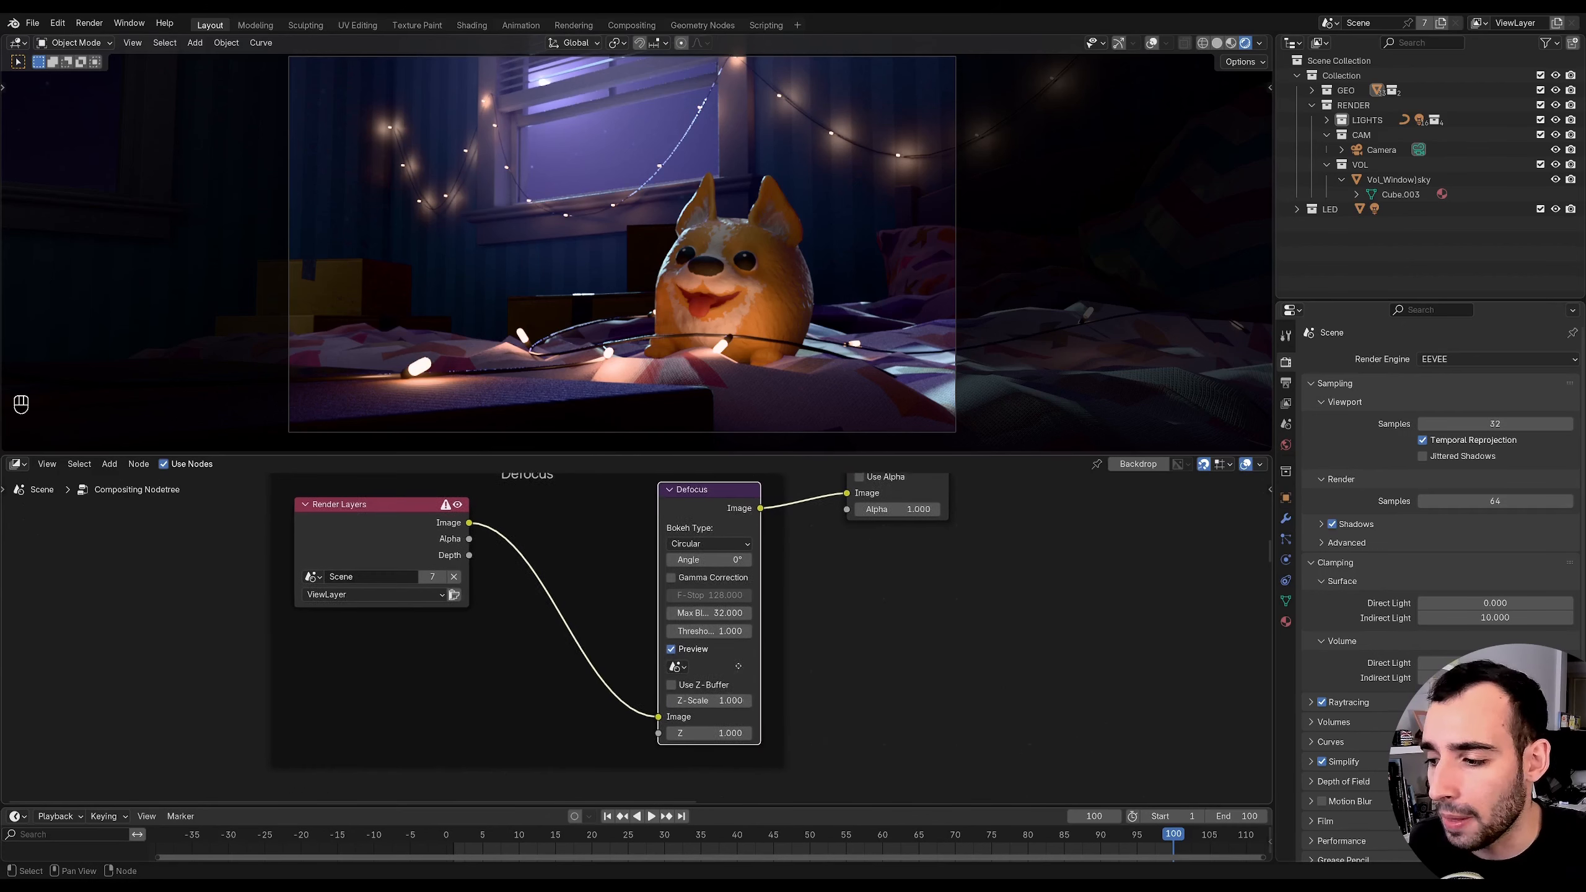
pyautogui.moveTo(703, 693); pyautogui.dragTo(771, 695)
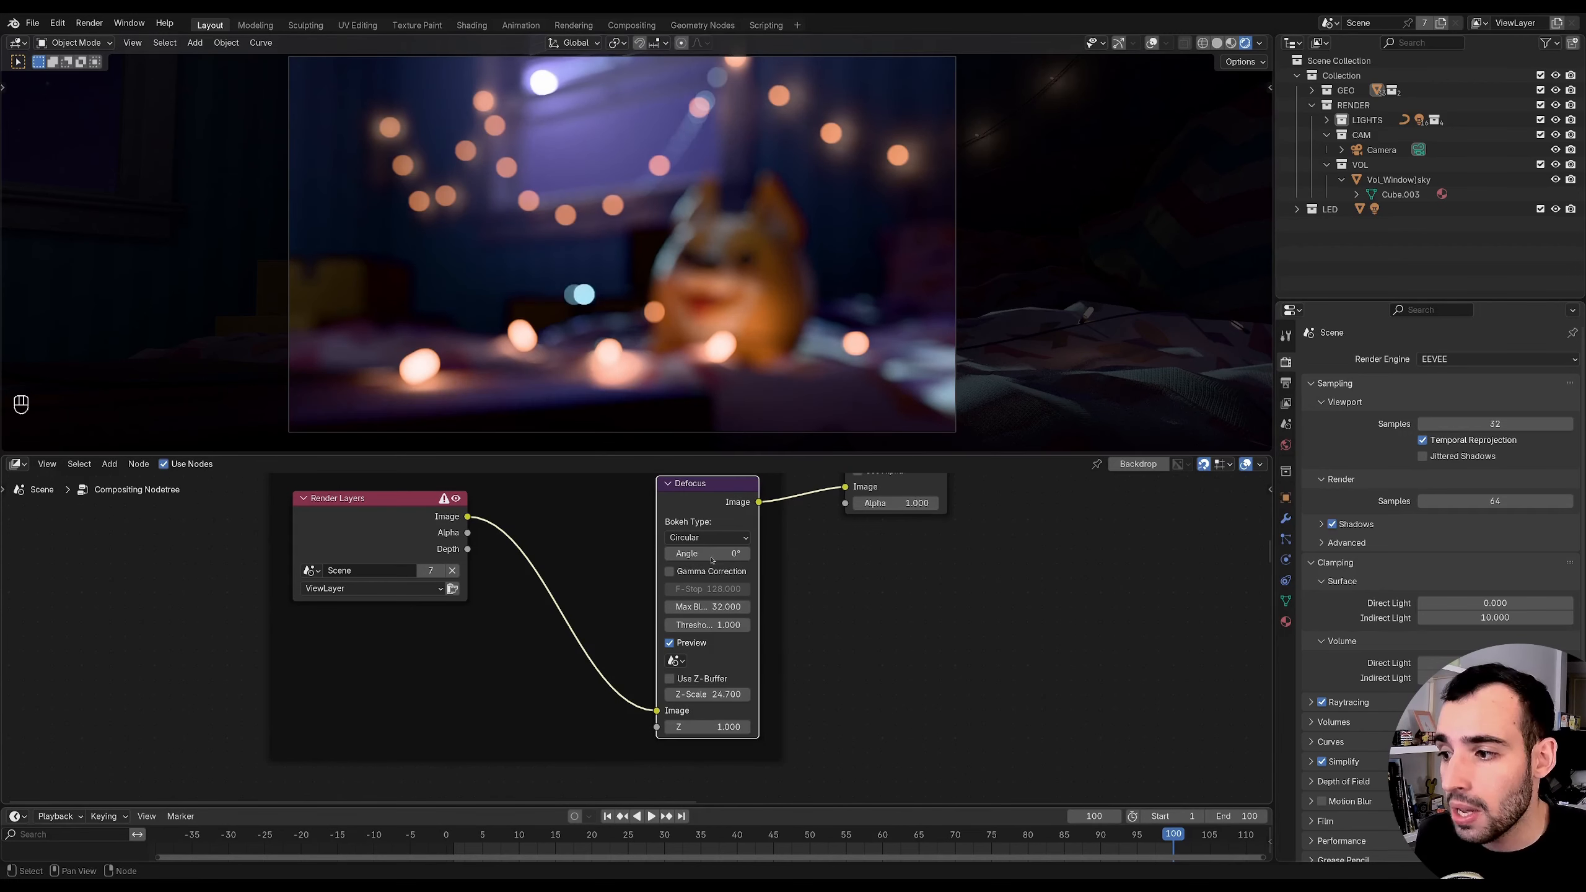
# - Compare the Heptagonal, Square and Hexagonal bokeh types on the Defocus node and settle on Hexagonal
pyautogui.click(718, 539)
pyautogui.click(709, 572)
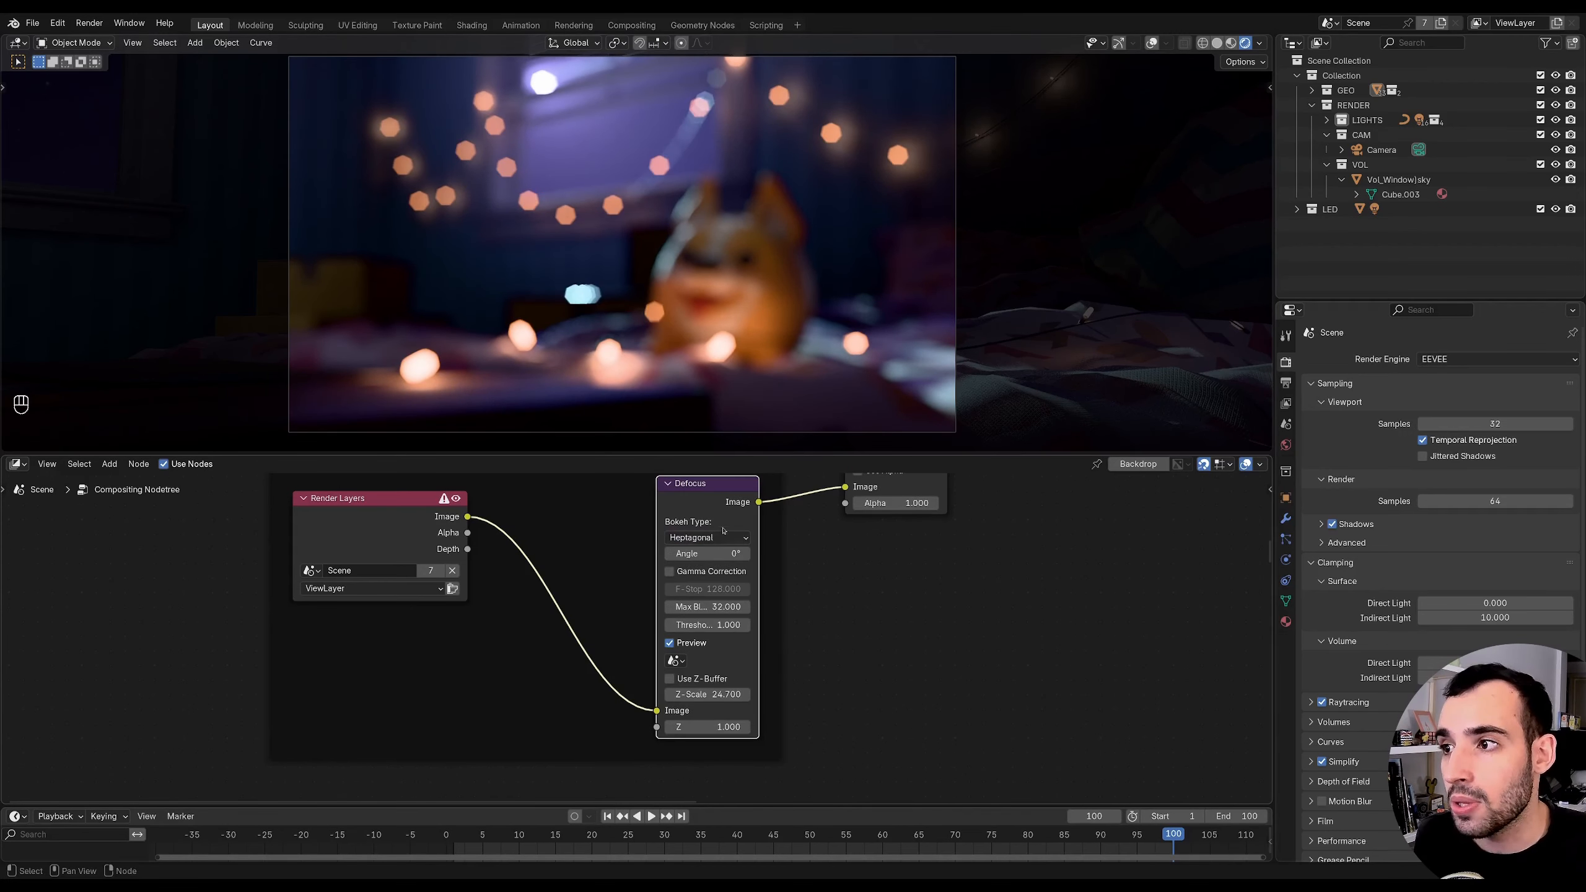
pyautogui.click(708, 538)
pyautogui.click(706, 618)
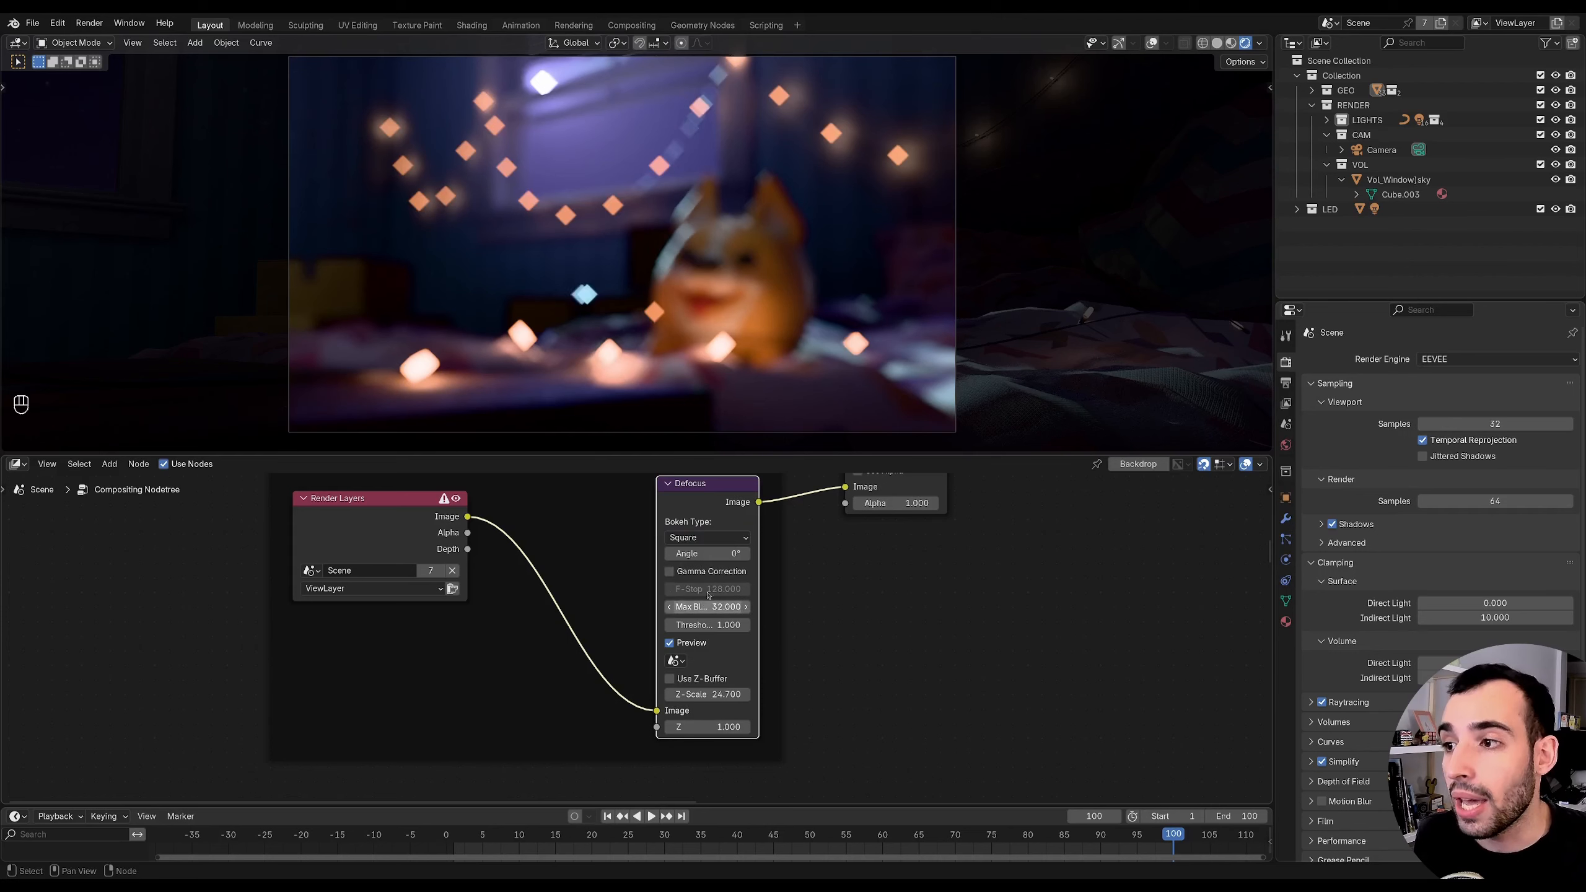
pyautogui.click(708, 538)
pyautogui.click(699, 586)
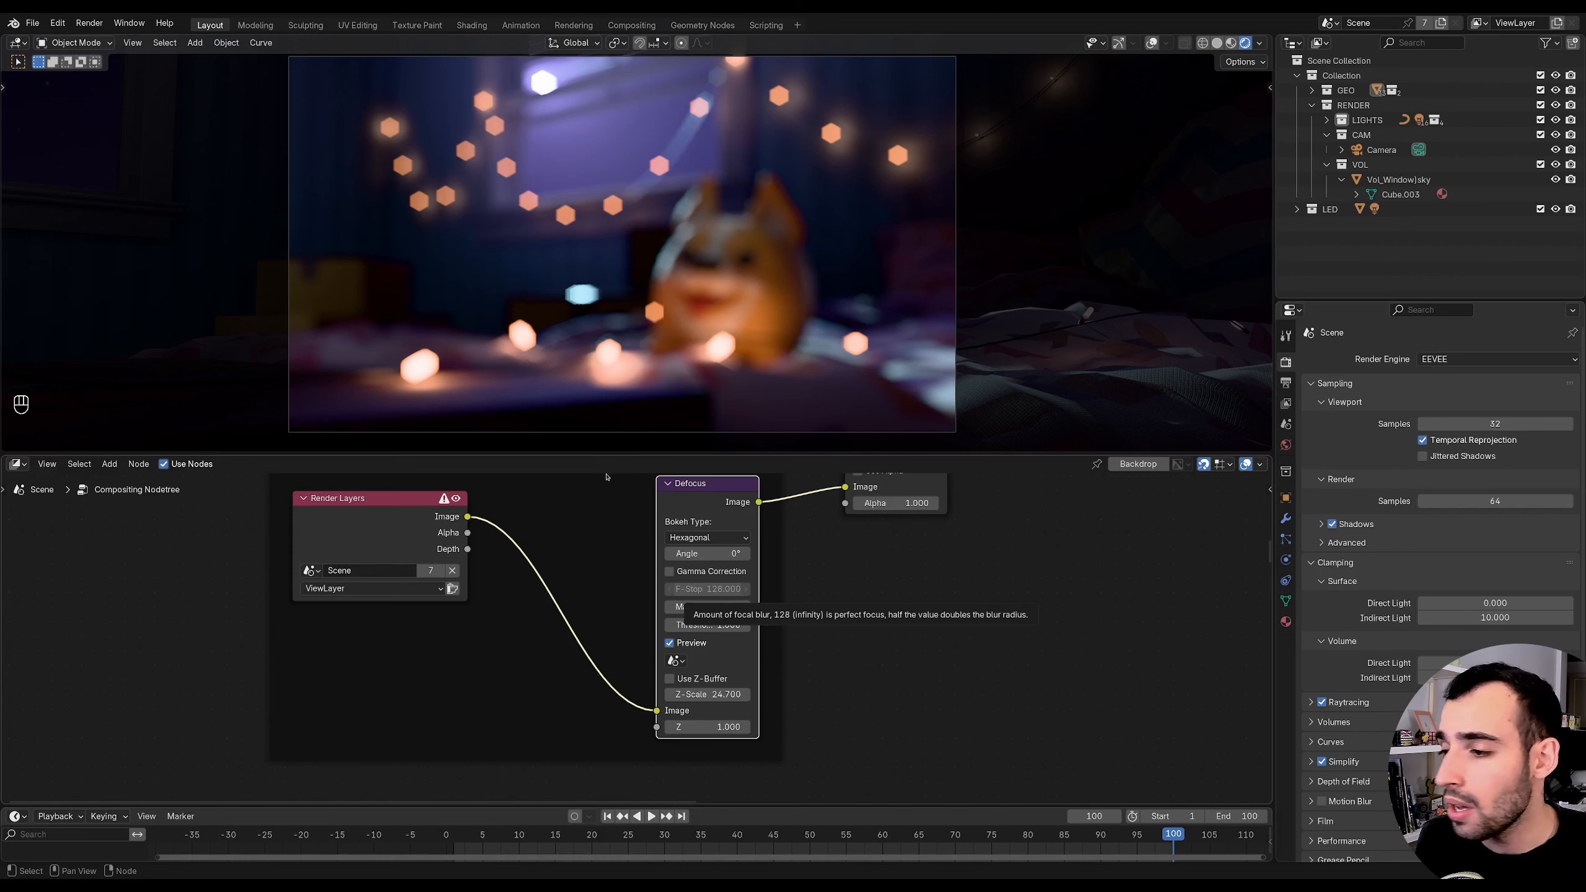
pyautogui.click(709, 538)
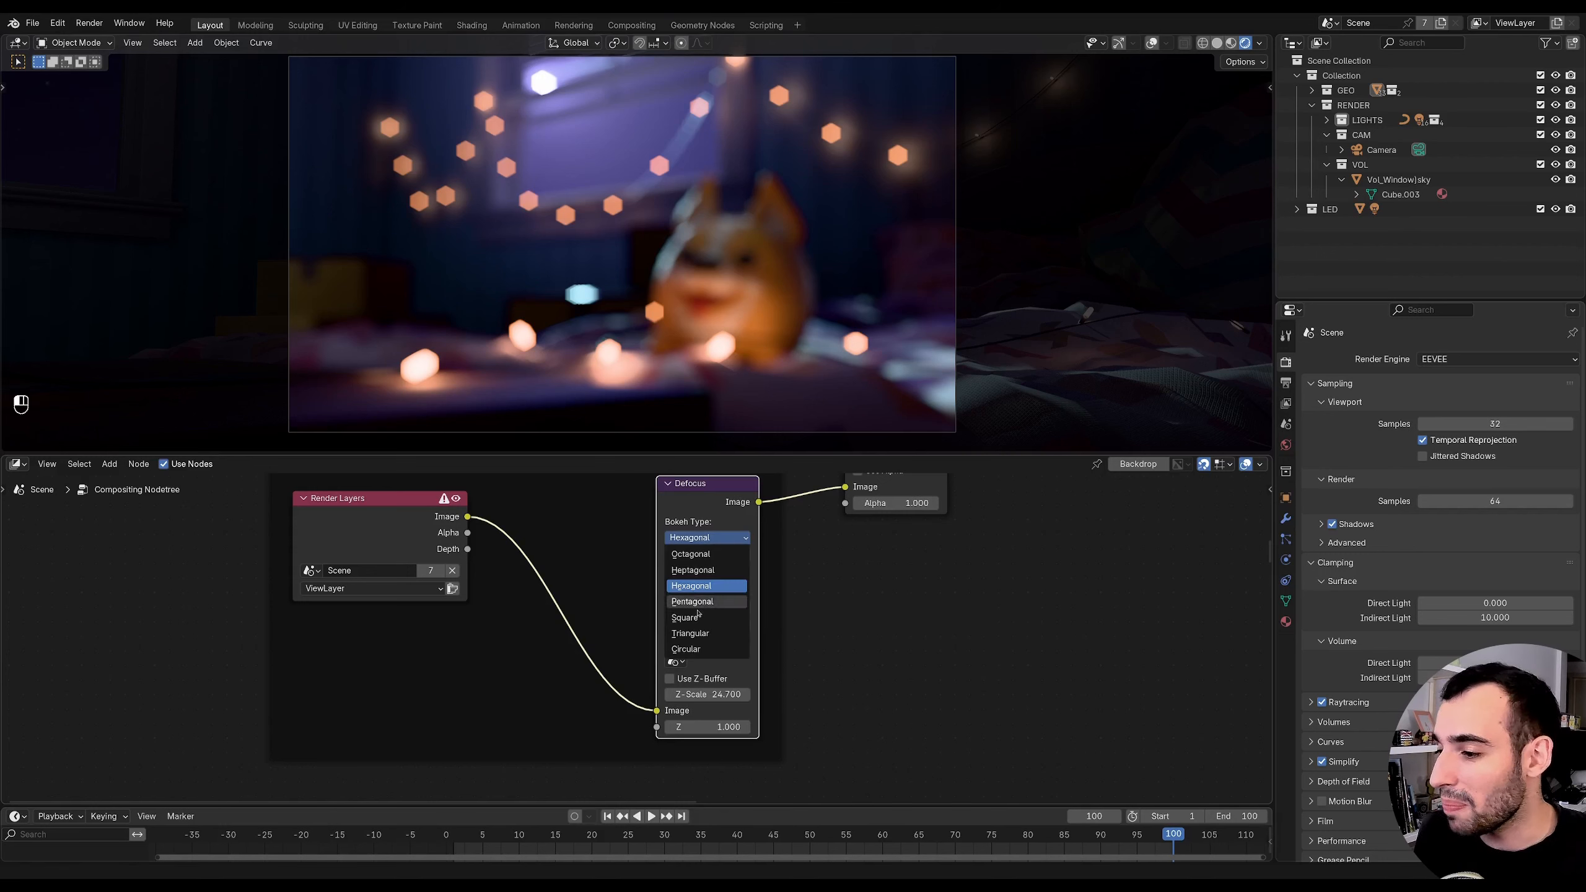
pyautogui.click(687, 618)
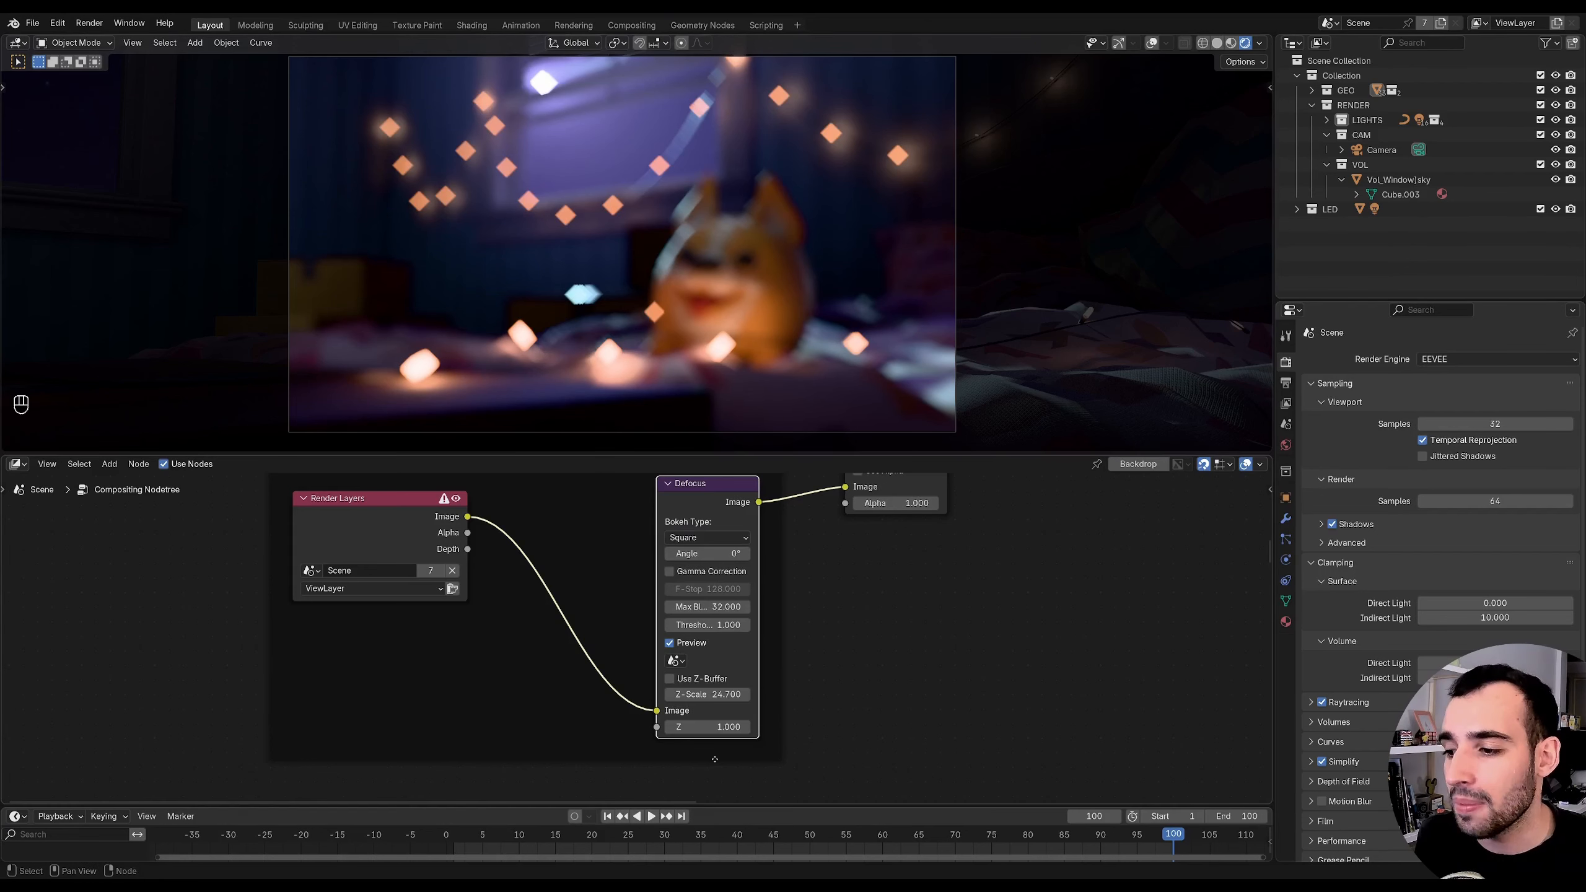
pyautogui.scroll(1, 692, 717)
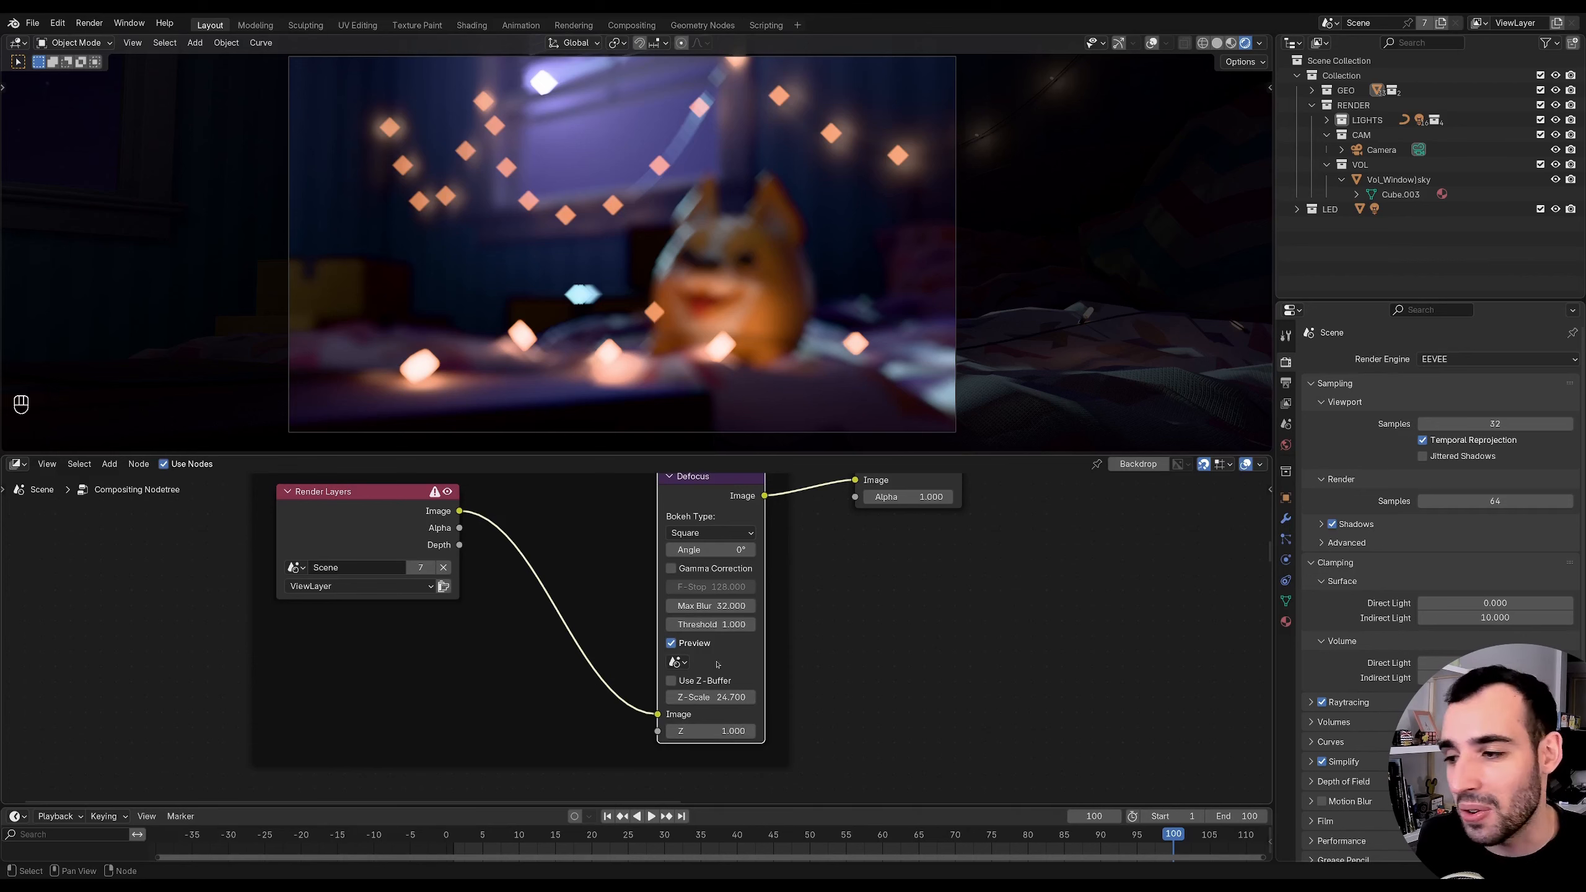
pyautogui.click(729, 531)
pyautogui.click(710, 583)
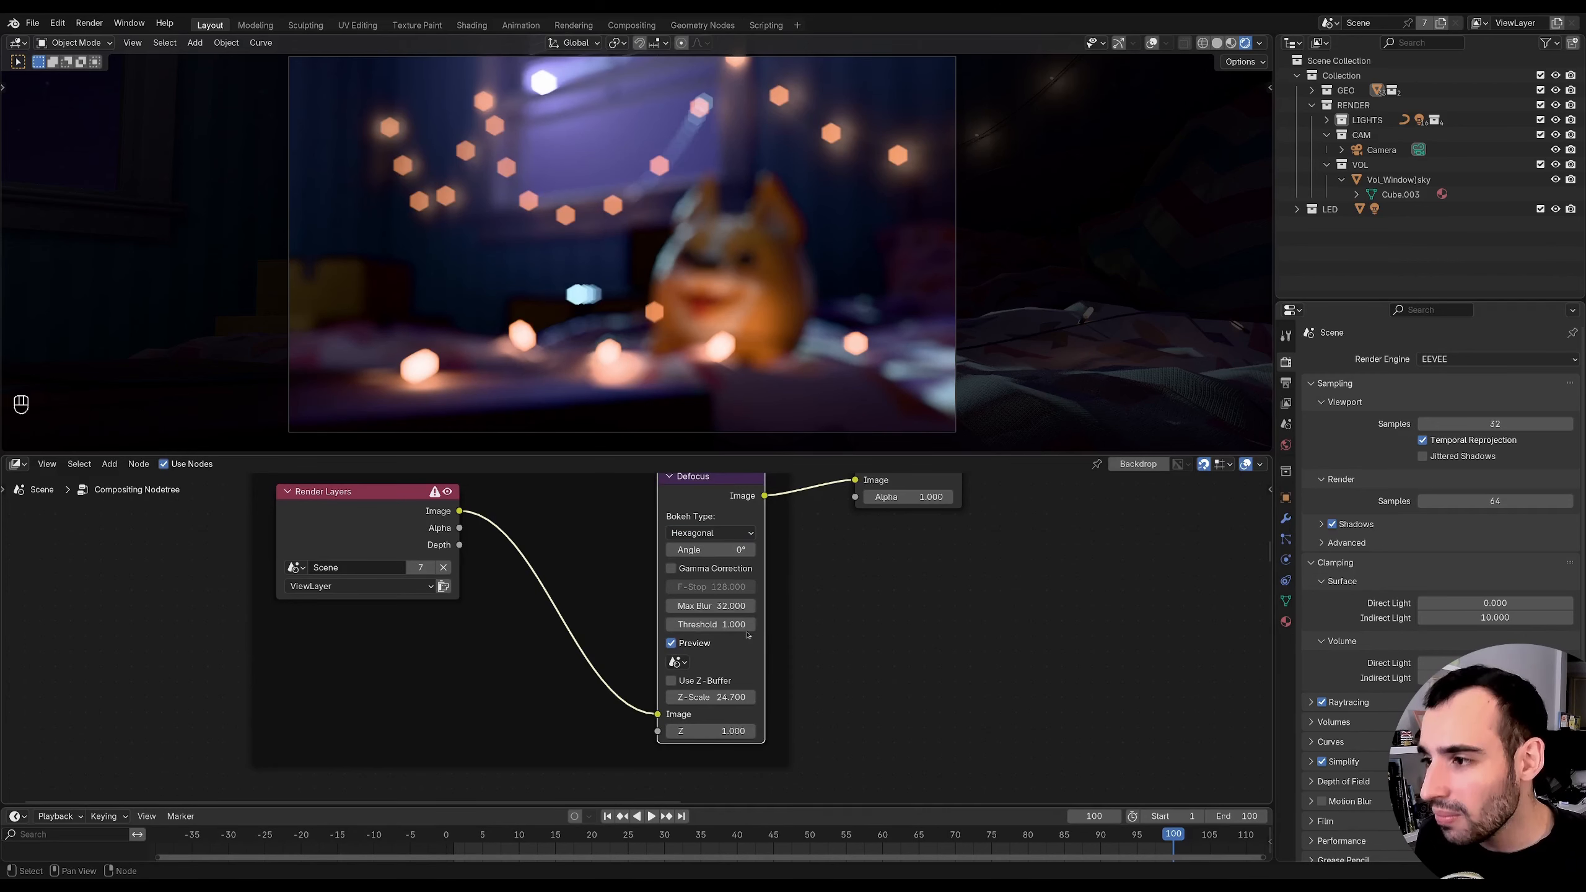
# - Preview the Bokeh Blur node through the Viewer and set its Size to 1.85
pyautogui.moveTo(737, 624); pyautogui.dragTo(766, 560, button='middle')
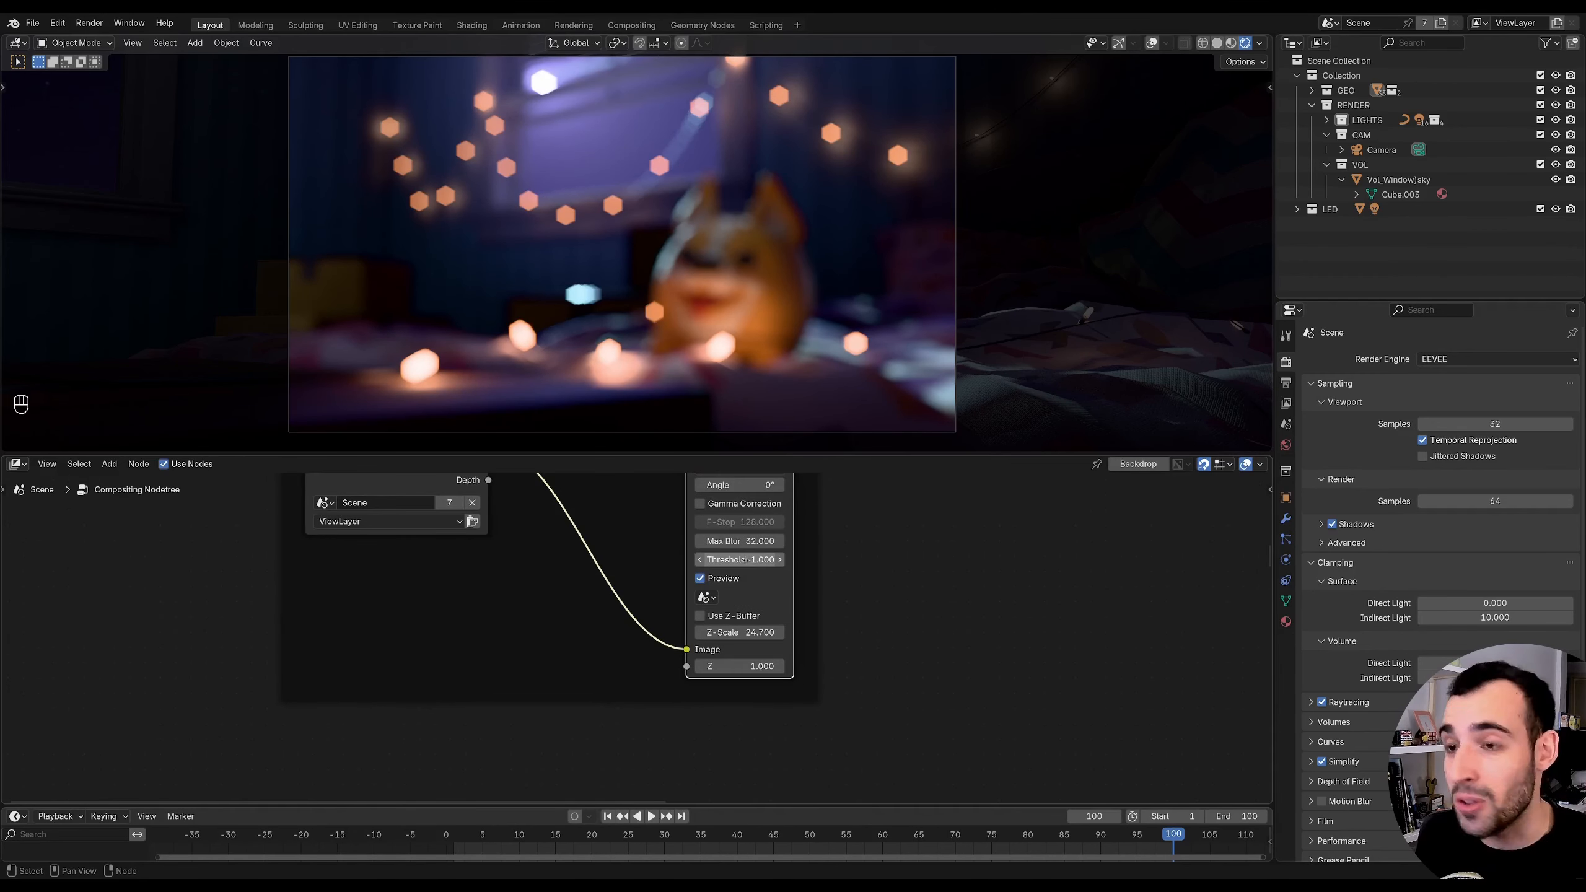
pyautogui.moveTo(732, 691)
pyautogui.mouseDown(button='middle')
pyautogui.moveTo(767, 562)
pyautogui.moveTo(743, 673)
pyautogui.mouseUp(button='middle')
pyautogui.moveTo(736, 666); pyautogui.dragTo(754, 454, button='middle')
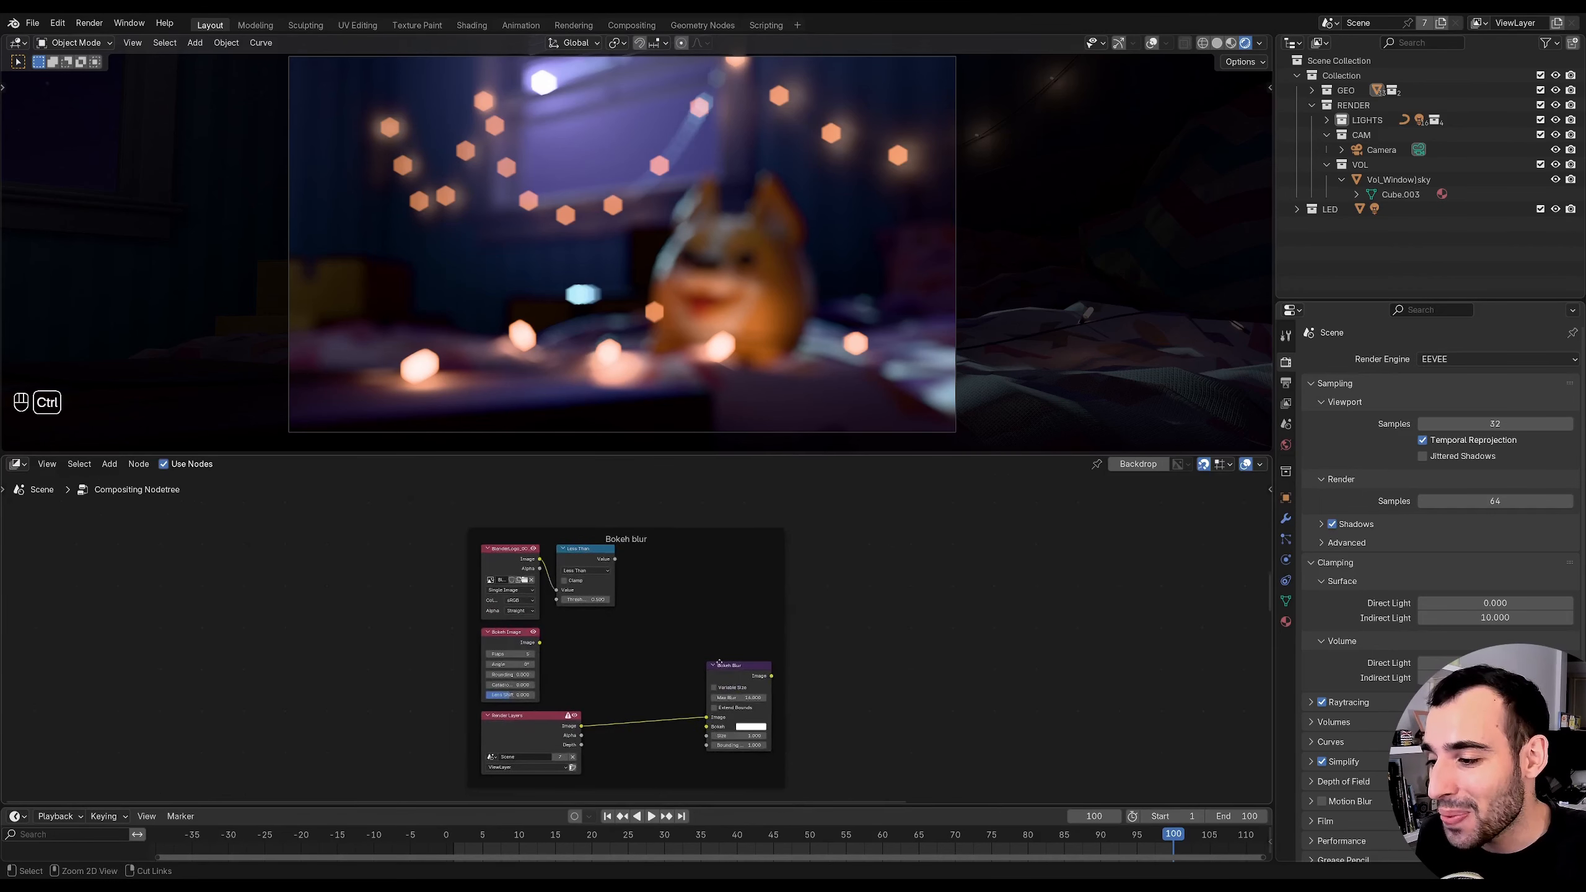
pyautogui.keyDown('ctrl'); pyautogui.moveTo(754, 785); pyautogui.dragTo(746, 607, button='middle'); pyautogui.keyUp('ctrl')
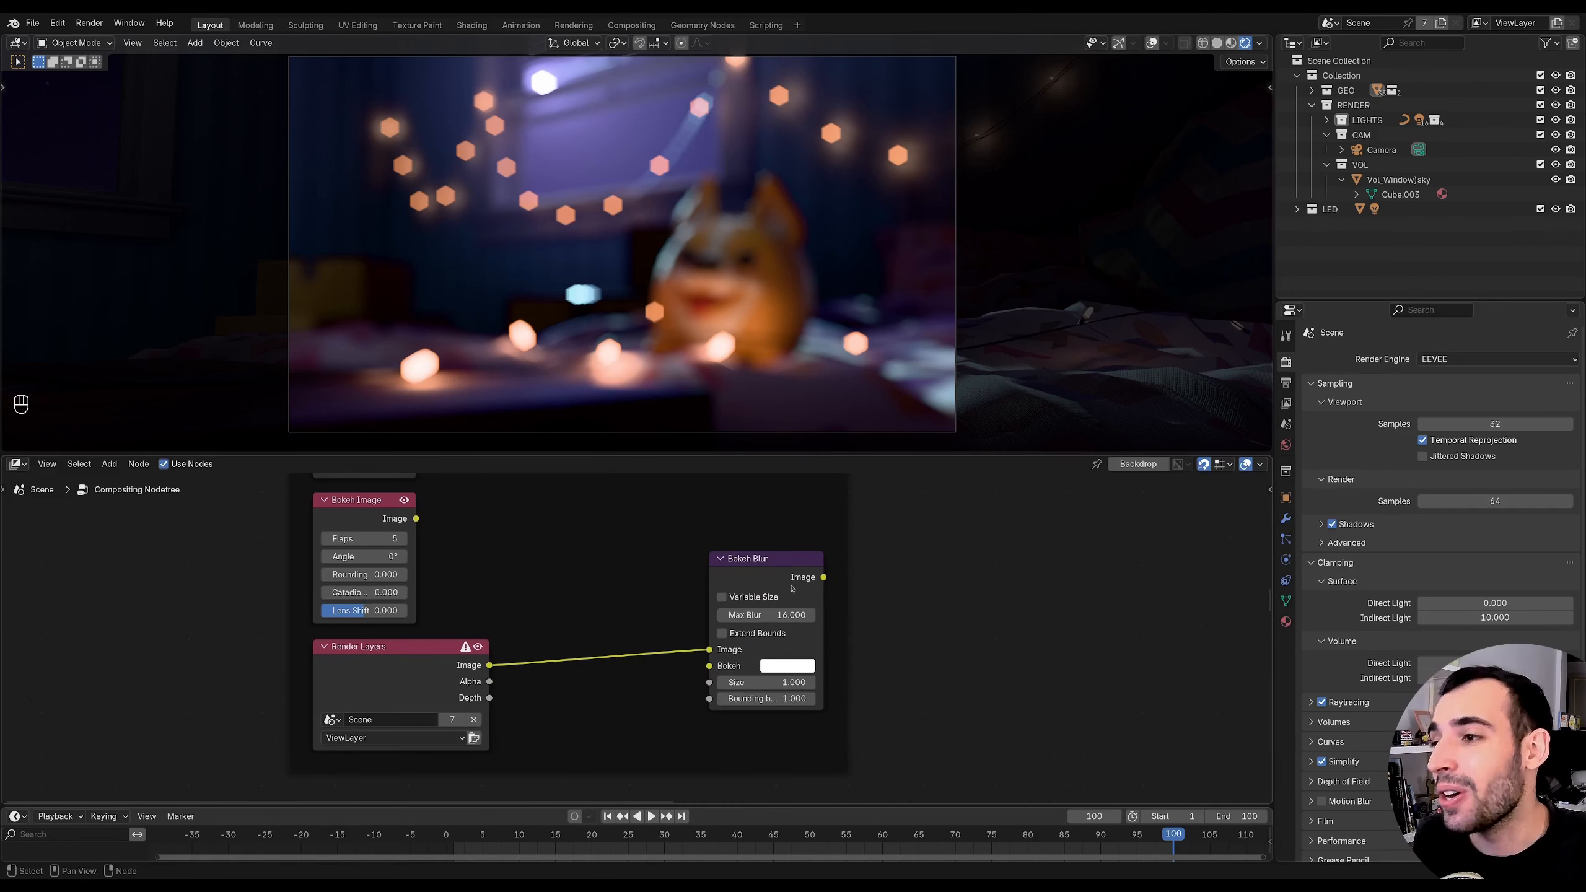
pyautogui.keyDown('ctrl'); pyautogui.keyDown('shift'); pyautogui.click(759, 568); pyautogui.keyUp('shift'); pyautogui.keyUp('ctrl')
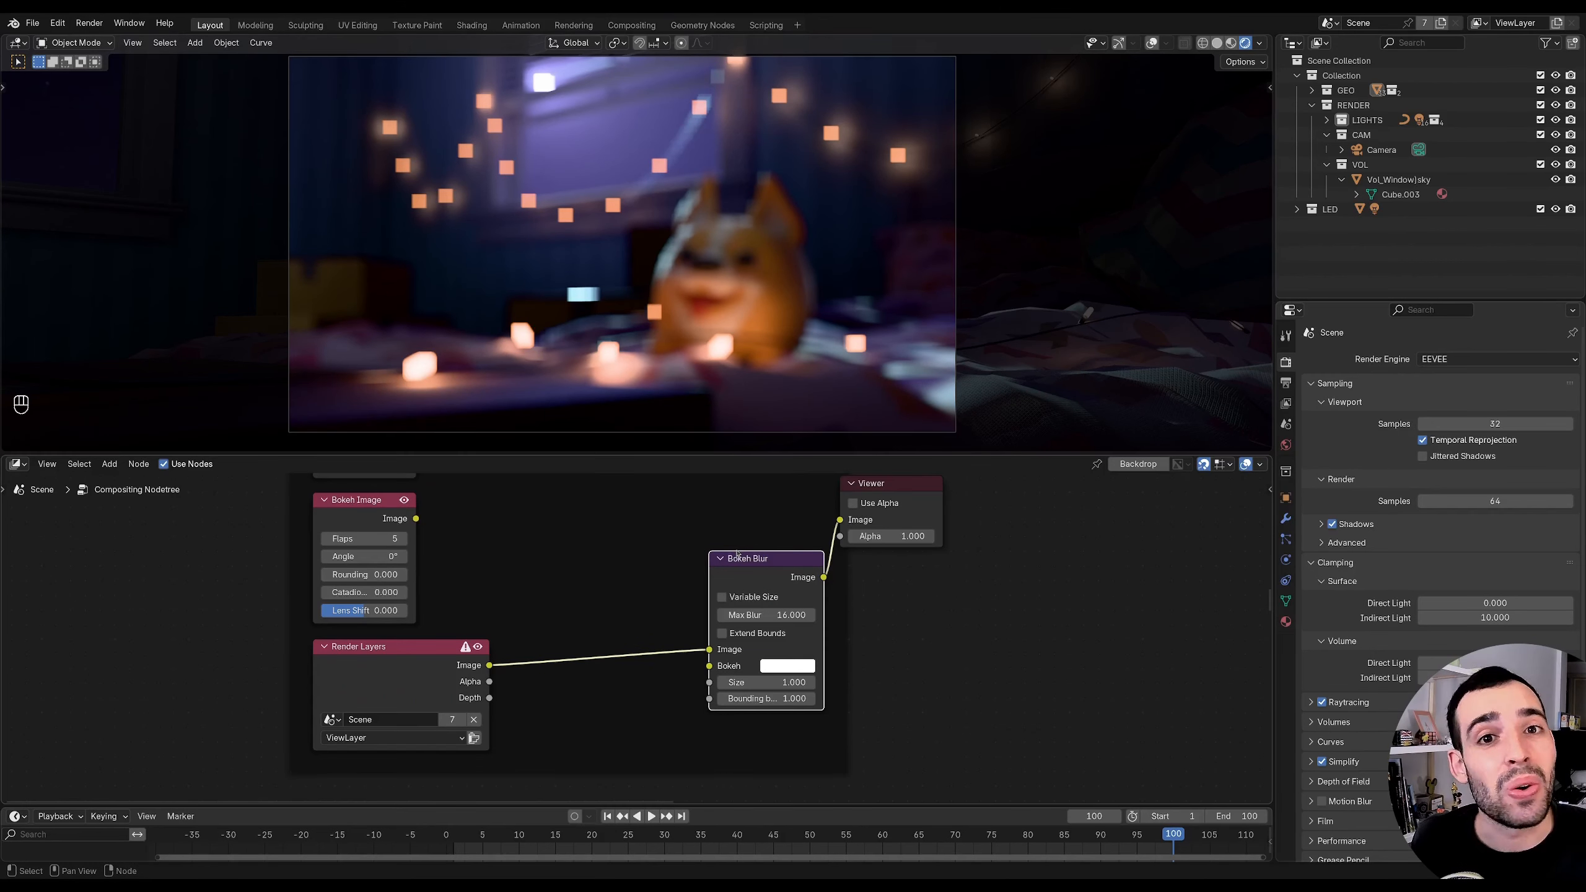
pyautogui.keyDown('shift'); pyautogui.moveTo(768, 682); pyautogui.dragTo(805, 682); pyautogui.keyUp('shift')
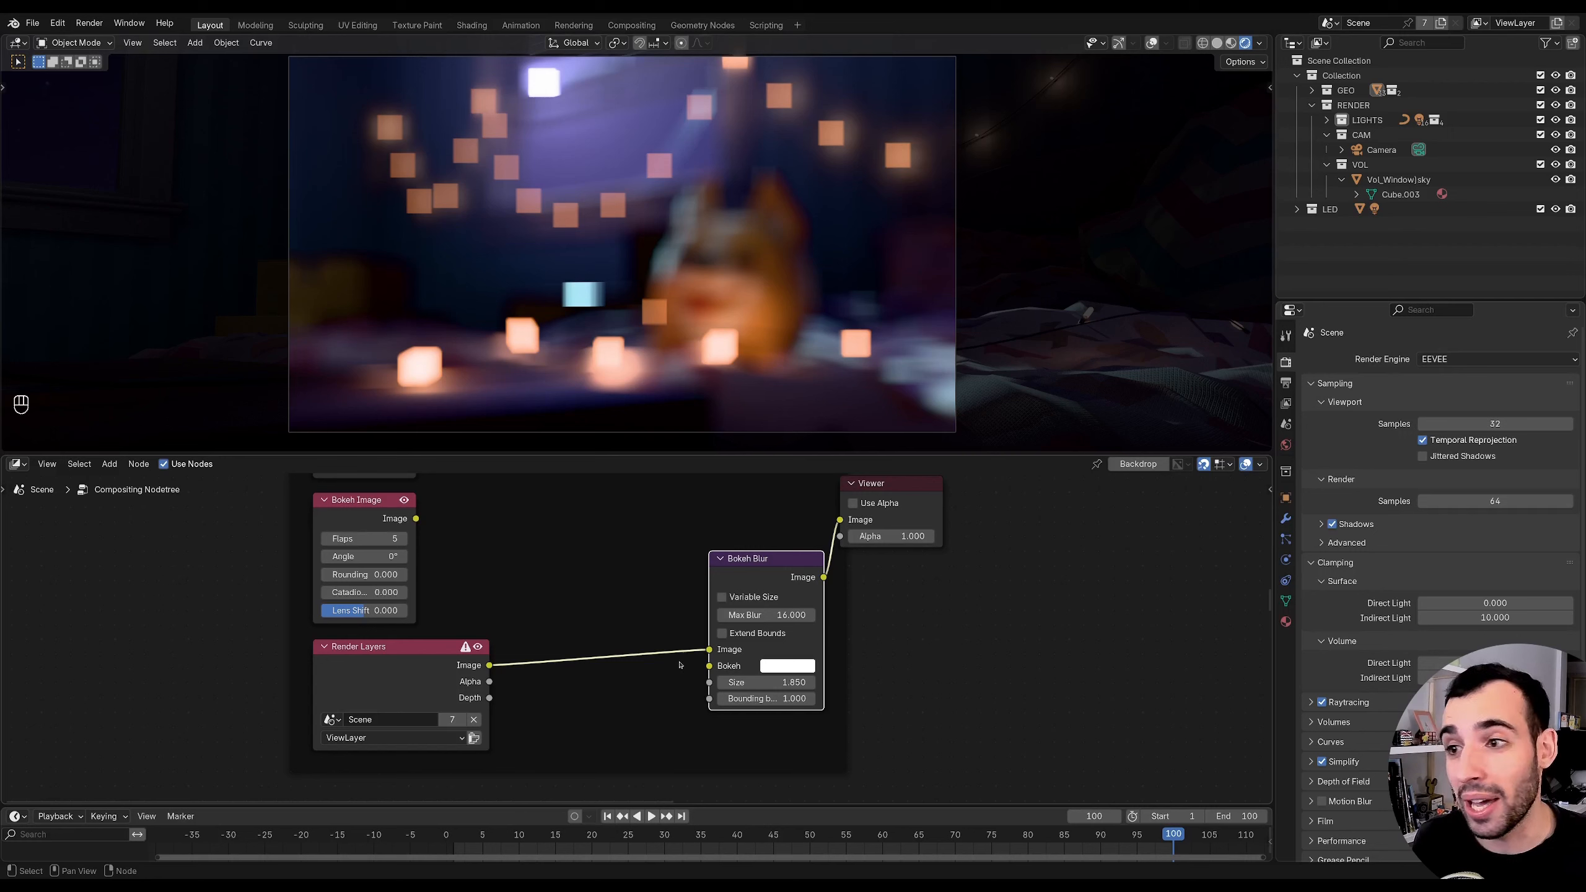
# - Preview the Bokeh Image node and set it to 7 flaps, a 5.8° angle and a rounding of 0.262
pyautogui.moveTo(452, 590); pyautogui.dragTo(453, 610, button='middle')
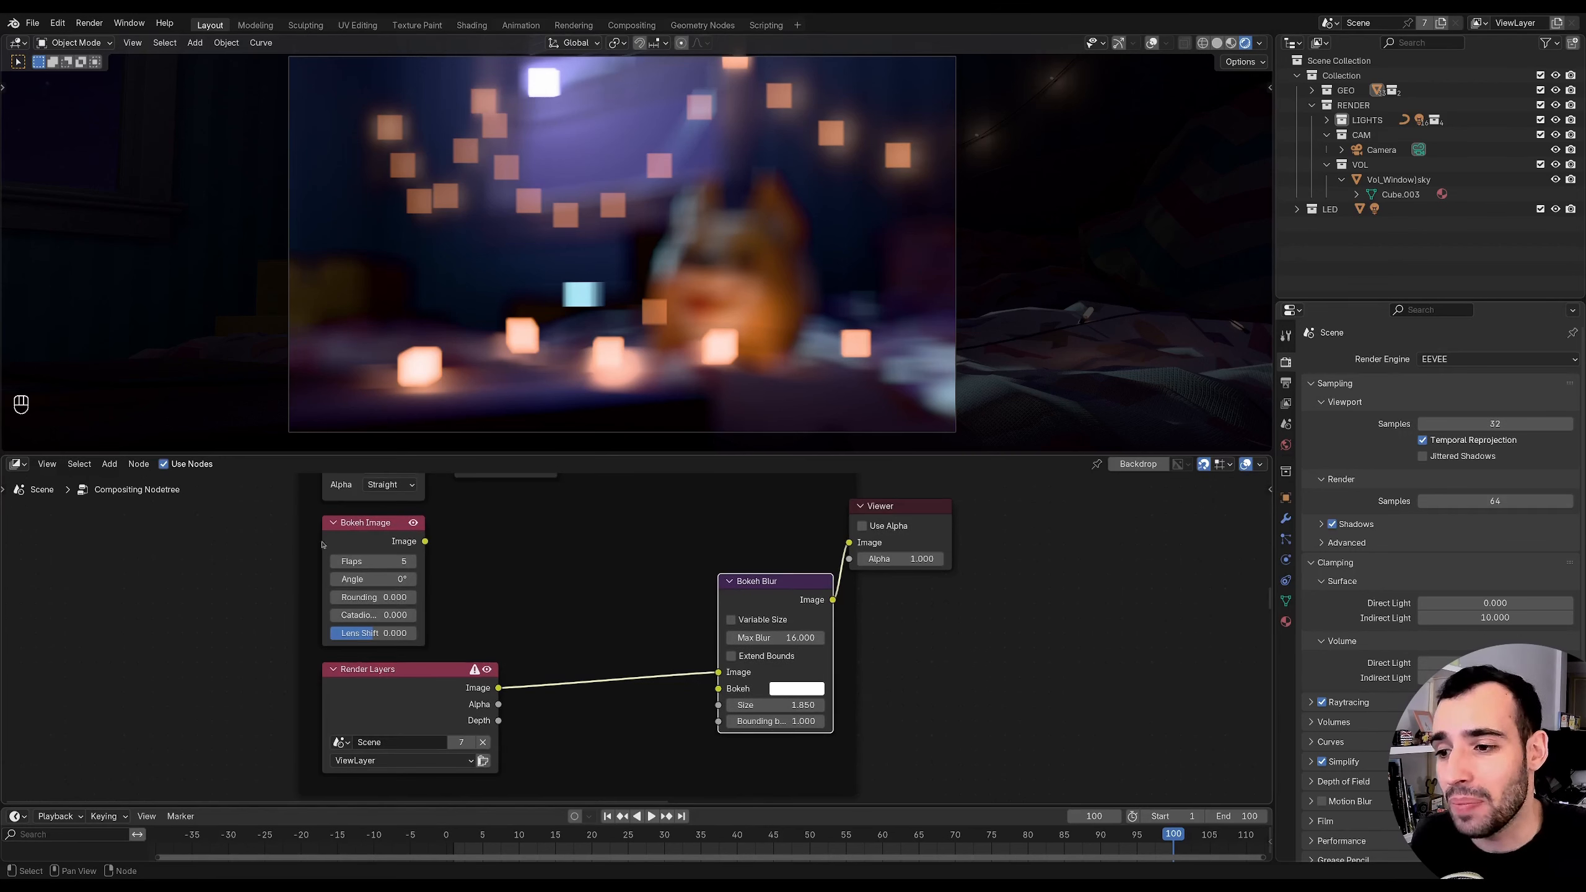
pyautogui.keyDown('ctrl'); pyautogui.keyDown('shift'); pyautogui.click(387, 542); pyautogui.keyUp('shift'); pyautogui.keyUp('ctrl')
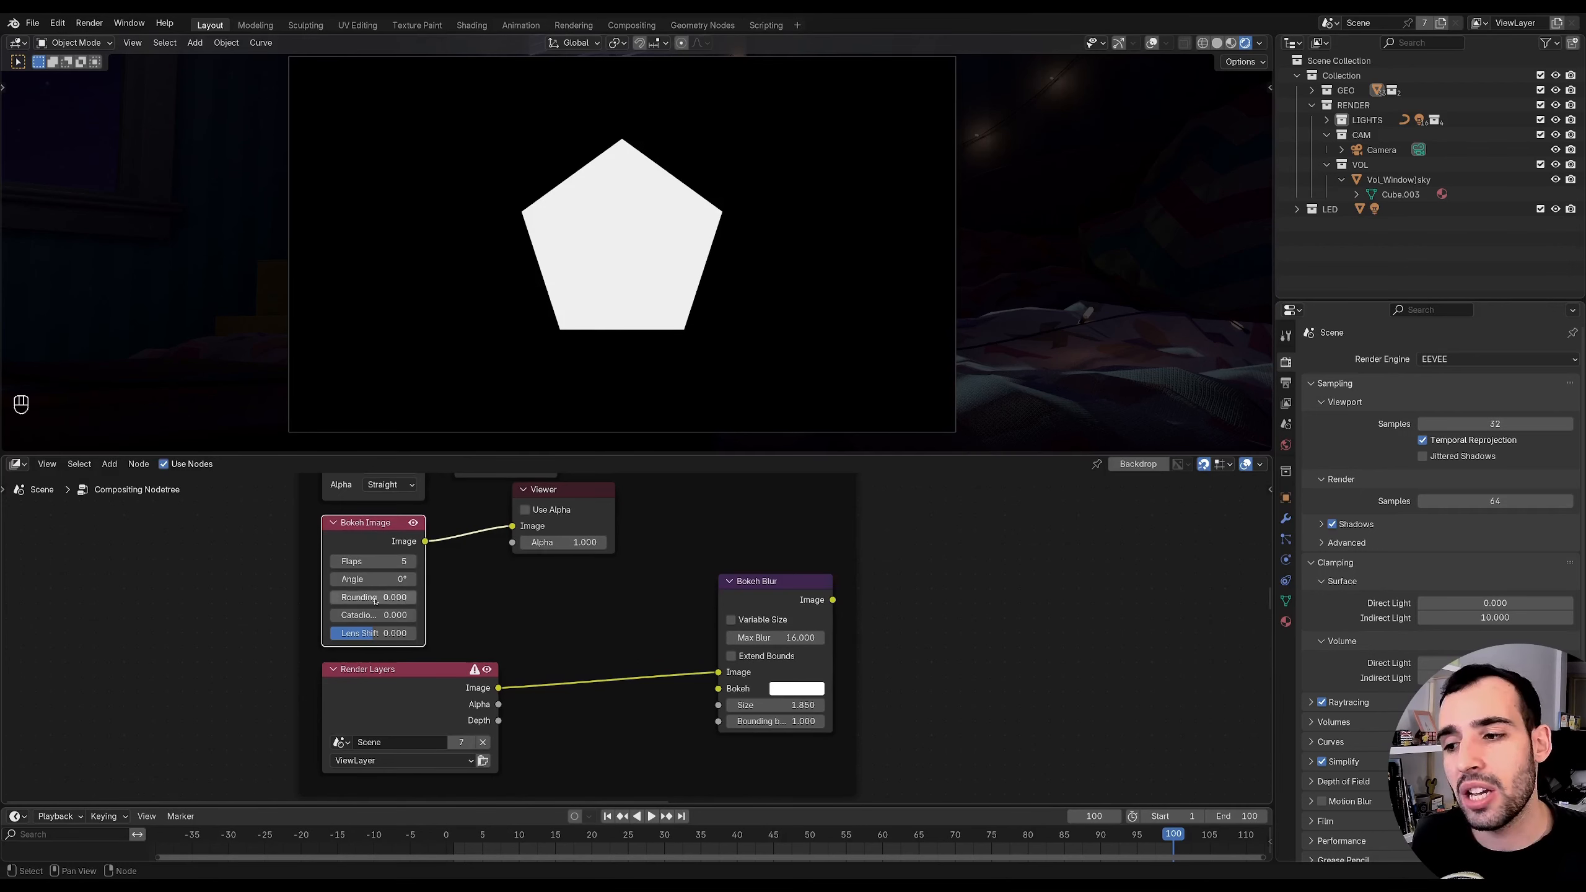
pyautogui.moveTo(379, 619); pyautogui.dragTo(438, 598)
pyautogui.click(411, 561)
pyautogui.click(411, 562)
# - Connect the Bokeh Image output to the Bokeh input of the Bokeh Blur node and preview the blurred render
pyautogui.moveTo(425, 541); pyautogui.dragTo(718, 689)
pyautogui.moveTo(788, 598); pyautogui.dragTo(622, 577, button='middle')
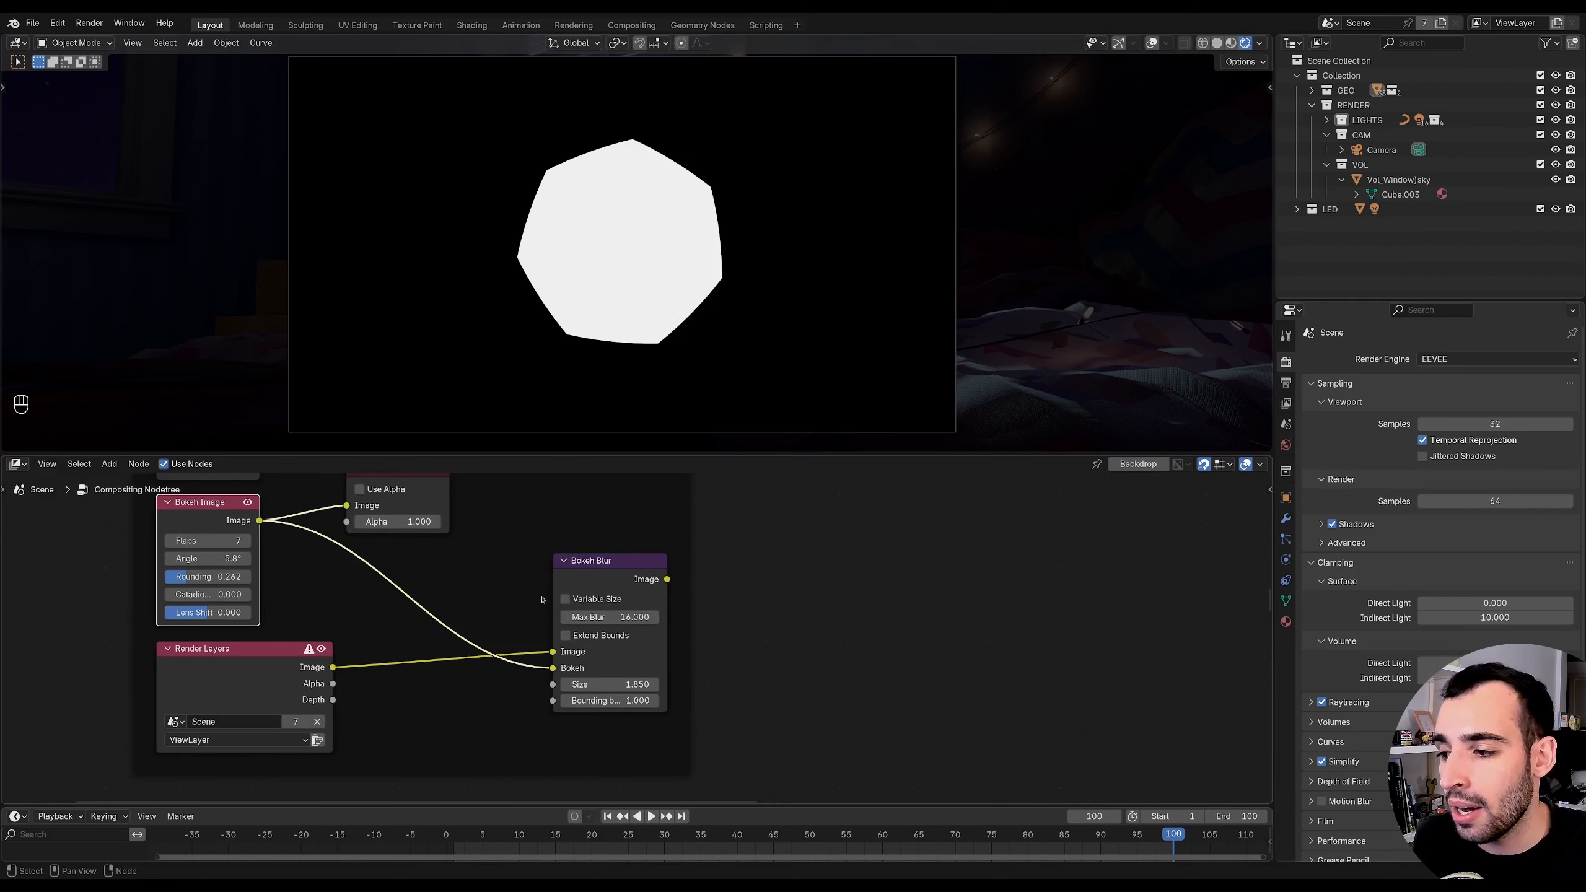
pyautogui.keyDown('ctrl'); pyautogui.keyDown('shift'); pyautogui.click(623, 577); pyautogui.keyUp('shift'); pyautogui.keyUp('ctrl')
# - Set the Bokeh Image node's Catadioptric to 0.893 and Lens Shift to 0.626
pyautogui.moveTo(454, 563); pyautogui.dragTo(519, 579, button='middle')
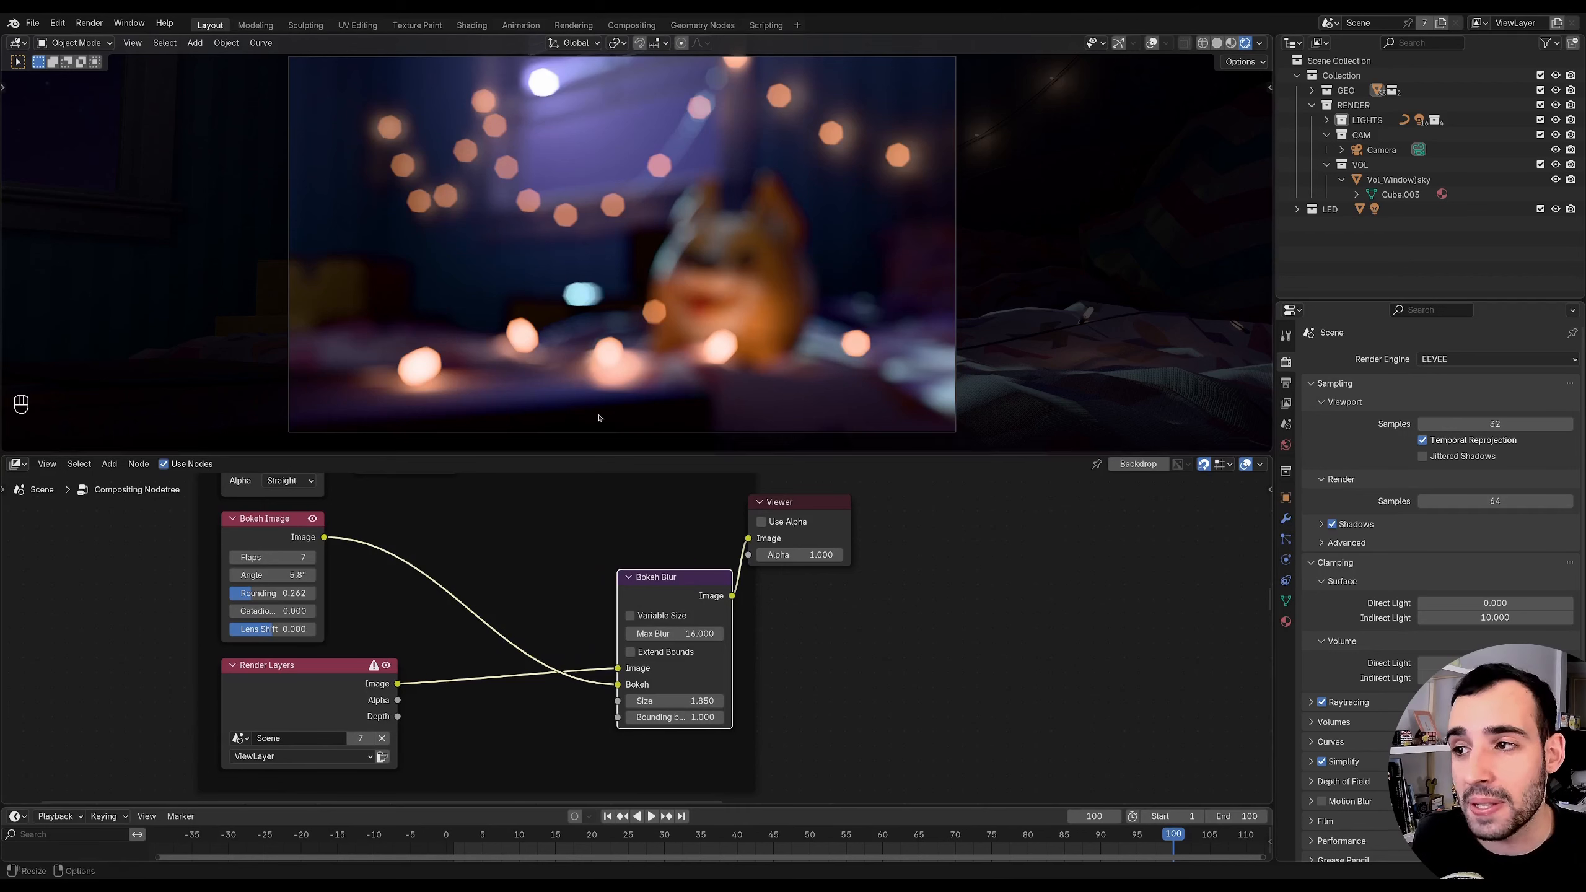
pyautogui.moveTo(270, 632); pyautogui.dragTo(308, 638, button='middle')
pyautogui.moveTo(308, 638)
pyautogui.mouseDown()
pyautogui.moveTo(336, 635)
pyautogui.moveTo(308, 614)
pyautogui.moveTo(334, 607)
pyautogui.moveTo(311, 614)
pyautogui.mouseUp()
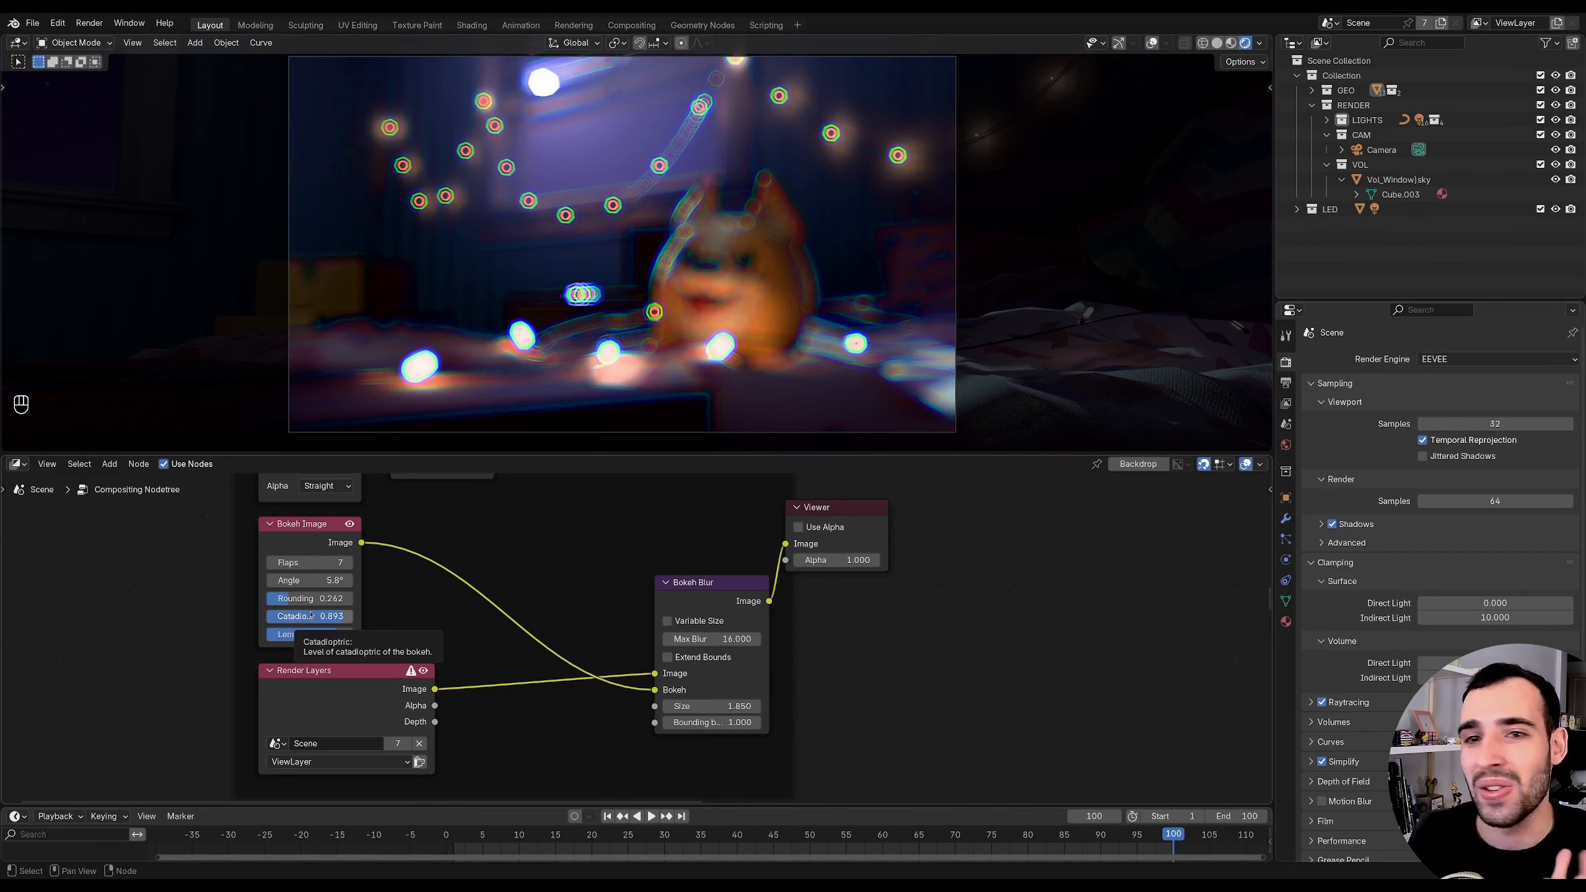
# - Use the Blender logo mask from the Less Than node as the Bokeh Blur node's bokeh shape, previewing the mask and the blurred render
pyautogui.moveTo(589, 556); pyautogui.dragTo(631, 684, button='middle')
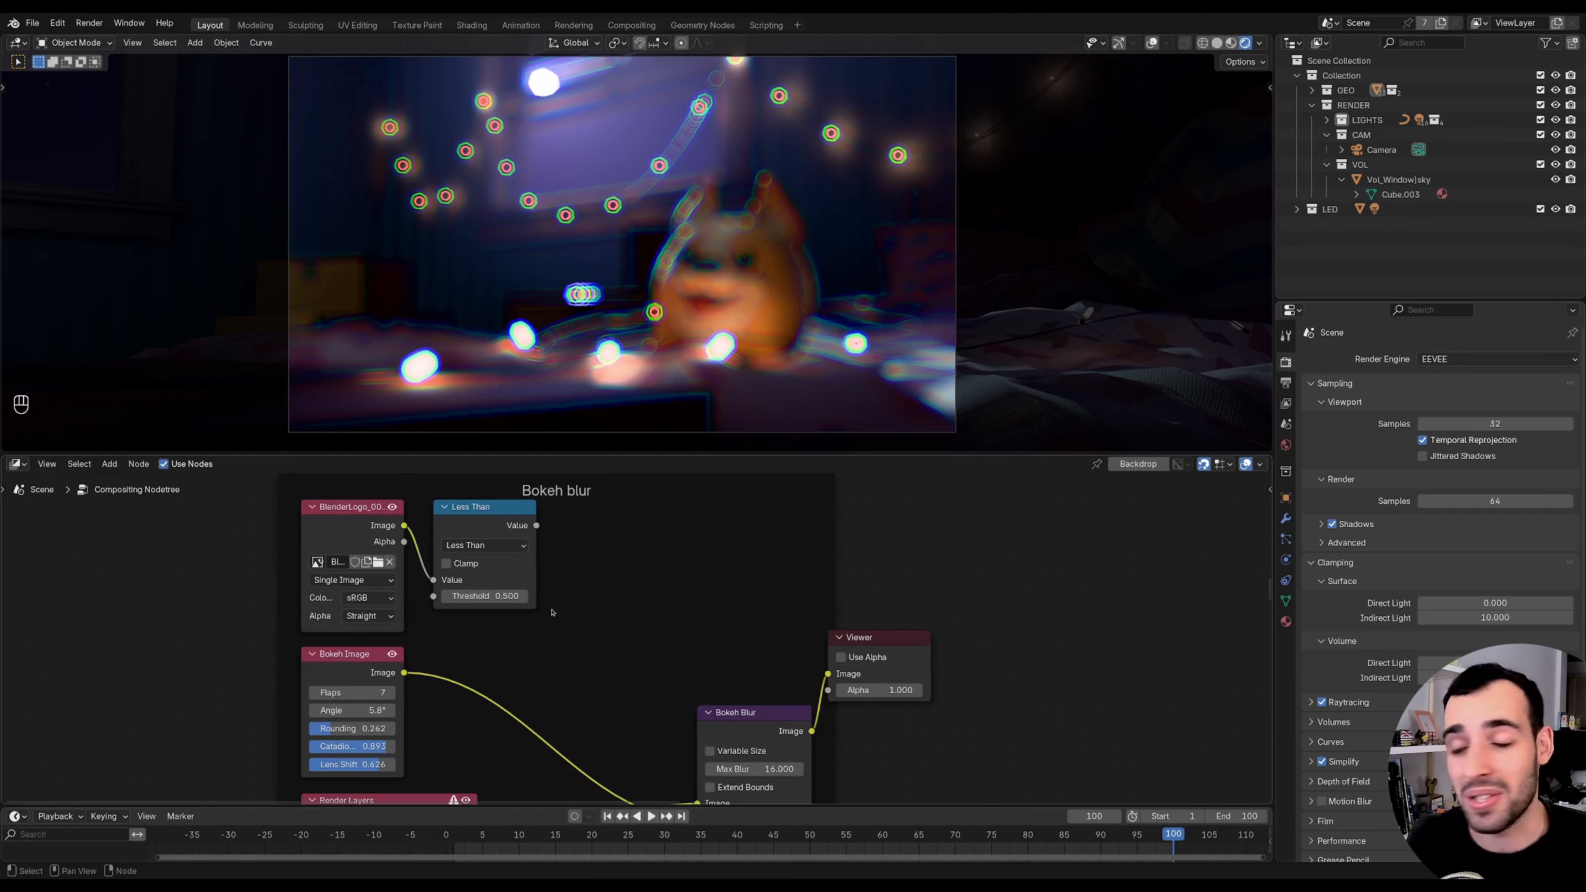
pyautogui.moveTo(452, 521); pyautogui.dragTo(484, 528, button='middle')
pyautogui.keyDown('ctrl'); pyautogui.keyDown('shift'); pyautogui.click(518, 512); pyautogui.keyUp('shift'); pyautogui.keyUp('ctrl')
pyautogui.keyDown('ctrl'); pyautogui.keyDown('shift'); pyautogui.click(484, 528); pyautogui.keyUp('shift'); pyautogui.keyUp('ctrl')
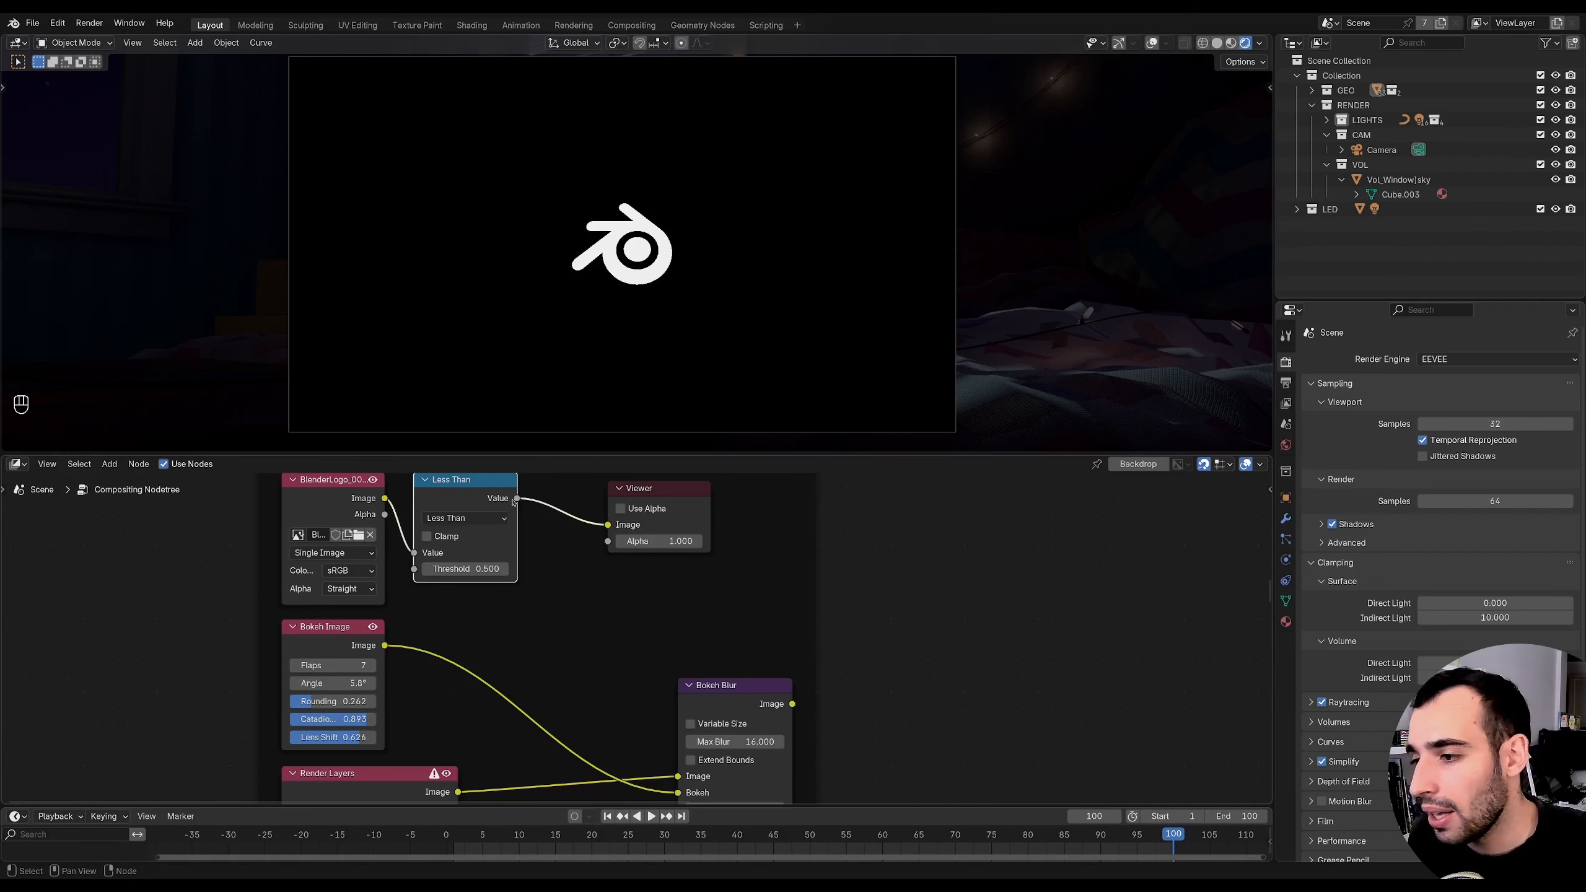
pyautogui.moveTo(517, 498); pyautogui.dragTo(678, 786)
pyautogui.moveTo(679, 786); pyautogui.dragTo(681, 712, button='middle')
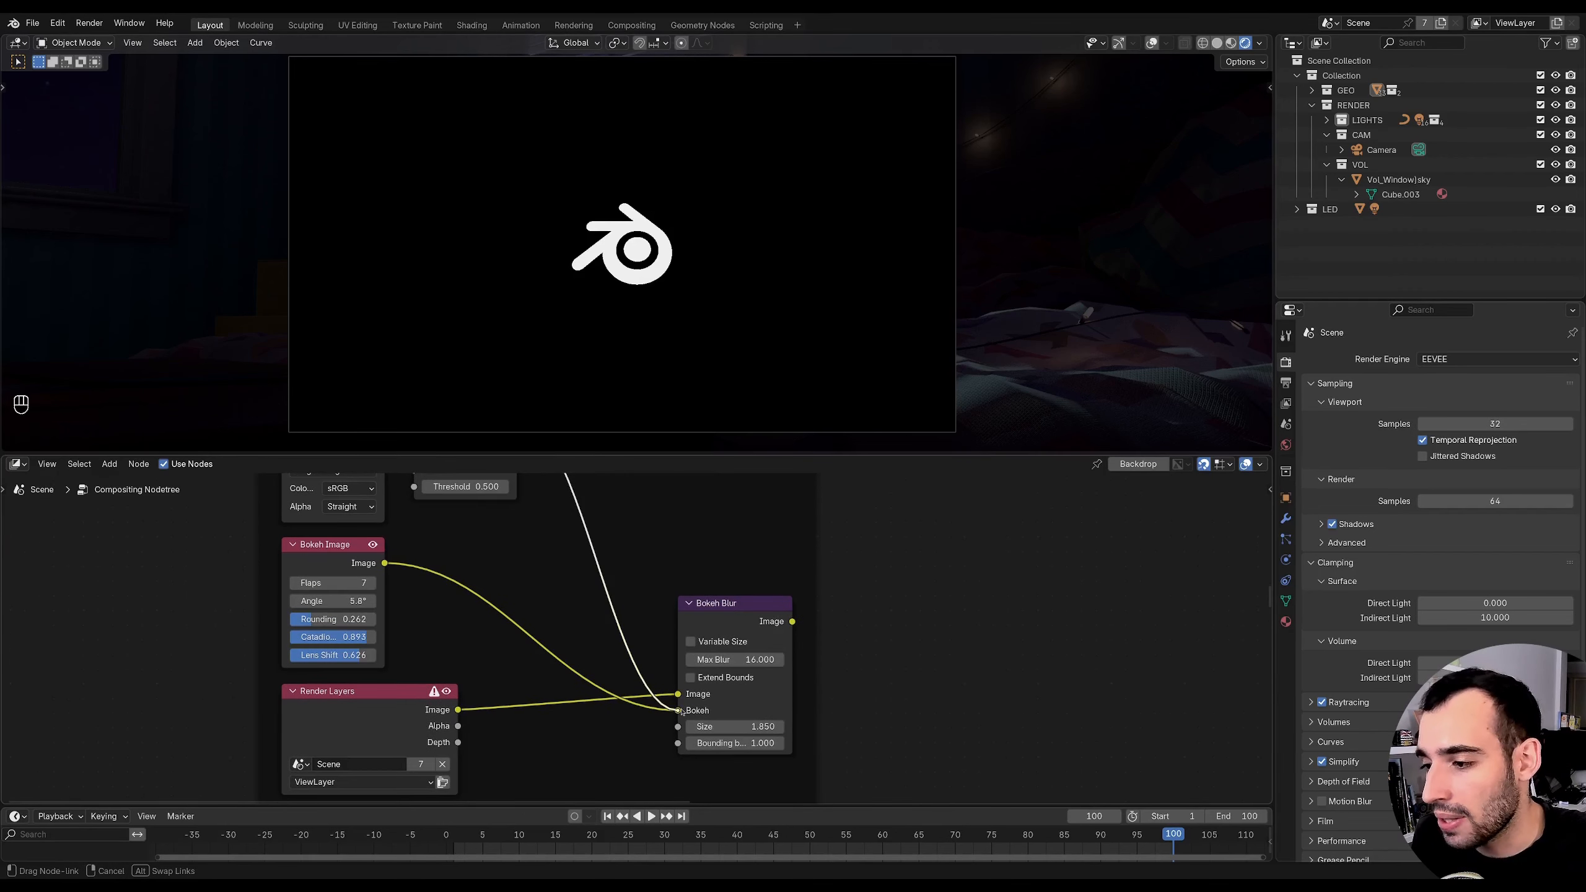
pyautogui.keyDown('ctrl'); pyautogui.keyDown('shift'); pyautogui.click(758, 618); pyautogui.keyUp('shift'); pyautogui.keyUp('ctrl')
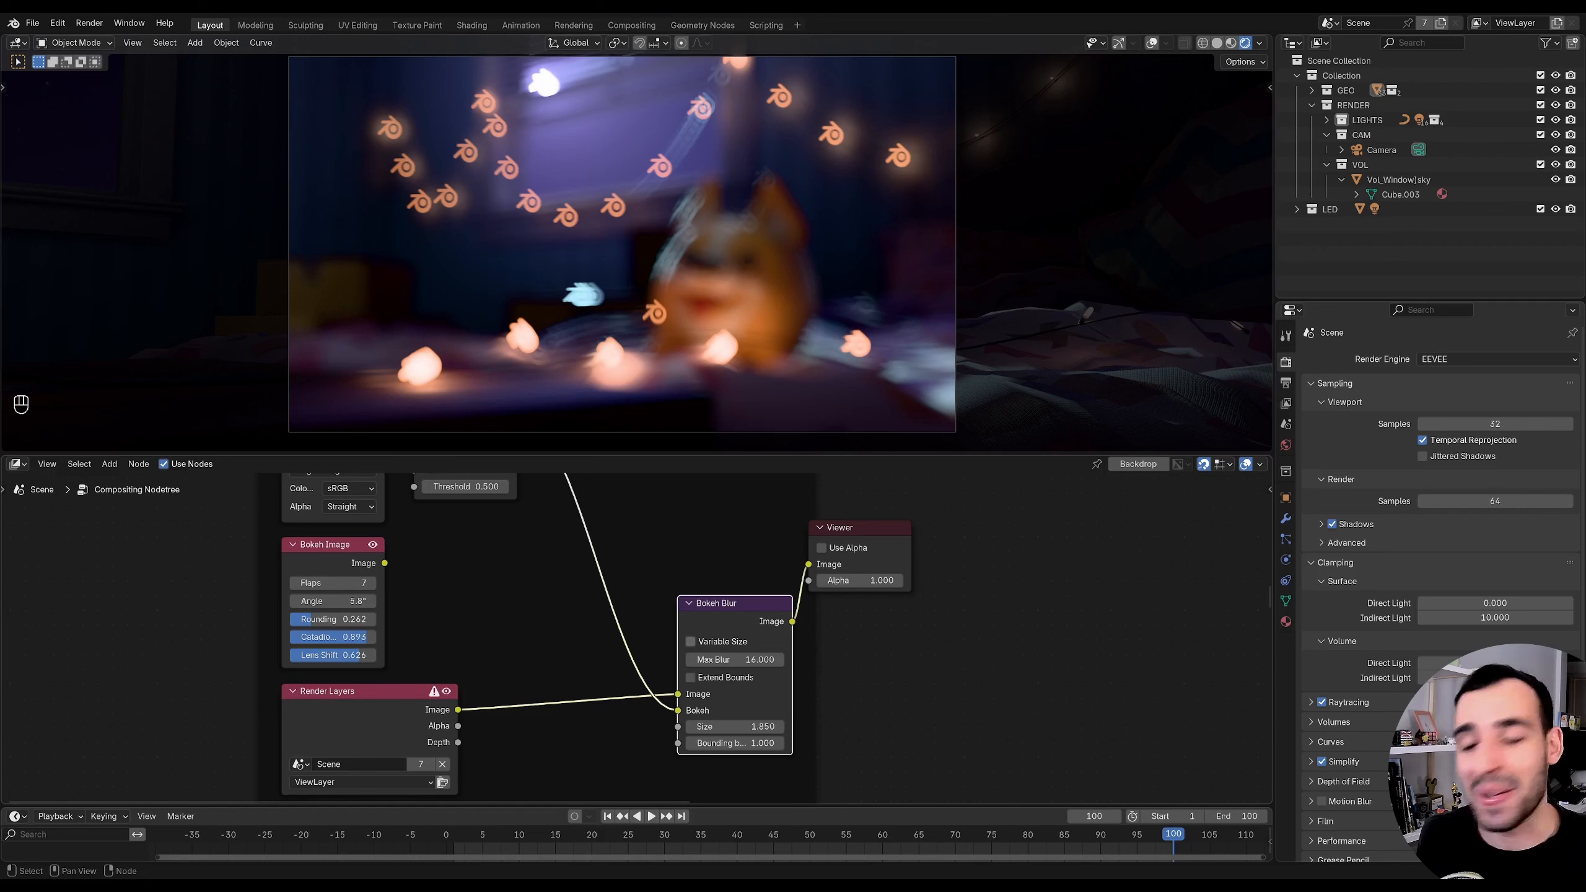
# - Preview the Kuwahara node's output and set its Size to 27 and Sharpness to 0.846
pyautogui.moveTo(740, 702); pyautogui.dragTo(740, 657, button='middle')
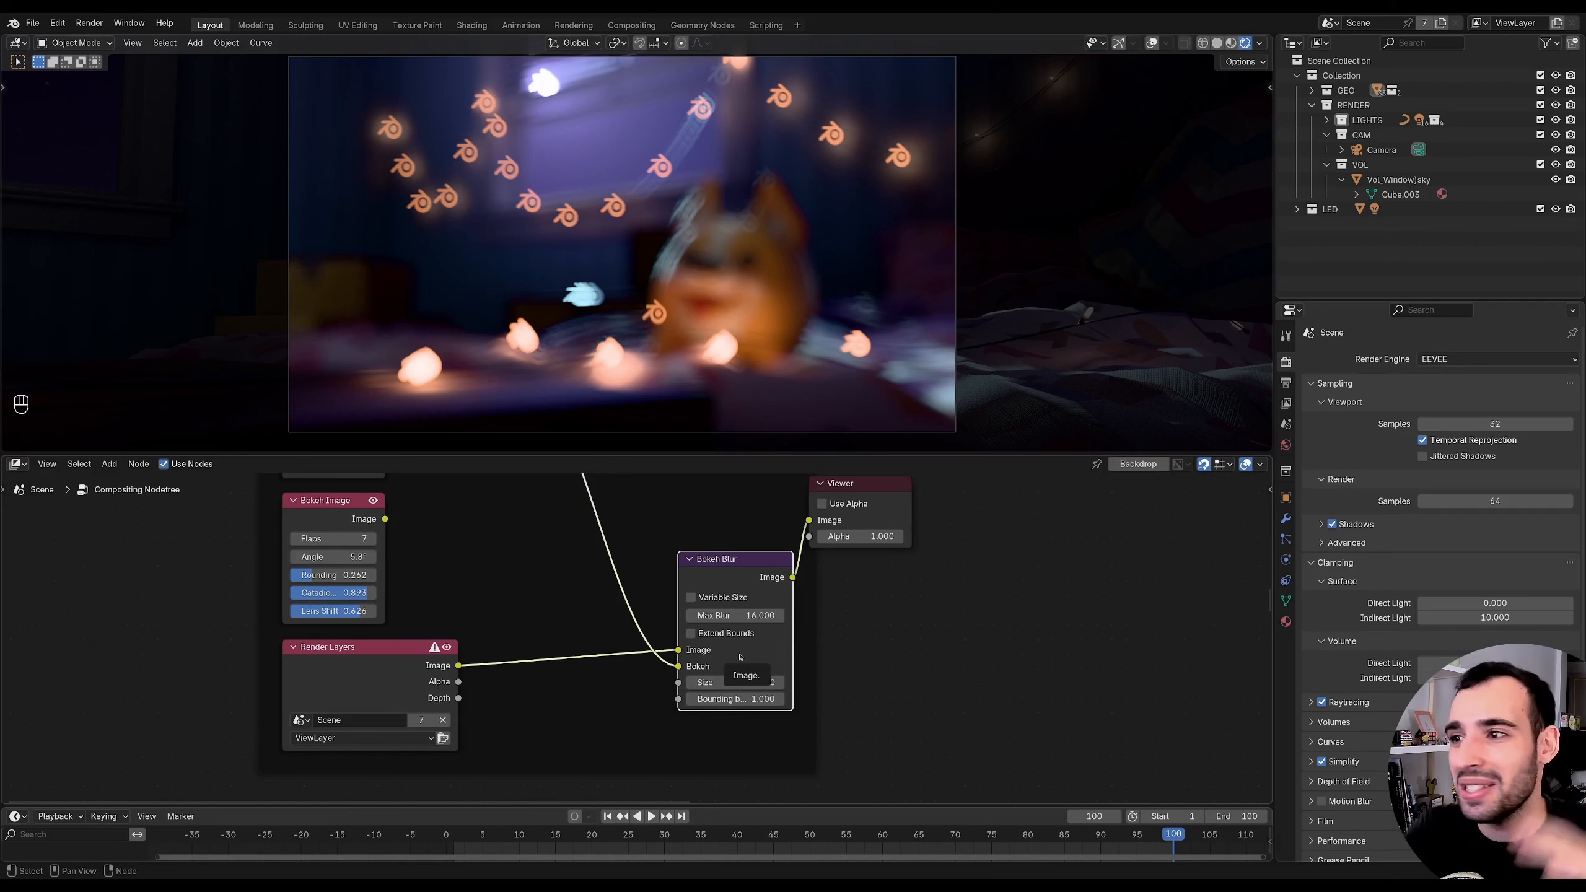
pyautogui.moveTo(747, 749)
pyautogui.mouseDown(button='middle')
pyautogui.moveTo(783, 597)
pyautogui.moveTo(759, 479)
pyautogui.mouseUp(button='middle')
pyautogui.moveTo(726, 626); pyautogui.dragTo(801, 552, button='middle')
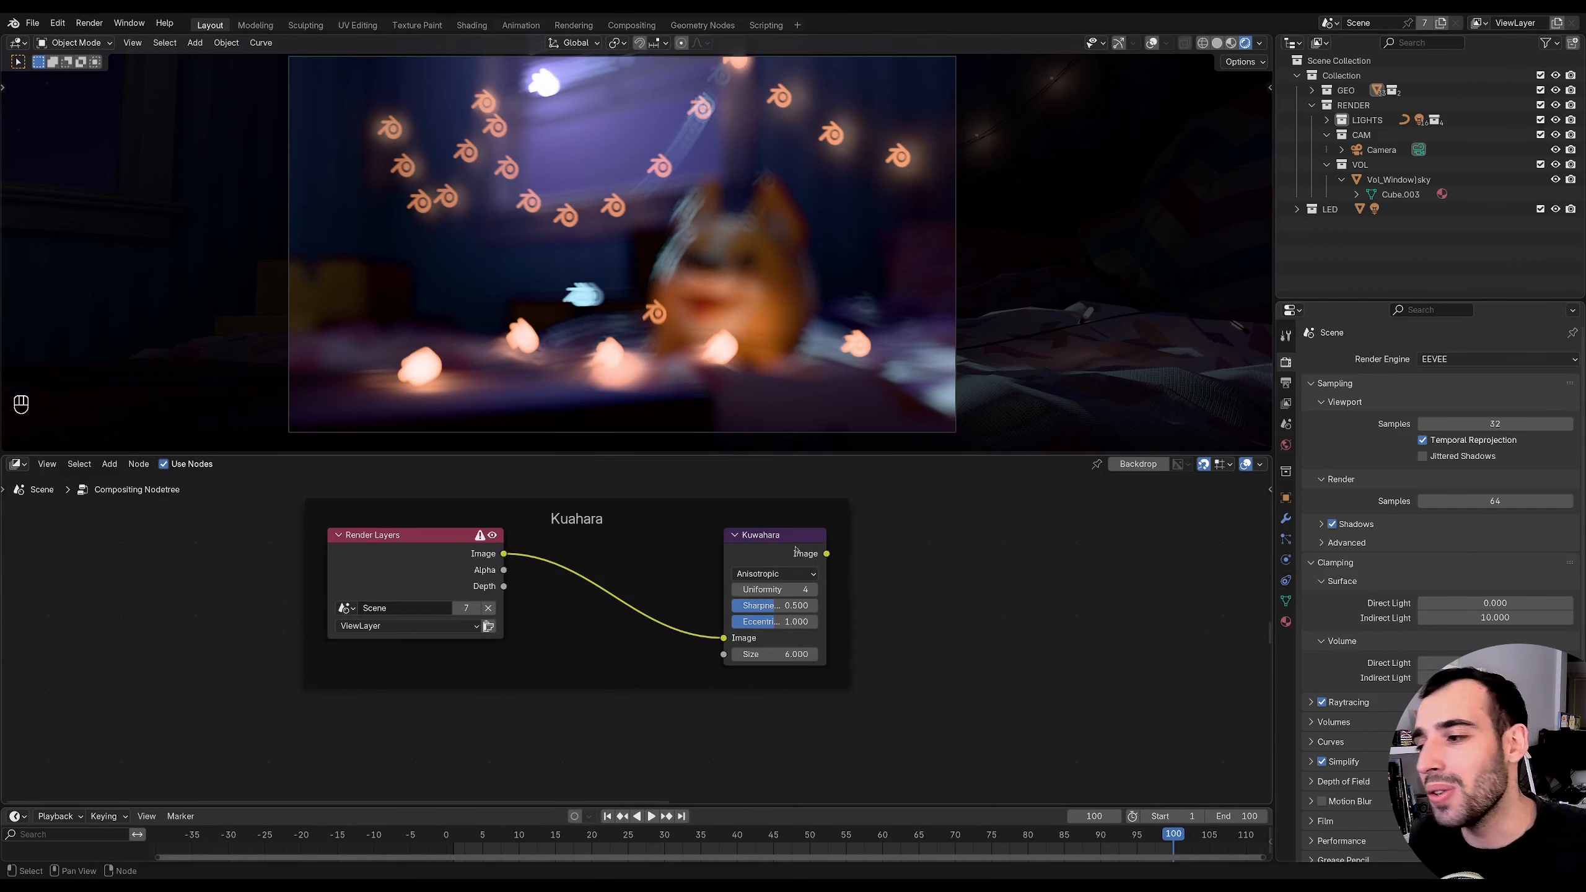
pyautogui.keyDown('ctrl'); pyautogui.keyDown('shift'); pyautogui.click(796, 549); pyautogui.keyUp('shift'); pyautogui.keyUp('ctrl')
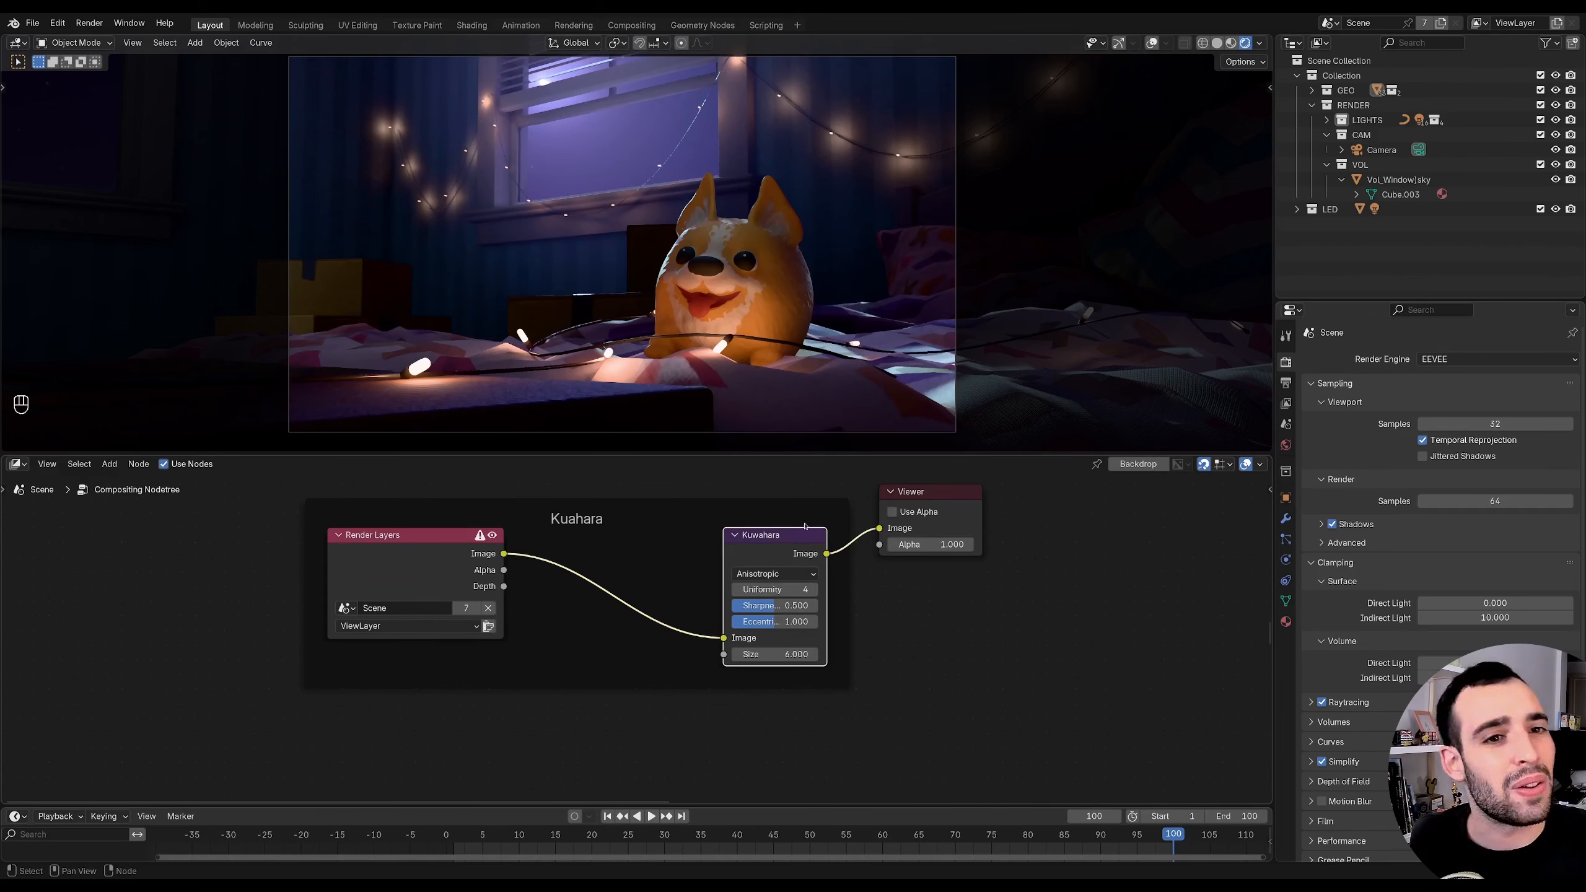
pyautogui.moveTo(838, 560); pyautogui.dragTo(823, 535, button='middle')
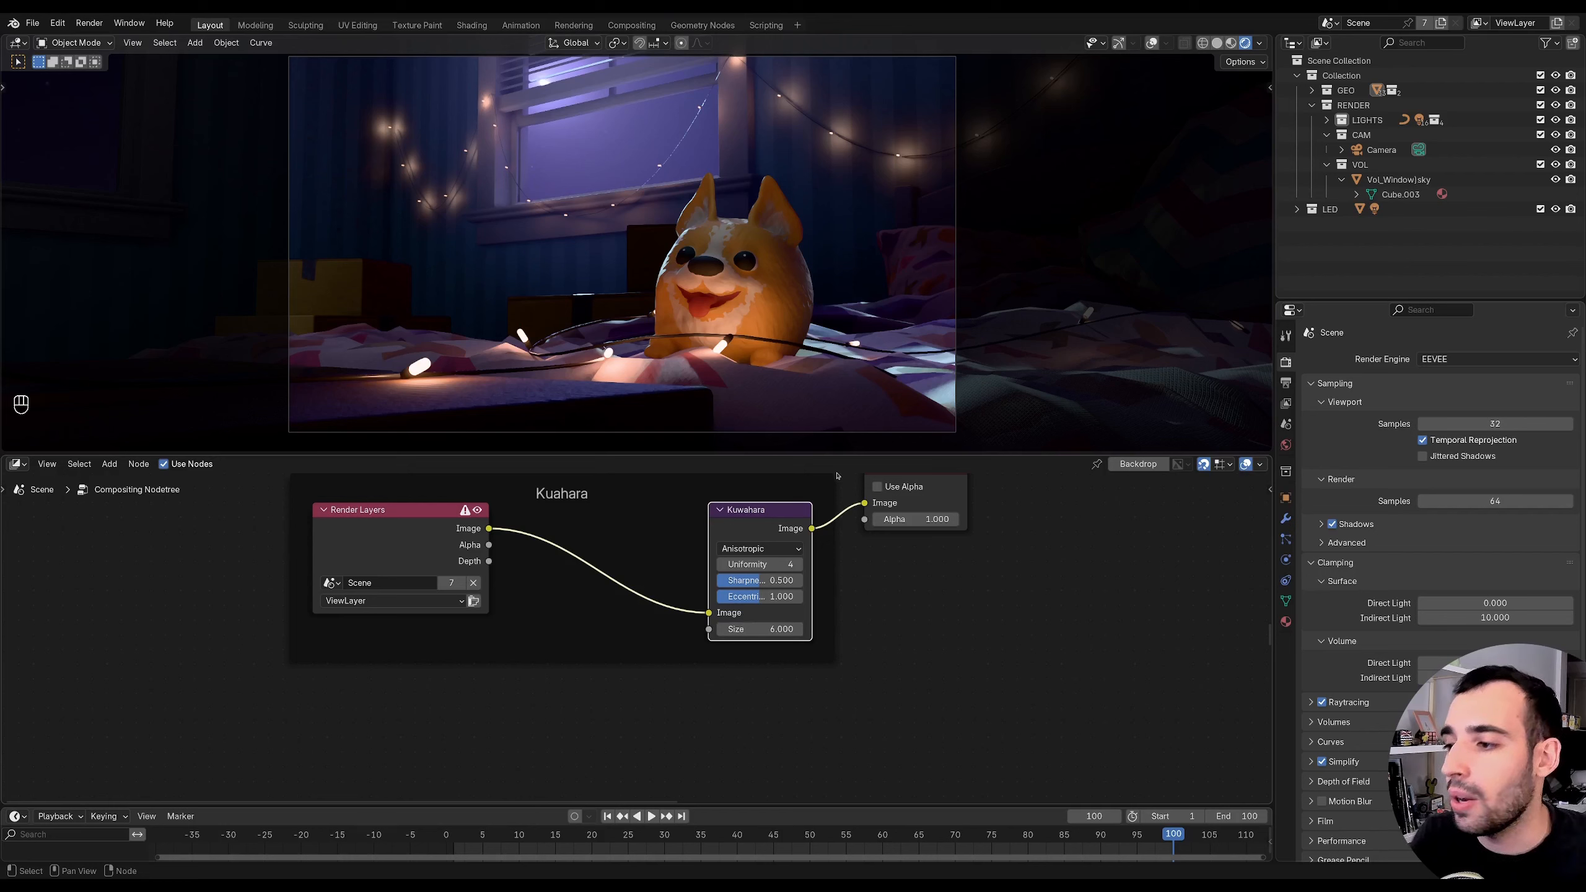
pyautogui.moveTo(774, 629)
pyautogui.mouseDown()
pyautogui.moveTo(845, 629)
pyautogui.moveTo(829, 628)
pyautogui.mouseUp()
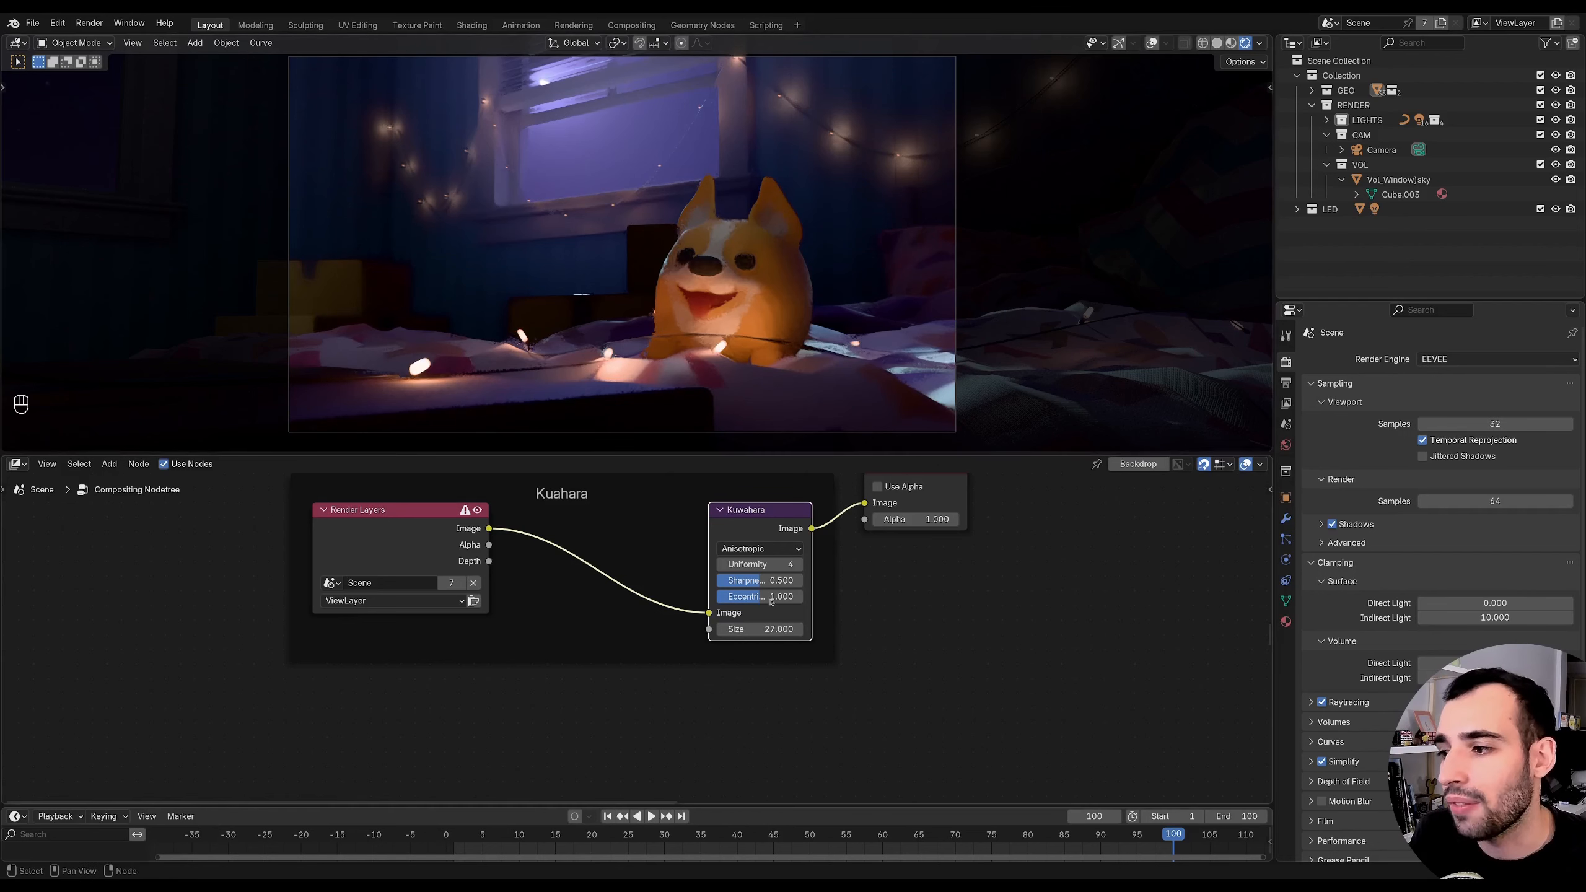
pyautogui.moveTo(765, 581)
pyautogui.mouseDown()
pyautogui.moveTo(722, 582)
pyautogui.moveTo(833, 585)
pyautogui.moveTo(781, 585)
pyautogui.moveTo(793, 590)
pyautogui.mouseUp()
pyautogui.moveTo(833, 583); pyautogui.dragTo(842, 639, button='middle')
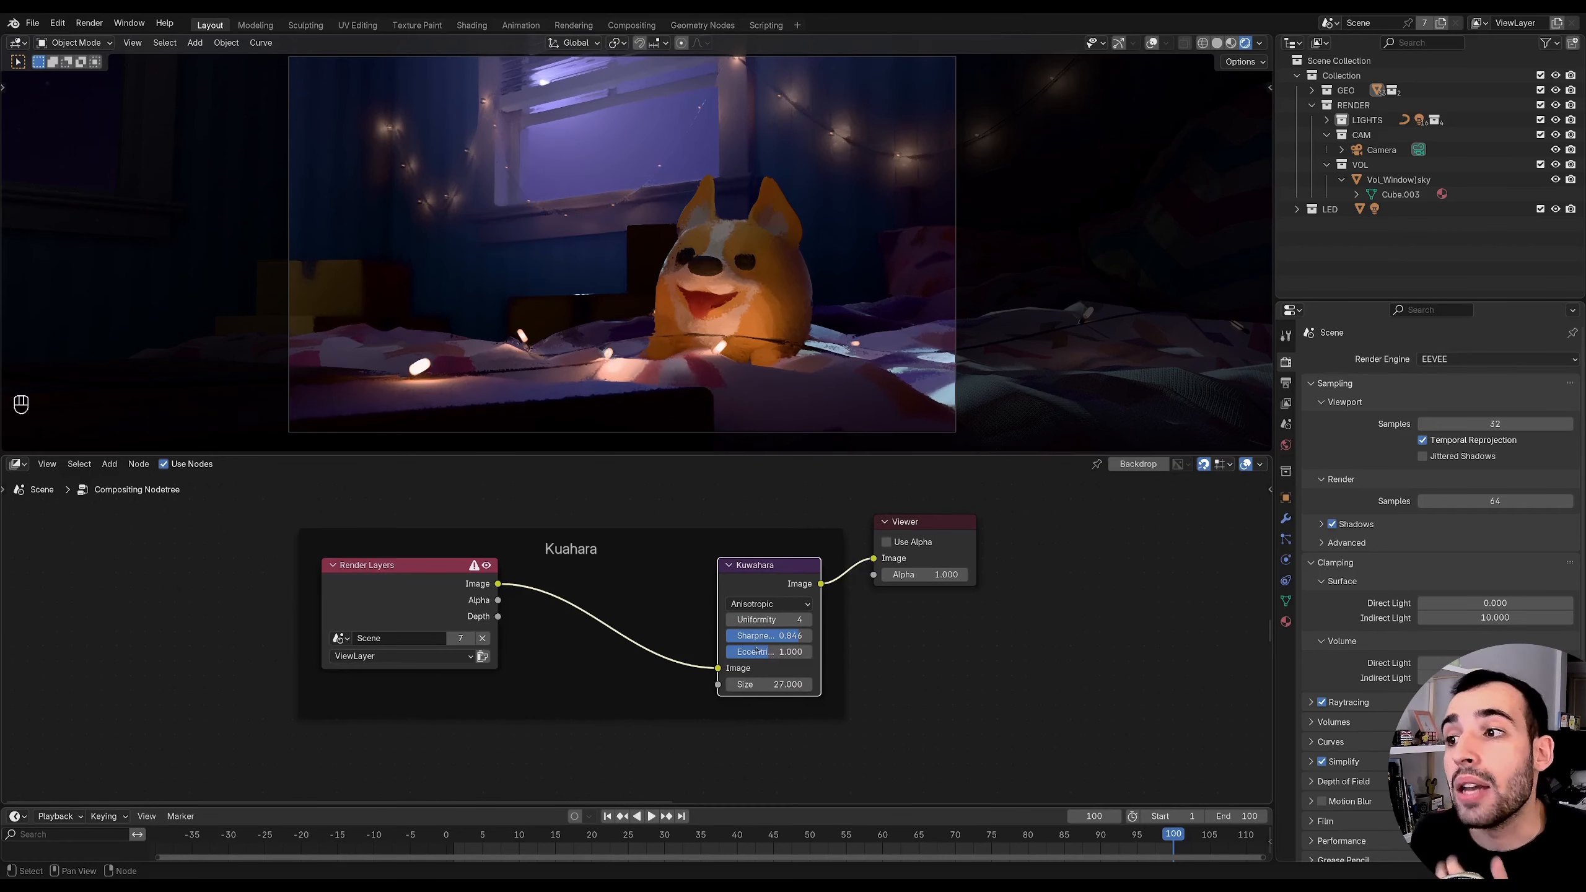
# - Preview the Bilateral Blur node's output and set its Space Sigma to 27.970
pyautogui.moveTo(717, 684); pyautogui.dragTo(684, 687)
pyautogui.moveTo(688, 677); pyautogui.dragTo(670, 655, button='middle')
pyautogui.moveTo(749, 663); pyautogui.dragTo(662, 669)
pyautogui.moveTo(610, 678); pyautogui.dragTo(569, 536, button='middle')
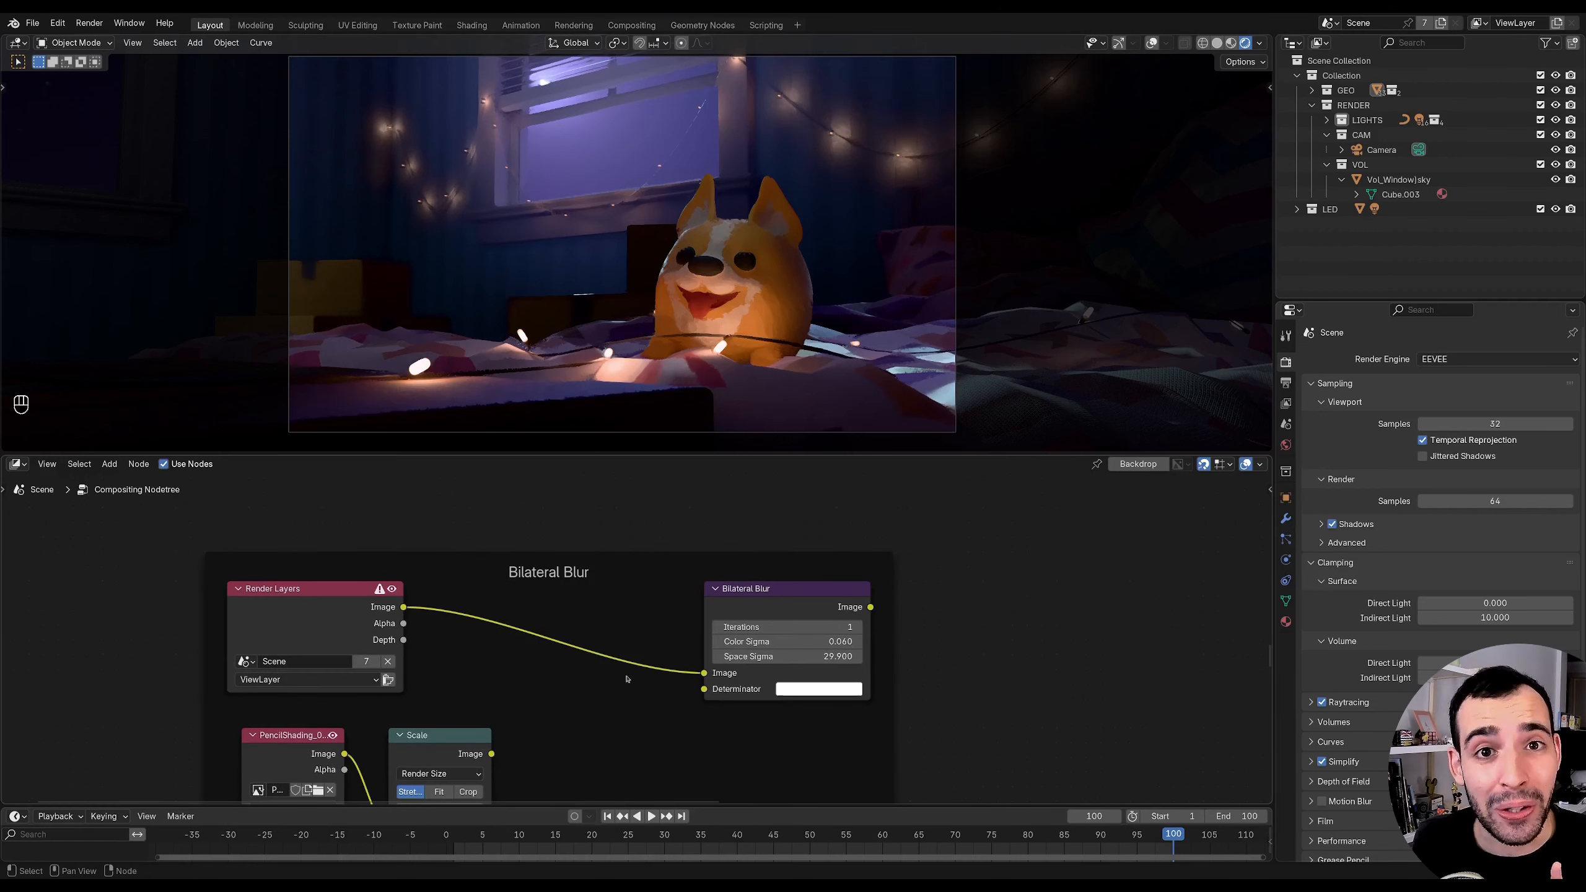
pyautogui.moveTo(617, 657); pyautogui.dragTo(581, 614, button='middle')
pyautogui.keyDown('ctrl'); pyautogui.keyDown('shift'); pyautogui.click(812, 554); pyautogui.keyUp('shift'); pyautogui.keyUp('ctrl')
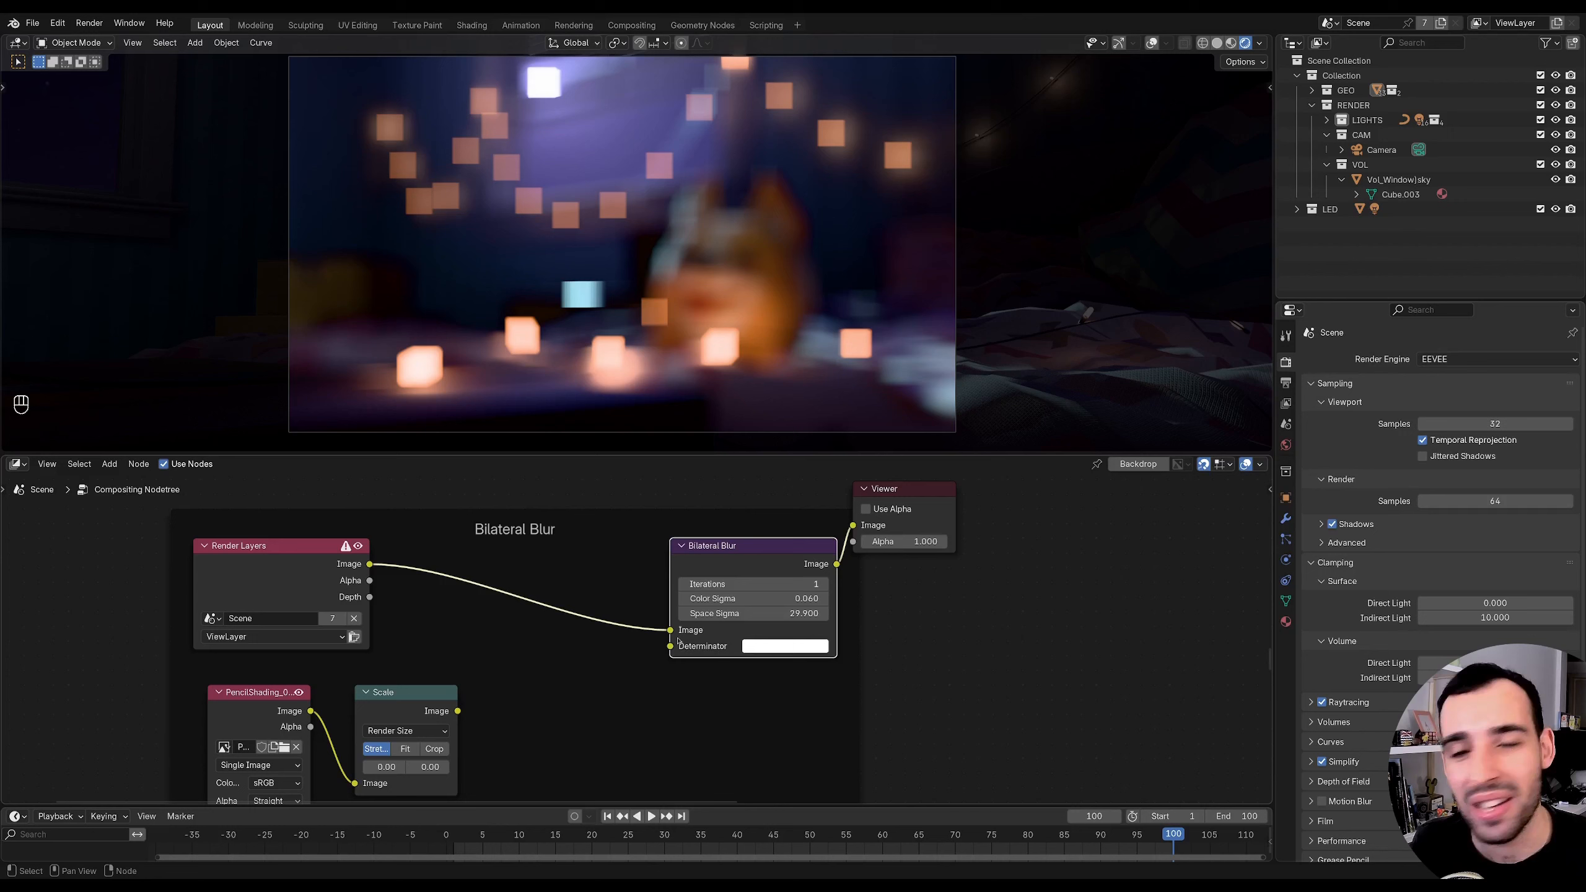
pyautogui.moveTo(531, 634); pyautogui.dragTo(524, 607, button='middle')
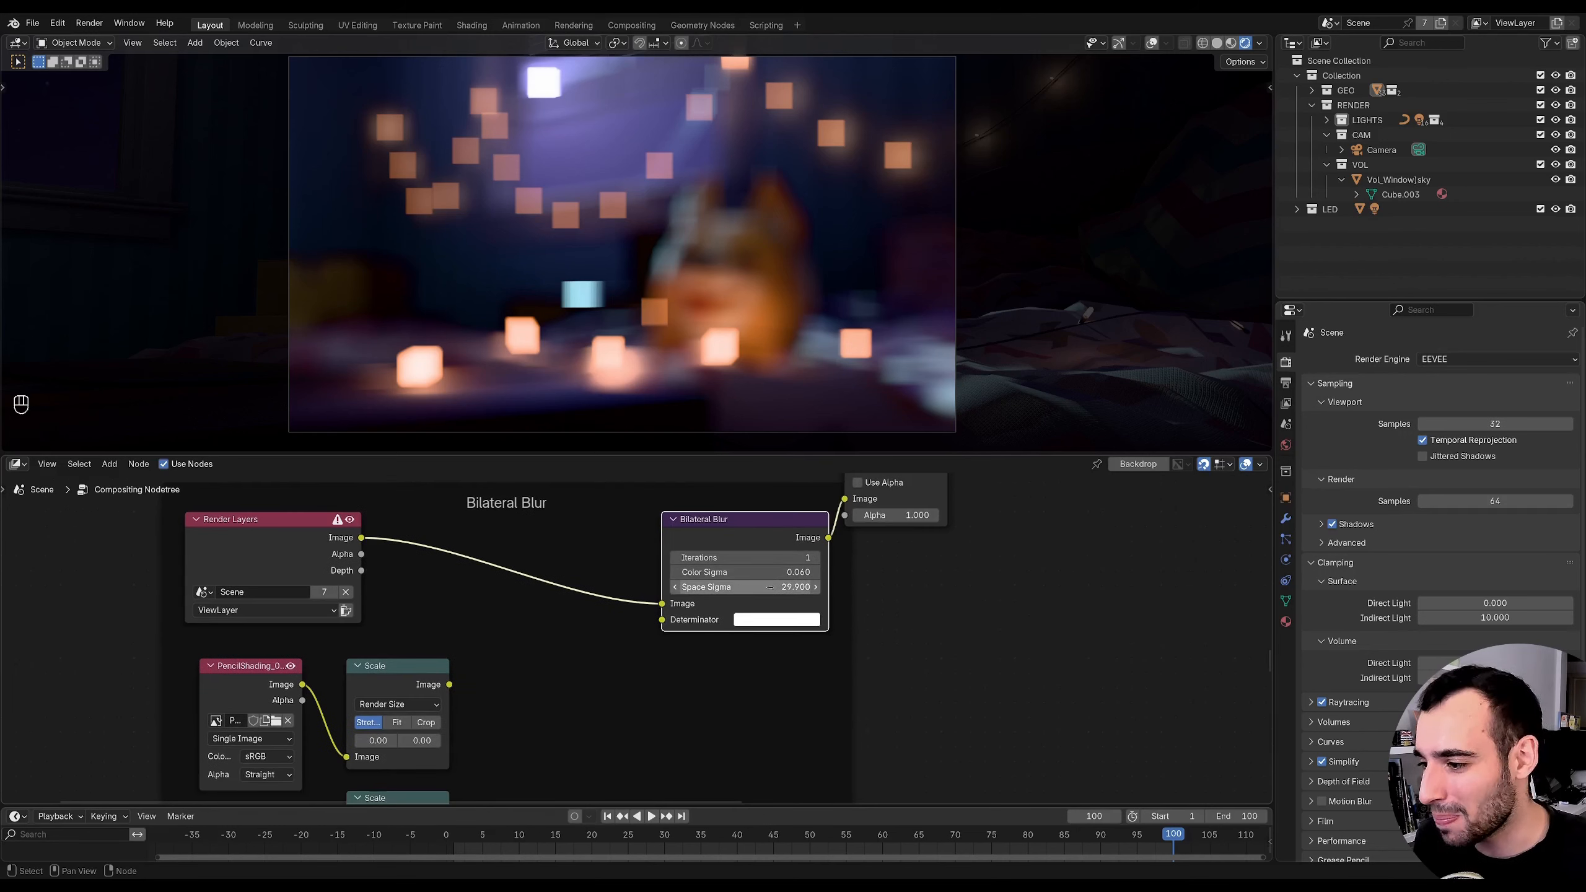
pyautogui.keyDown('shift'); pyautogui.moveTo(775, 585); pyautogui.dragTo(701, 586); pyautogui.keyUp('shift')
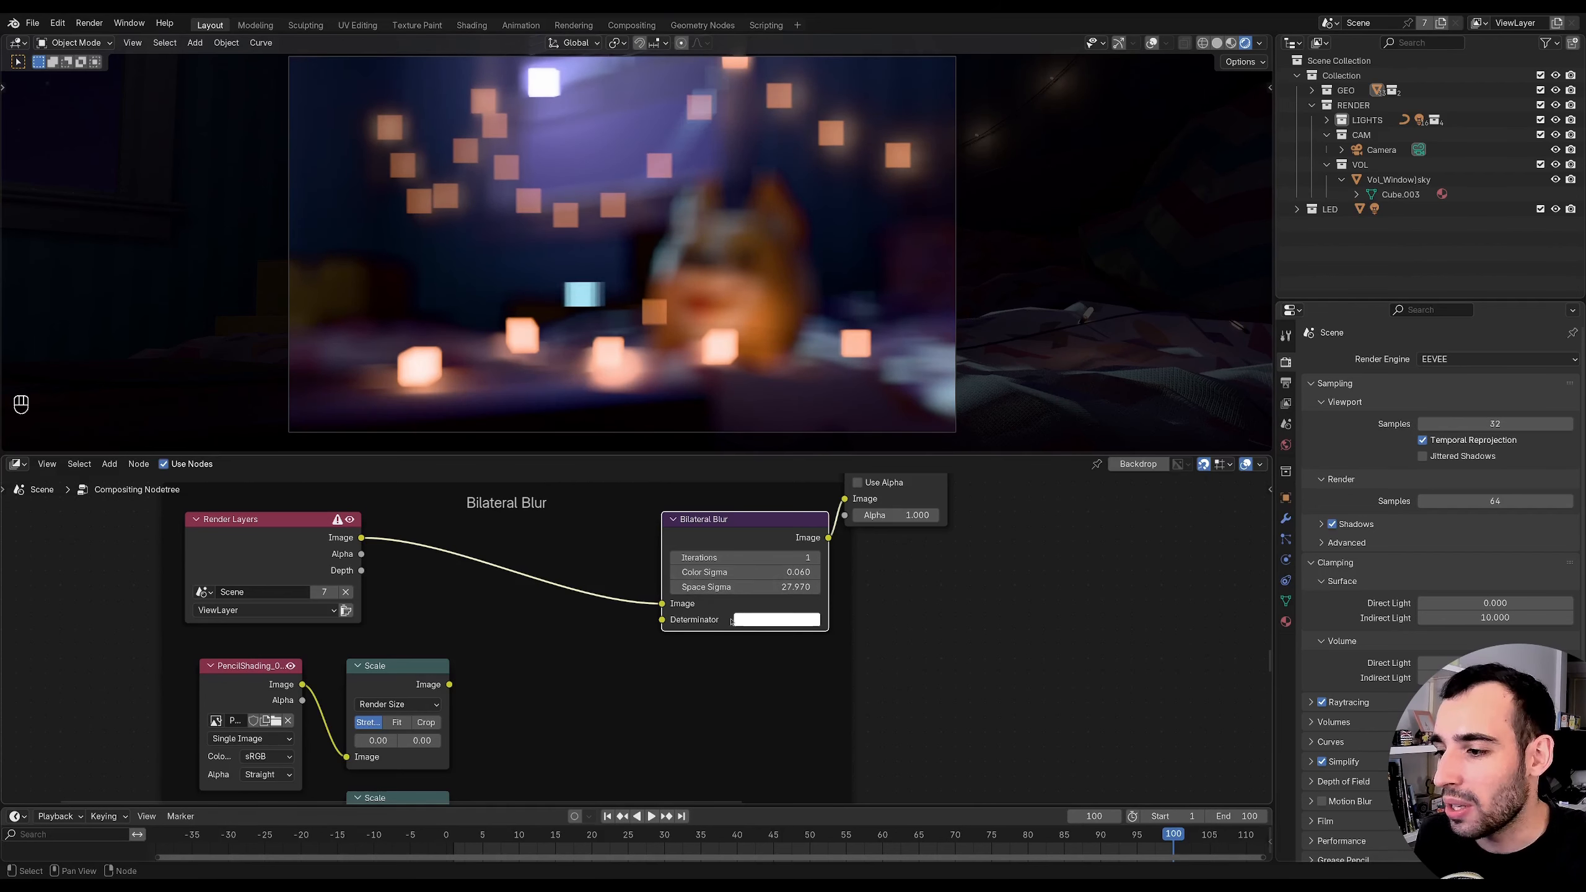
# - Preview the watercolor stroke texture coming from the lower Scale node in the Bilateral Blur frame
pyautogui.moveTo(700, 631); pyautogui.dragTo(705, 584, button='middle')
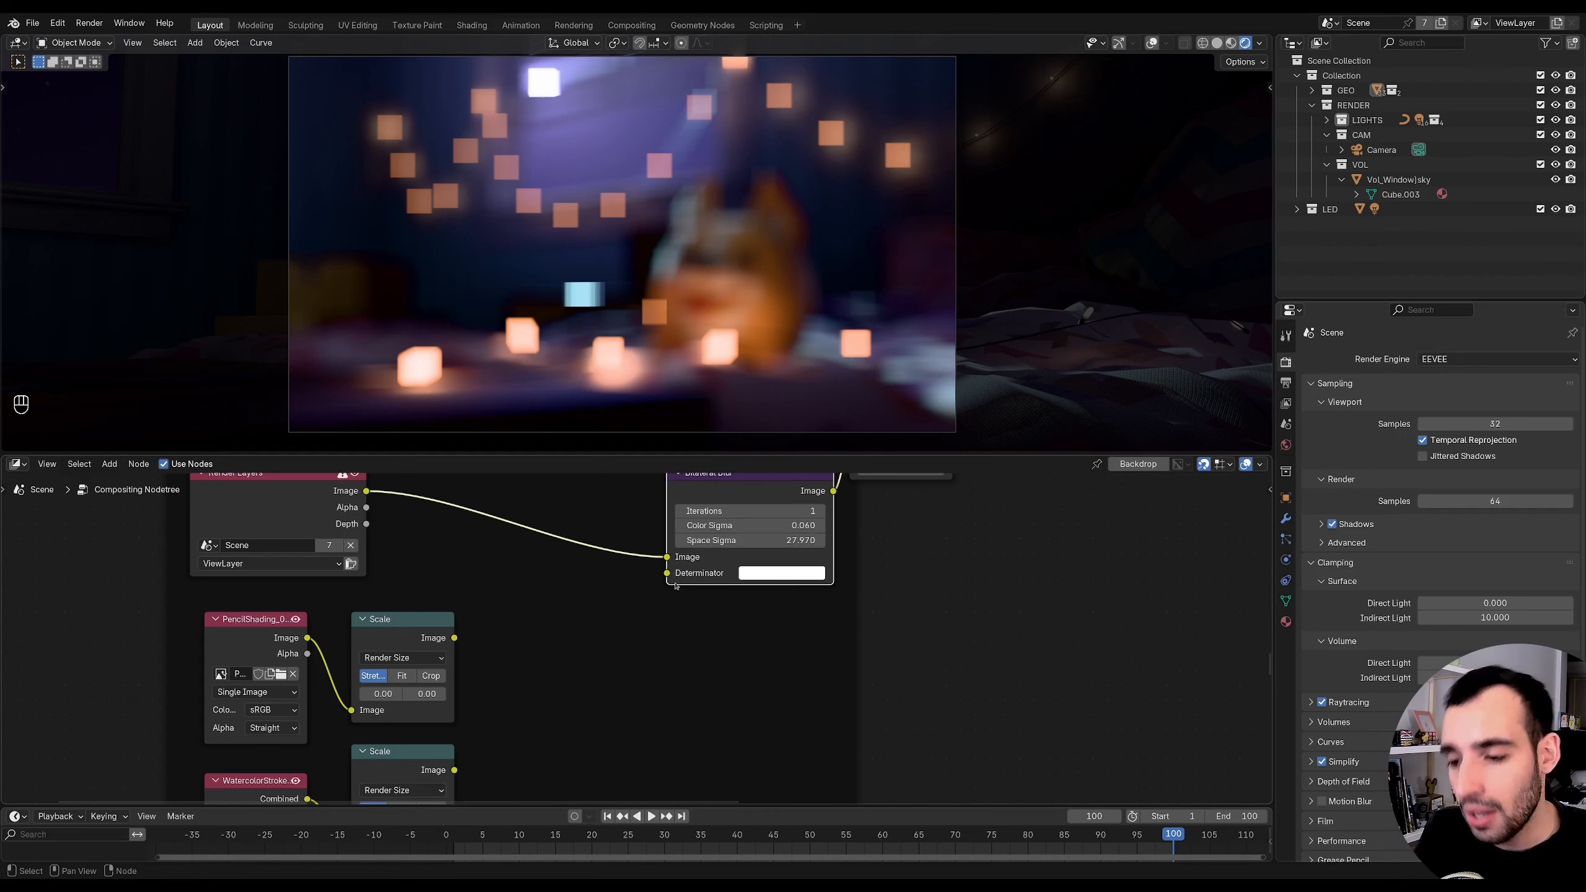
pyautogui.moveTo(374, 675); pyautogui.dragTo(424, 537, button='middle')
pyautogui.keyDown('ctrl'); pyautogui.keyDown('shift'); pyautogui.click(480, 635); pyautogui.keyUp('shift'); pyautogui.keyUp('ctrl')
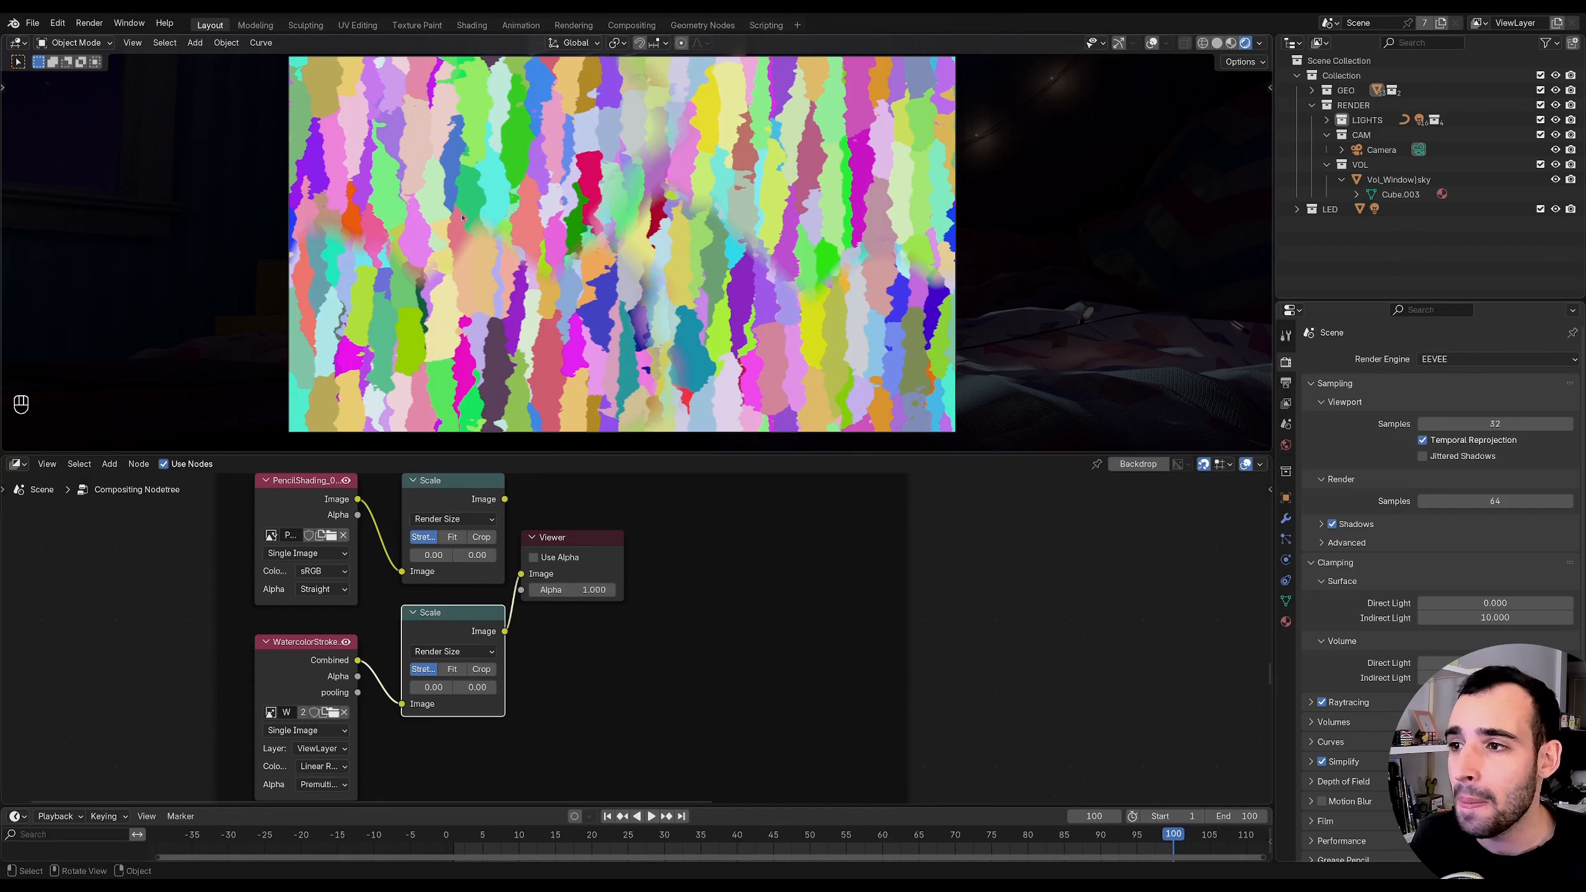
# - Connect the scaled watercolor stroke texture to the Bilateral Blur node's Determinator input and preview the blurred render
pyautogui.moveTo(519, 618); pyautogui.dragTo(429, 726, button='middle')
pyautogui.moveTo(415, 742); pyautogui.dragTo(627, 542)
pyautogui.moveTo(628, 543); pyautogui.dragTo(536, 571, button='middle')
pyautogui.keyDown('ctrl'); pyautogui.keyDown('shift'); pyautogui.click(536, 571); pyautogui.keyUp('shift'); pyautogui.keyUp('ctrl')
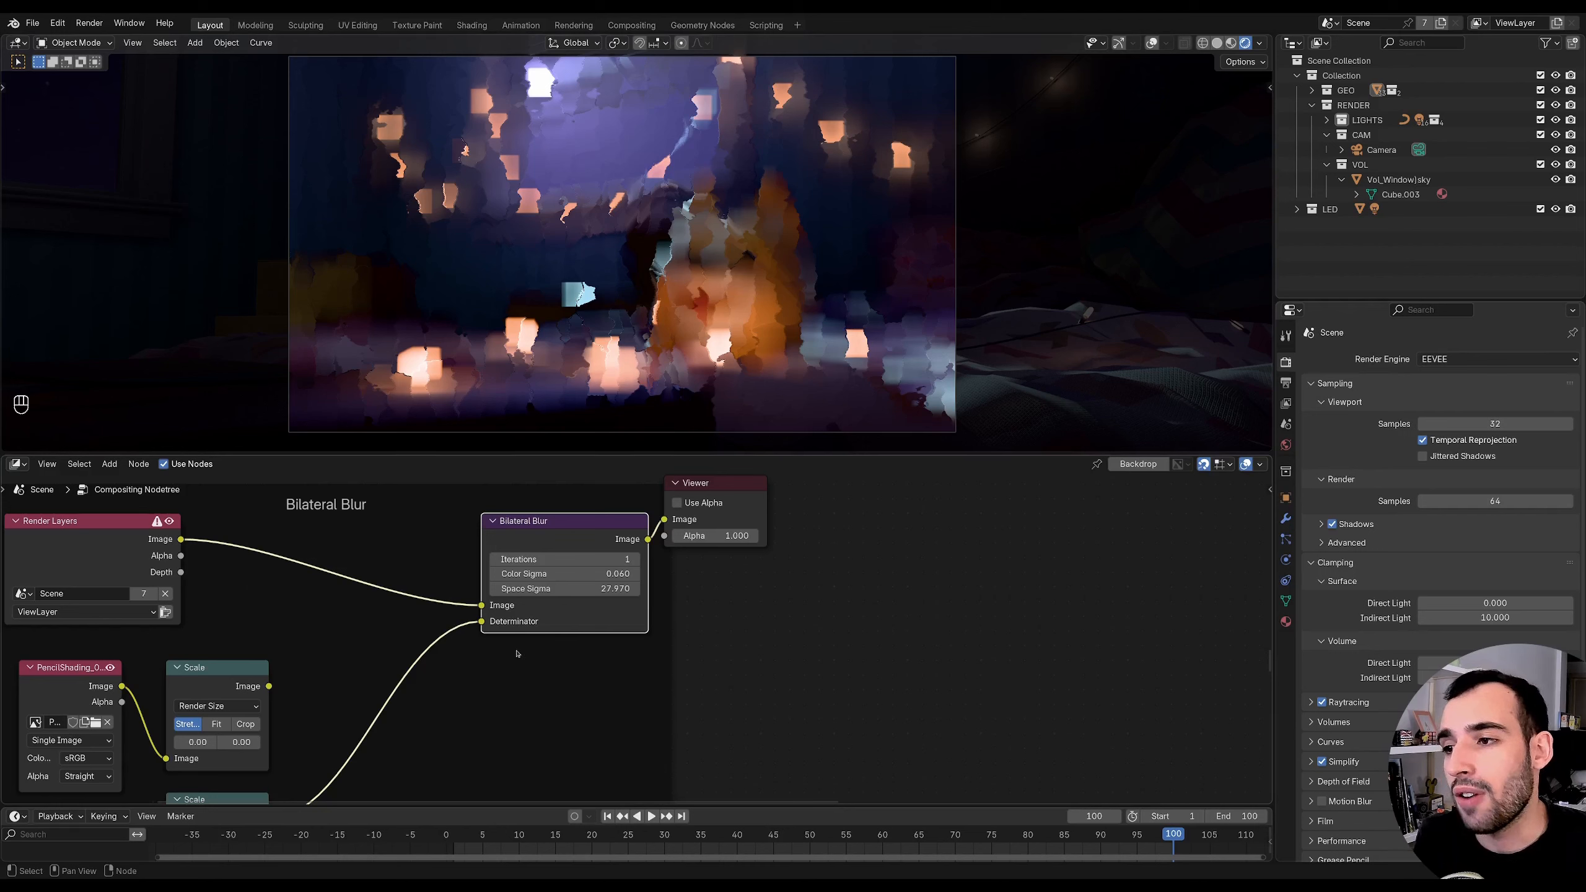
# - Try Color Sigma values of 1.220 and 0.010 on the Bilateral Blur node and settle on 0.140
pyautogui.moveTo(516, 654); pyautogui.dragTo(590, 617, button='middle')
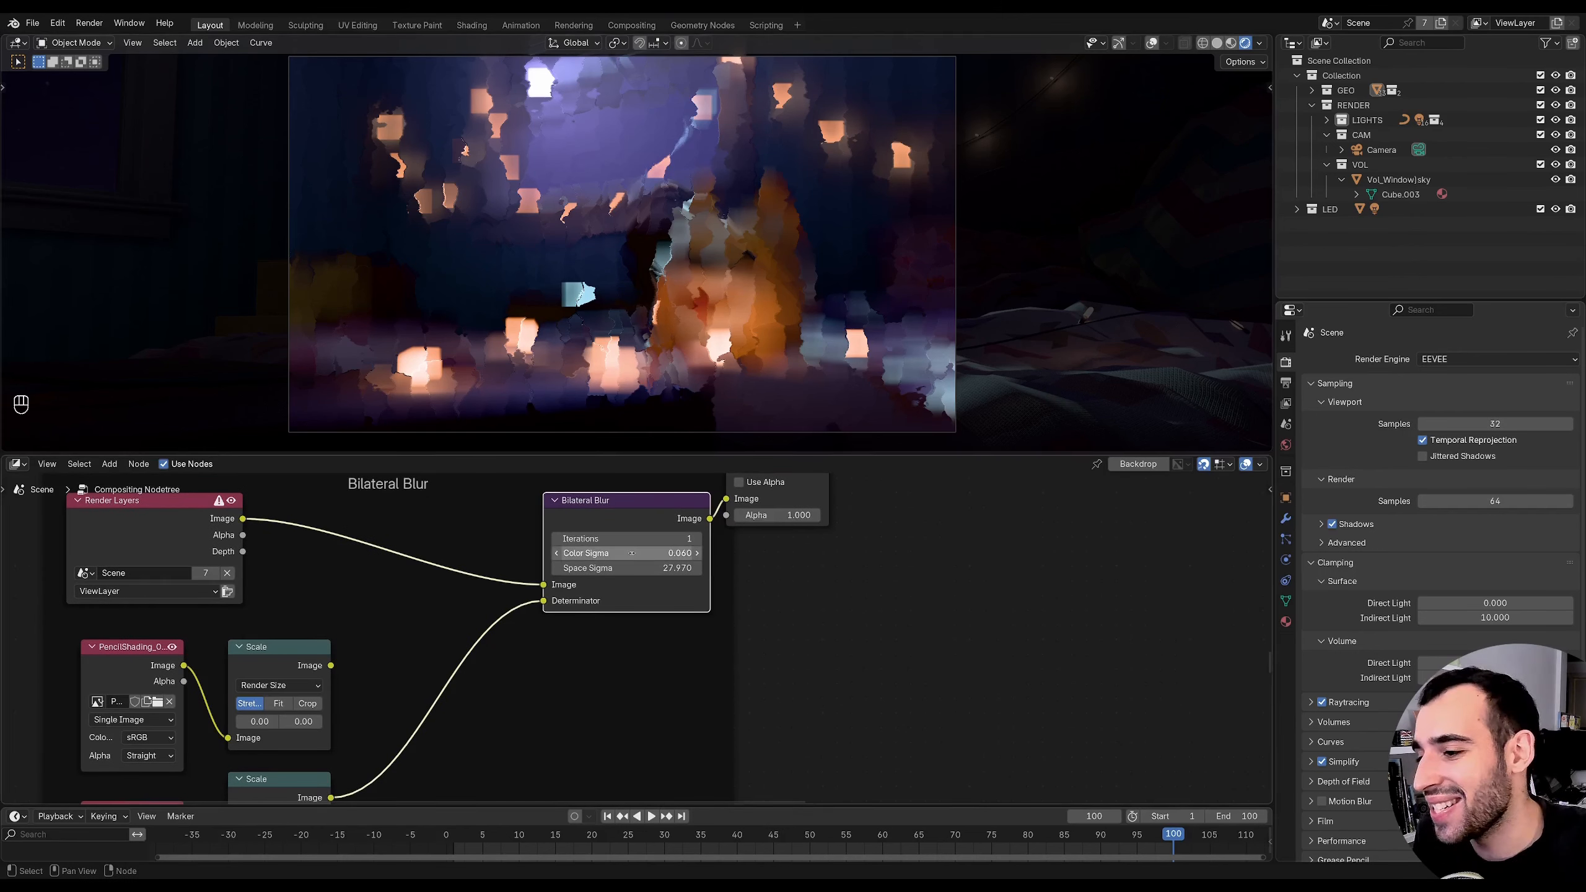
pyautogui.keyDown('shift'); pyautogui.moveTo(655, 552); pyautogui.dragTo(702, 534); pyautogui.keyUp('shift')
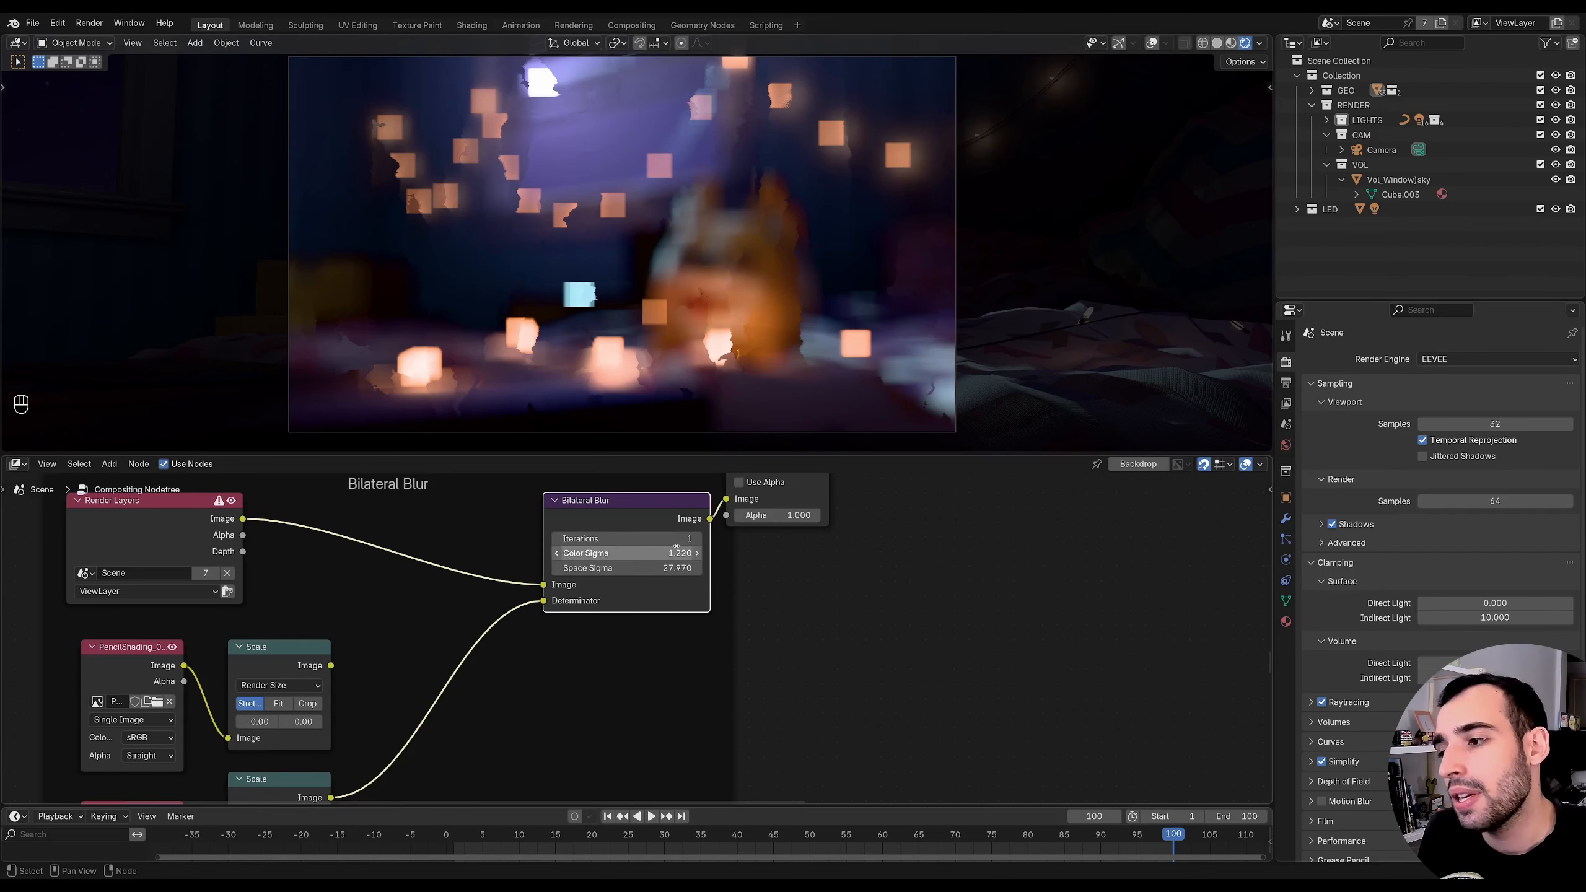
pyautogui.keyDown('shift'); pyautogui.moveTo(655, 553); pyautogui.dragTo(618, 552); pyautogui.keyUp('shift')
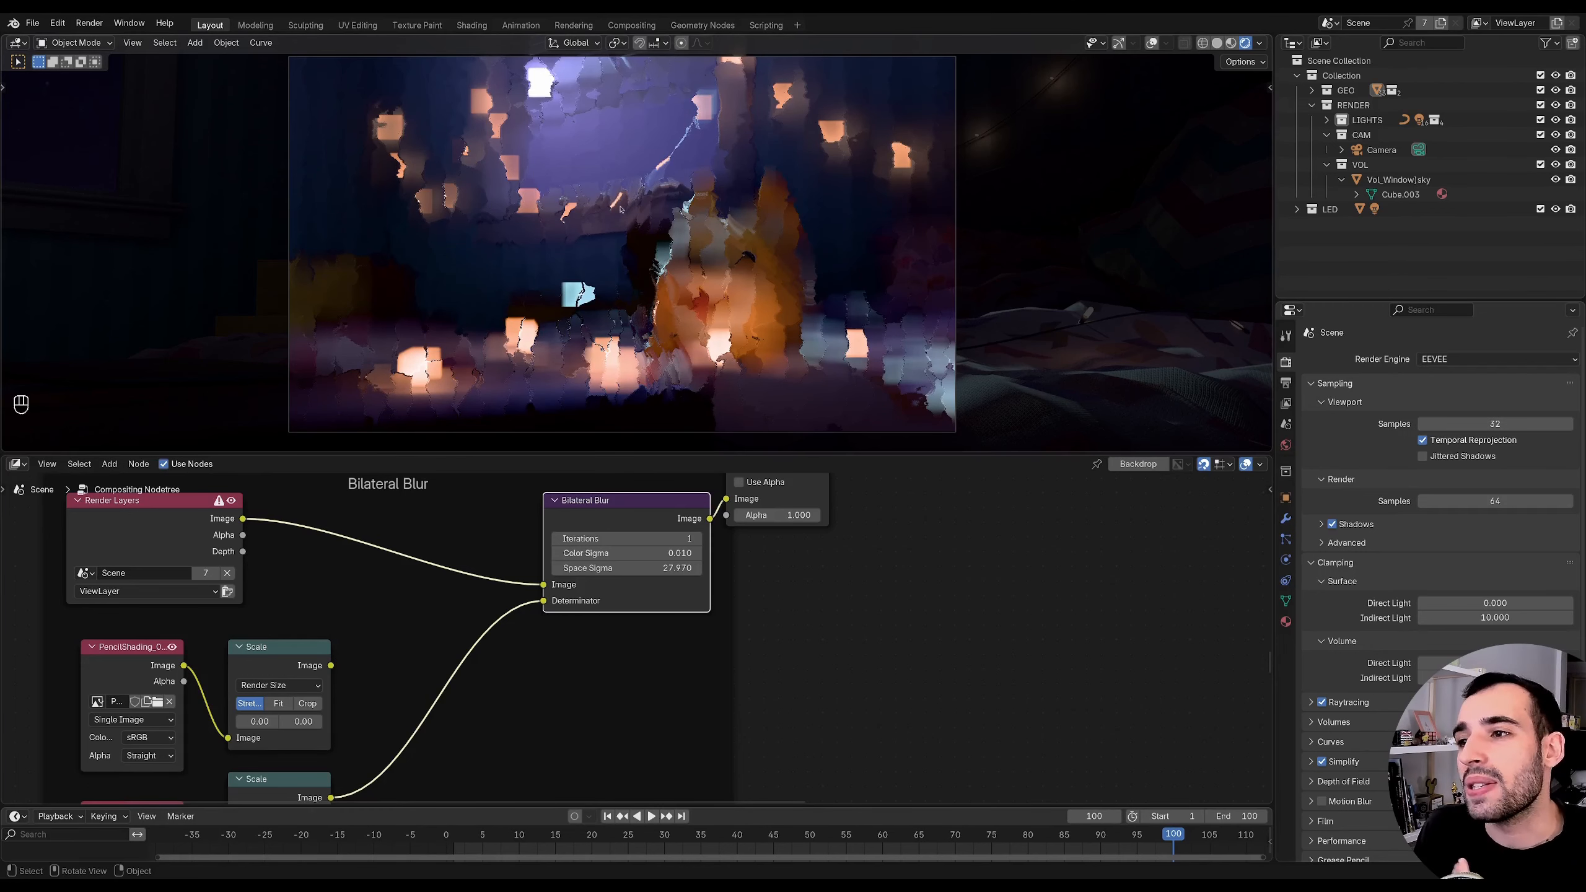
pyautogui.keyDown('shift'); pyautogui.moveTo(667, 553); pyautogui.dragTo(673, 553); pyautogui.keyUp('shift')
# - Preview the pencil shading texture coming from the upper Scale node
pyautogui.moveTo(487, 617); pyautogui.dragTo(677, 508, button='middle')
pyautogui.keyDown('ctrl'); pyautogui.keyDown('shift'); pyautogui.click(476, 536); pyautogui.keyUp('shift'); pyautogui.keyUp('ctrl')
pyautogui.moveTo(578, 551)
pyautogui.mouseDown(button='middle')
pyautogui.moveTo(534, 584)
pyautogui.moveTo(514, 634)
pyautogui.mouseUp(button='middle')
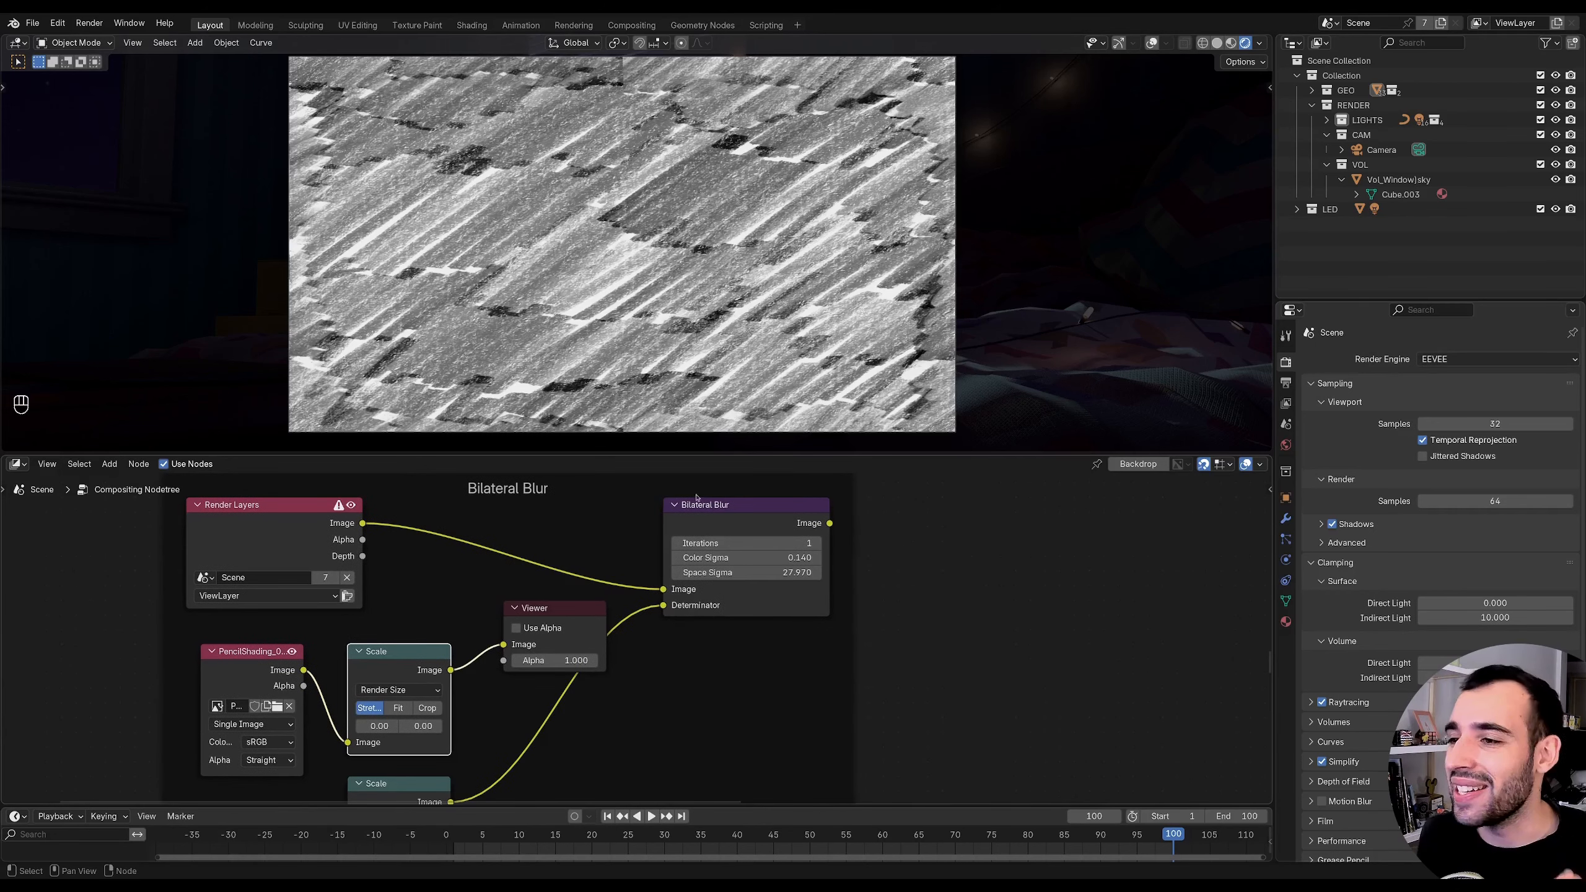
# - Use the scaled pencil shading texture as the Bilateral Blur node's Determinator, preview the blur and set Color Sigma to 0.090
pyautogui.moveTo(609, 535); pyautogui.dragTo(646, 507, button='middle')
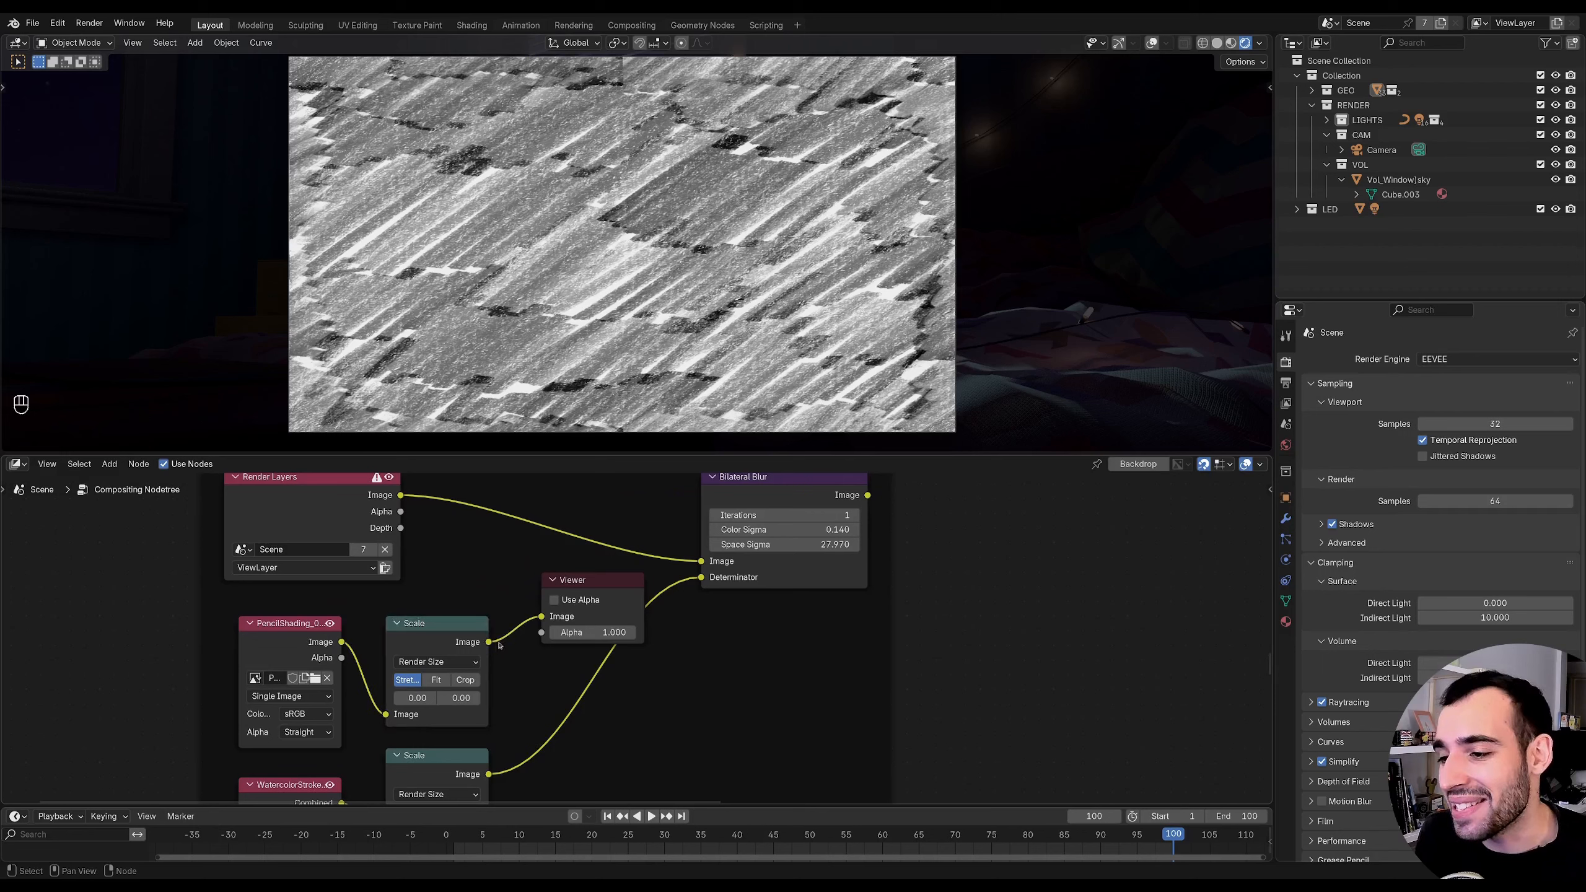
pyautogui.moveTo(489, 642); pyautogui.dragTo(656, 681)
pyautogui.moveTo(659, 644); pyautogui.dragTo(571, 712, button='middle')
pyautogui.keyDown('ctrl'); pyautogui.keyDown('shift'); pyautogui.click(723, 564); pyautogui.keyUp('shift'); pyautogui.keyUp('ctrl')
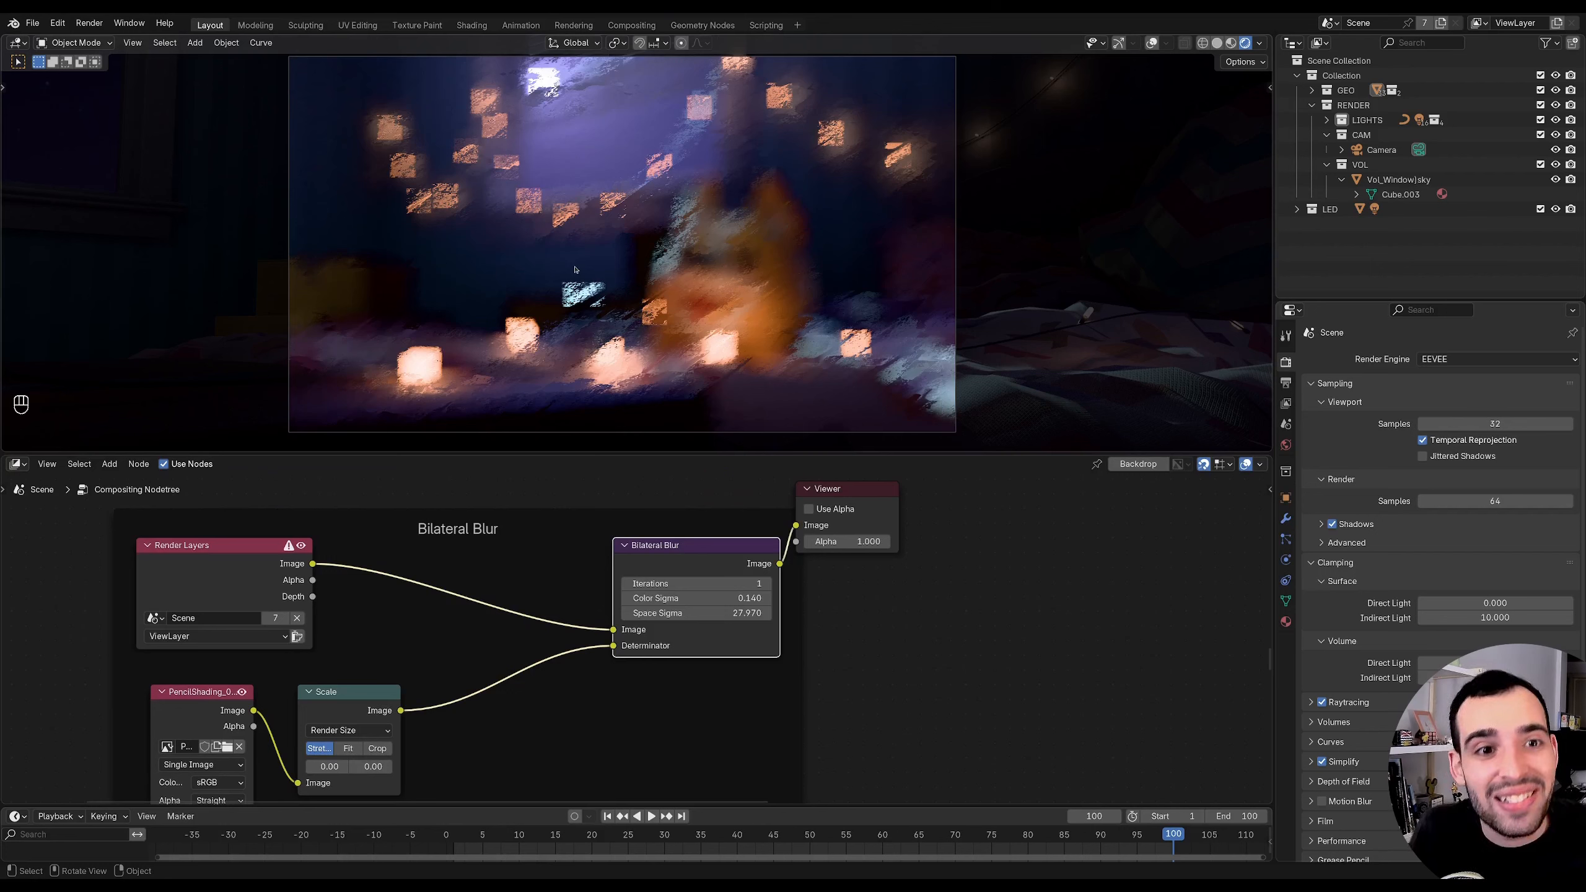
pyautogui.keyDown('shift'); pyautogui.moveTo(736, 598); pyautogui.dragTo(709, 598); pyautogui.keyUp('shift')
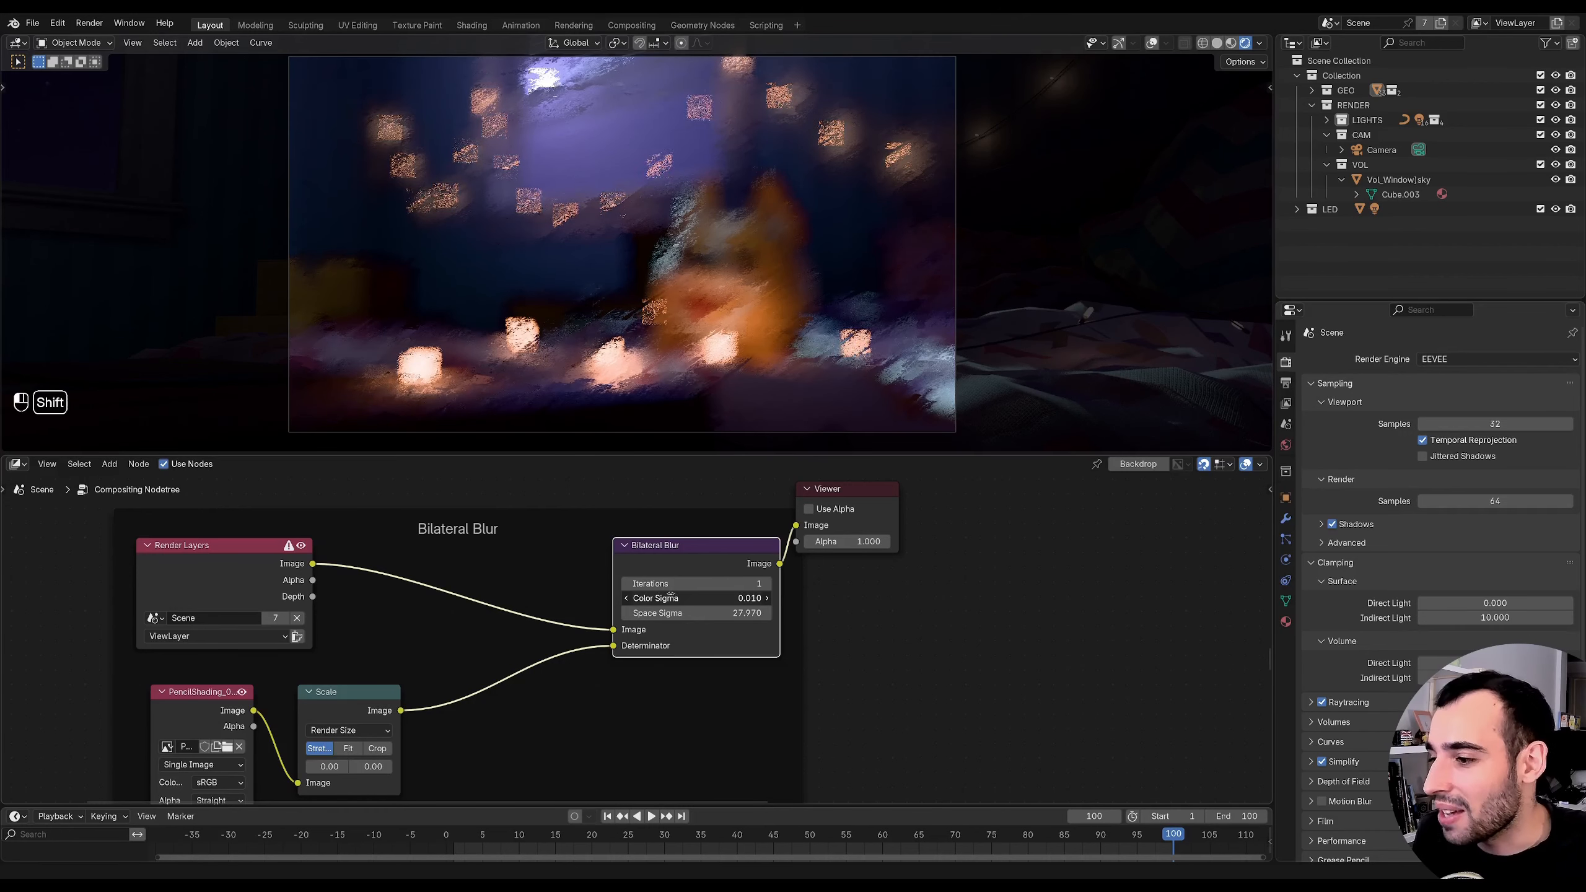
pyautogui.keyDown('shift'); pyautogui.moveTo(671, 598); pyautogui.dragTo(699, 598); pyautogui.keyUp('shift')
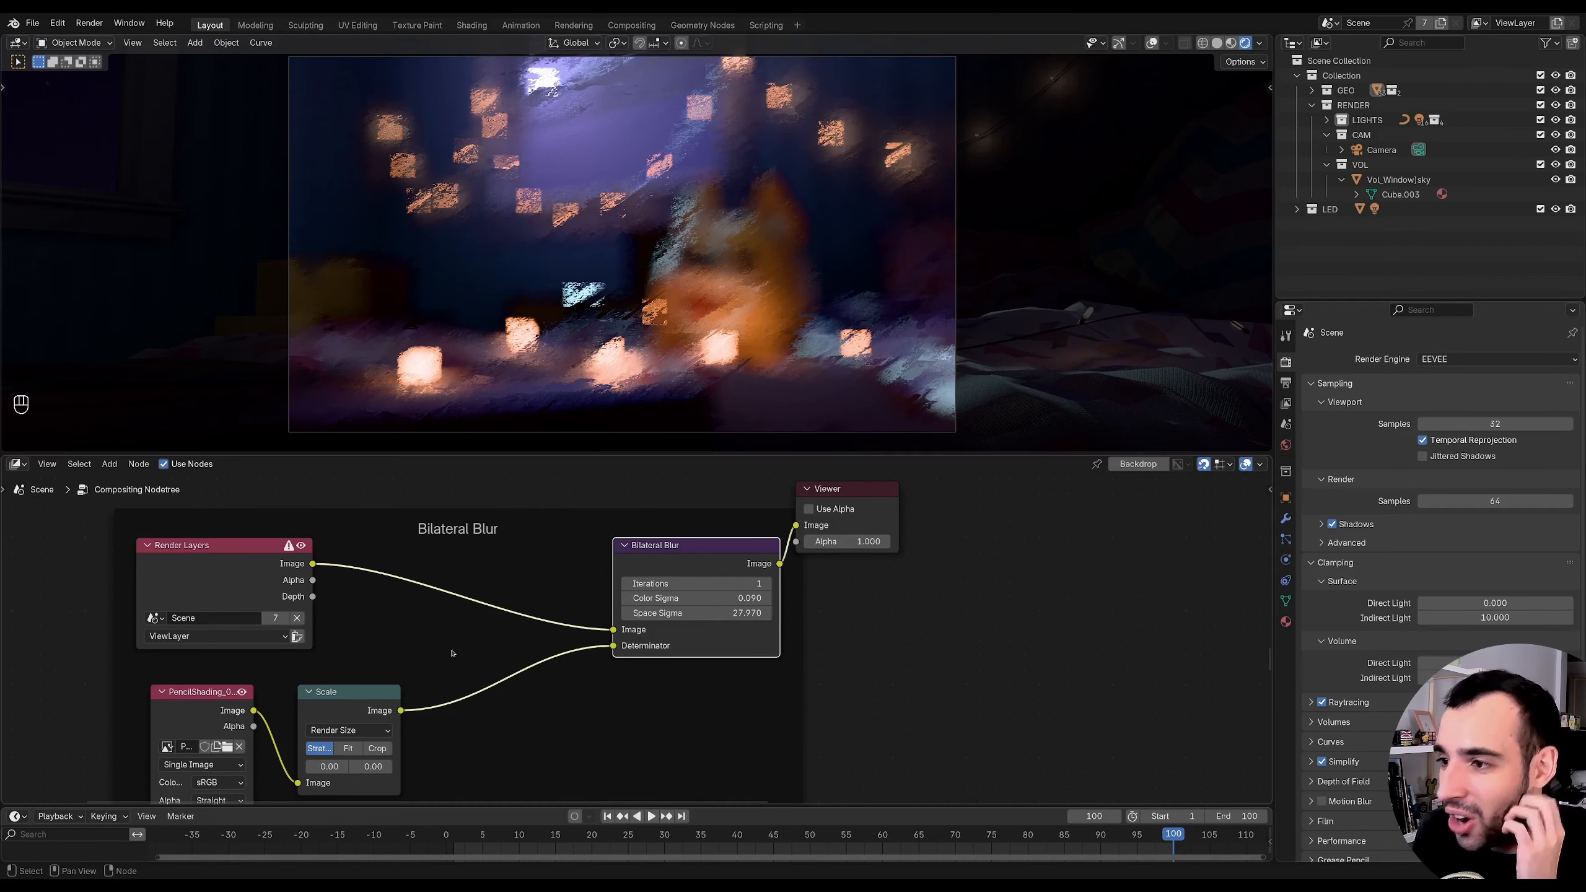
# - Combine the scaled pencil shading and watercolor stroke textures with an Add mix node feeding the Bilateral Blur's Determinator input
pyautogui.moveTo(484, 669); pyautogui.dragTo(573, 598, button='middle')
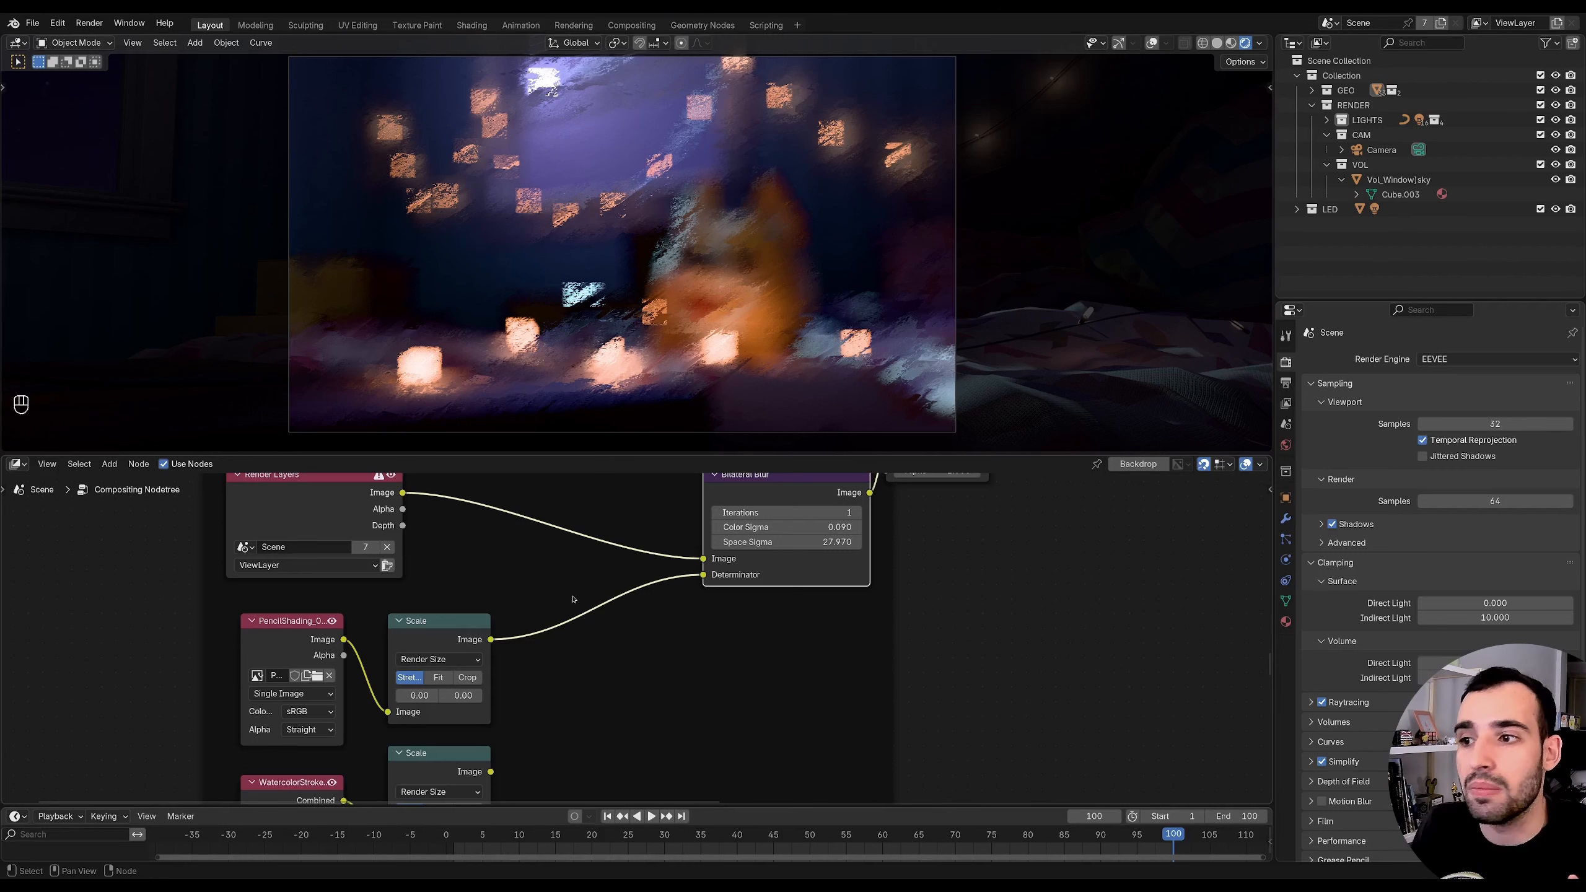
pyautogui.moveTo(529, 656); pyautogui.dragTo(578, 594, button='middle')
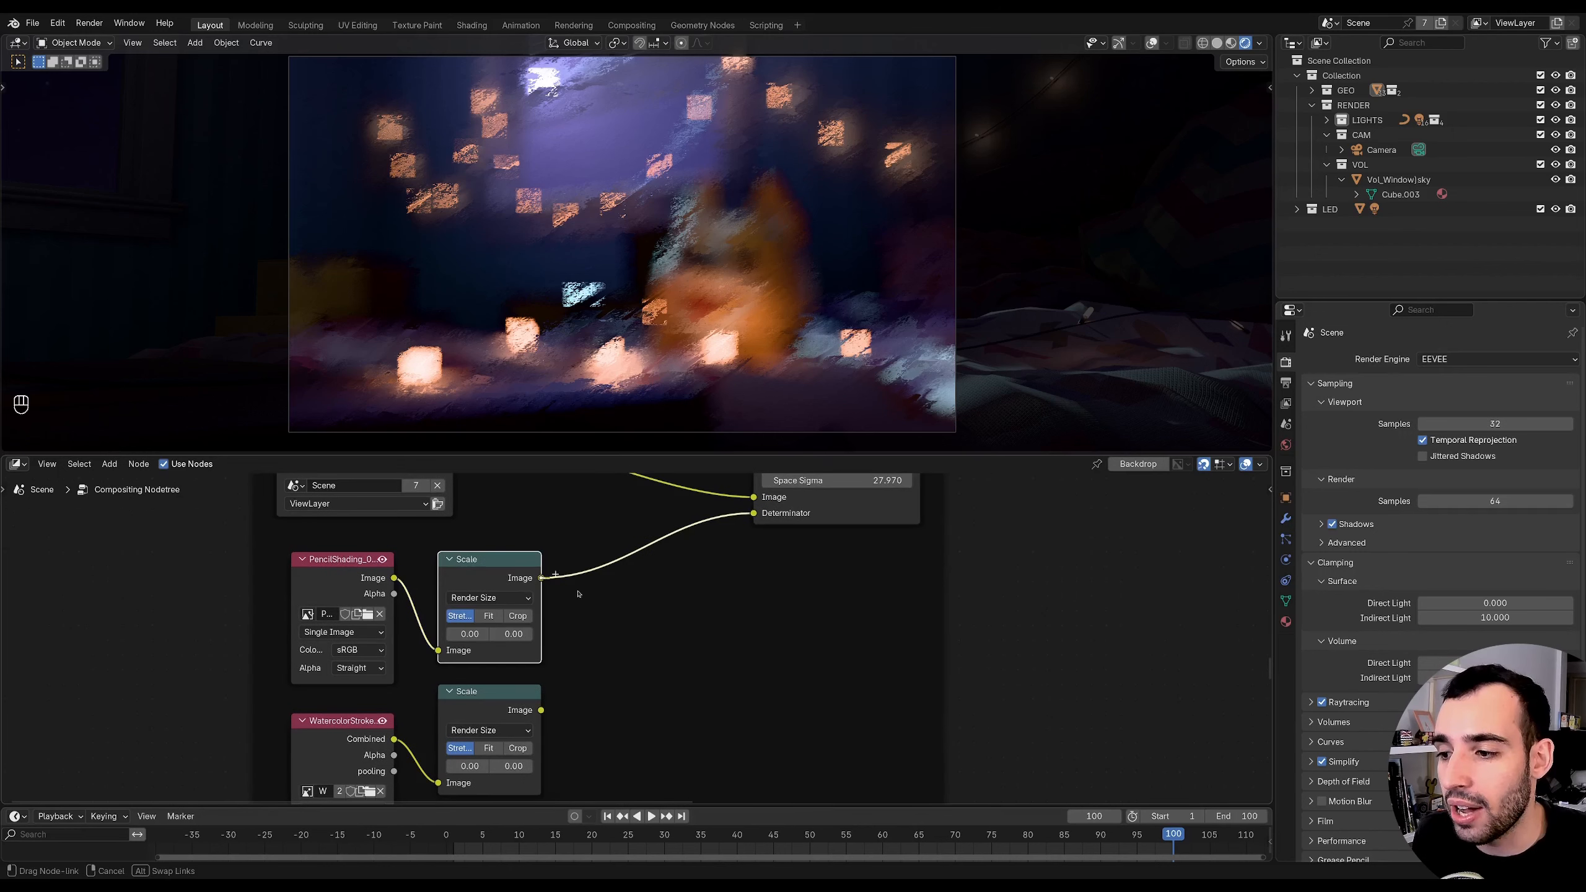
pyautogui.moveTo(578, 594); pyautogui.dragTo(584, 625)
pyautogui.write('add')
pyautogui.press('Return')
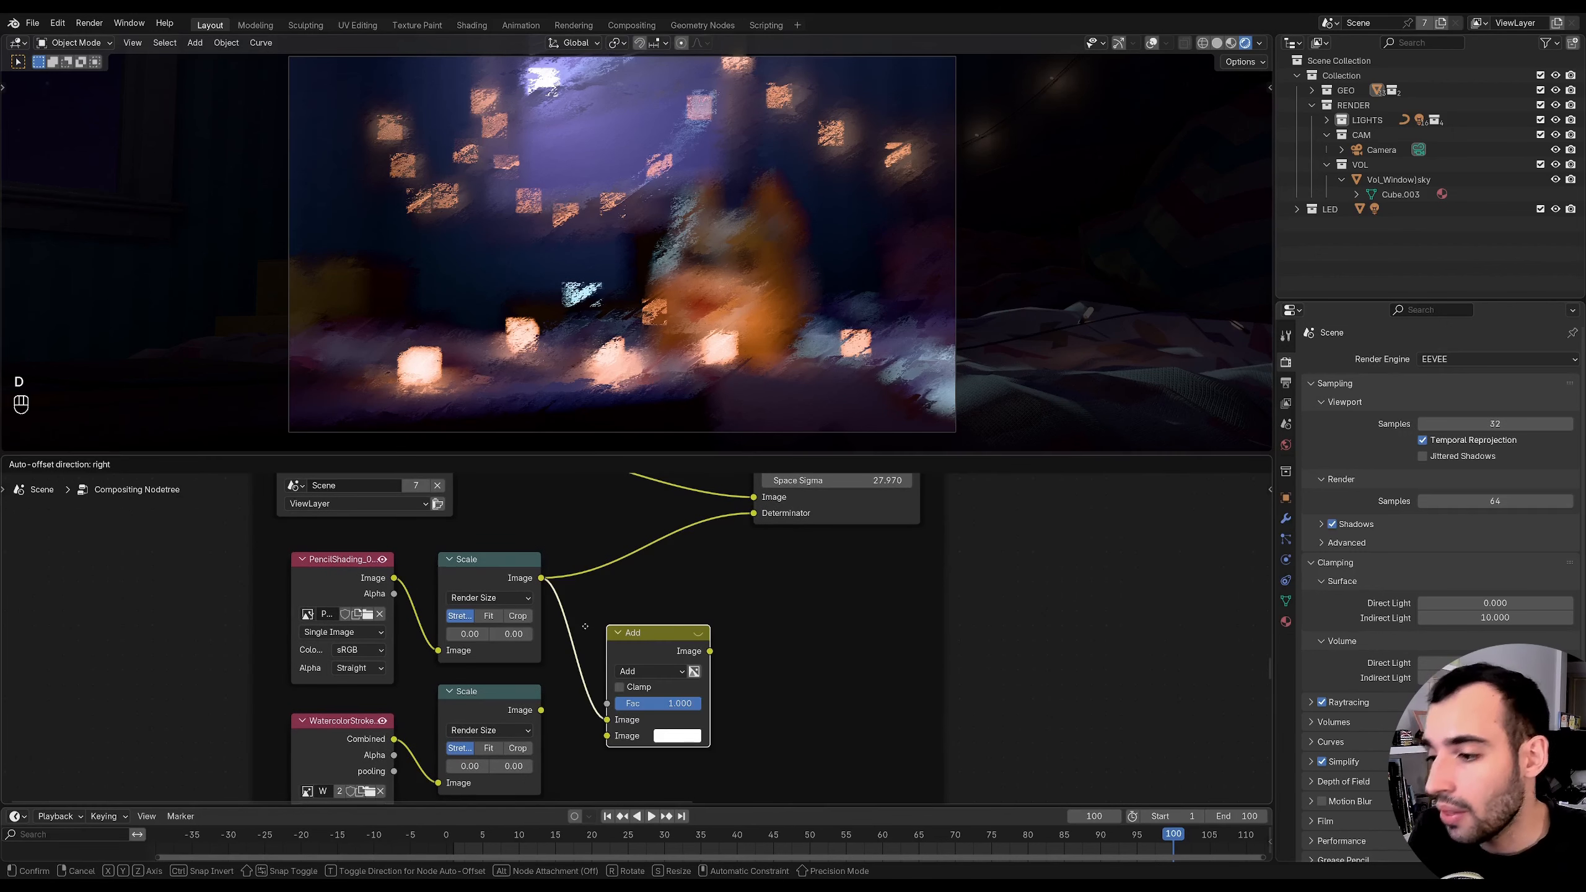
pyautogui.click(573, 584)
pyautogui.moveTo(541, 730); pyautogui.dragTo(591, 681)
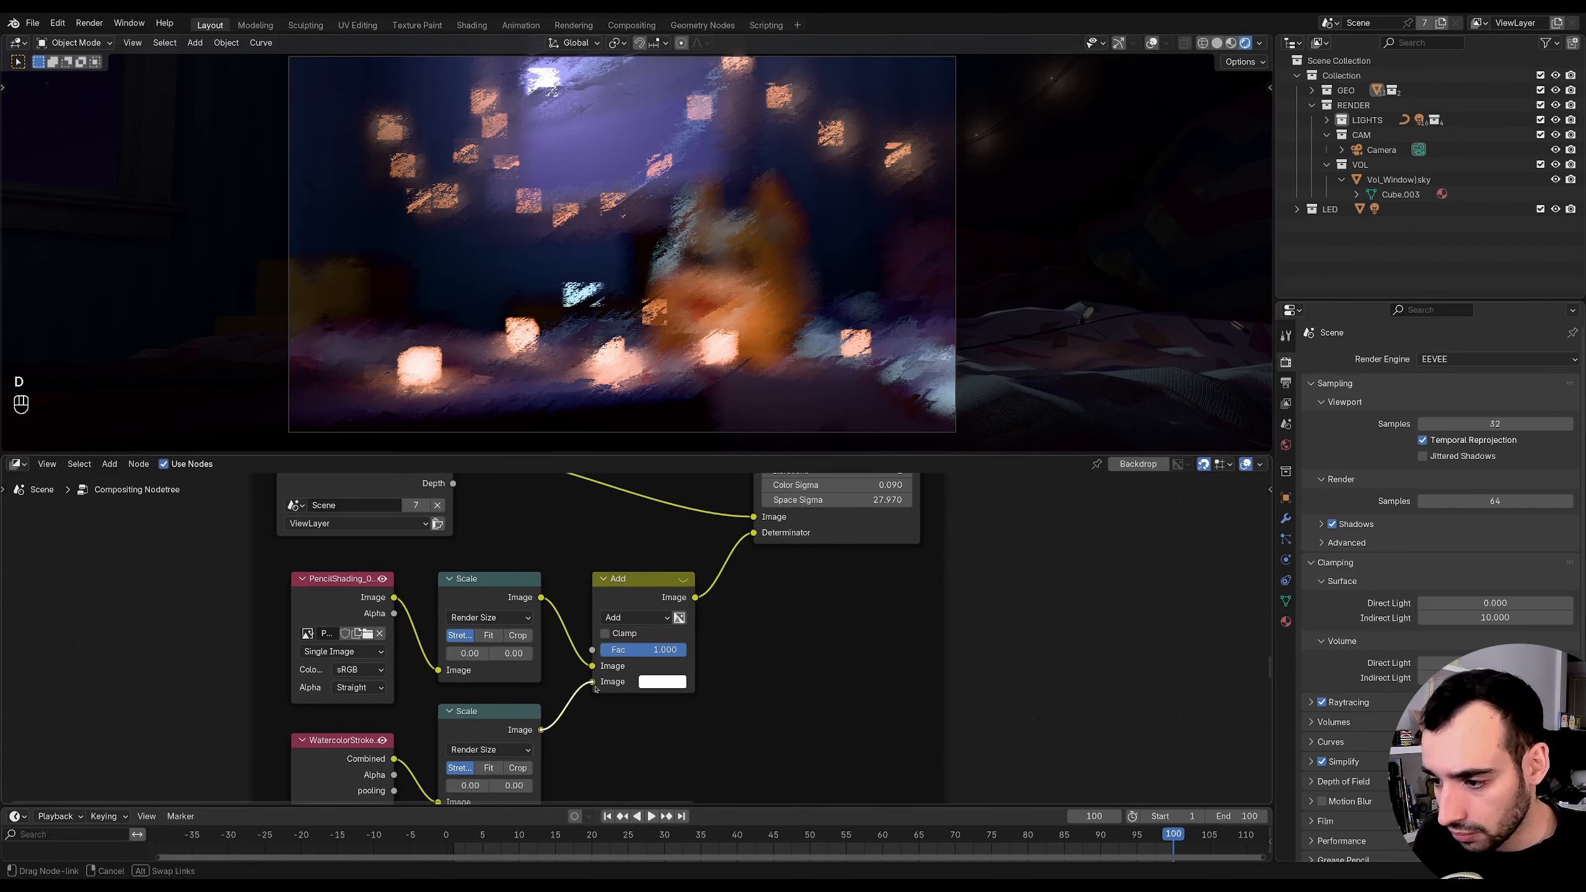
pyautogui.moveTo(662, 585); pyautogui.dragTo(636, 629, button='middle')
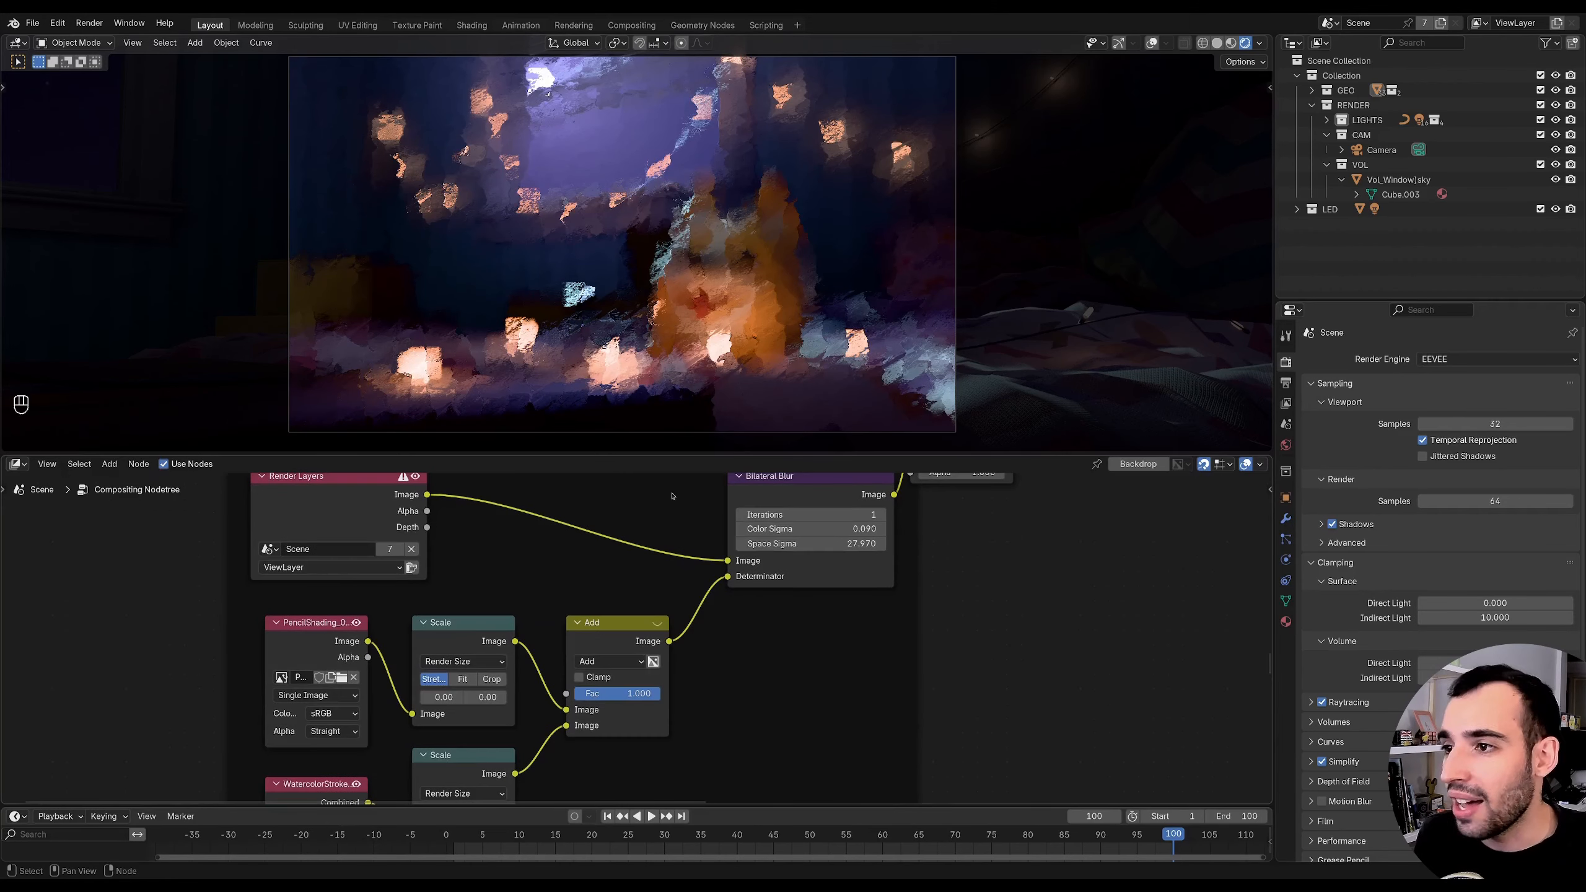
# - Preview the combined pencil and watercolor texture from the Add node
pyautogui.moveTo(449, 764); pyautogui.dragTo(504, 650, button='middle')
pyautogui.moveTo(500, 547); pyautogui.dragTo(458, 589, button='middle')
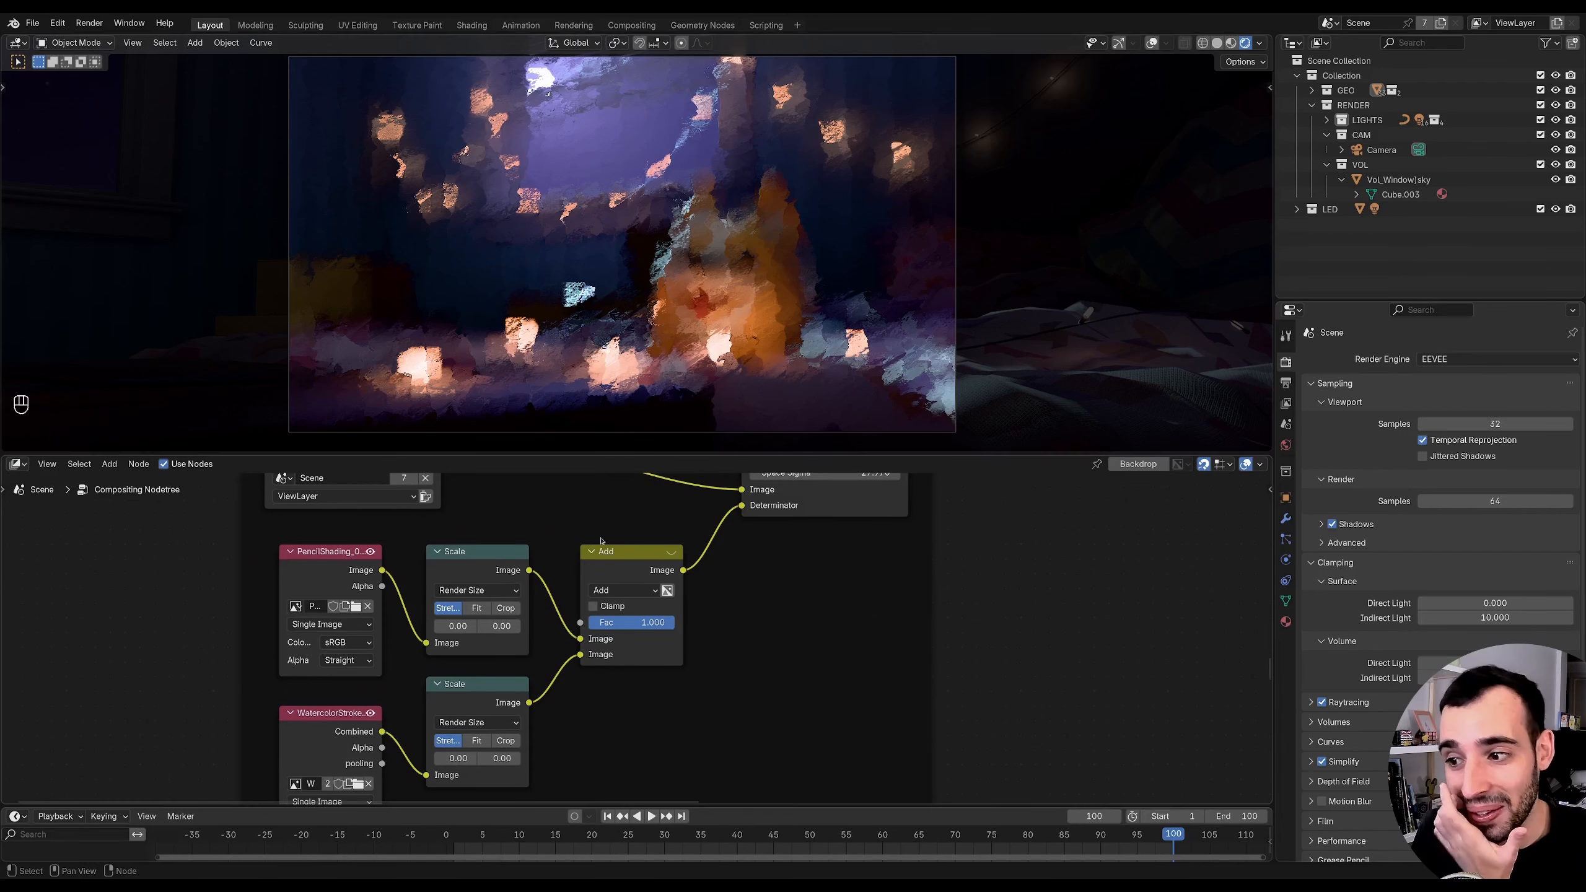
pyautogui.moveTo(692, 569); pyautogui.dragTo(660, 609, button='middle')
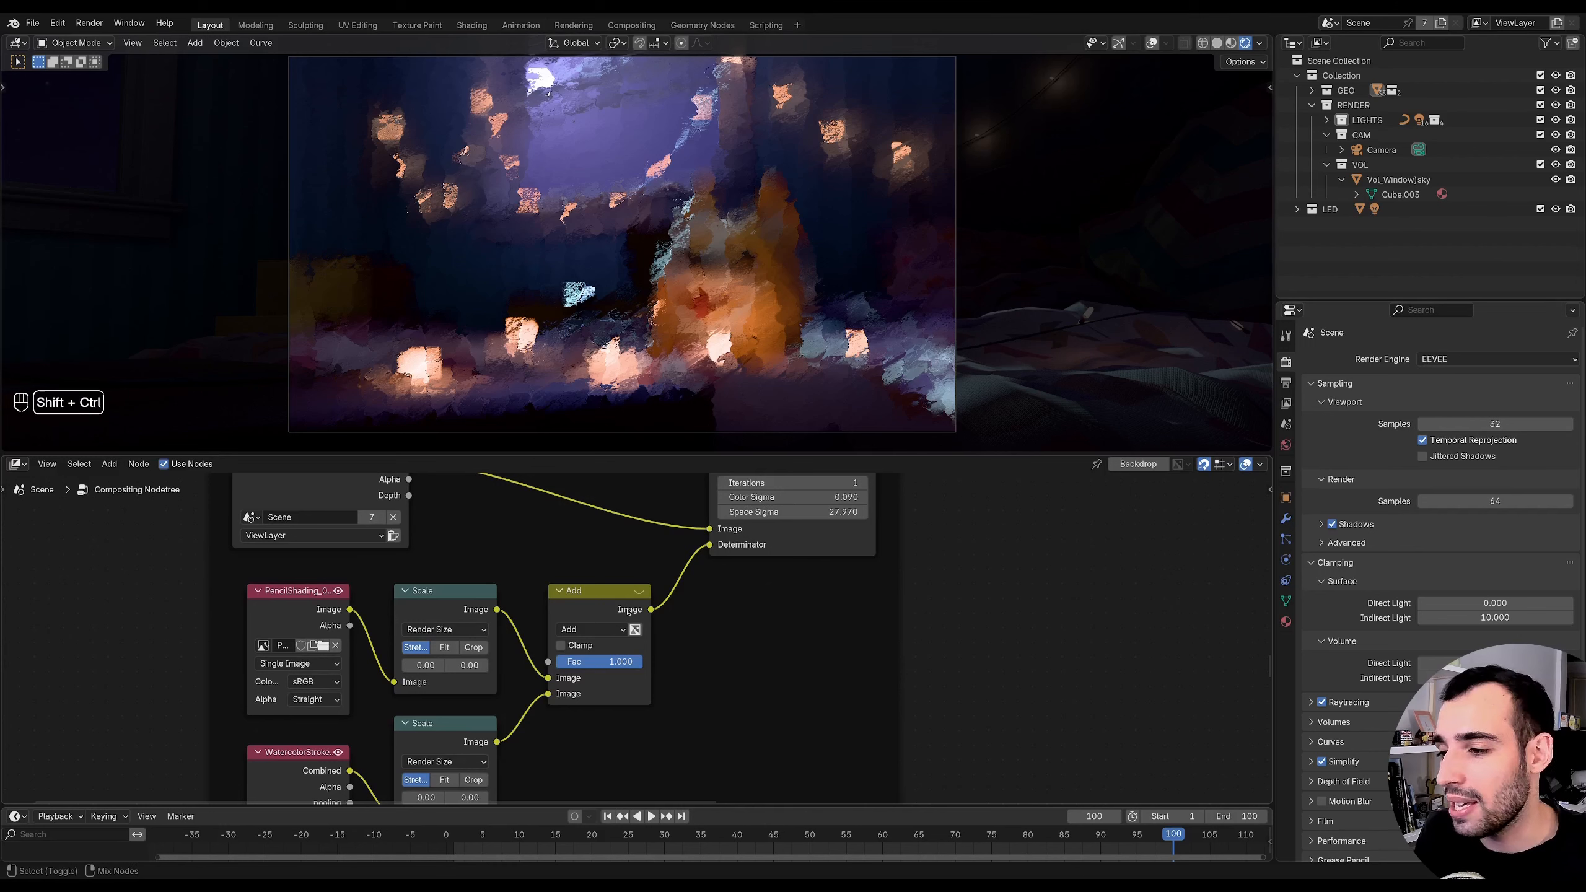
pyautogui.keyDown('ctrl'); pyautogui.keyDown('shift'); pyautogui.click(630, 611); pyautogui.keyUp('shift'); pyautogui.keyUp('ctrl')
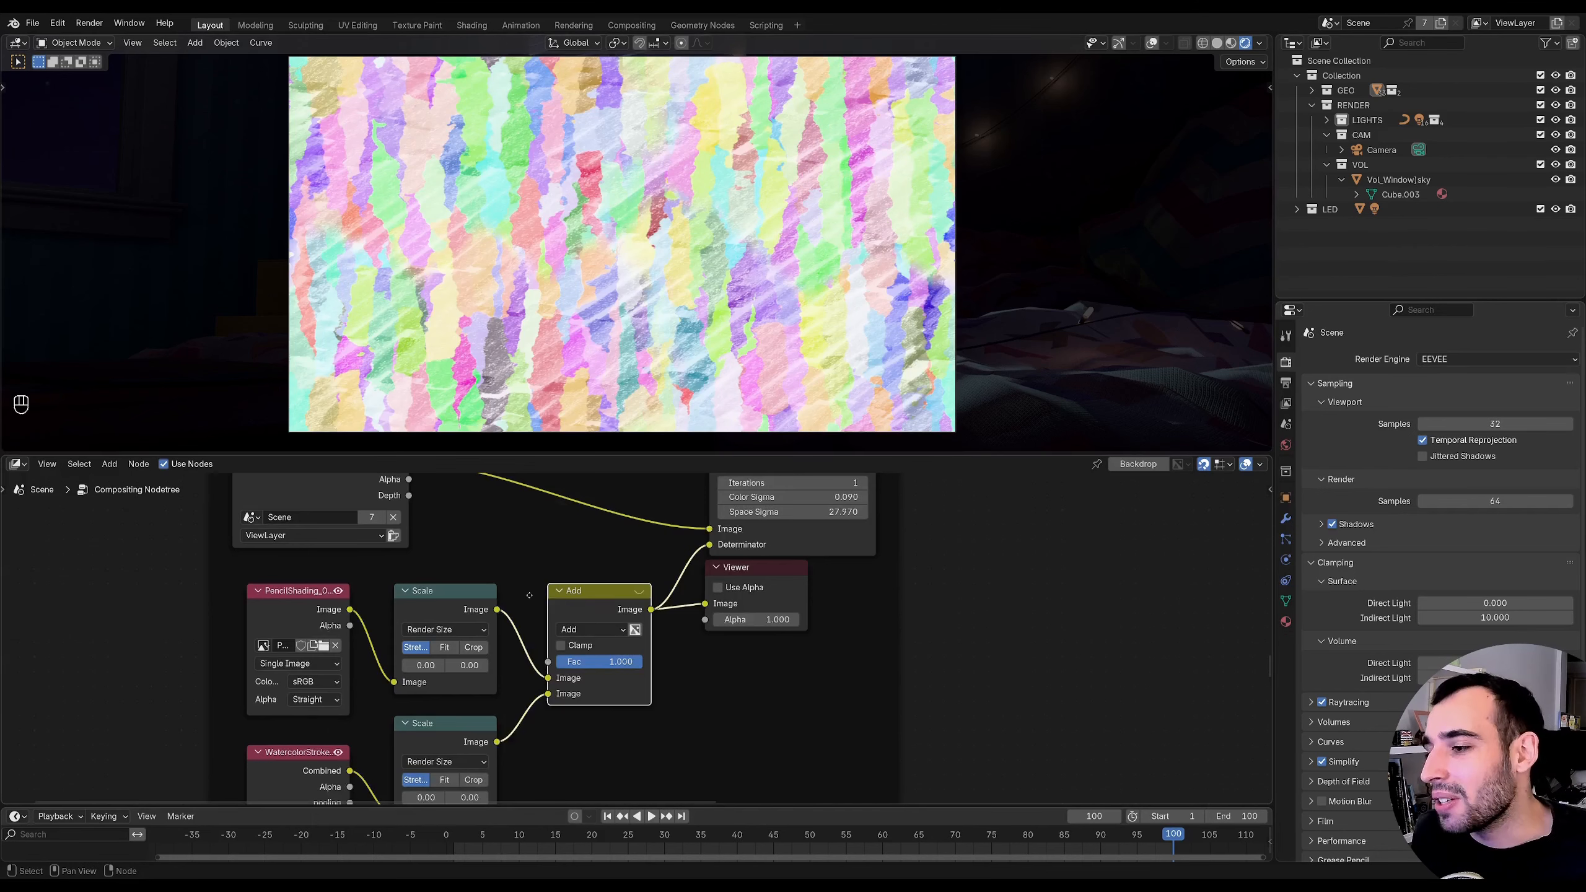
# - Preview the Bilateral Blur result, inspect the scene from another angle and return to the camera view
pyautogui.moveTo(532, 595); pyautogui.dragTo(415, 719, button='middle')
pyautogui.keyDown('ctrl'); pyautogui.keyDown('shift'); pyautogui.click(713, 591); pyautogui.keyUp('shift'); pyautogui.keyUp('ctrl')
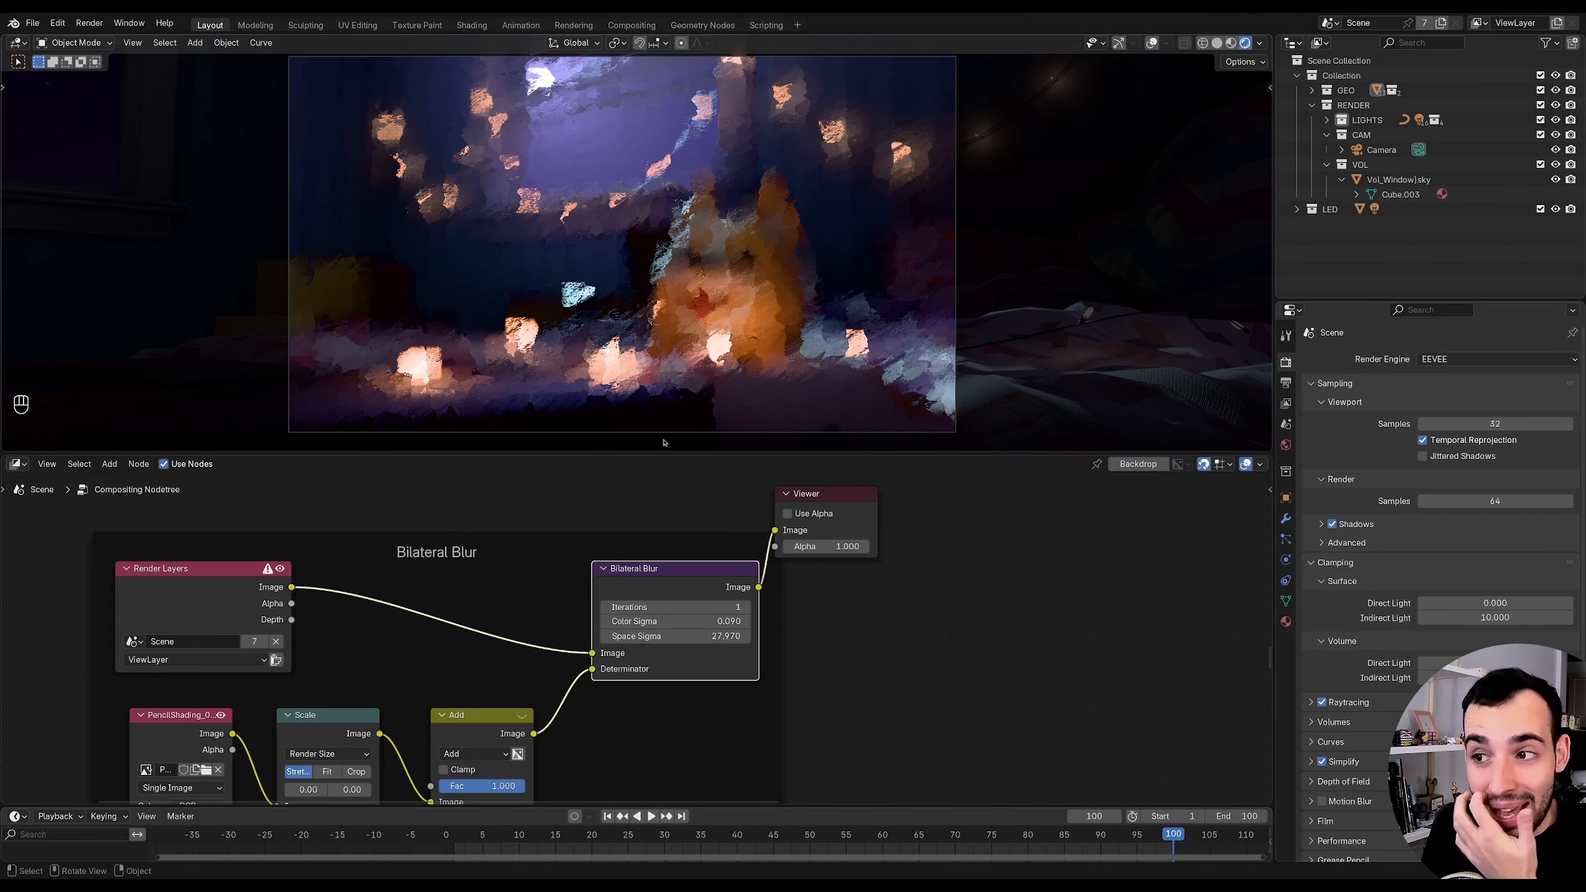
pyautogui.moveTo(671, 440); pyautogui.dragTo(832, 300, button='middle')
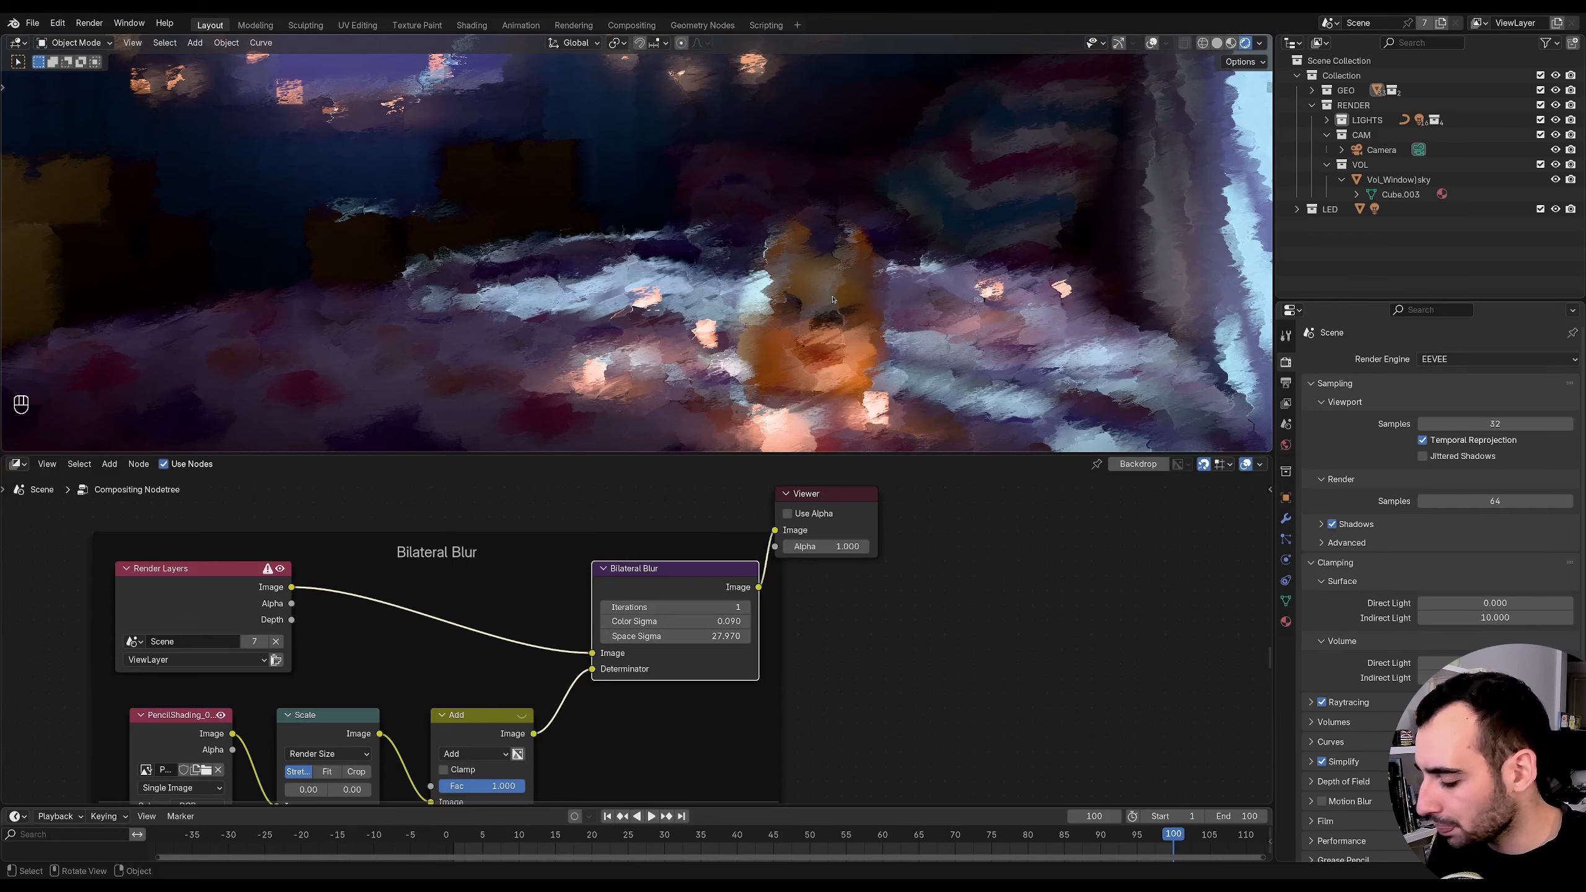
pyautogui.press('KP_0')
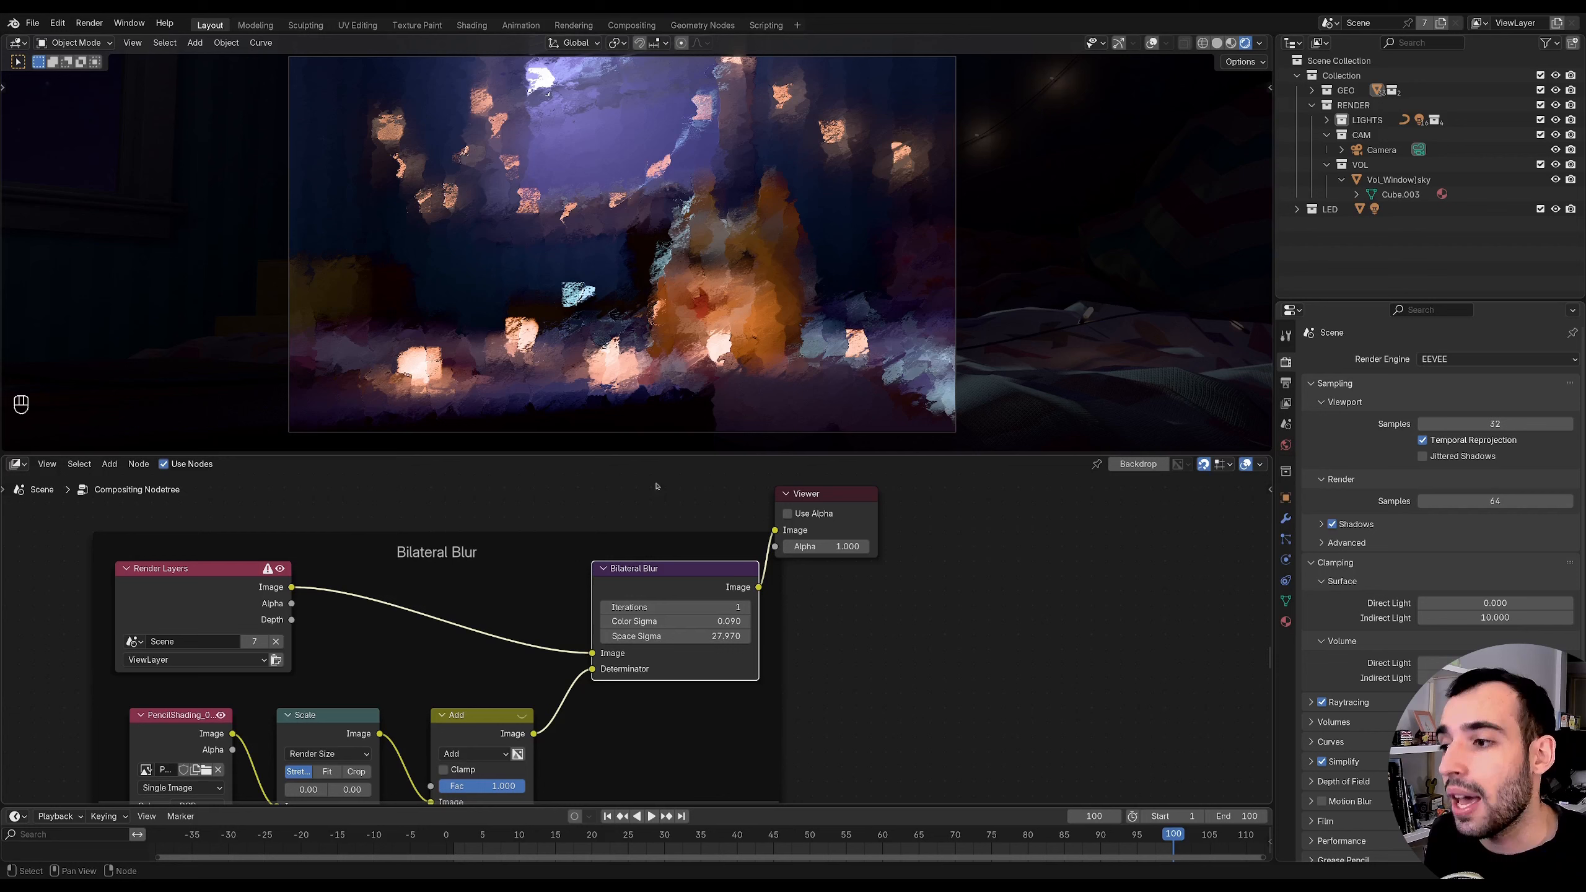
# - Preview the unprocessed Render Layers image and switch the node area from the Compositor to the Shader Editor
pyautogui.keyDown('ctrl'); pyautogui.keyDown('shift'); pyautogui.click(262, 584); pyautogui.keyUp('shift'); pyautogui.keyUp('ctrl')
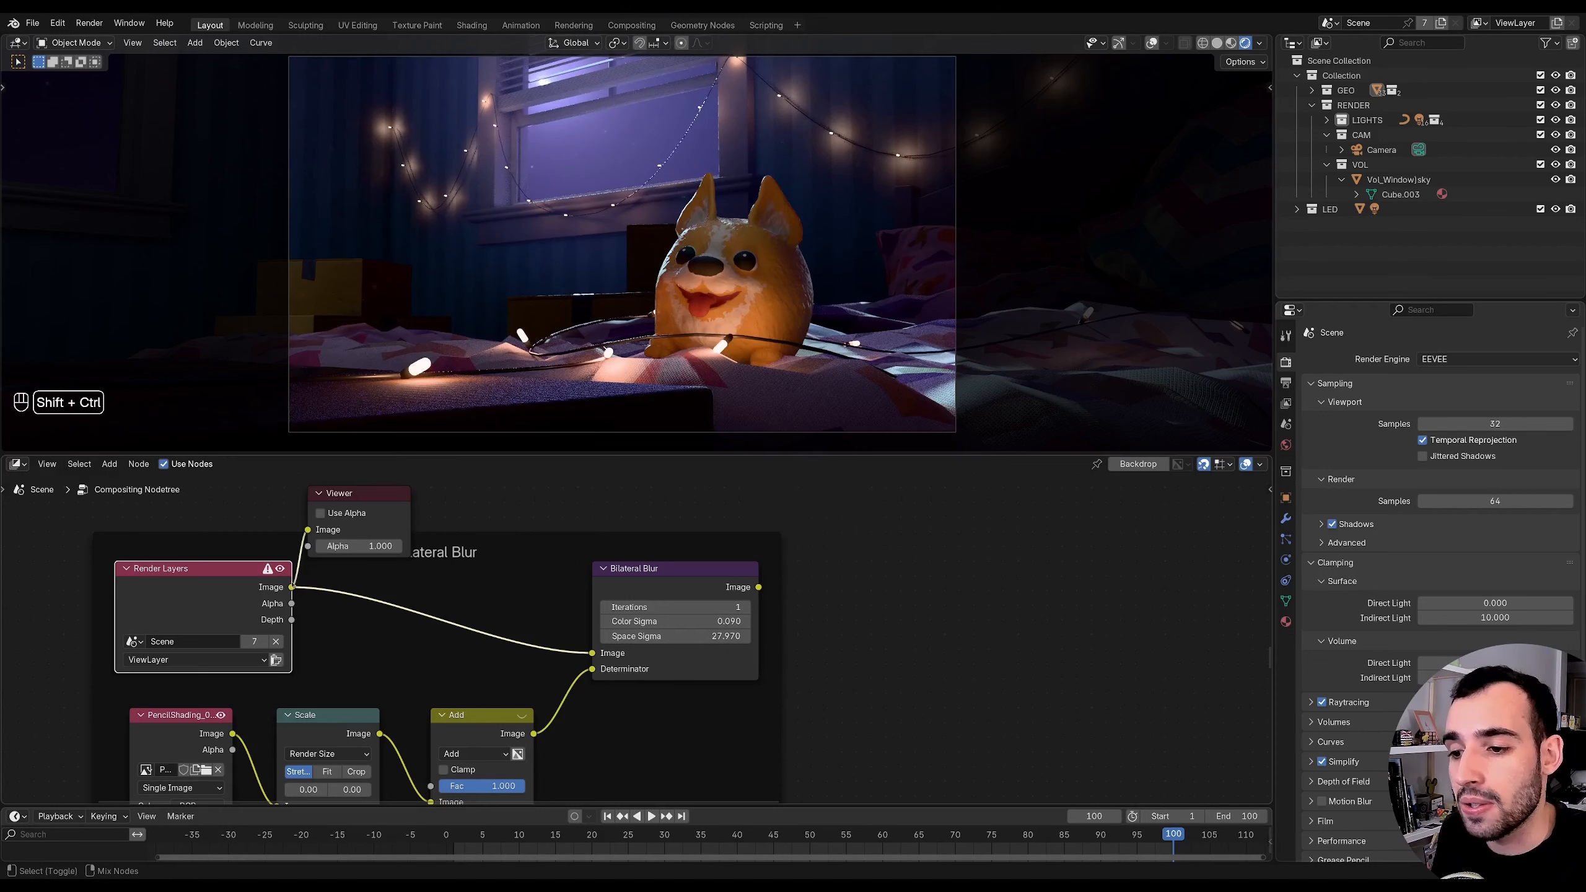
pyautogui.click(18, 464)
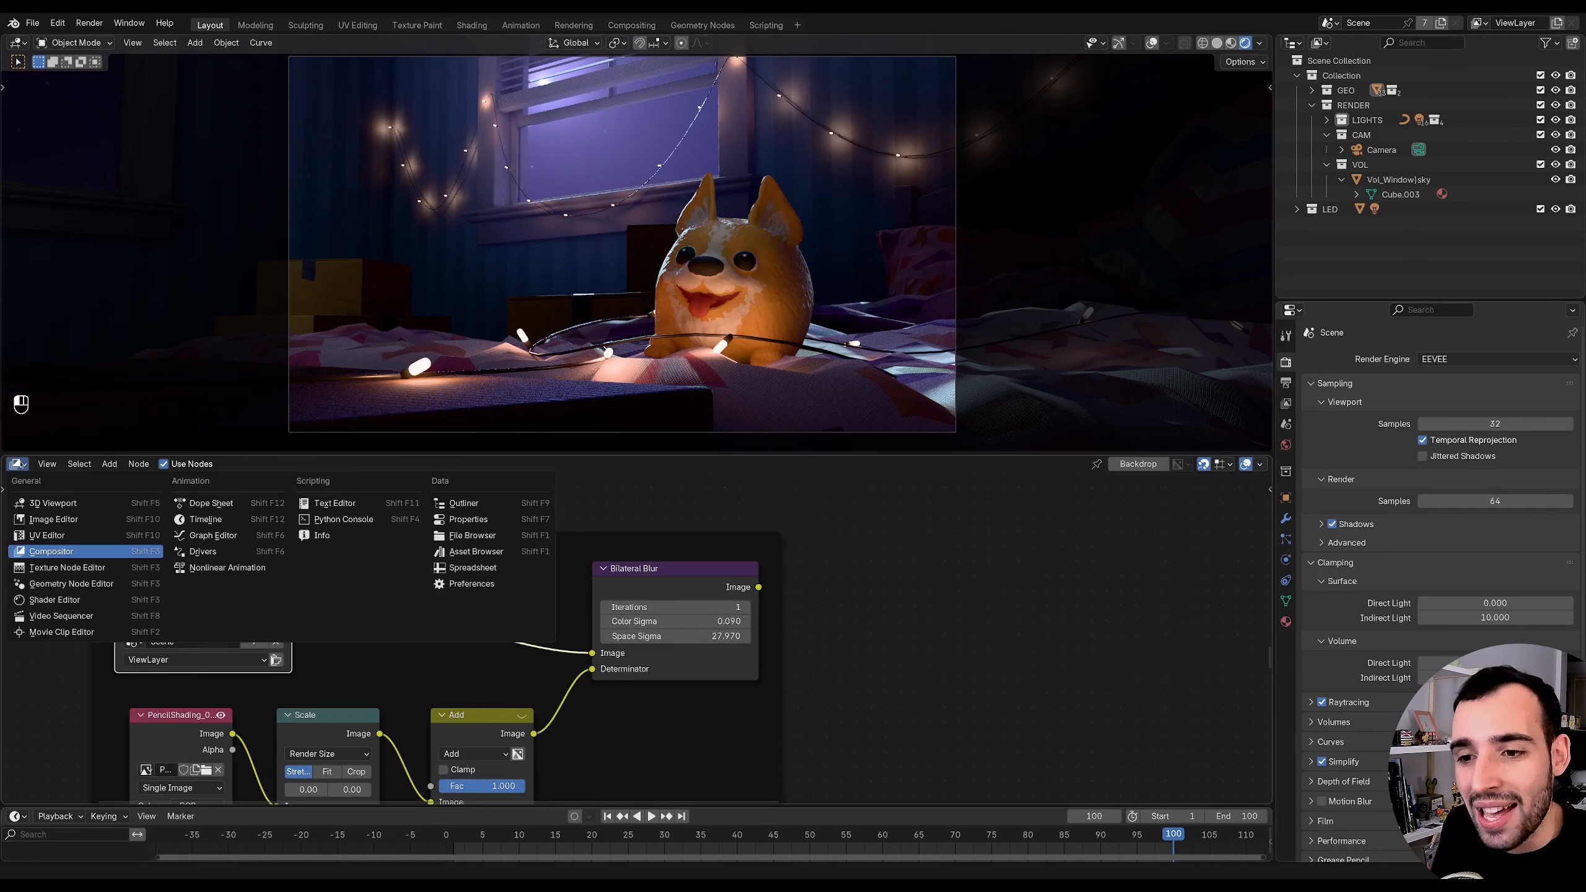
pyautogui.click(54, 600)
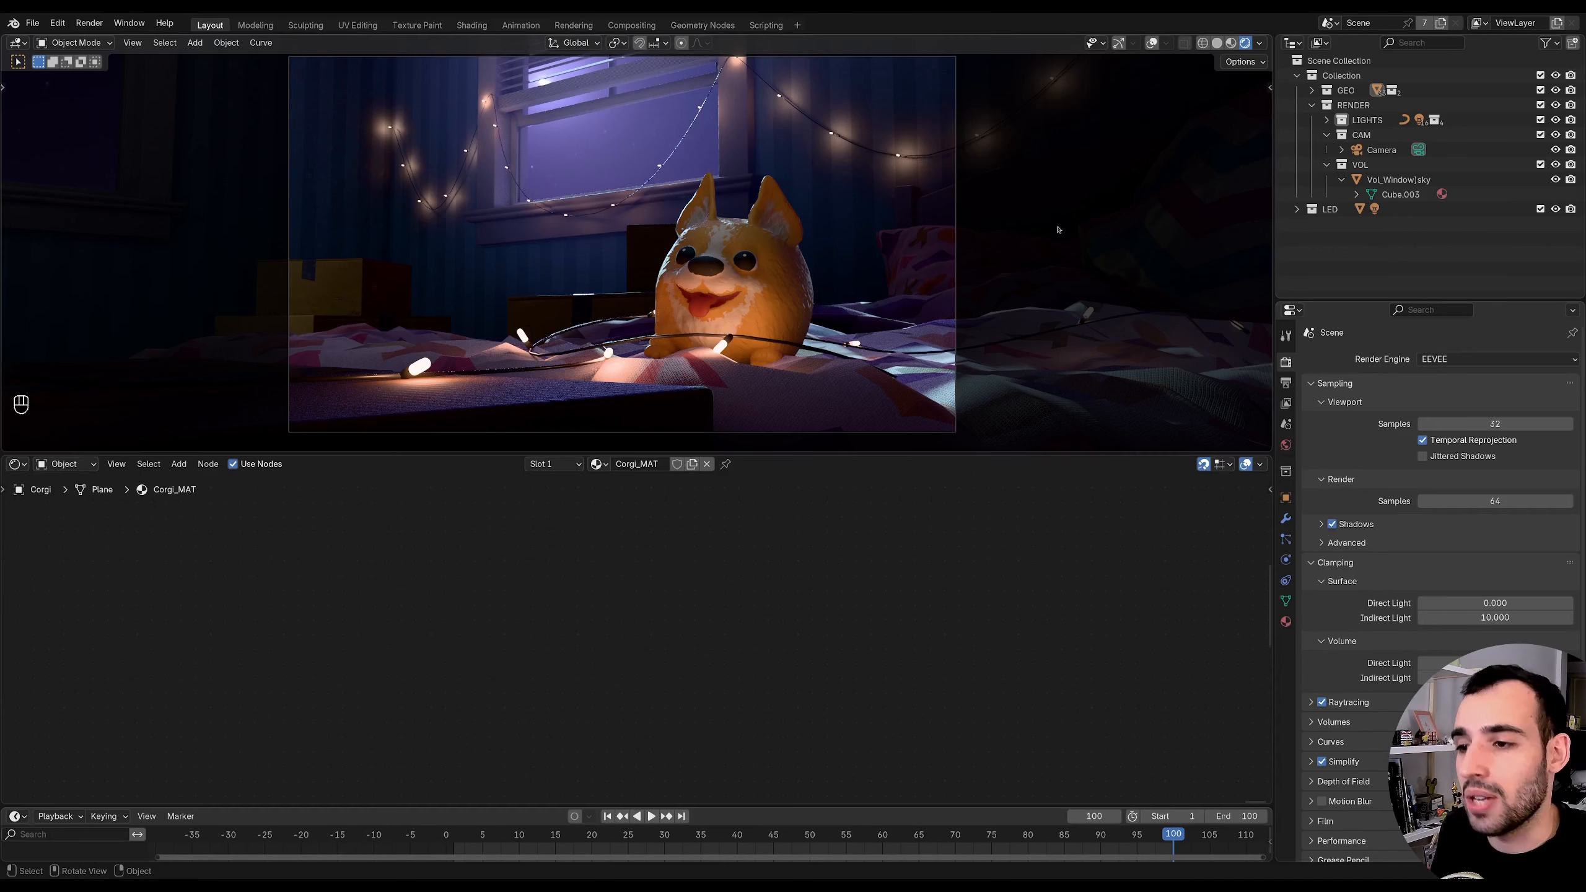
# - Check the corgi's selection with the viewport overlays briefly shown and preview the Principled BSDF of its Corgi_MAT material
pyautogui.click(1152, 44)
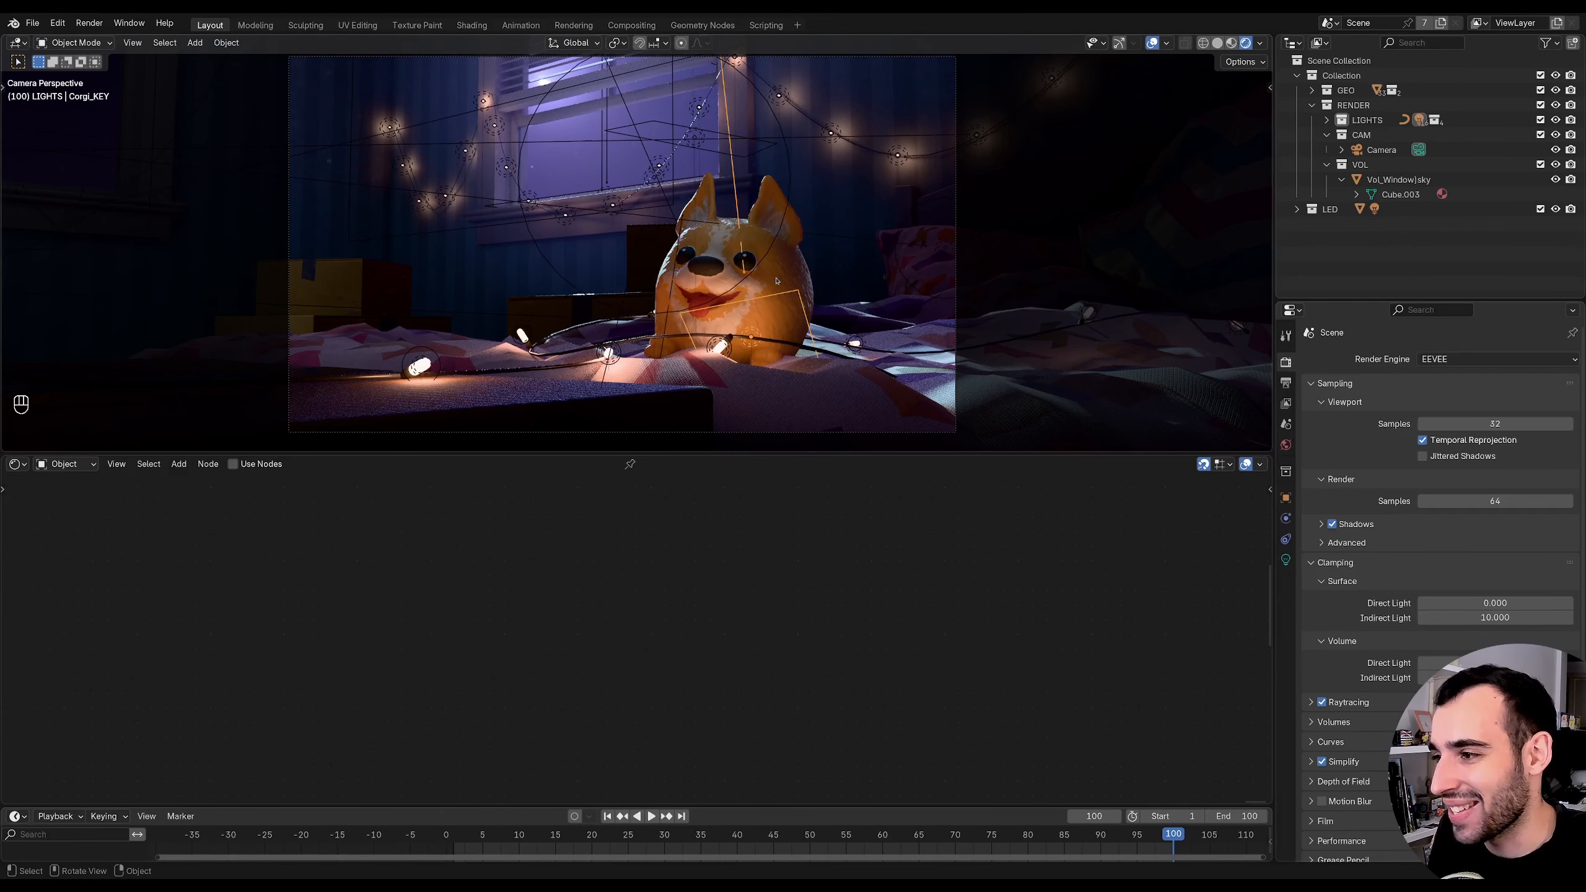
pyautogui.click(1151, 42)
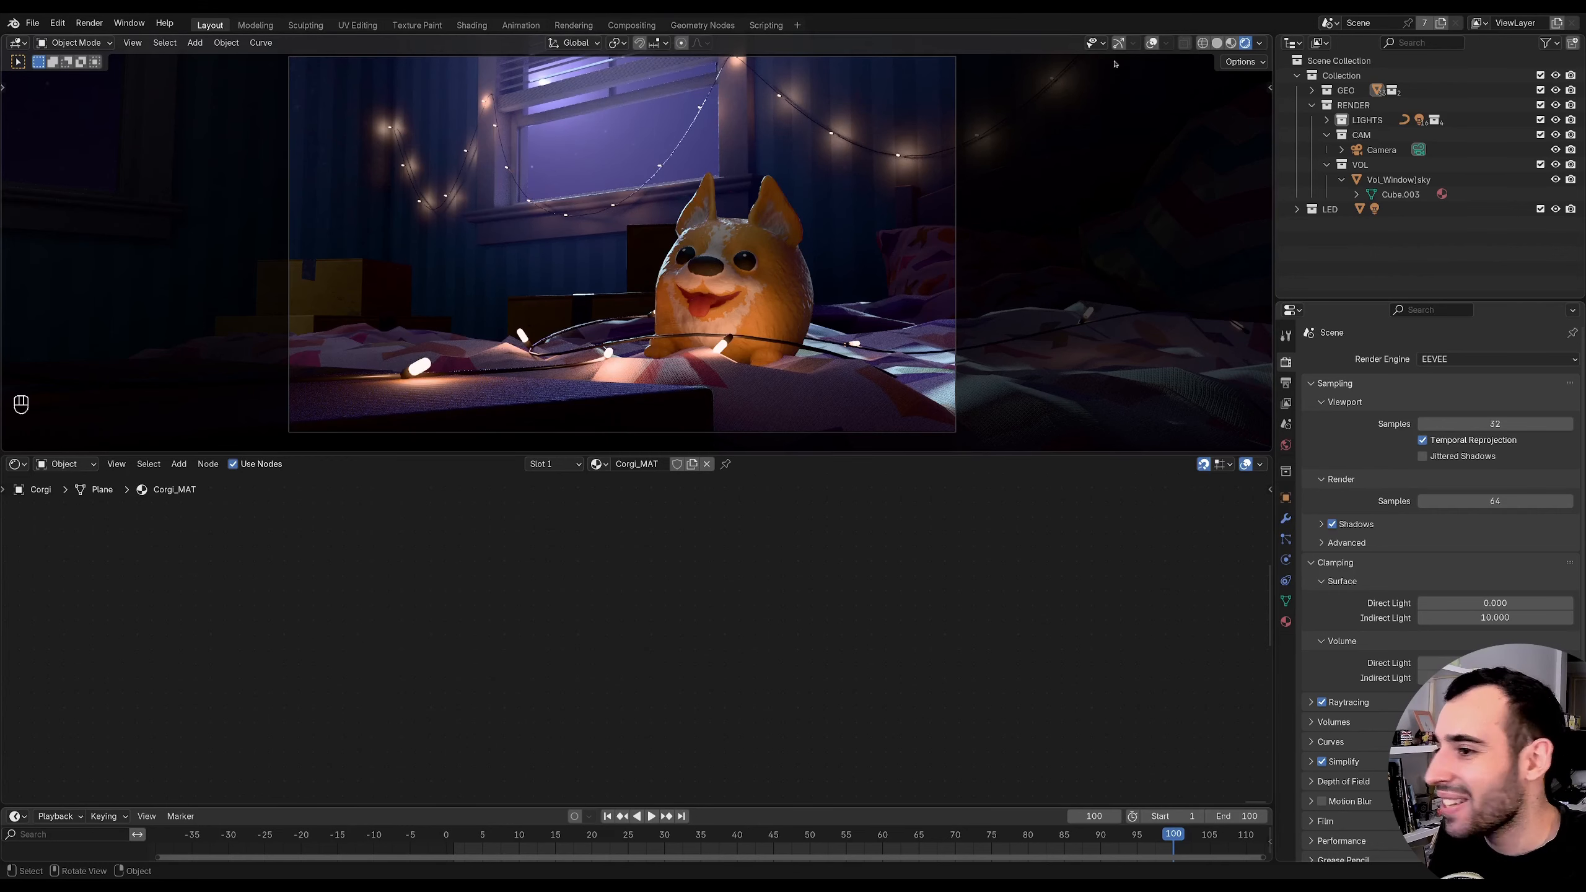
pyautogui.moveTo(676, 665); pyautogui.dragTo(743, 645, button='middle')
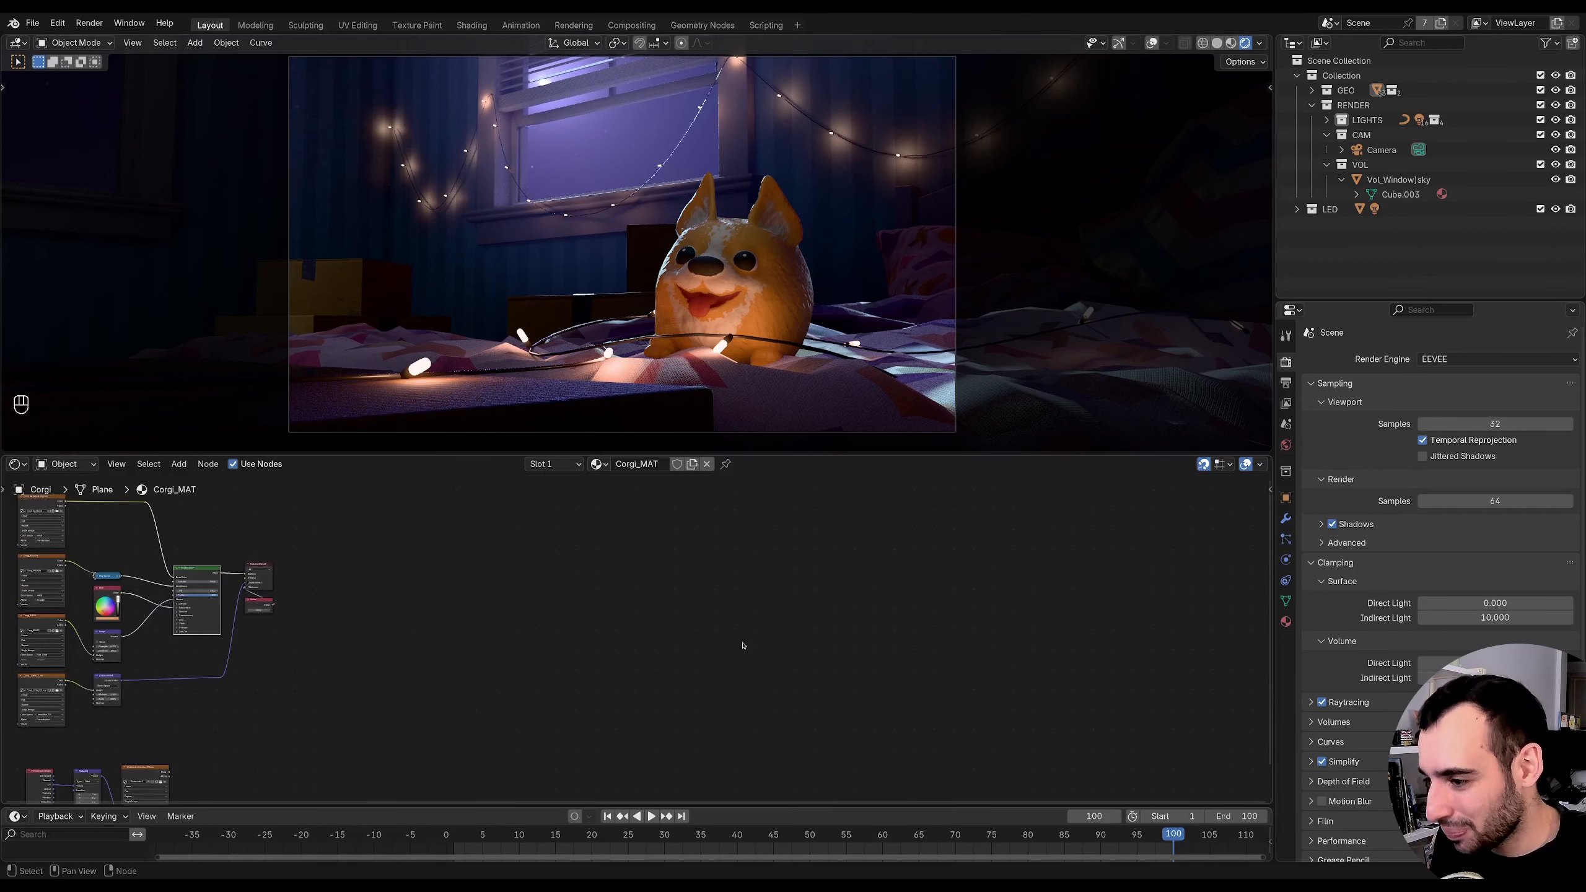
pyautogui.moveTo(354, 747); pyautogui.dragTo(680, 616, button='middle')
pyautogui.scroll(4, 615, 615)
pyautogui.moveTo(473, 585); pyautogui.dragTo(543, 779, button='middle')
pyautogui.keyDown('ctrl'); pyautogui.moveTo(557, 553); pyautogui.dragTo(615, 500, button='middle'); pyautogui.keyUp('ctrl')
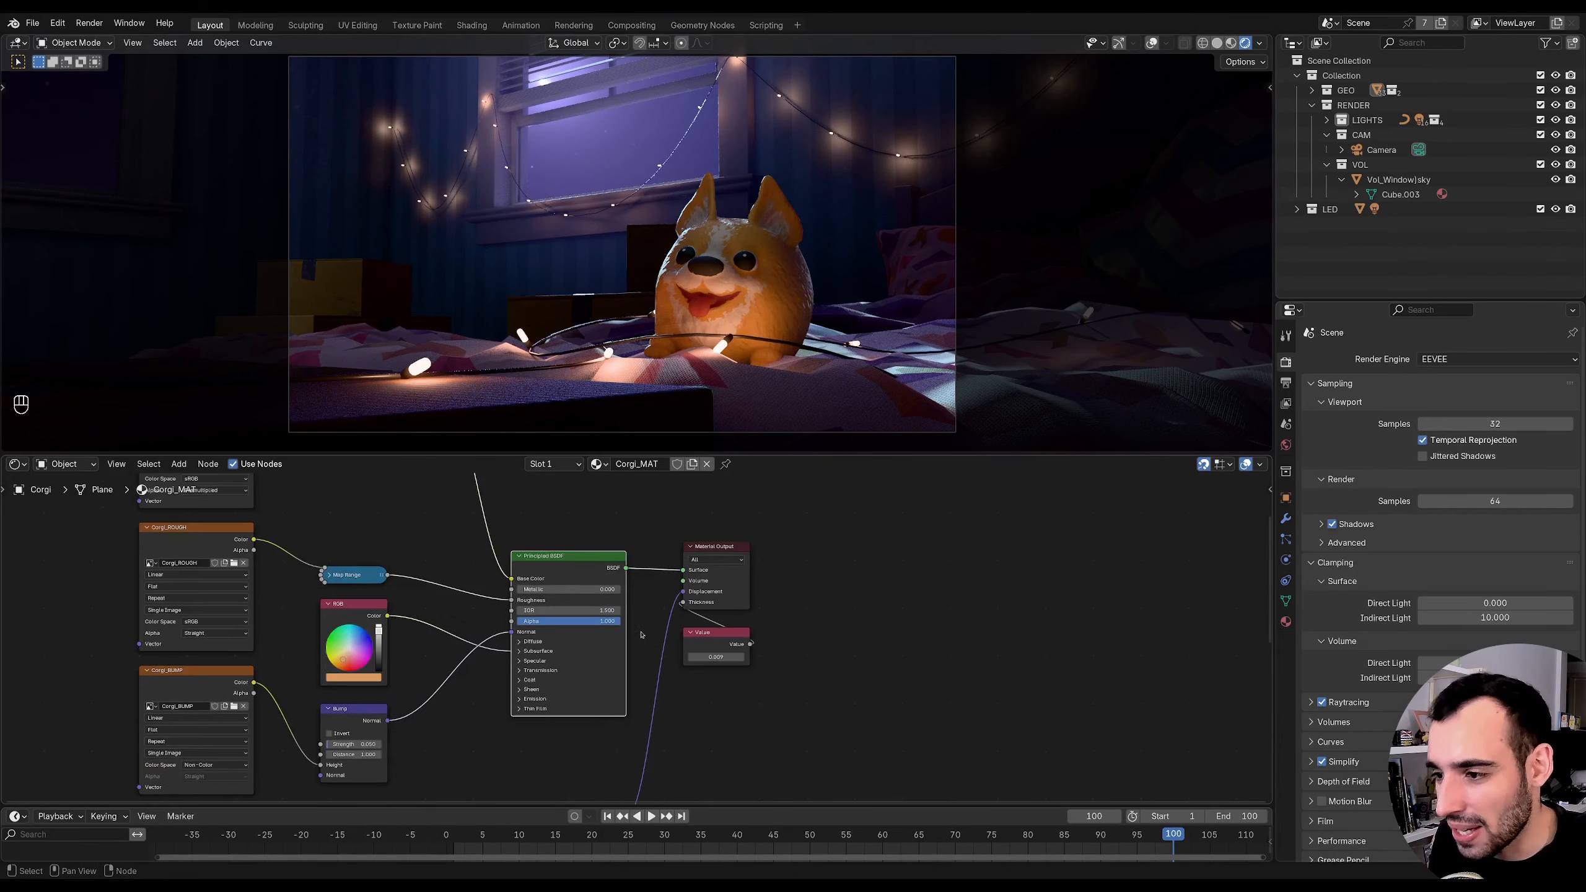
pyautogui.keyDown('ctrl'); pyautogui.keyDown('shift'); pyautogui.click(583, 565); pyautogui.keyUp('shift'); pyautogui.keyUp('ctrl')
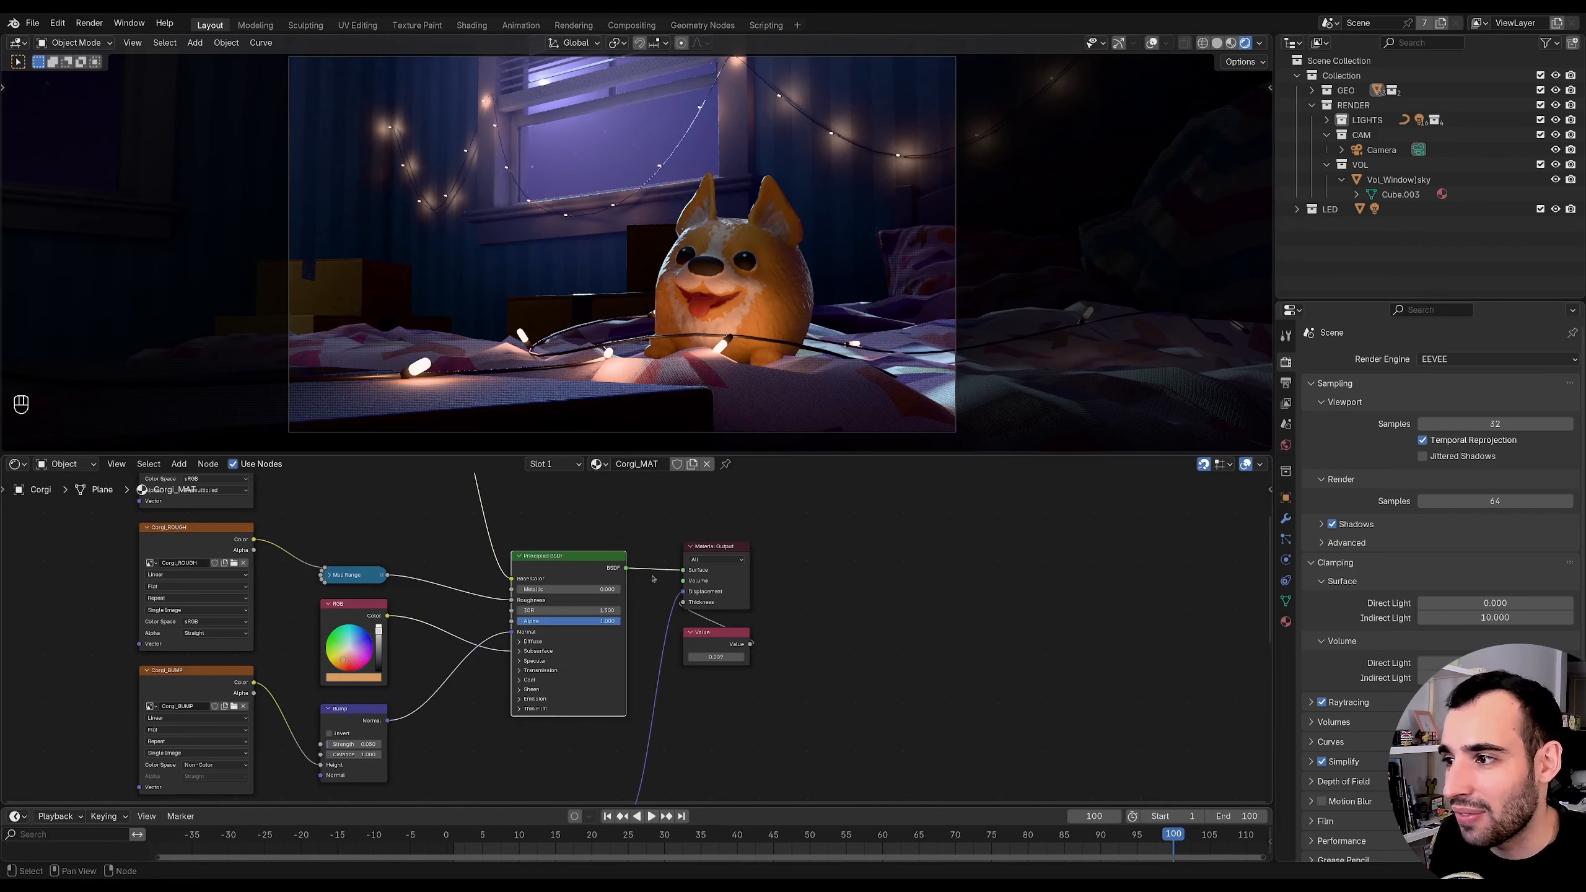
# - Preview the Texture Coordinate, Mapping and watercolor stroke texture nodes on the corgi in turn, inspect the texture from another angle and return to camera view
pyautogui.moveTo(637, 693); pyautogui.dragTo(754, 501, button='middle')
pyautogui.moveTo(566, 709); pyautogui.dragTo(651, 434, button='middle')
pyautogui.keyDown('ctrl'); pyautogui.keyDown('shift'); pyautogui.click(424, 612); pyautogui.keyUp('shift'); pyautogui.keyUp('ctrl')
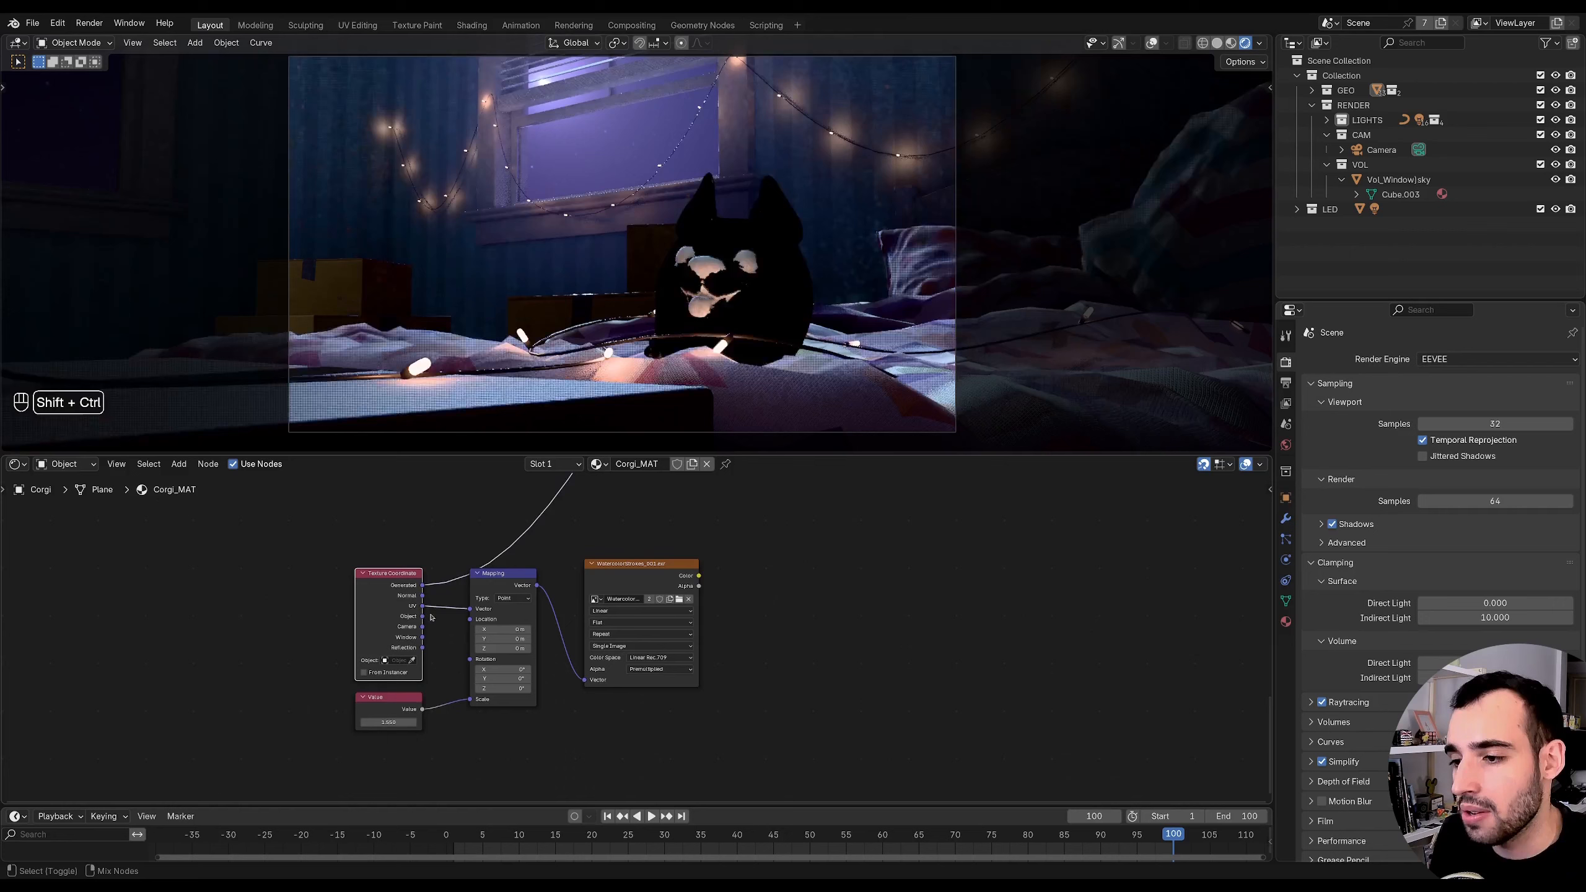
pyautogui.keyDown('ctrl'); pyautogui.keyDown('shift'); pyautogui.click(534, 584); pyautogui.keyUp('shift'); pyautogui.keyUp('ctrl')
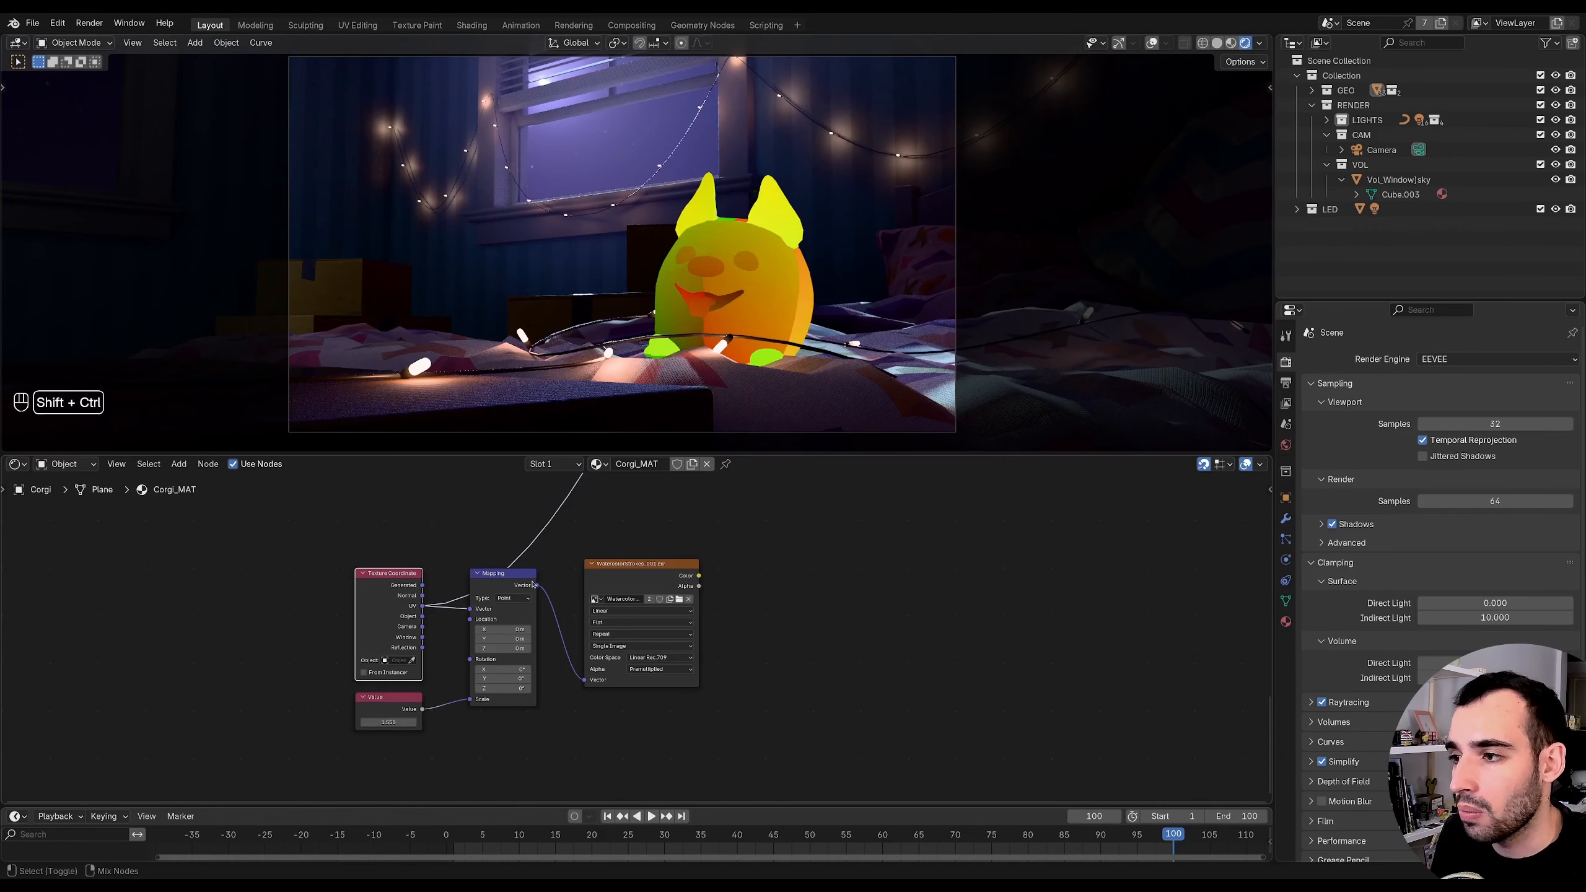
pyautogui.keyDown('ctrl'); pyautogui.keyDown('shift'); pyautogui.click(615, 612); pyautogui.keyUp('shift'); pyautogui.keyUp('ctrl')
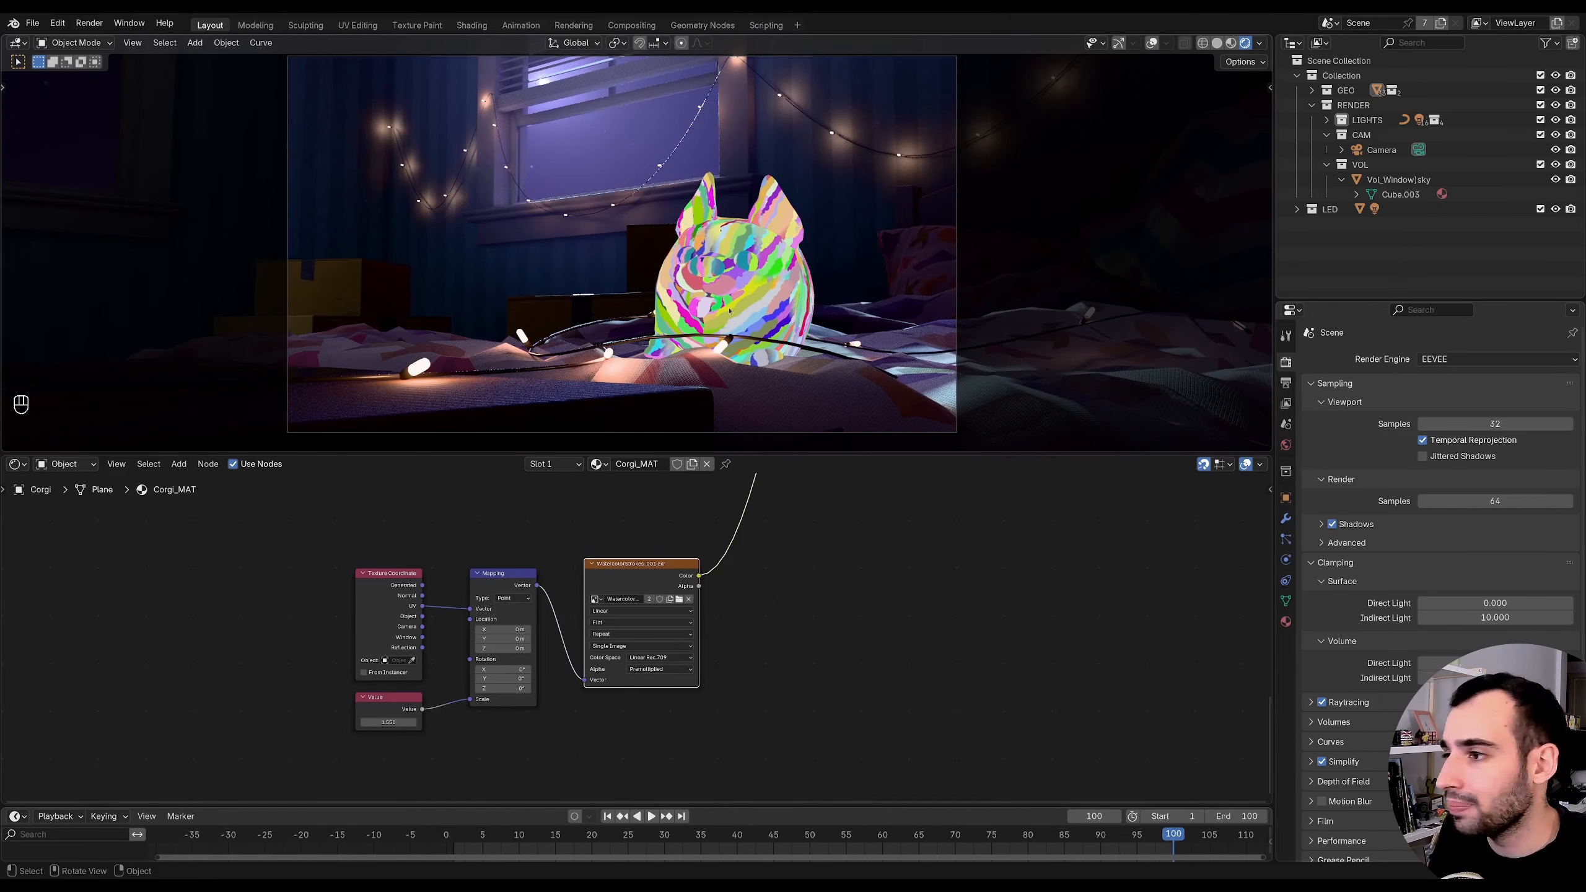
pyautogui.moveTo(726, 215); pyautogui.dragTo(723, 312, button='middle')
pyautogui.press('KP_0')
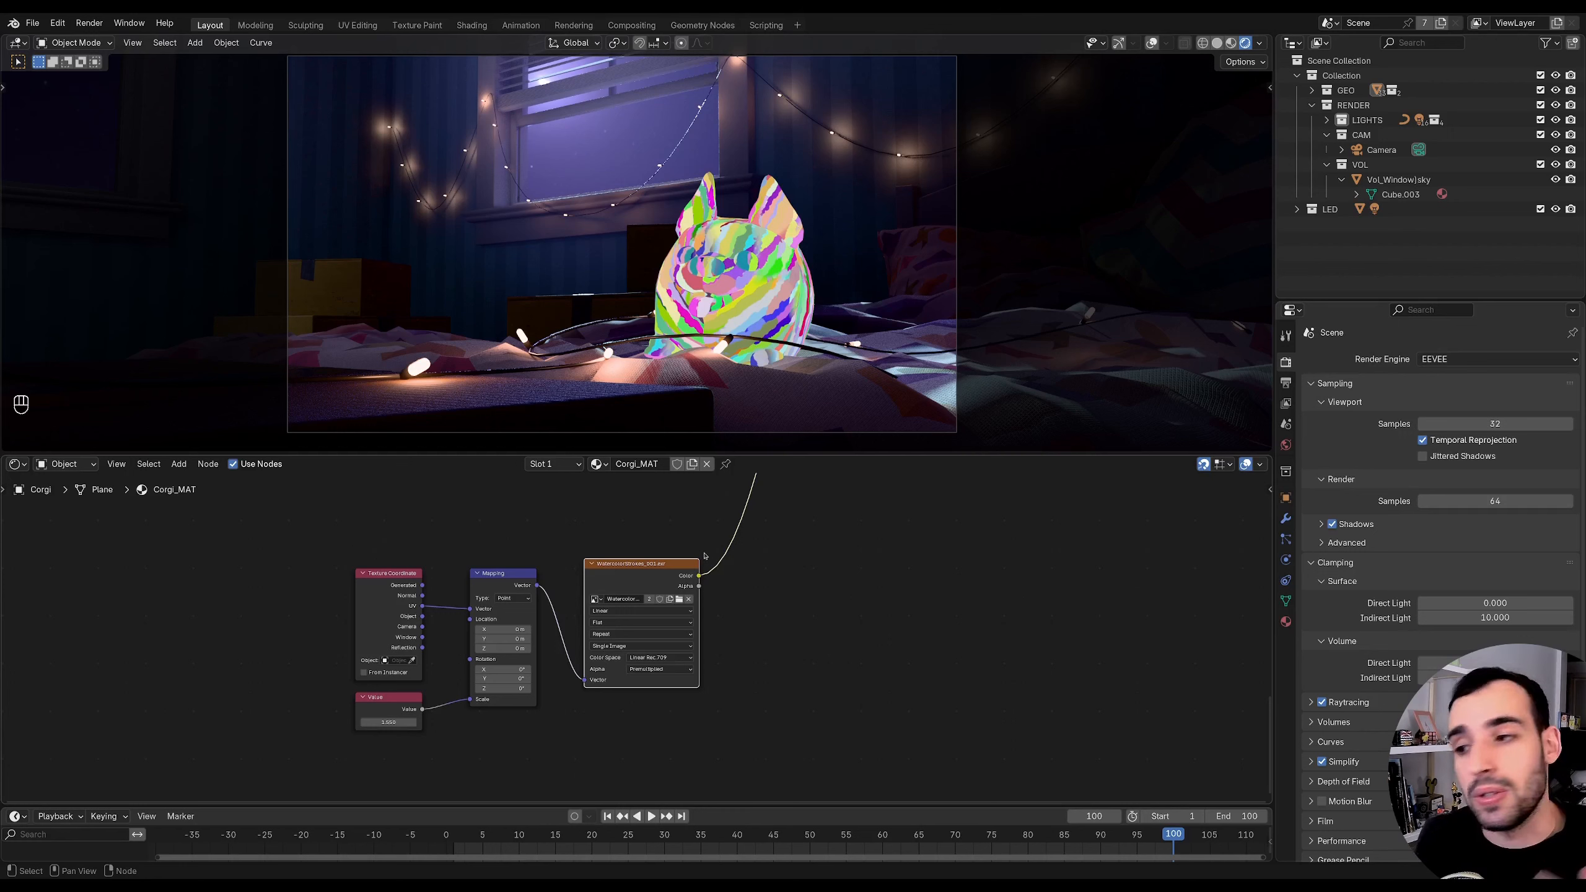
# - Add an AOV Output node connected to the Color output of the watercolor strokes image texture
pyautogui.moveTo(662, 563); pyautogui.dragTo(565, 554, button='middle')
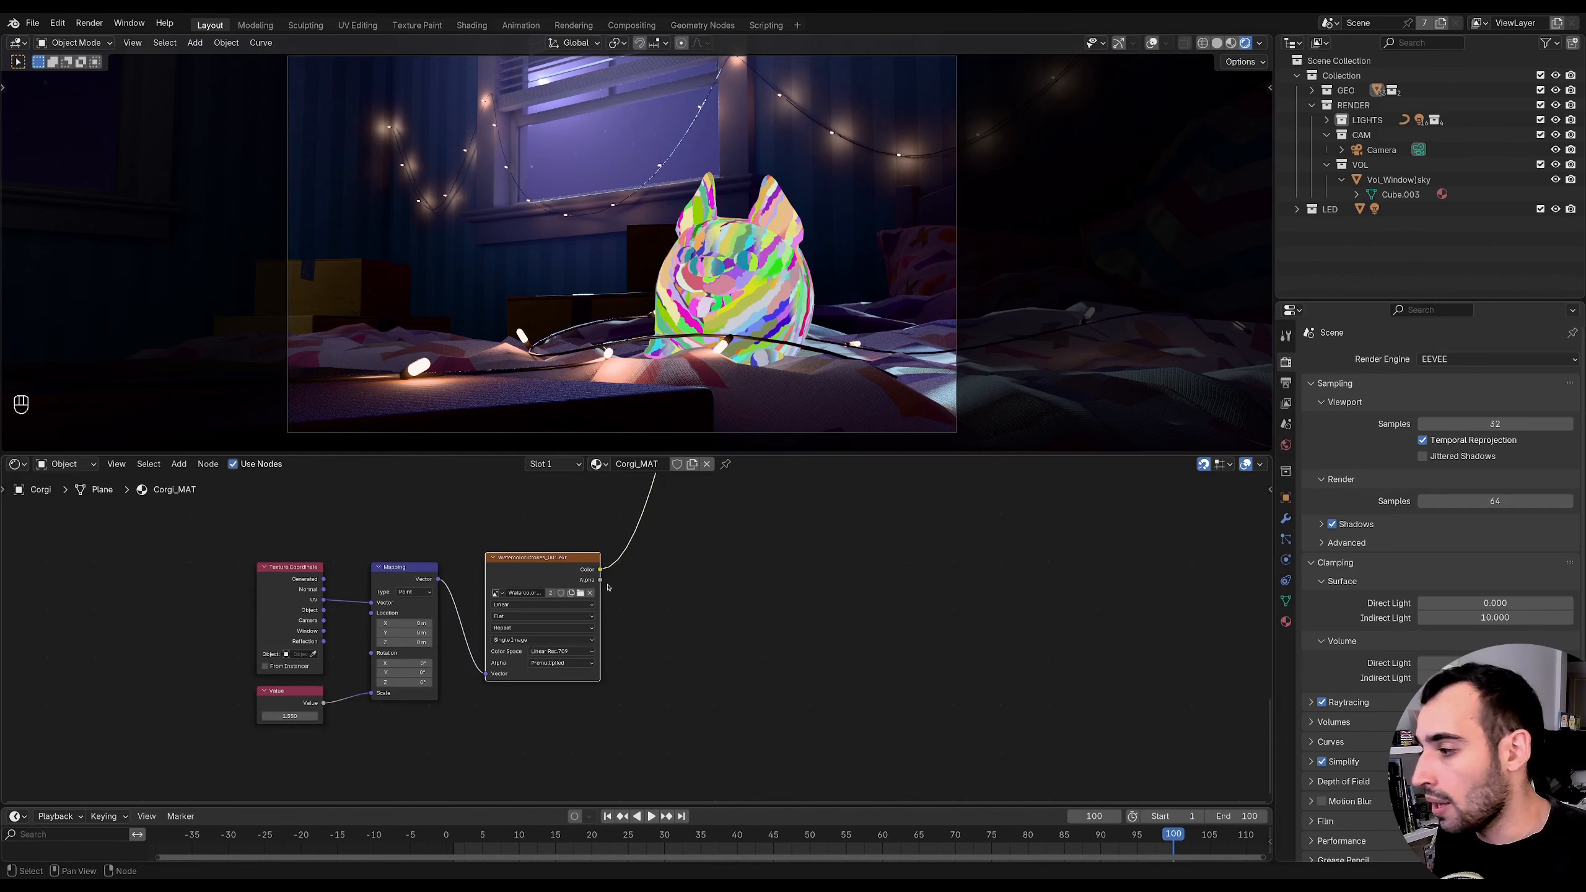
pyautogui.moveTo(600, 569); pyautogui.dragTo(667, 571)
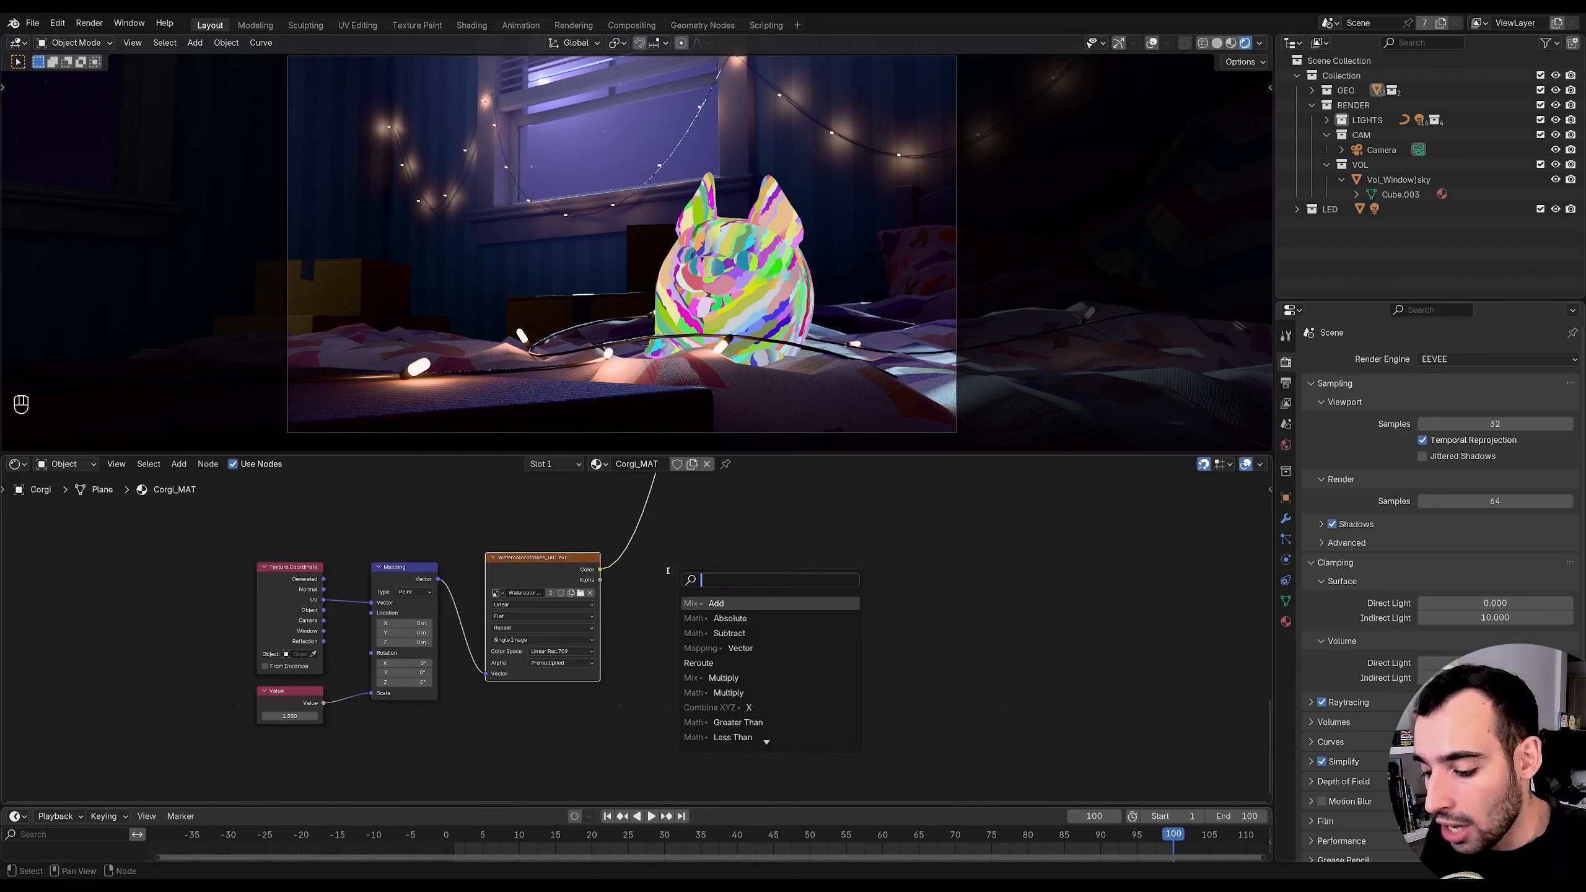
pyautogui.write('aov')
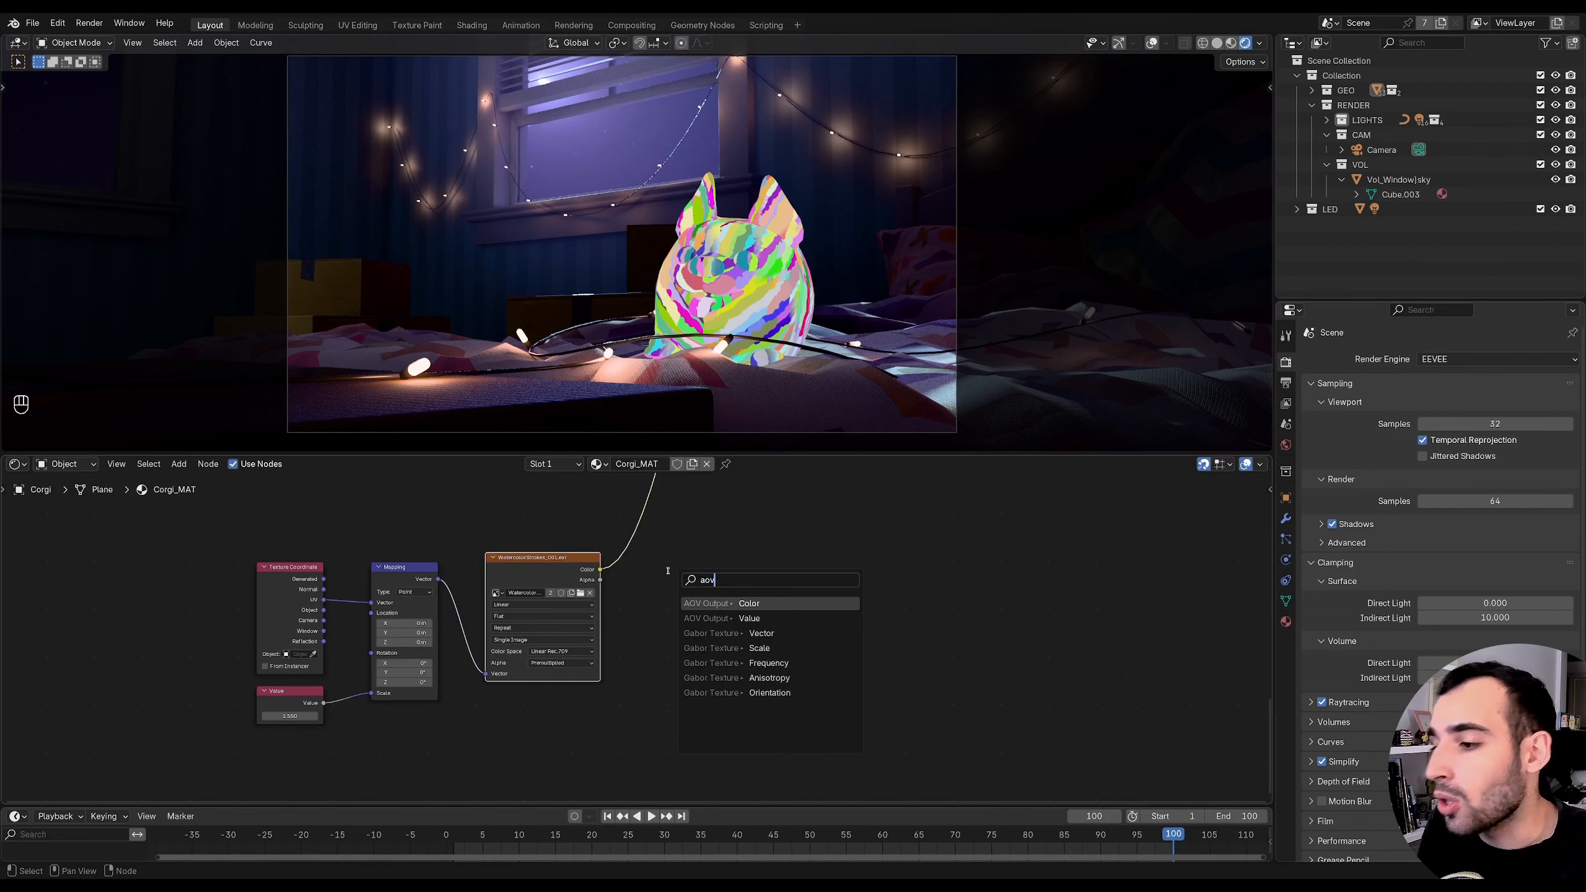
pyautogui.press('Return')
pyautogui.click(651, 555)
pyautogui.moveTo(668, 615); pyautogui.dragTo(705, 634, button='middle')
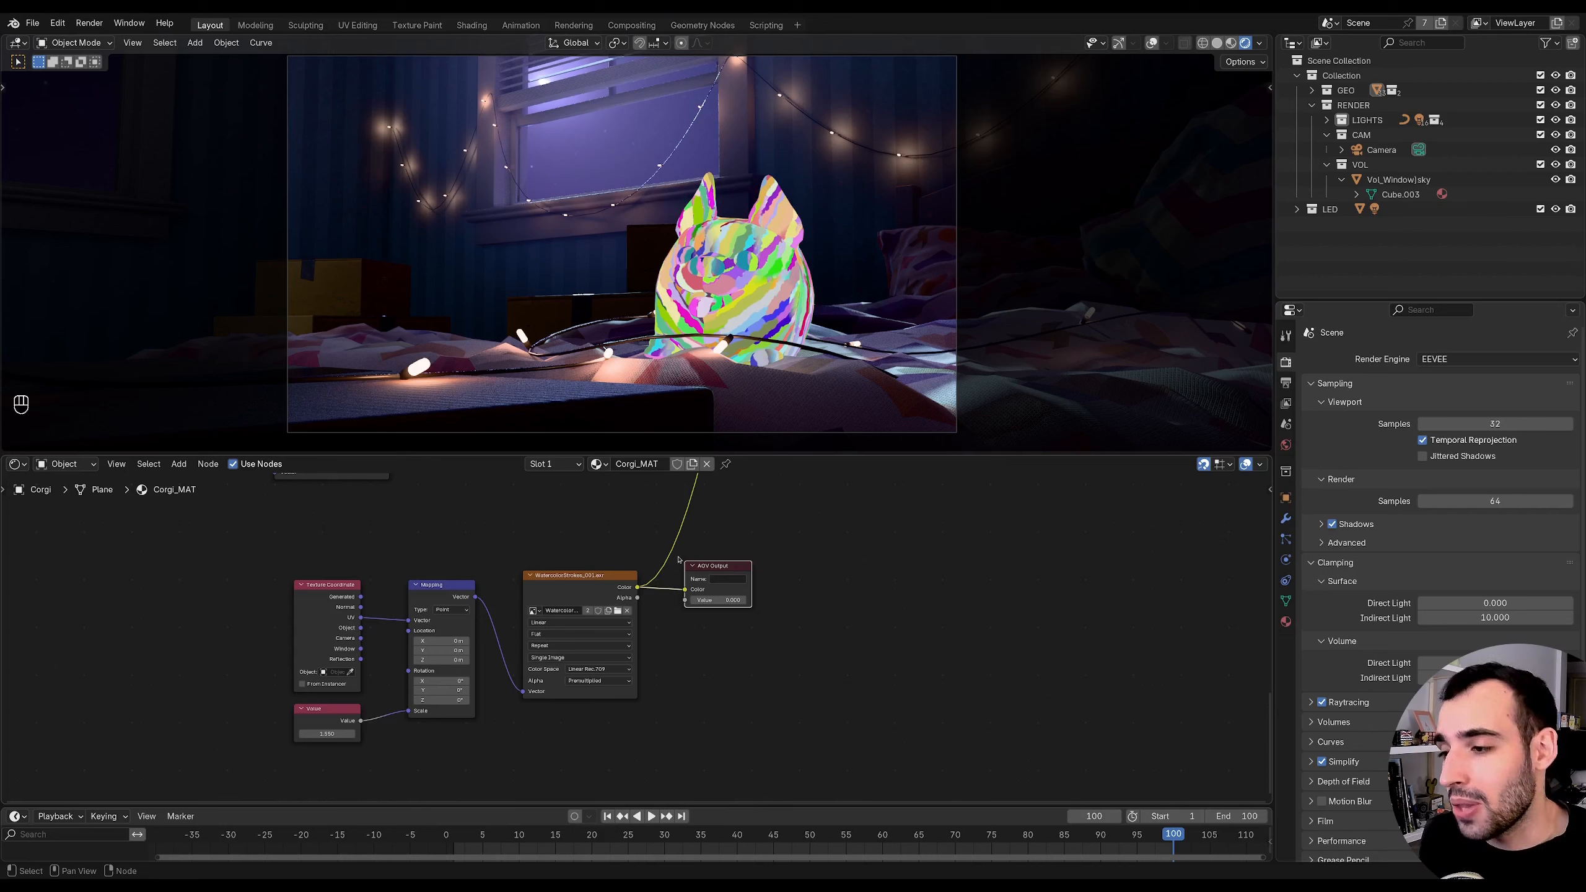
# - Name the AOV Output node's pass "mask"
pyautogui.scroll(4, 654, 597)
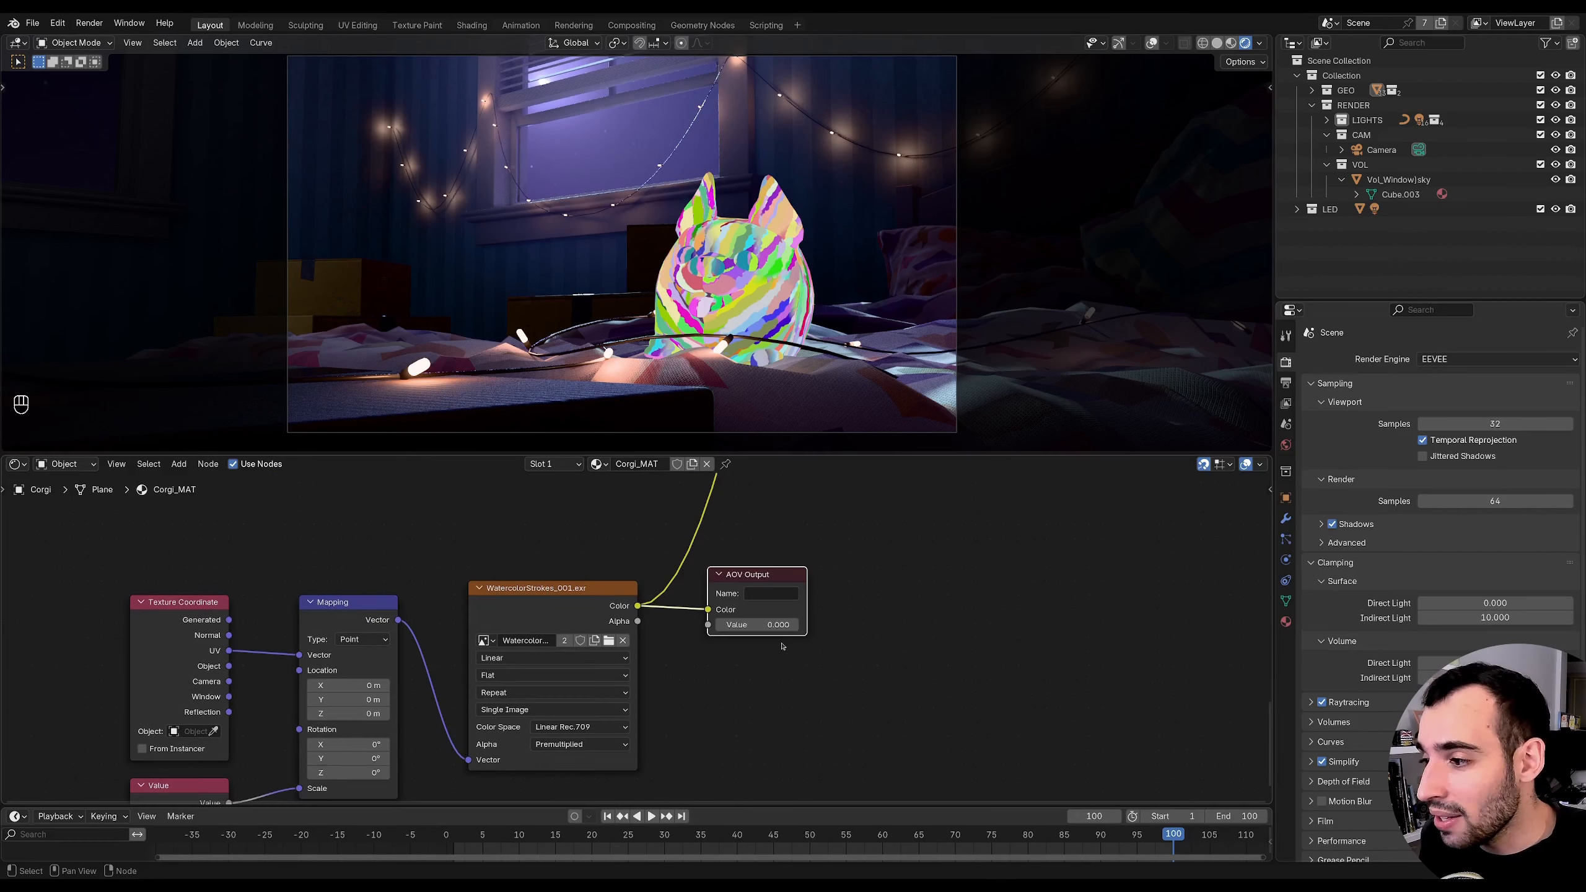
pyautogui.click(799, 574)
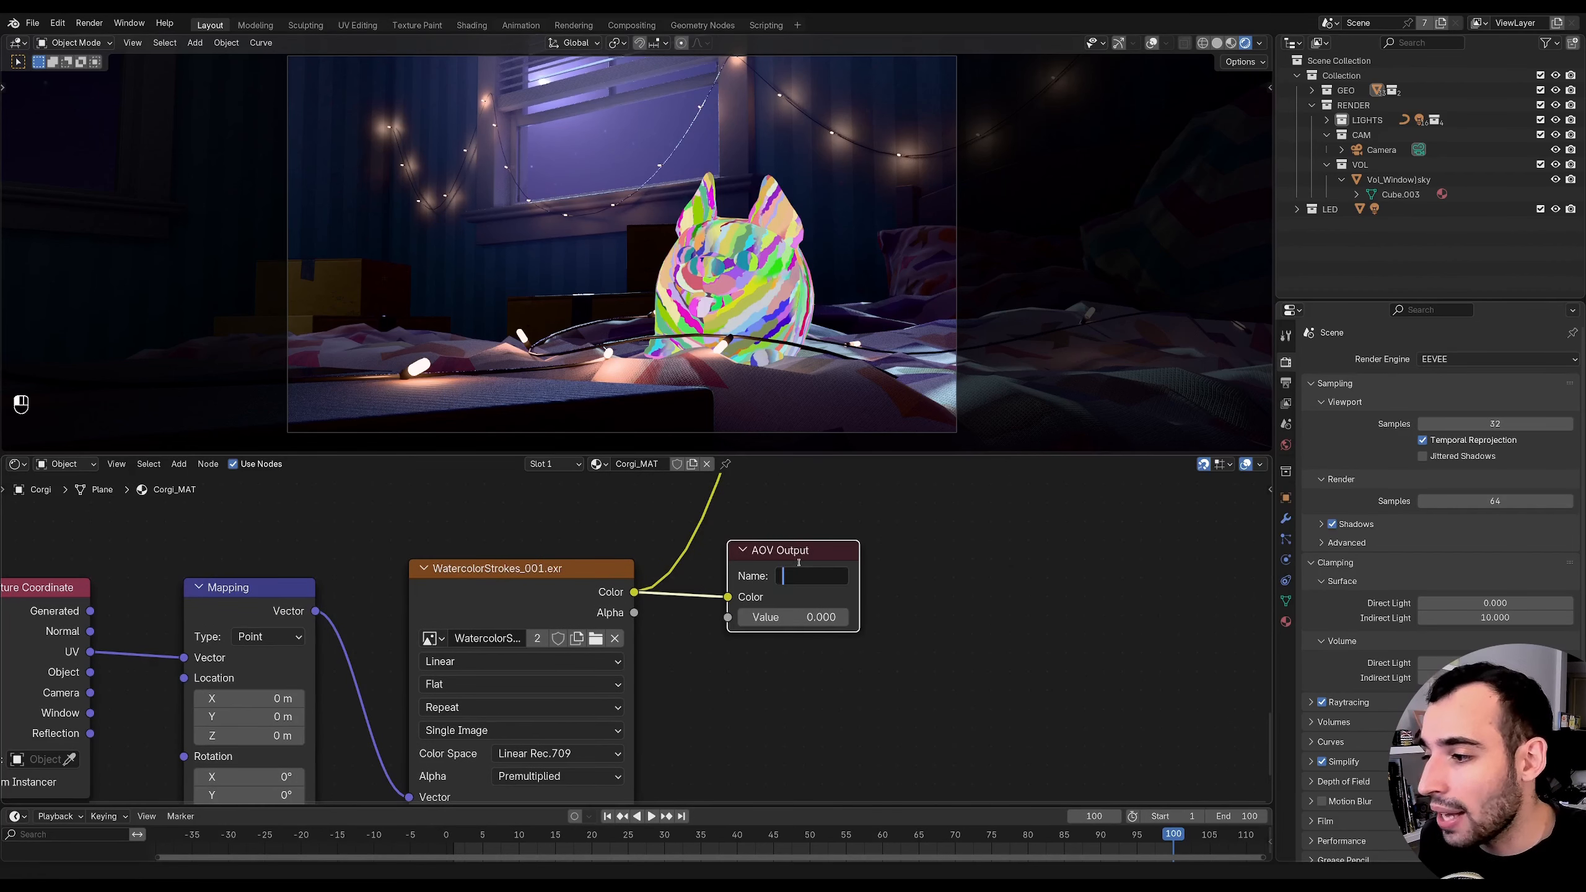
pyautogui.write('mask')
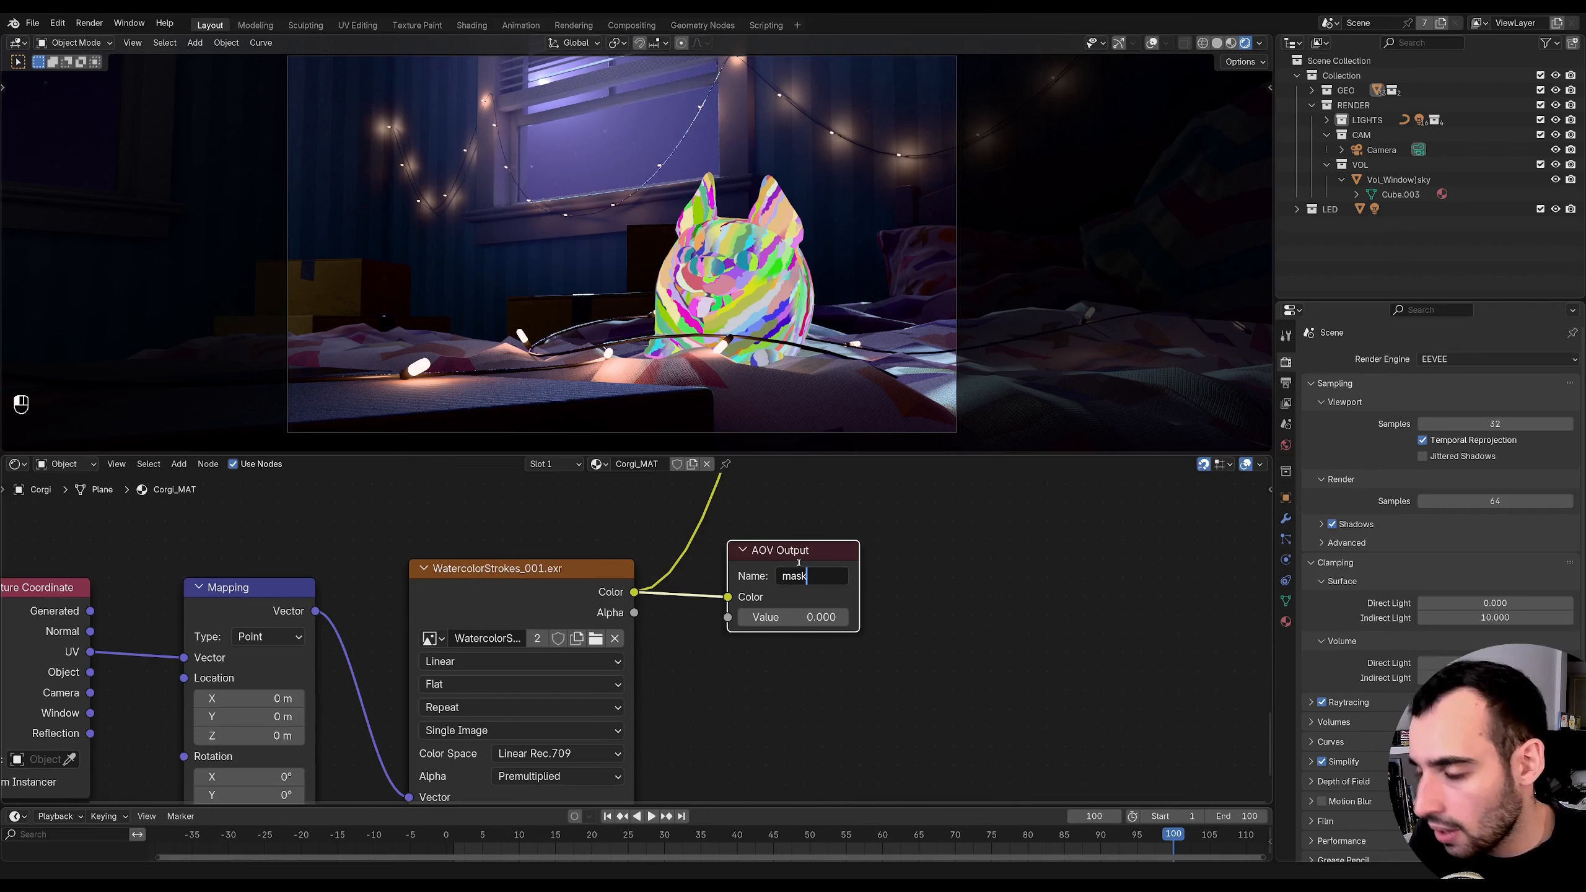
pyautogui.press('Return')
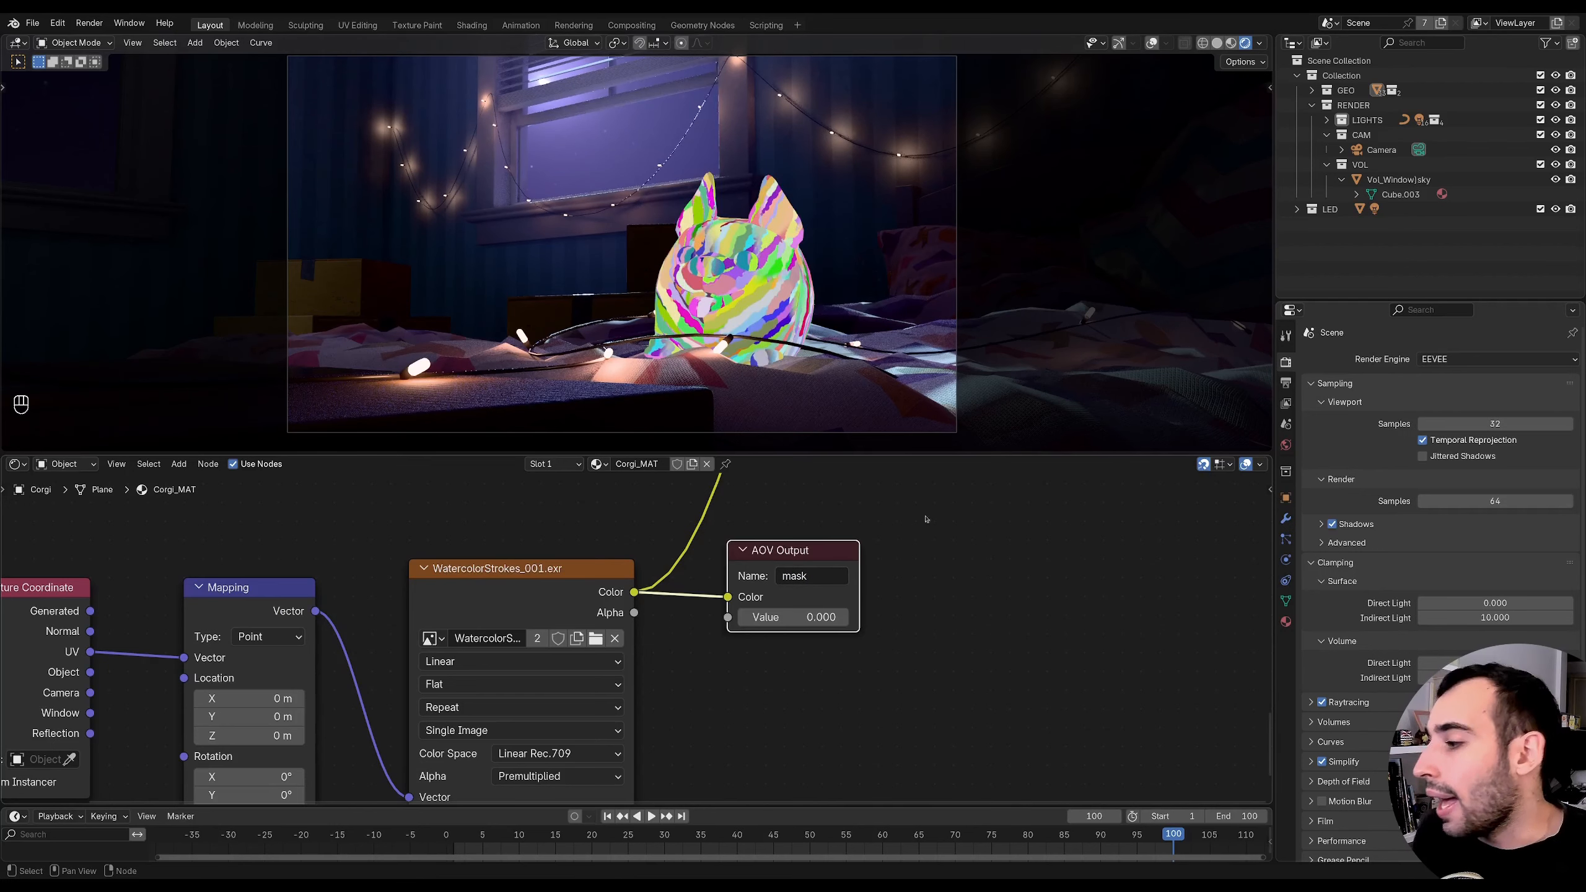
# - Reconnect the Principled BSDF to the Material Output's Surface input so the corgi shows its normal shading
pyautogui.moveTo(745, 565)
pyautogui.mouseDown(button='middle')
pyautogui.moveTo(753, 691)
pyautogui.moveTo(750, 594)
pyautogui.mouseUp(button='middle')
pyautogui.moveTo(764, 516); pyautogui.dragTo(762, 726, button='middle')
pyautogui.moveTo(765, 543); pyautogui.dragTo(767, 577, button='middle')
pyautogui.keyDown('ctrl'); pyautogui.keyDown('shift'); pyautogui.click(716, 585); pyautogui.keyUp('shift'); pyautogui.keyUp('ctrl')
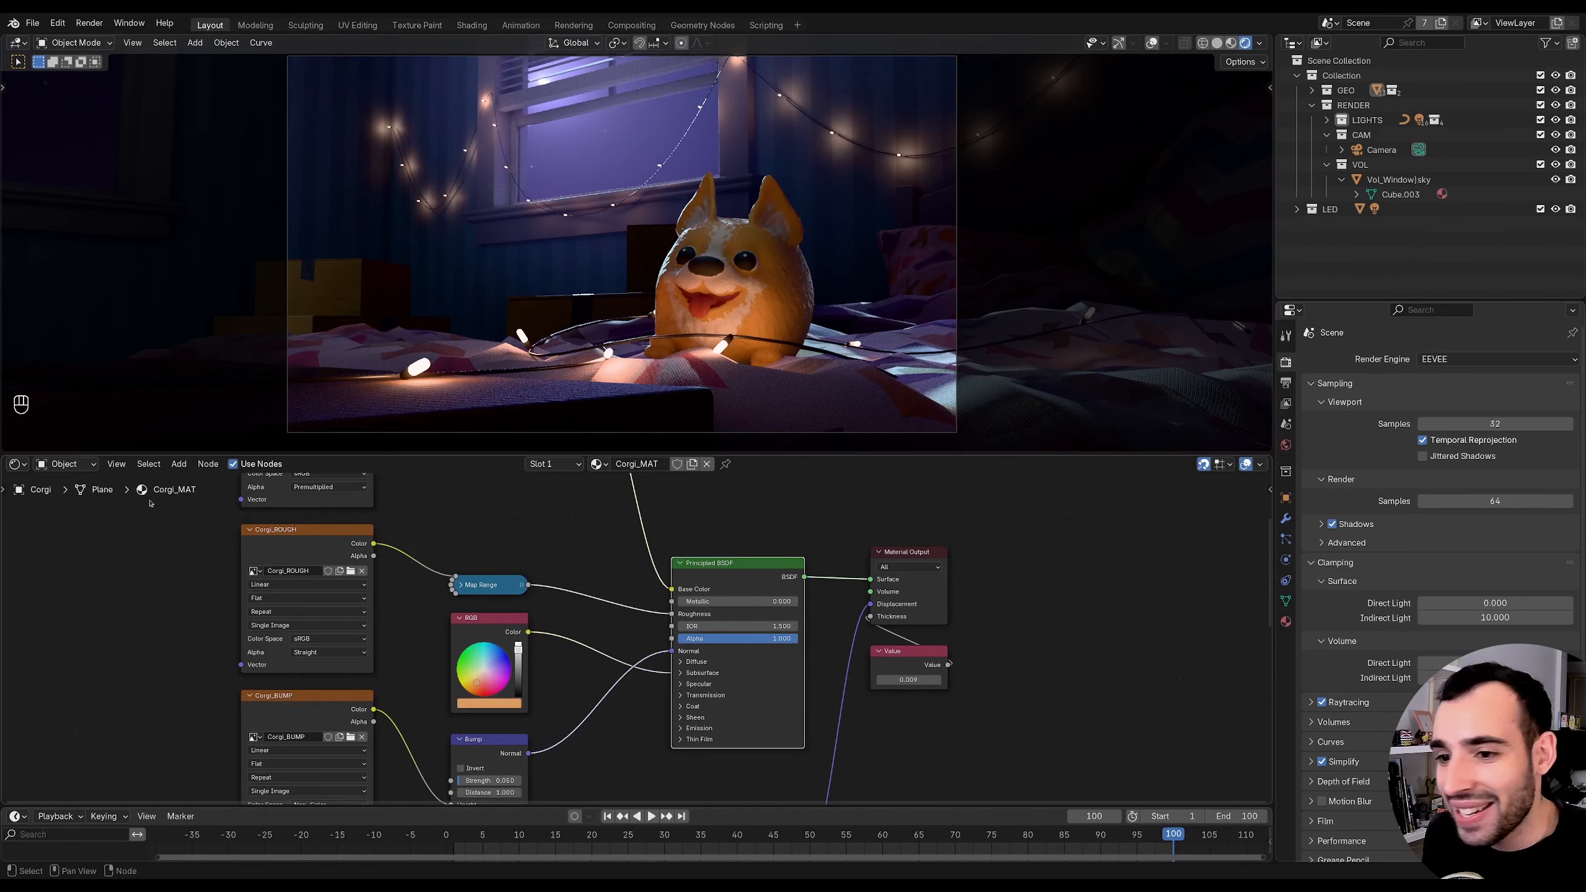
# - Switch the node area from the Shader Editor back to the Compositor and bring up the Bilateral Blur nodes
pyautogui.click(15, 463)
pyautogui.click(51, 551)
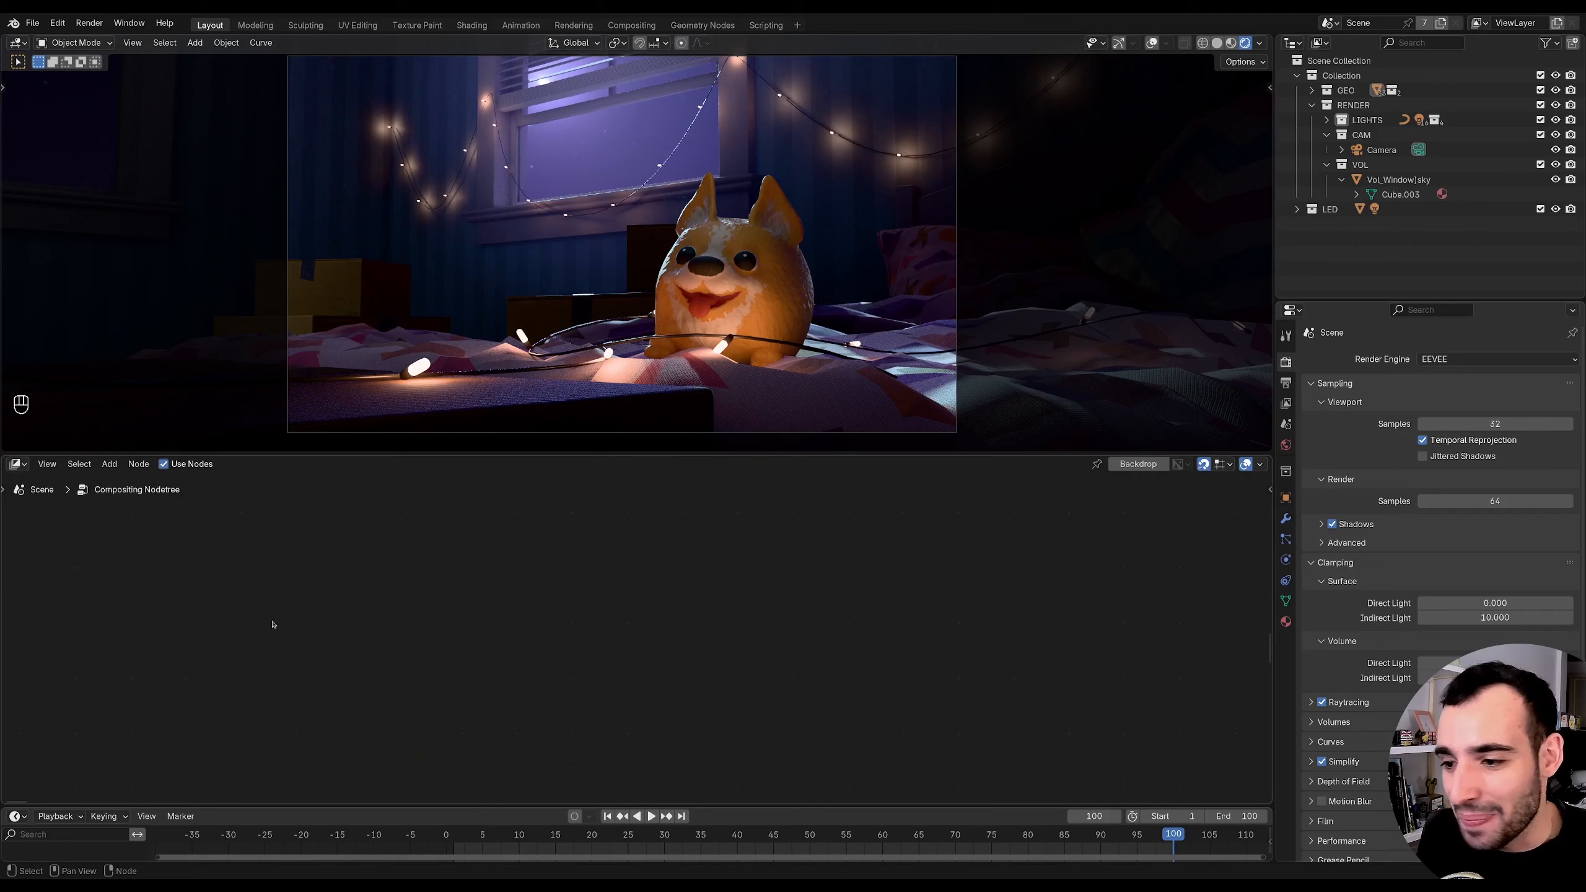
pyautogui.keyDown('ctrl'); pyautogui.moveTo(697, 517); pyautogui.dragTo(658, 662, button='middle'); pyautogui.keyUp('ctrl')
pyautogui.moveTo(563, 627); pyautogui.dragTo(63, 559, button='middle')
pyautogui.keyDown('ctrl'); pyautogui.moveTo(830, 650); pyautogui.dragTo(718, 583, button='middle'); pyautogui.keyUp('ctrl')
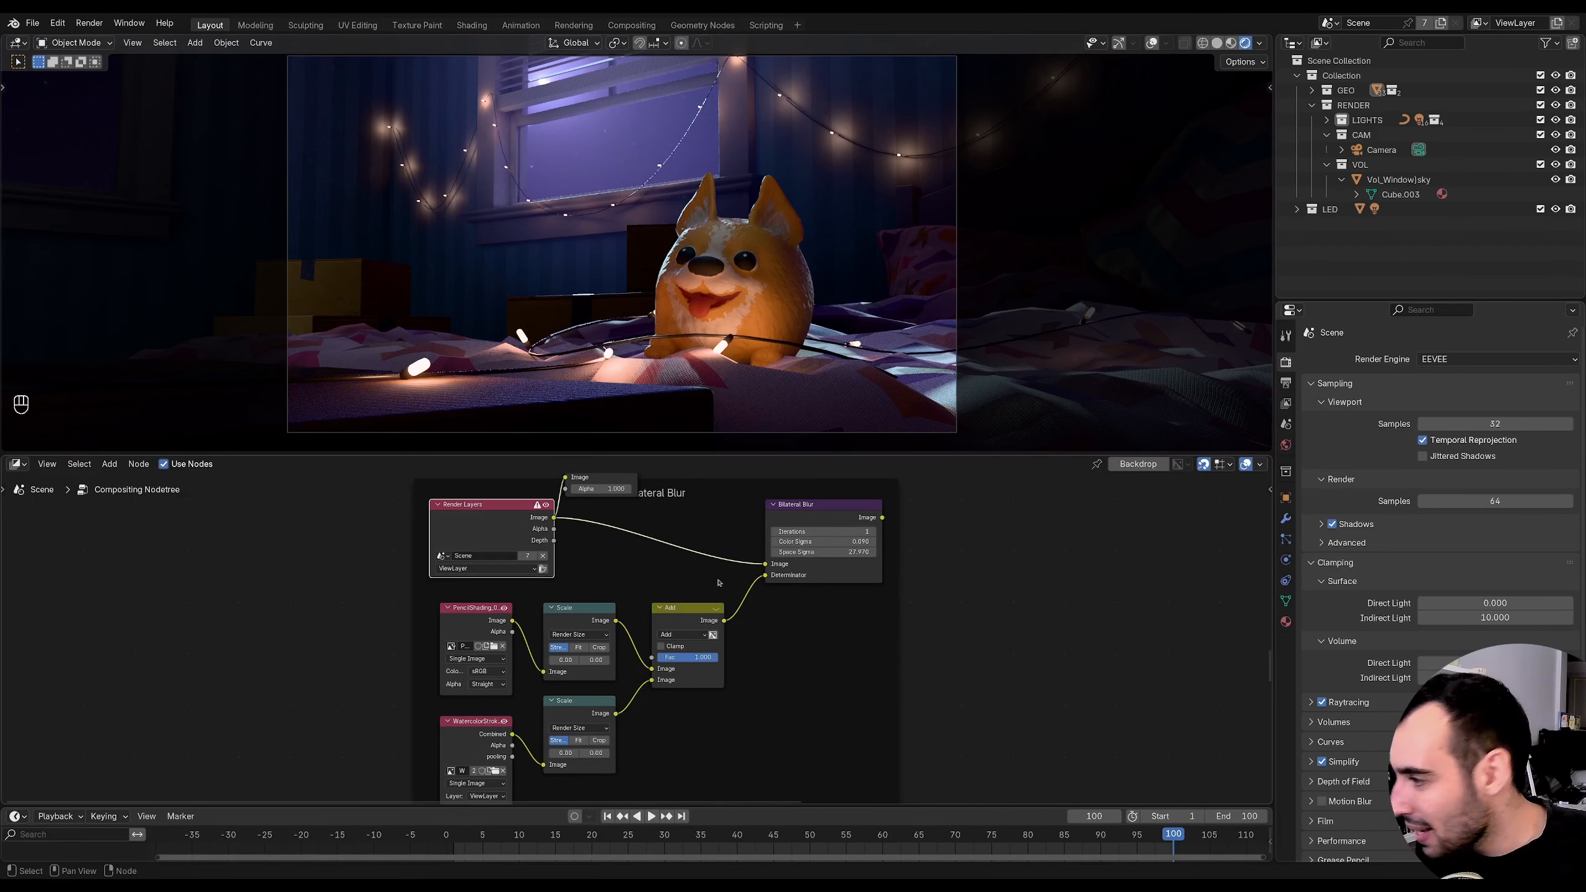
# - Add a Shader AOV pass to the view layer and name it "mask"
pyautogui.click(1287, 404)
pyautogui.scroll(-5, 1377, 679)
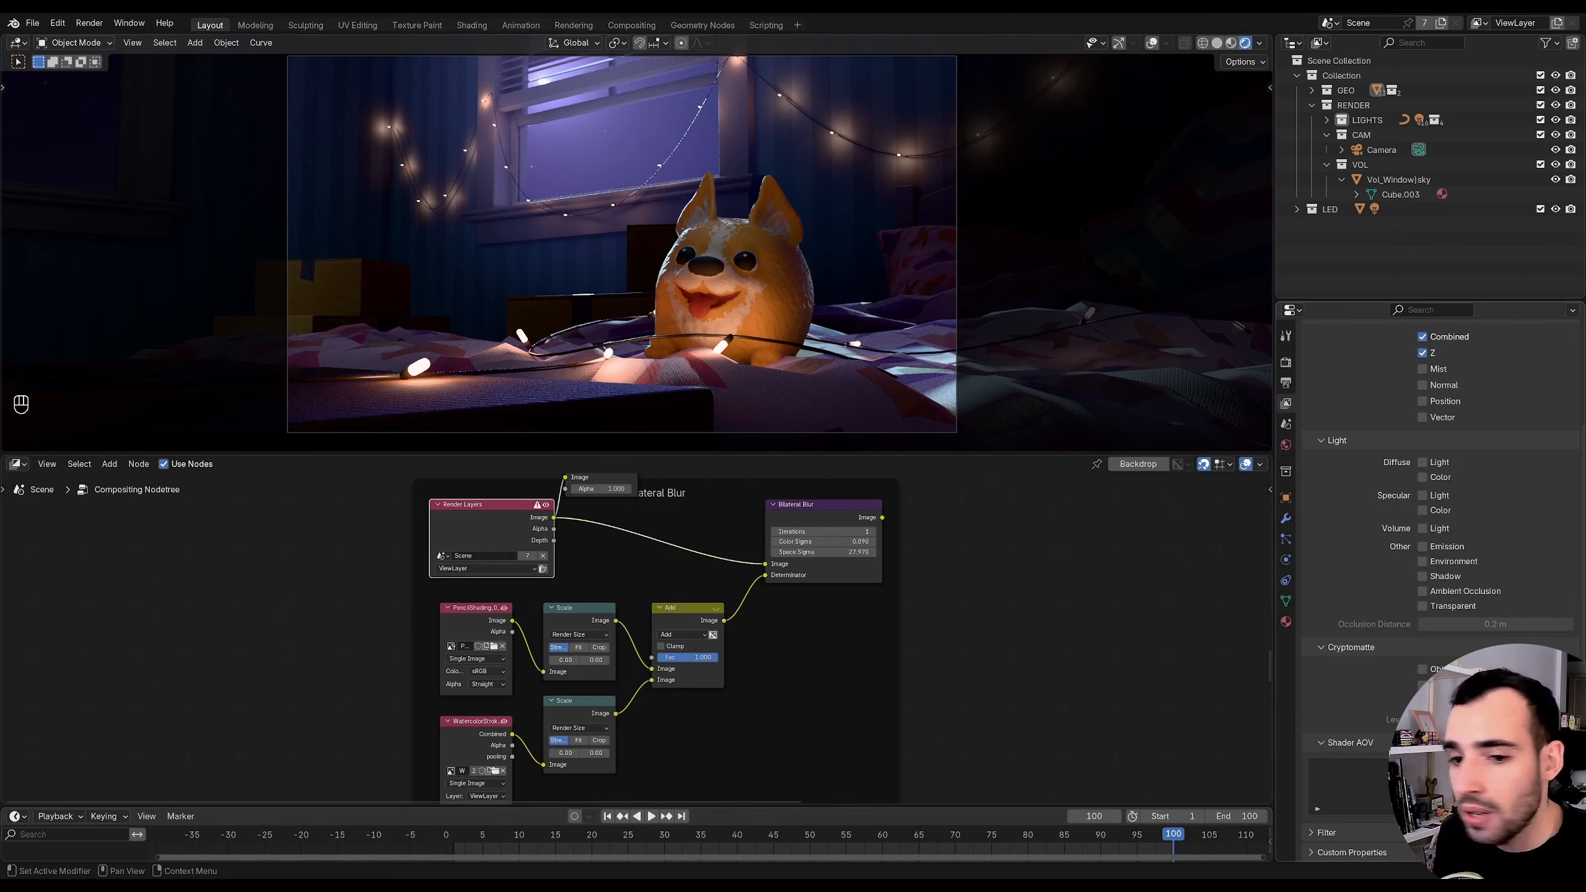
pyautogui.moveTo(1274, 693); pyautogui.dragTo(1100, 693)
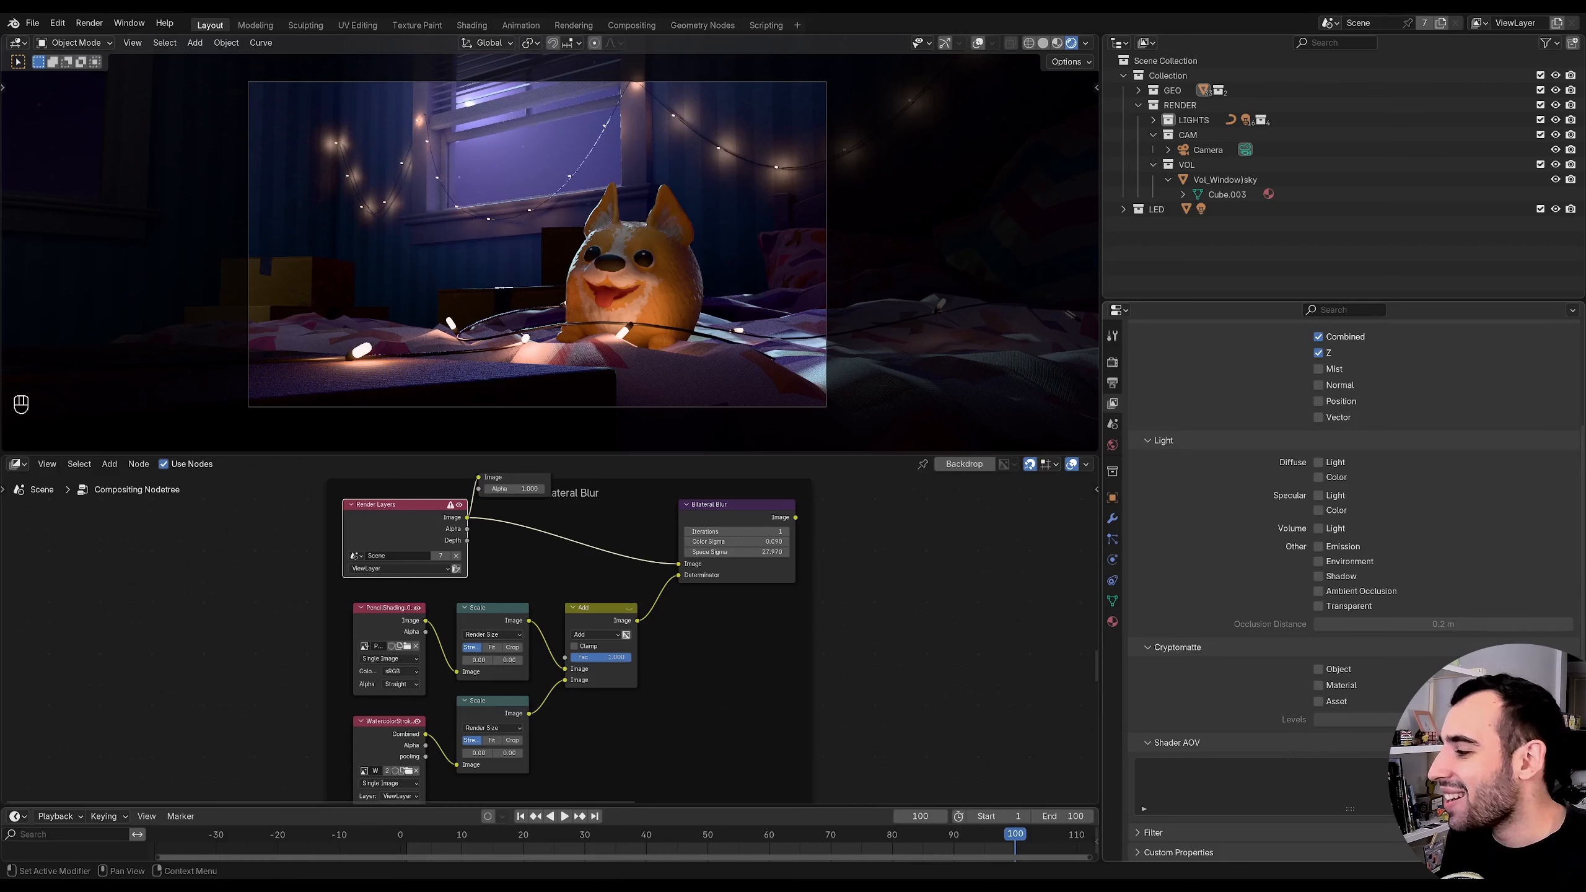
pyautogui.click(1566, 767)
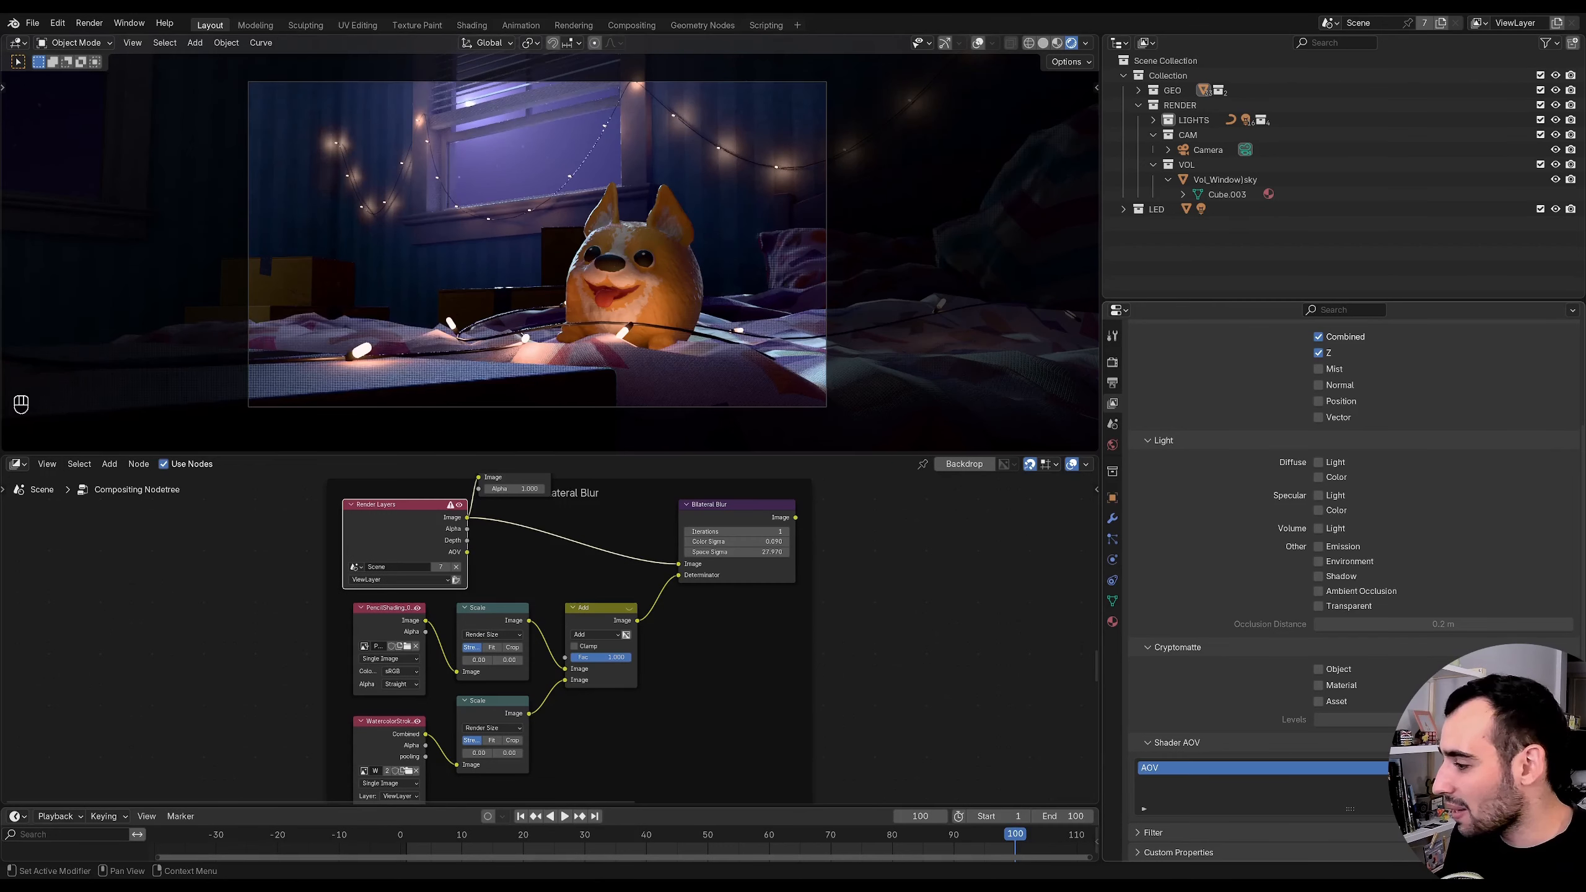
pyautogui.doubleClick(1159, 768)
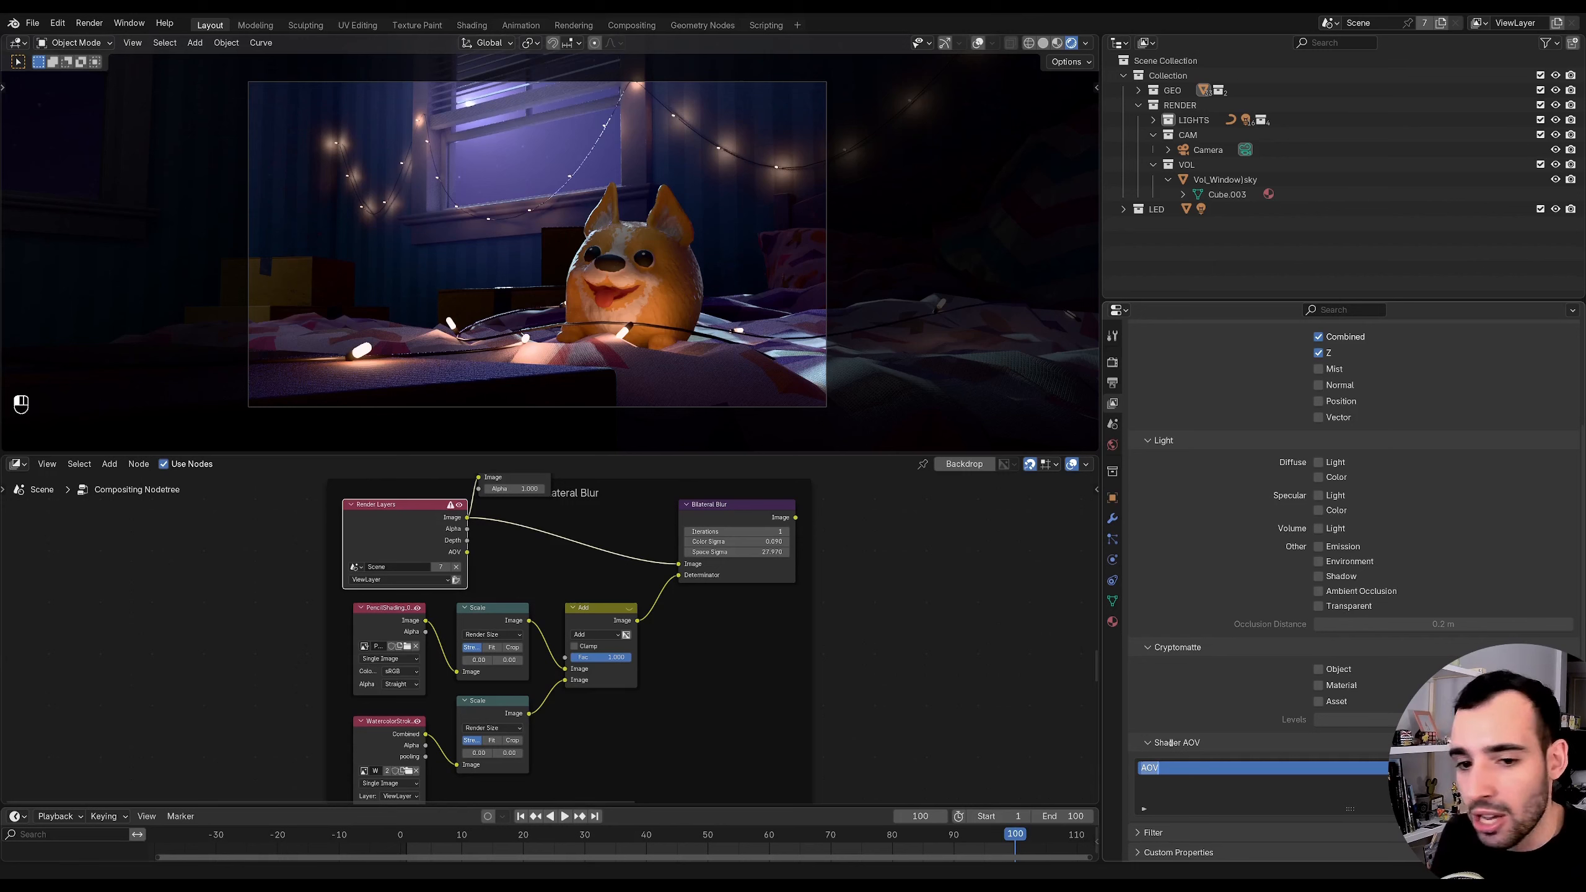
pyautogui.write('mask')
pyautogui.press('Return')
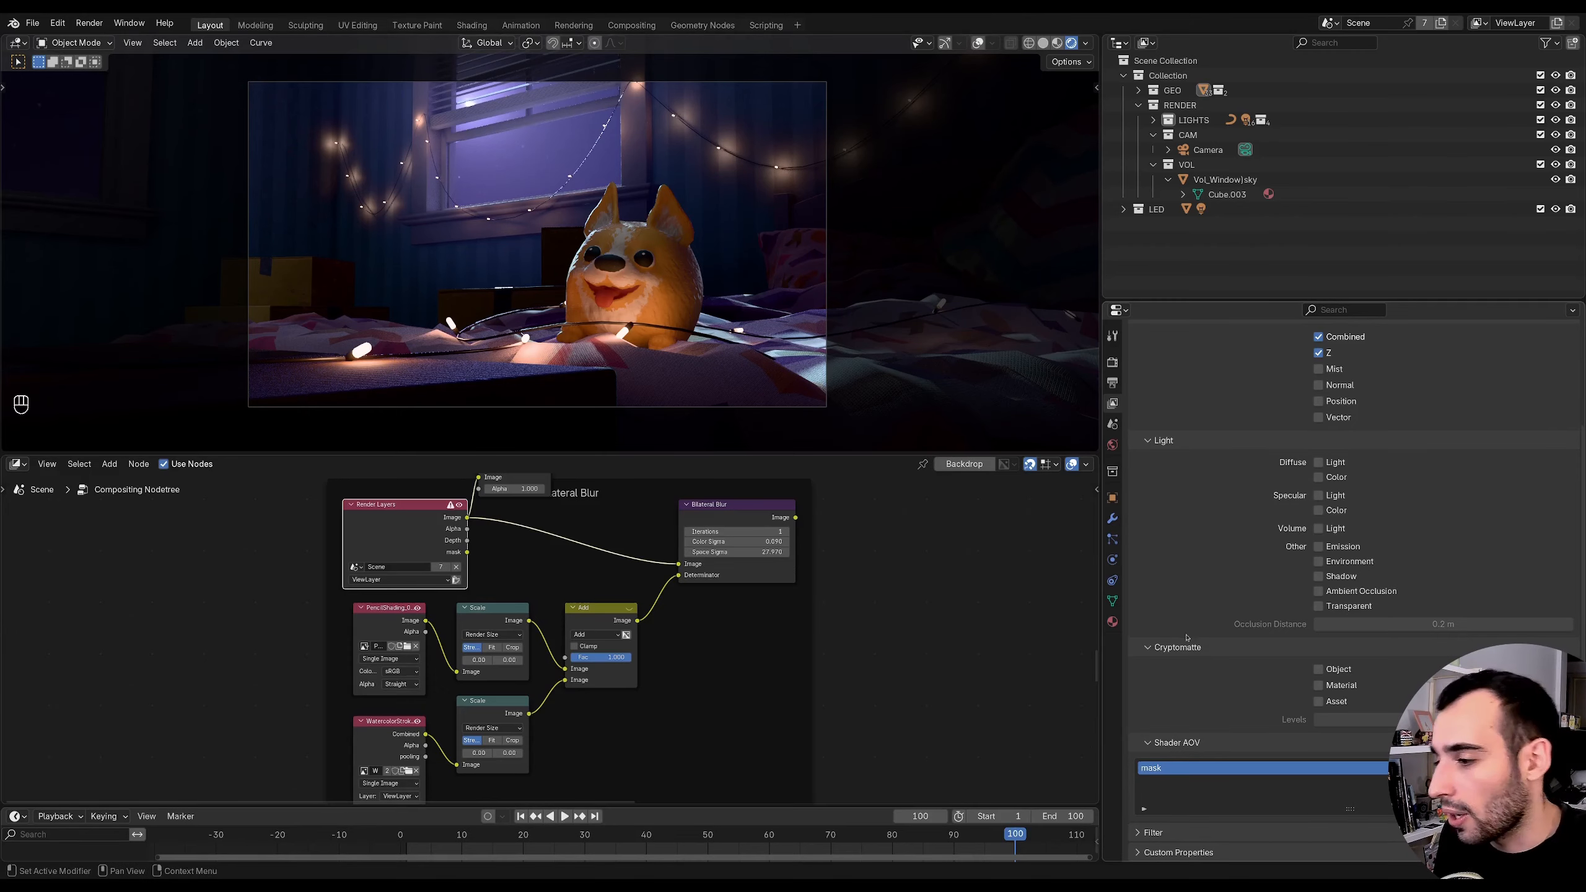
pyautogui.moveTo(1102, 624); pyautogui.dragTo(1295, 626)
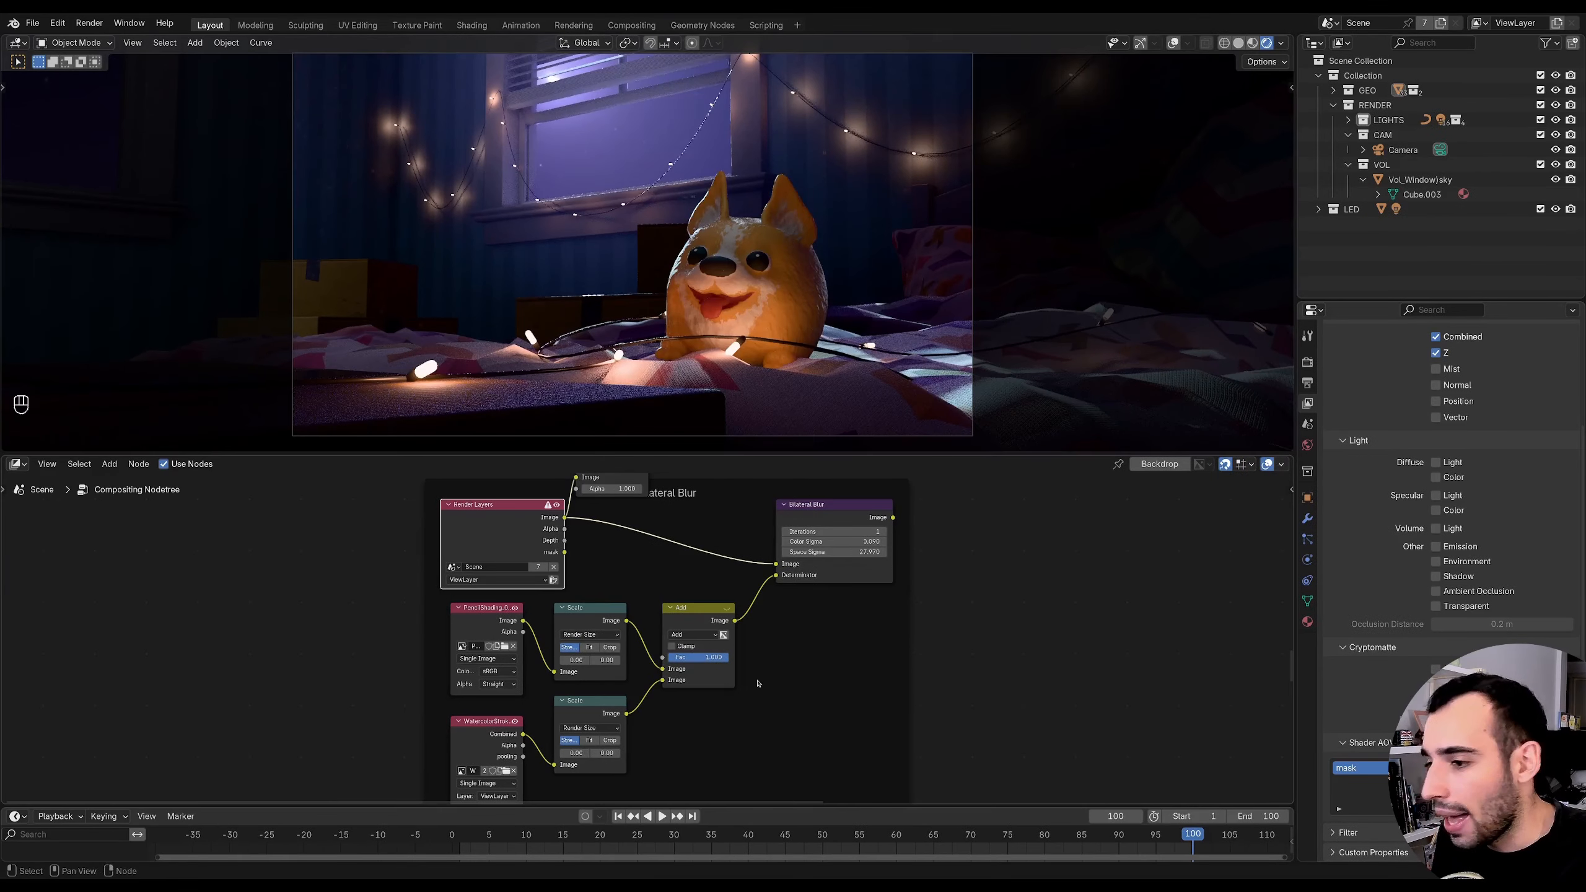
# - Preview the mask output of the Render Layers node and inspect the corgi's stroke texture from another angle
pyautogui.scroll(2, 587, 586)
pyautogui.keyDown('ctrl'); pyautogui.keyDown('shift'); pyautogui.click(588, 585); pyautogui.keyUp('shift'); pyautogui.keyUp('ctrl')
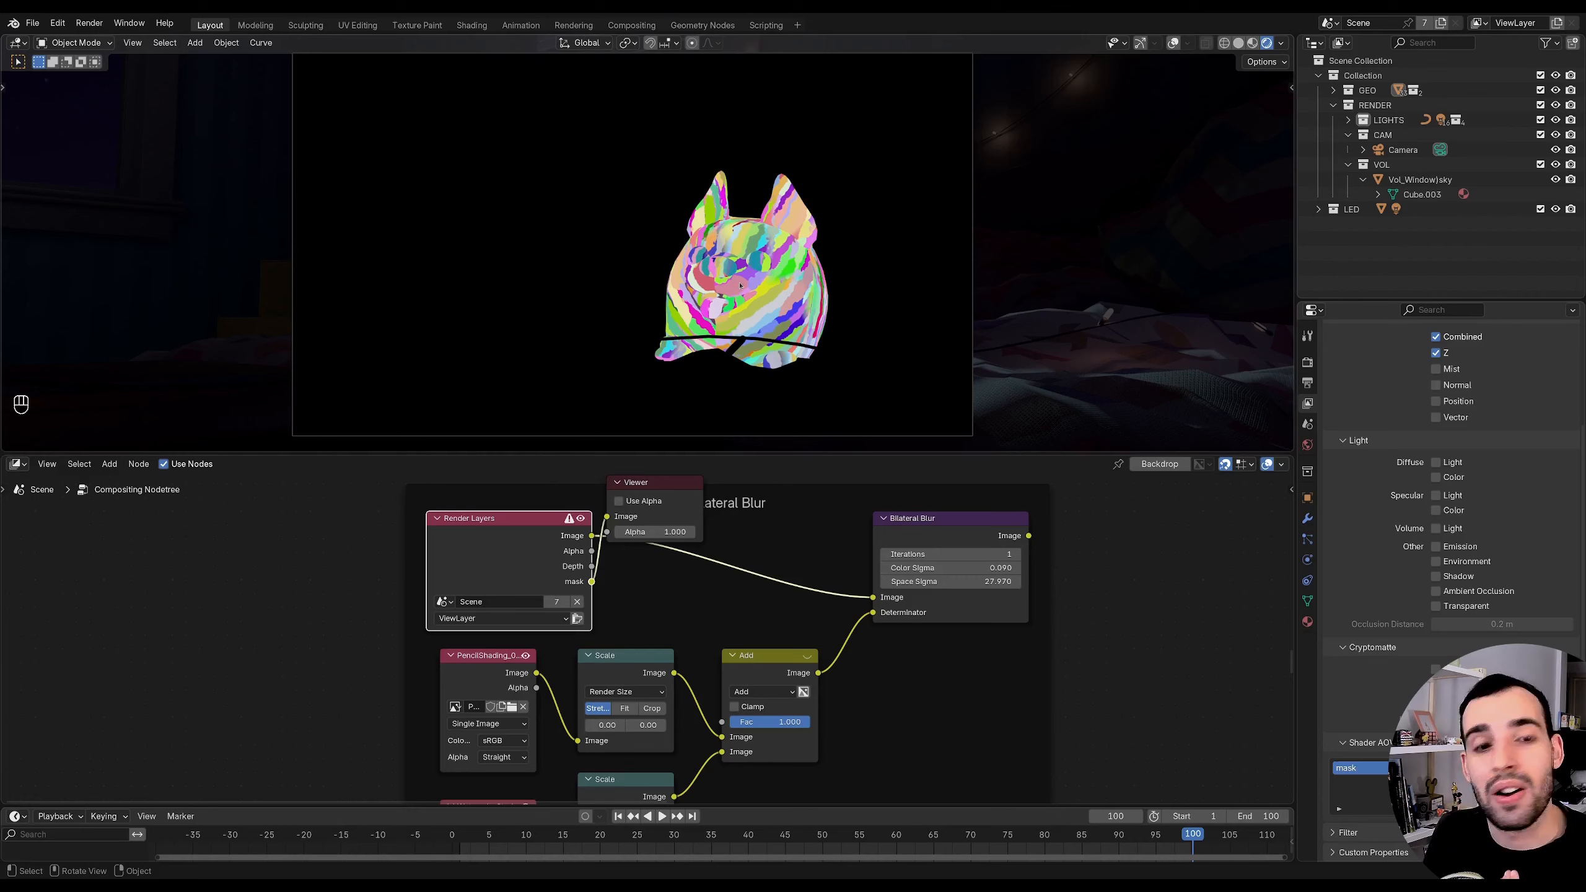
pyautogui.moveTo(729, 295); pyautogui.dragTo(536, 278, button='middle')
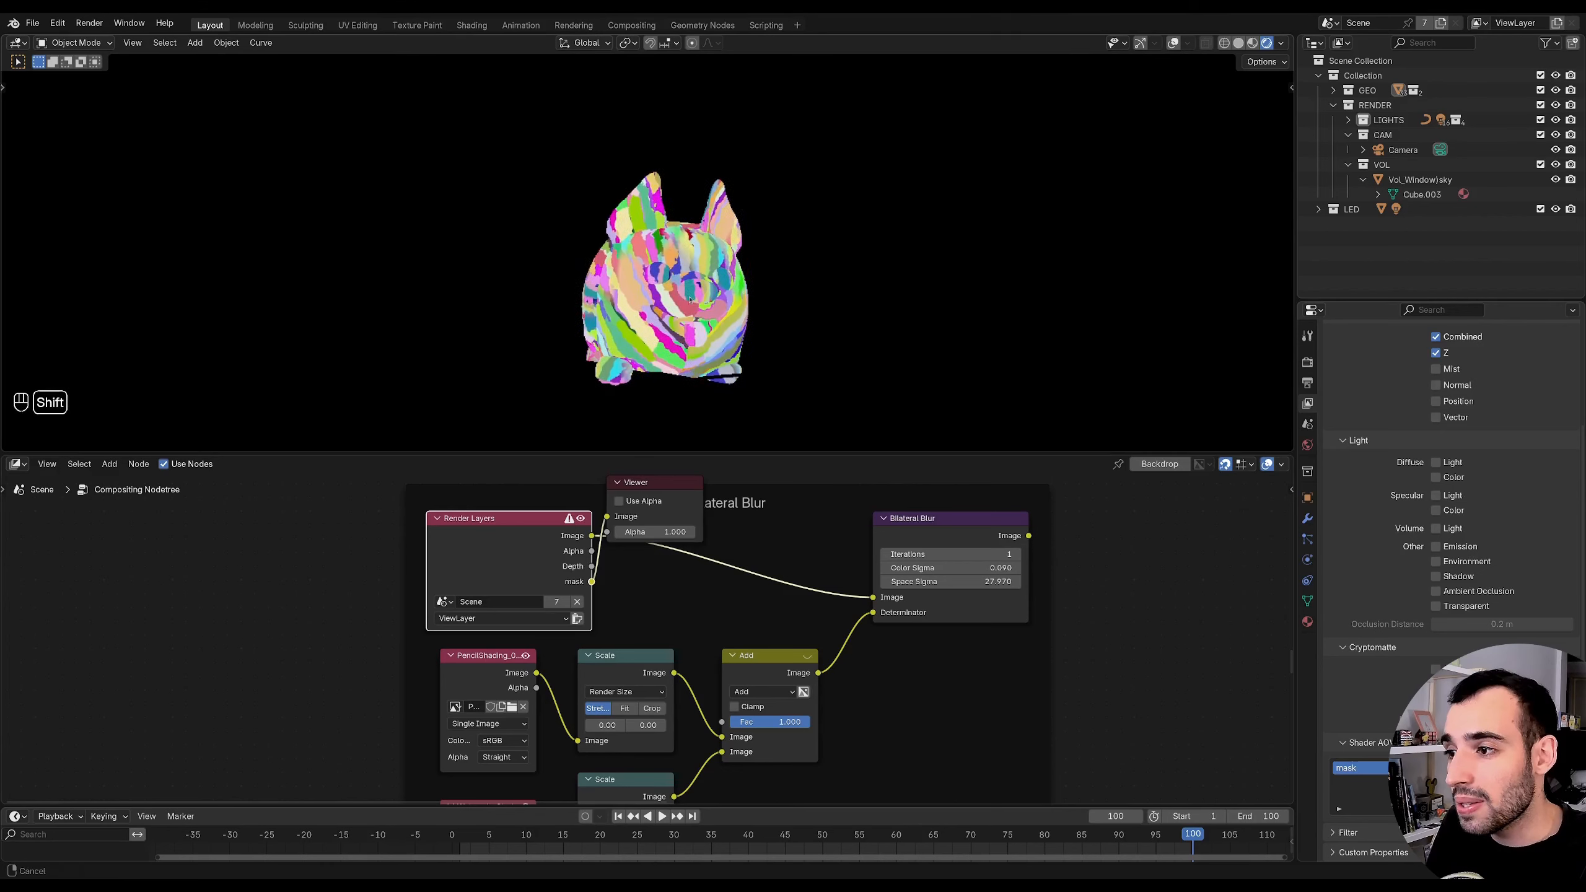
# - Connect the Render Layers mask output to the Bilateral Blur's Determinator and preview the blur result around the corgi
pyautogui.moveTo(591, 582); pyautogui.dragTo(873, 613)
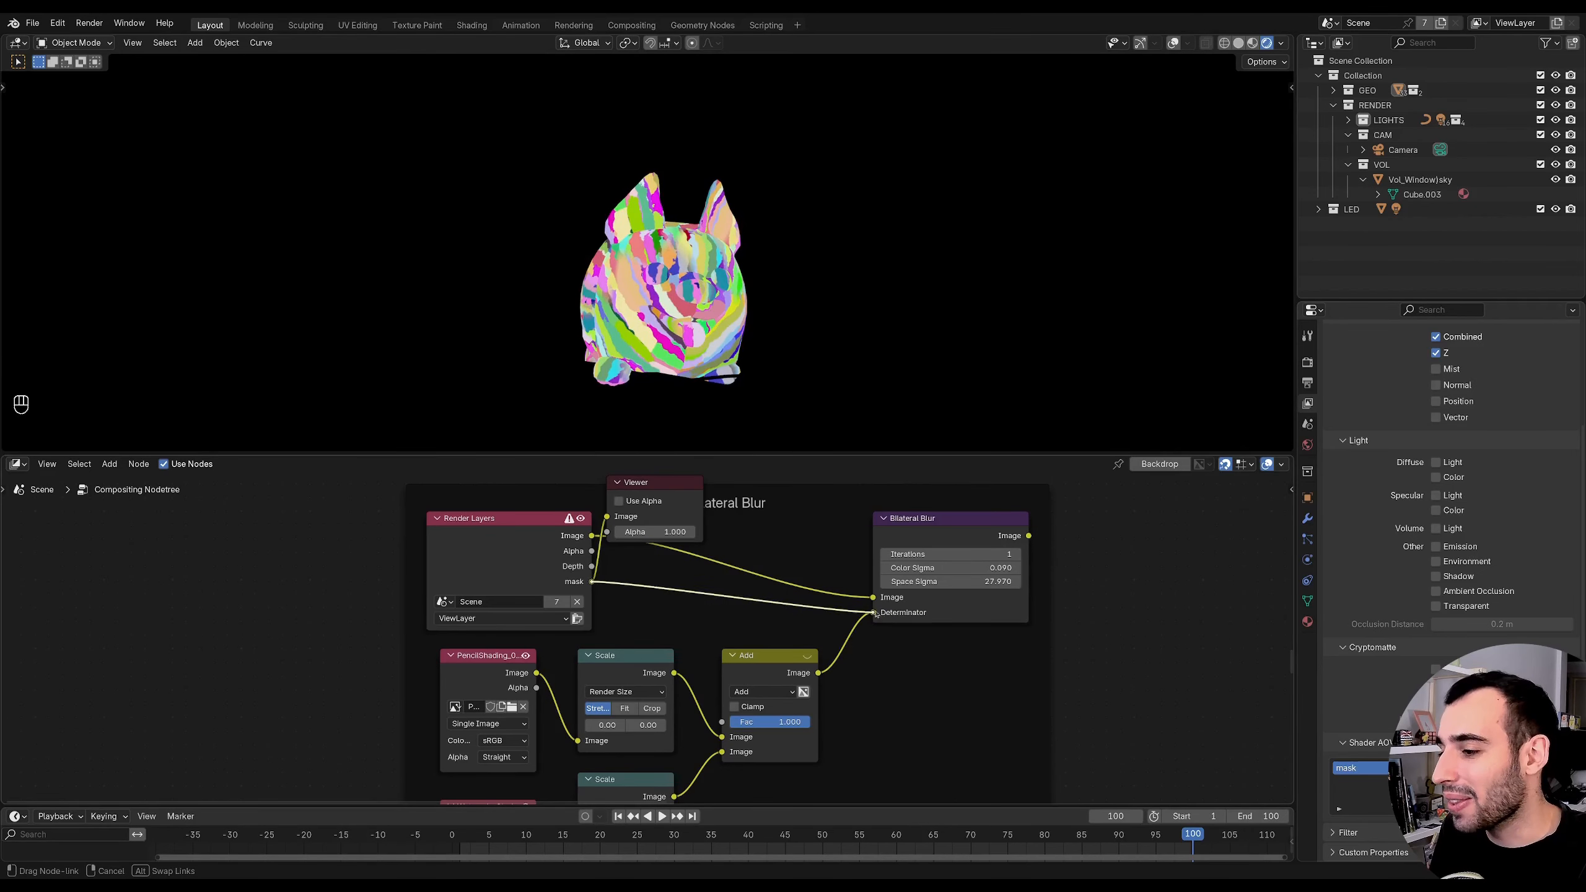
pyautogui.moveTo(903, 581); pyautogui.dragTo(678, 588, button='middle')
pyautogui.keyDown('ctrl'); pyautogui.keyDown('shift'); pyautogui.click(677, 588); pyautogui.keyUp('shift'); pyautogui.keyUp('ctrl')
pyautogui.moveTo(731, 350); pyautogui.dragTo(691, 330, button='middle')
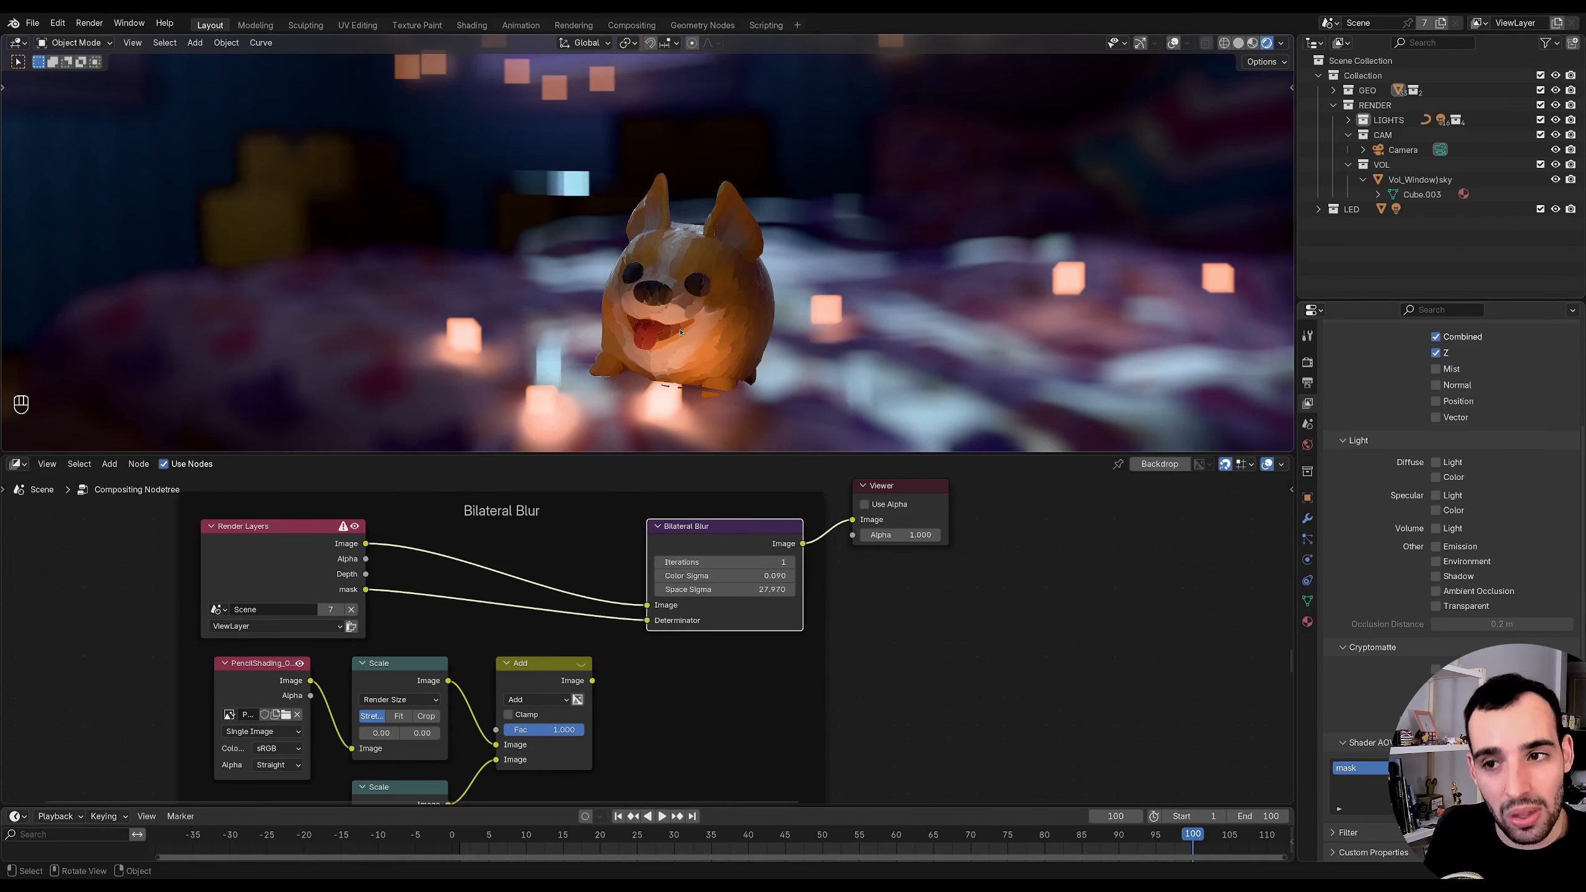
pyautogui.moveTo(413, 598); pyautogui.dragTo(442, 601, button='middle')
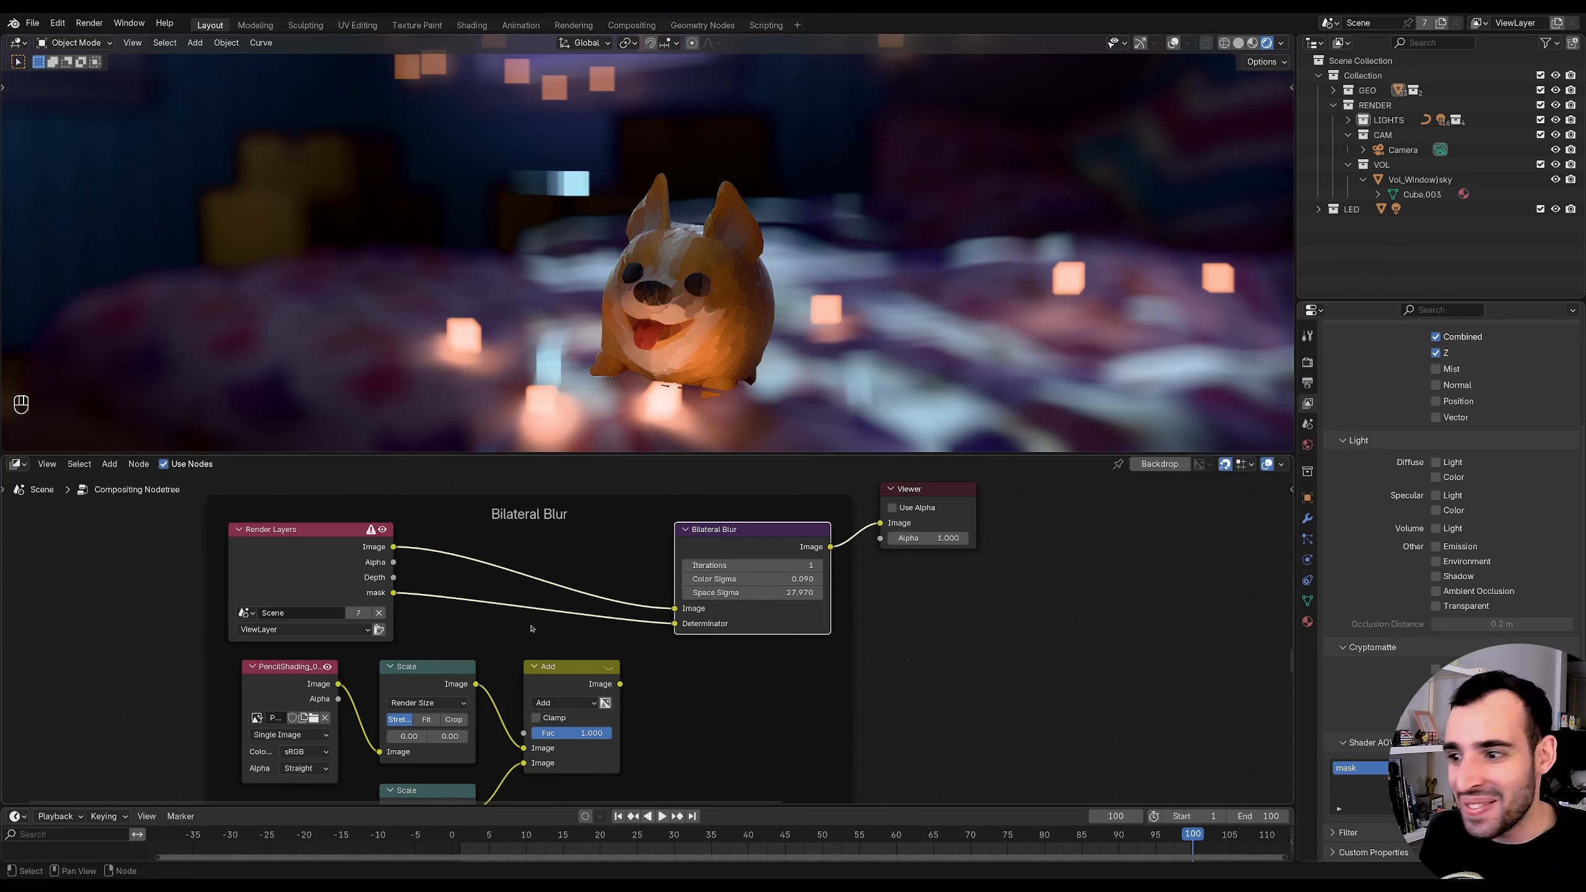
# - Reconnect the Add node to the Bilateral Blur's Determinator and compare the result from another angle and in camera view
pyautogui.moveTo(620, 684); pyautogui.dragTo(670, 627)
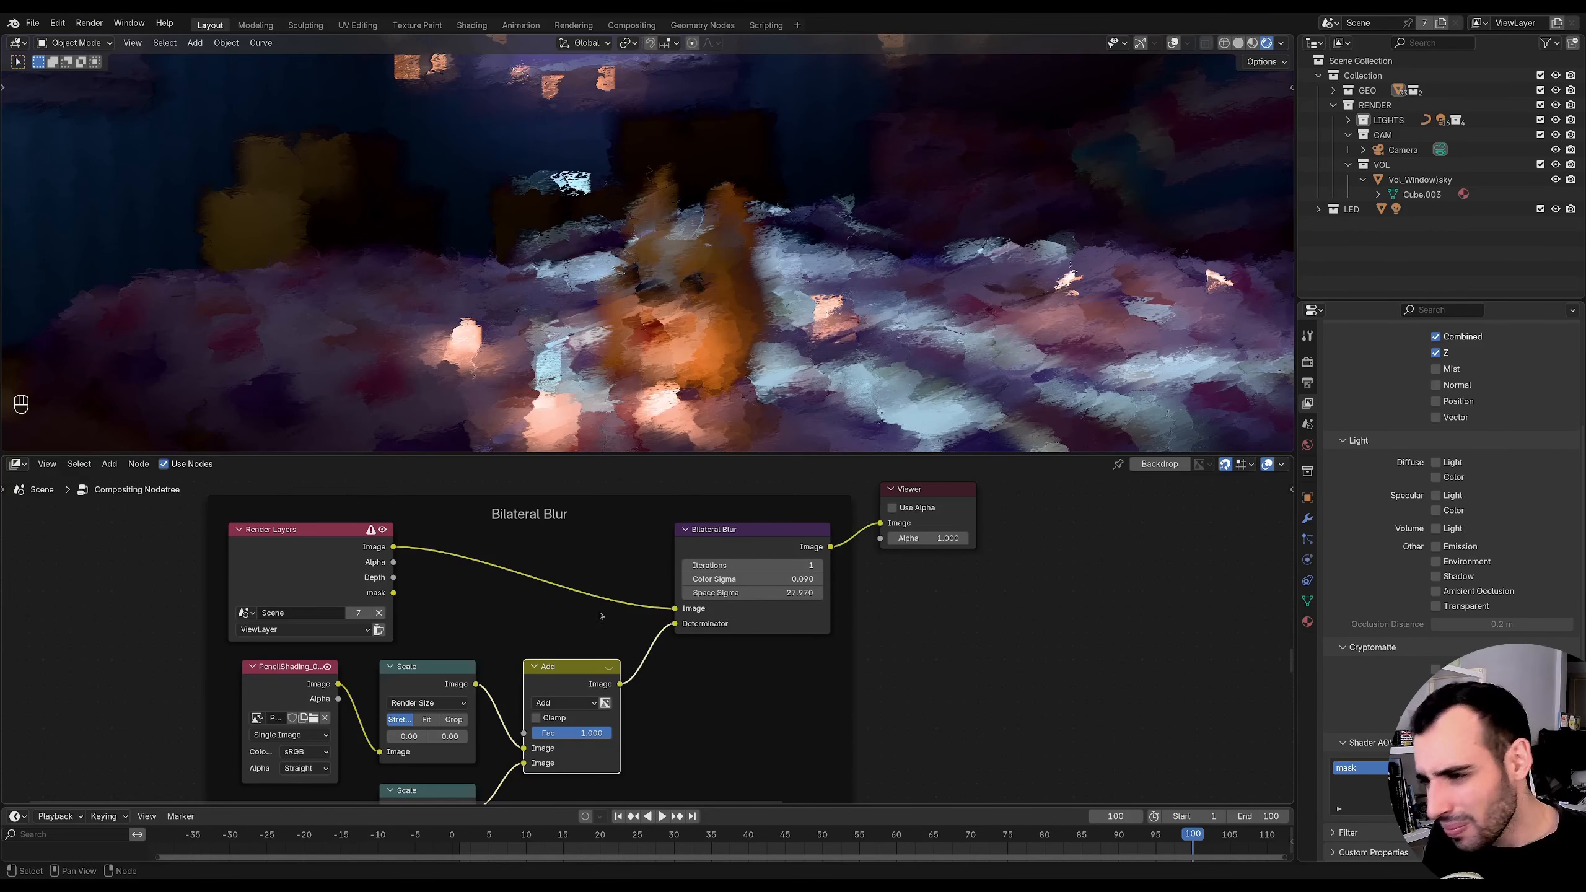
pyautogui.moveTo(602, 616); pyautogui.dragTo(649, 631, button='middle')
pyautogui.moveTo(589, 566); pyautogui.dragTo(597, 550, button='middle')
pyautogui.moveTo(637, 359); pyautogui.dragTo(665, 347, button='middle')
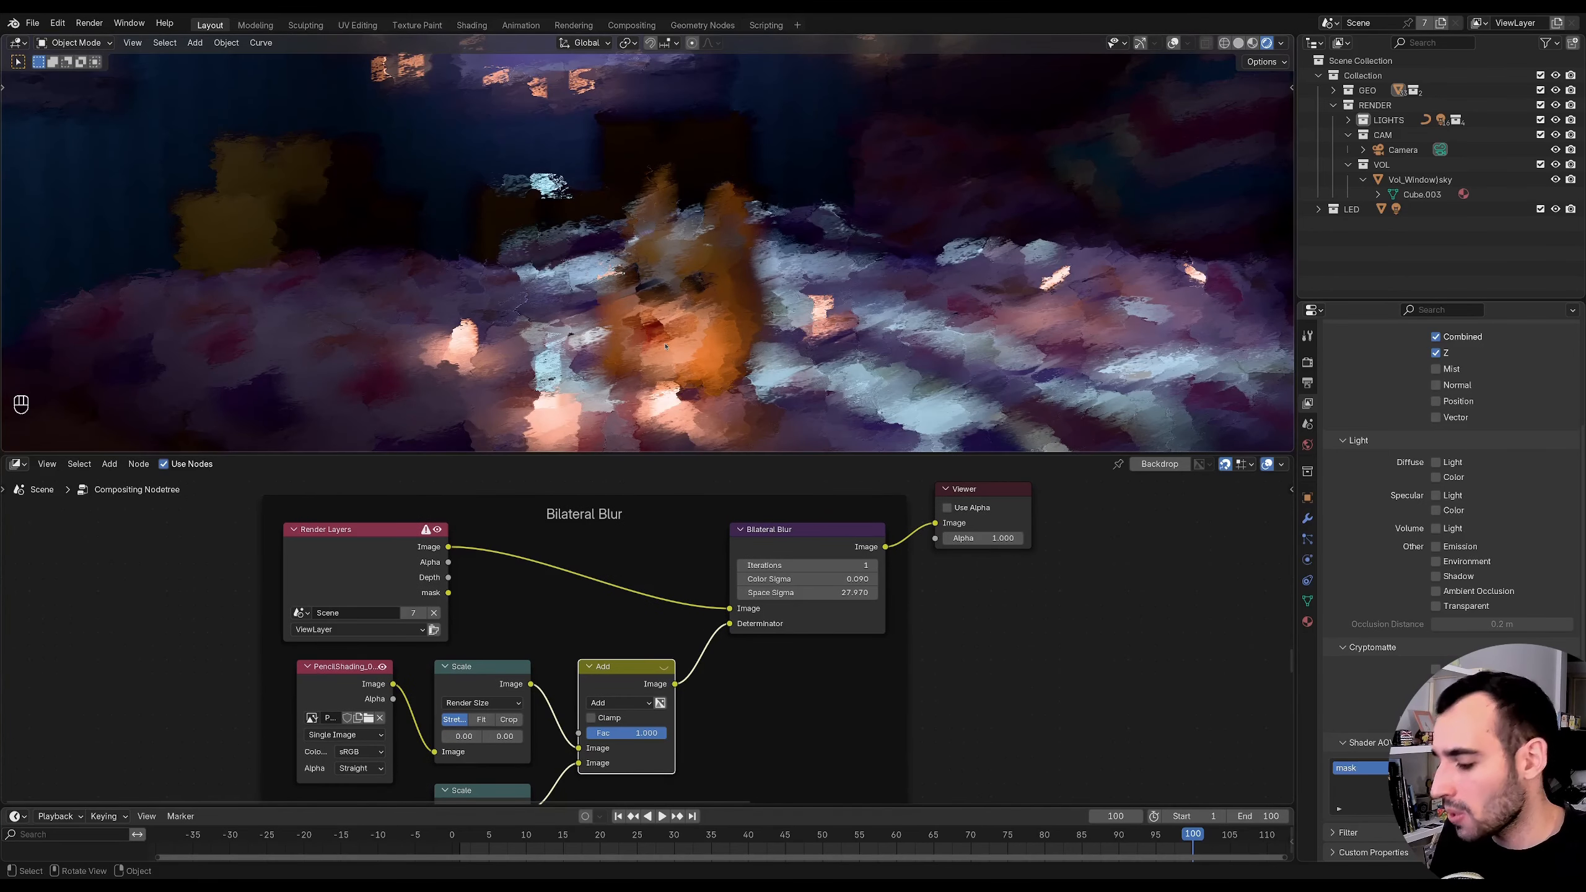
pyautogui.press('KP_0')
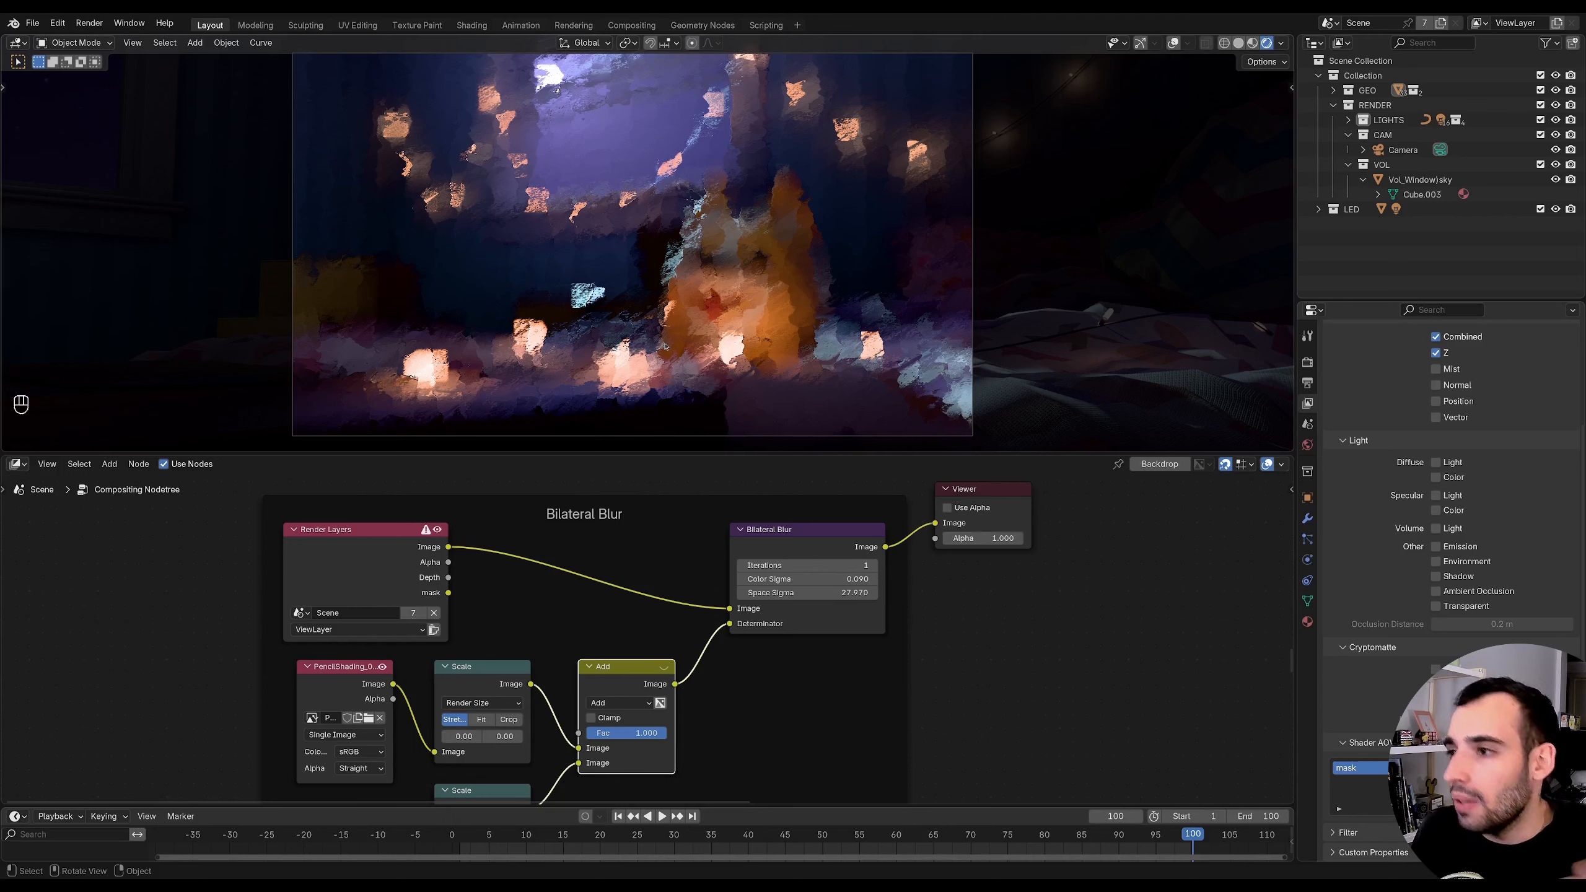
pyautogui.scroll(-5, 660, 581)
pyautogui.moveTo(660, 577); pyautogui.dragTo(664, 768, button='middle')
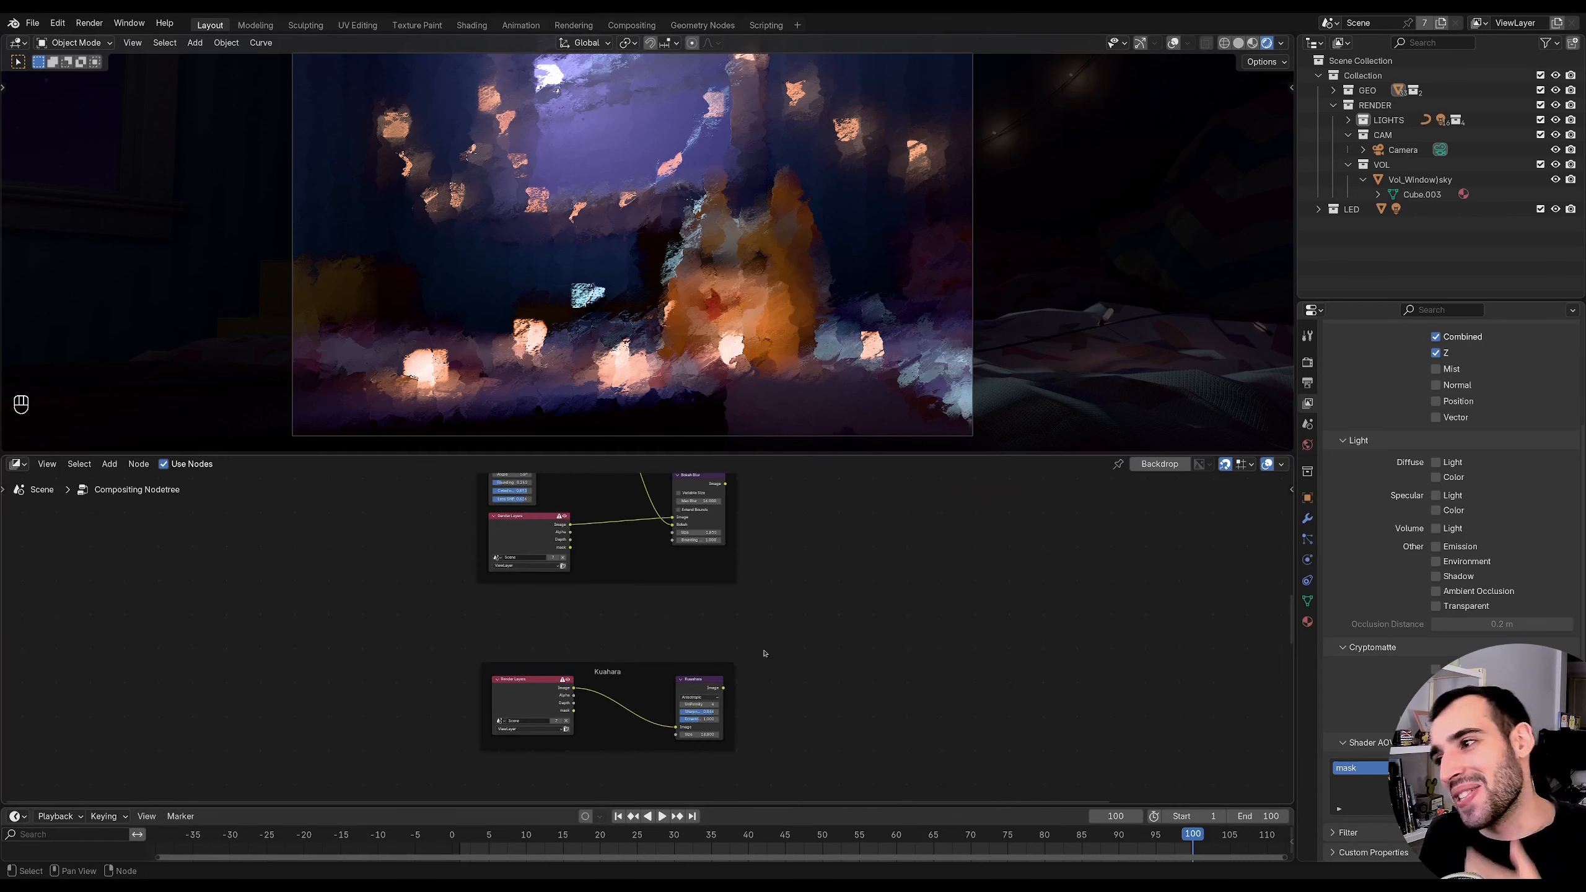
# - Preview the output of the Defocus node
pyautogui.moveTo(765, 656); pyautogui.dragTo(859, 825, button='middle')
pyautogui.moveTo(835, 636); pyautogui.dragTo(812, 765, button='middle')
pyautogui.moveTo(775, 598); pyautogui.dragTo(806, 762, button='middle')
pyautogui.moveTo(768, 644); pyautogui.dragTo(772, 689, button='middle')
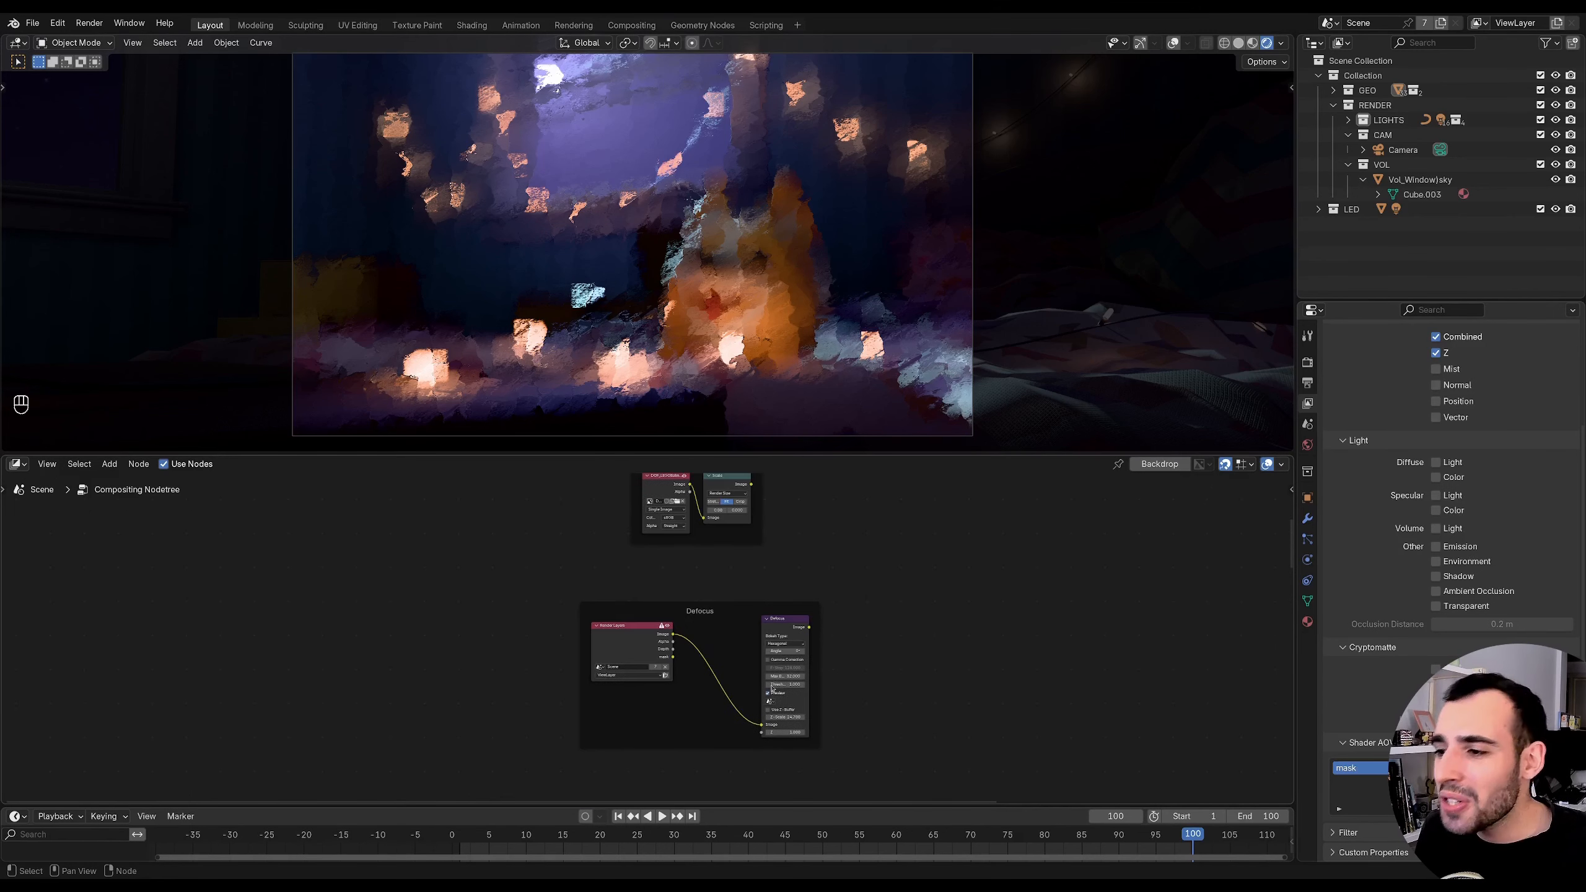
pyautogui.scroll(3, 791, 658)
pyautogui.keyDown('ctrl'); pyautogui.keyDown('shift'); pyautogui.click(716, 656); pyautogui.keyUp('shift'); pyautogui.keyUp('ctrl')
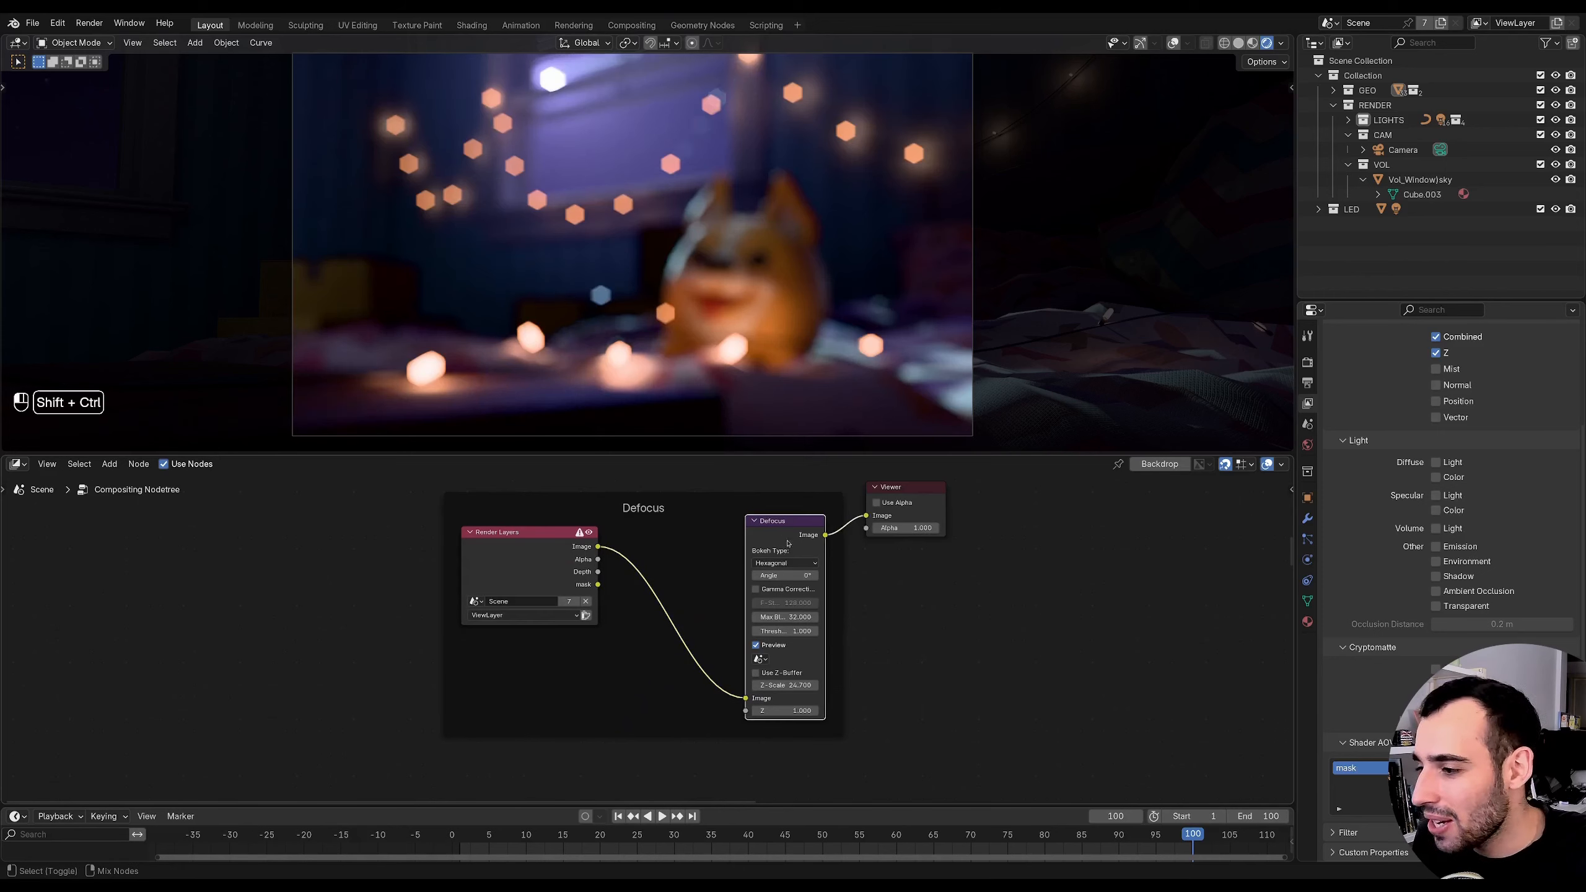
# - Connect the Render Layers Depth output to the Defocus node's Z input and preview the depth pass
pyautogui.scroll(3, 718, 650)
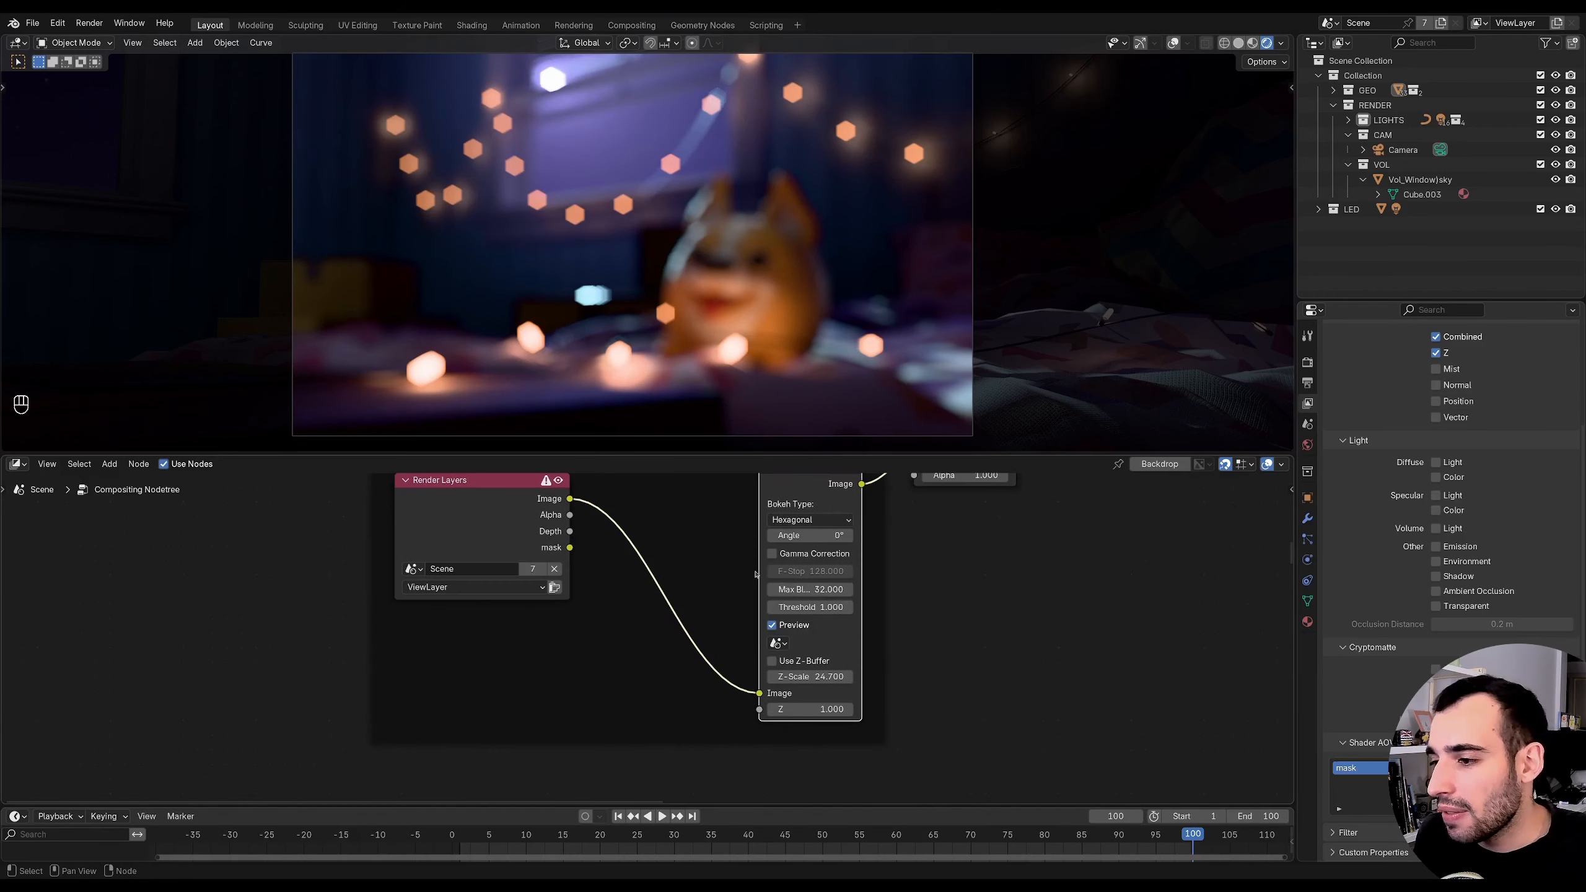
pyautogui.moveTo(732, 654); pyautogui.dragTo(684, 646, button='middle')
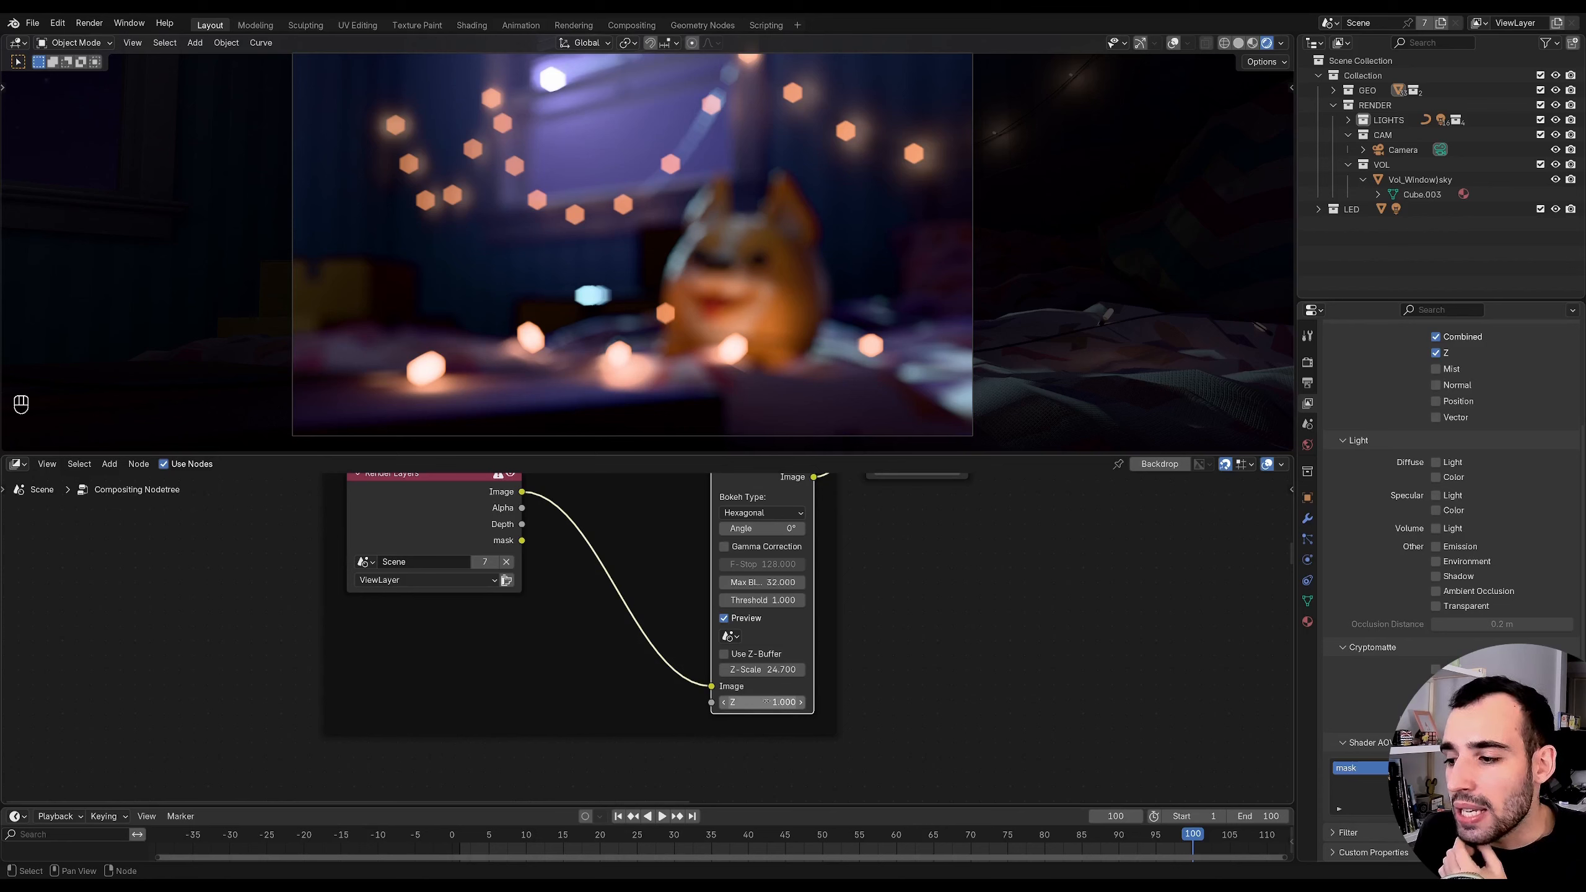
pyautogui.moveTo(740, 702); pyautogui.dragTo(736, 737, button='middle')
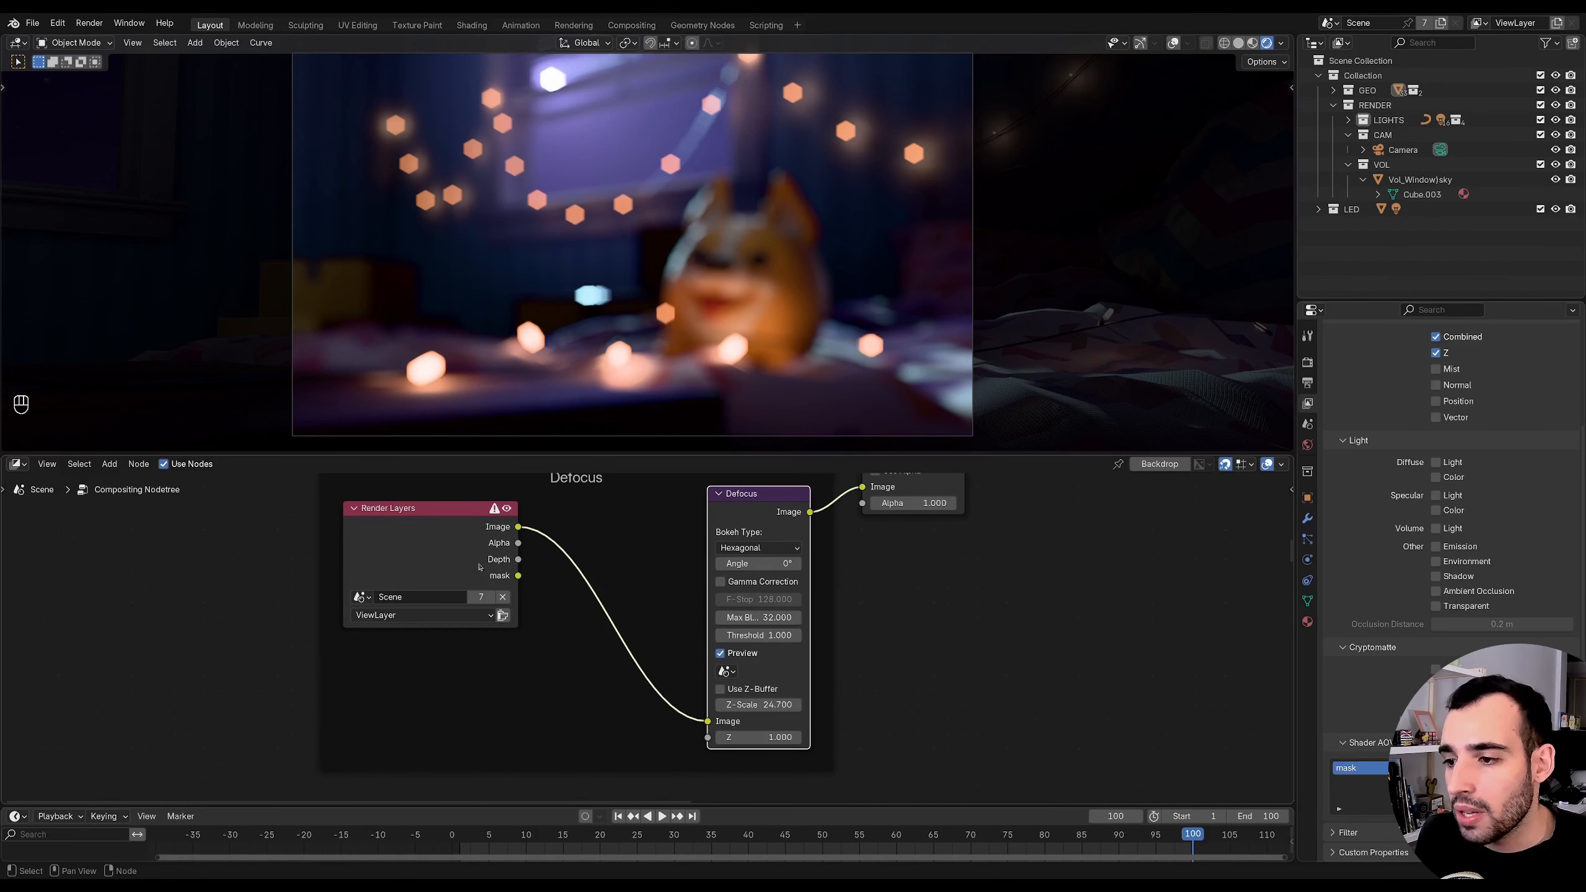
pyautogui.moveTo(516, 560); pyautogui.dragTo(705, 744)
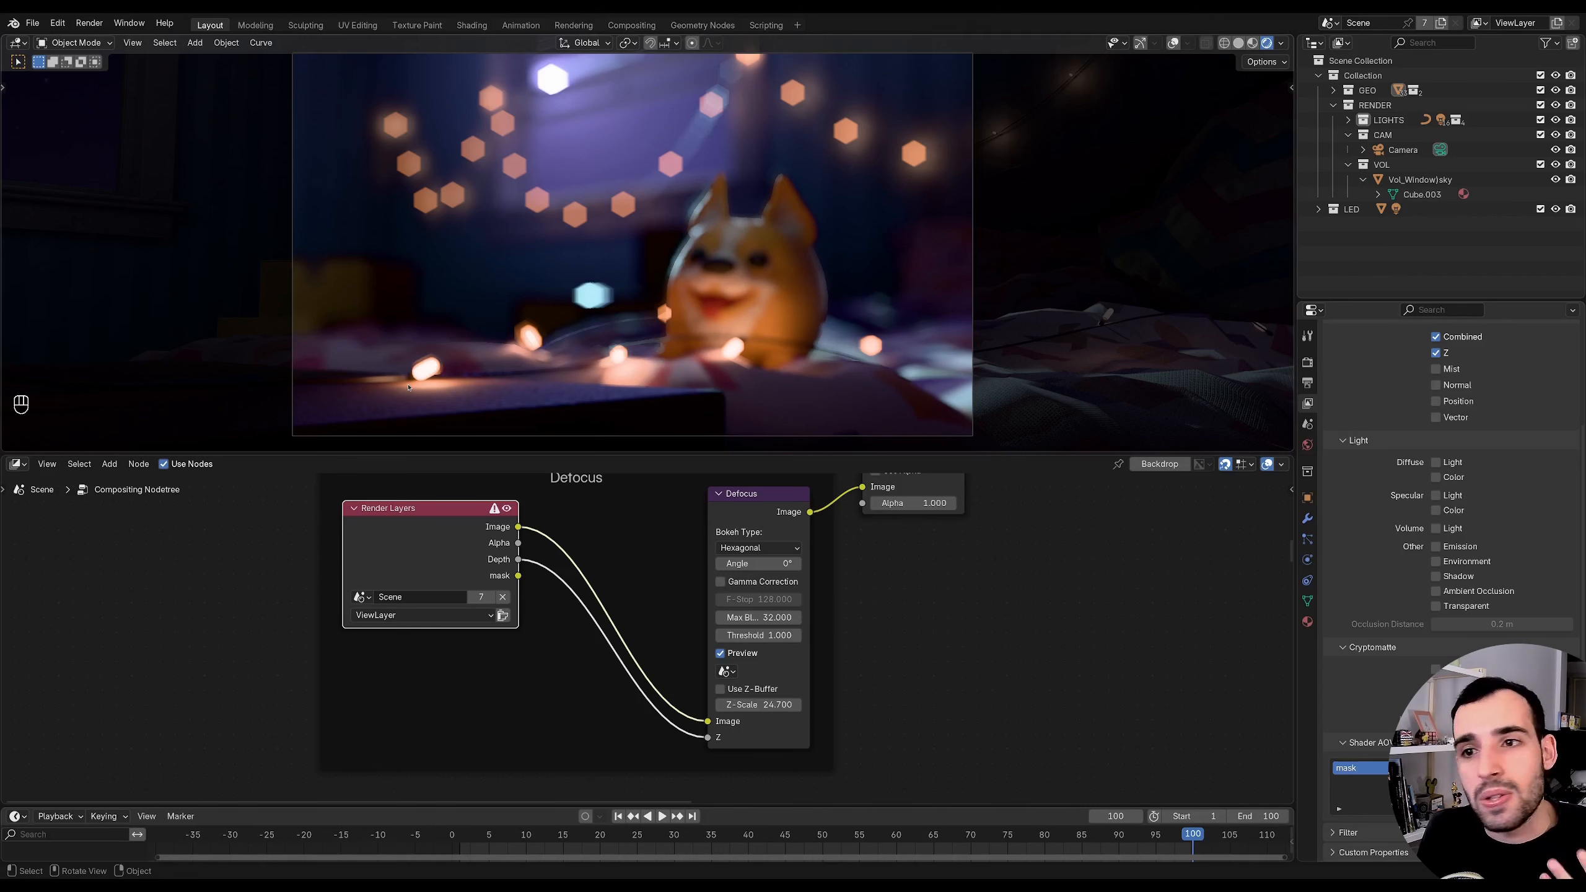
pyautogui.keyDown('ctrl'); pyautogui.keyDown('shift'); pyautogui.click(528, 572); pyautogui.keyUp('shift'); pyautogui.keyUp('ctrl')
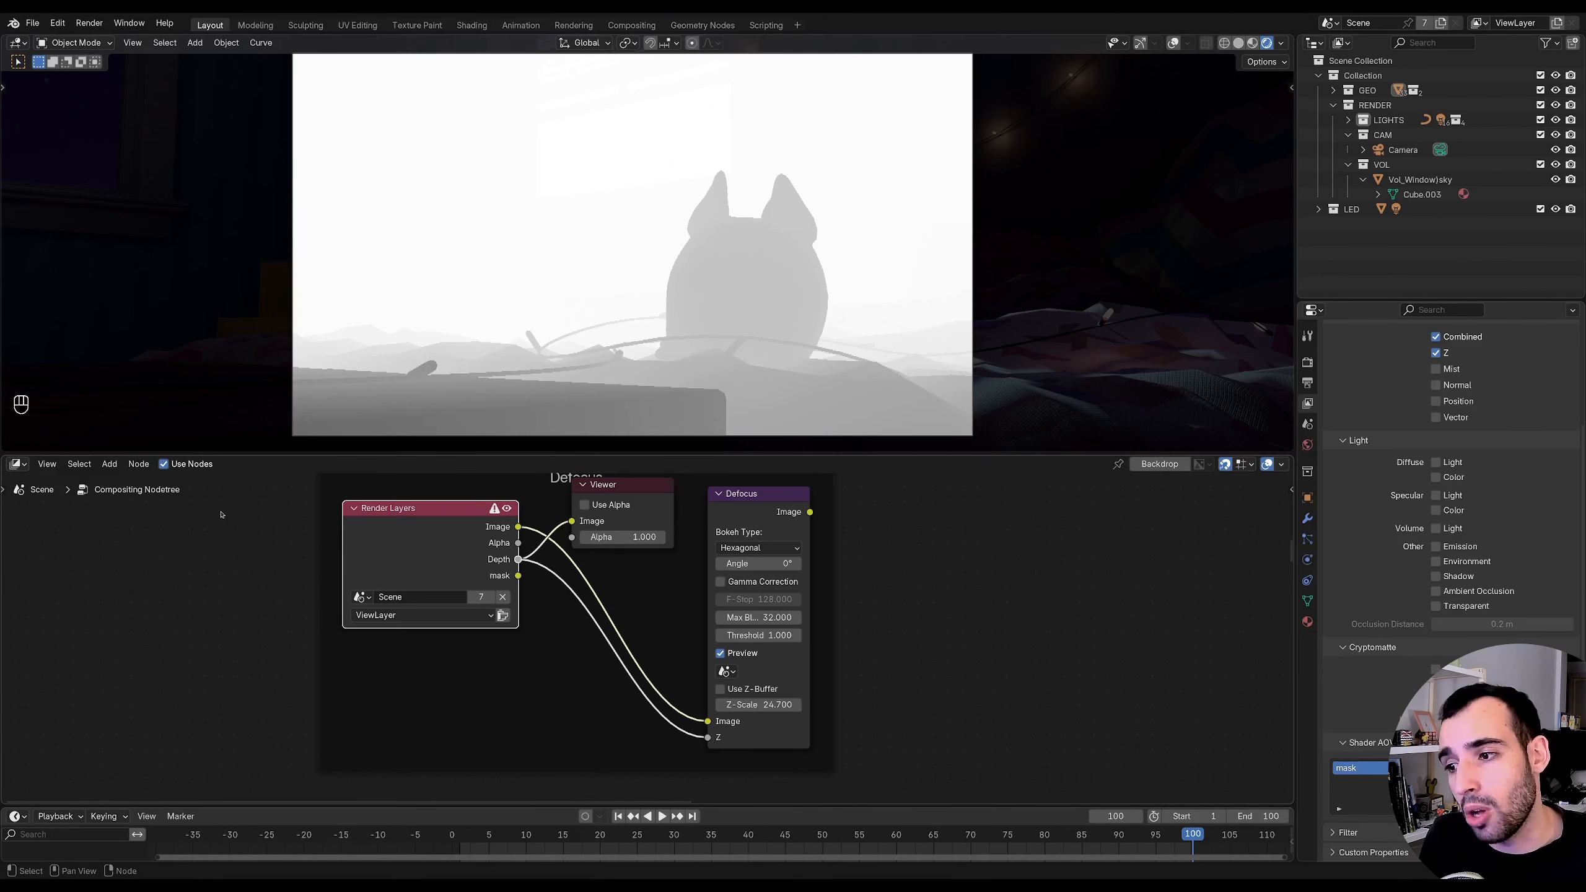
pyautogui.moveTo(537, 667); pyautogui.dragTo(590, 656, button='middle')
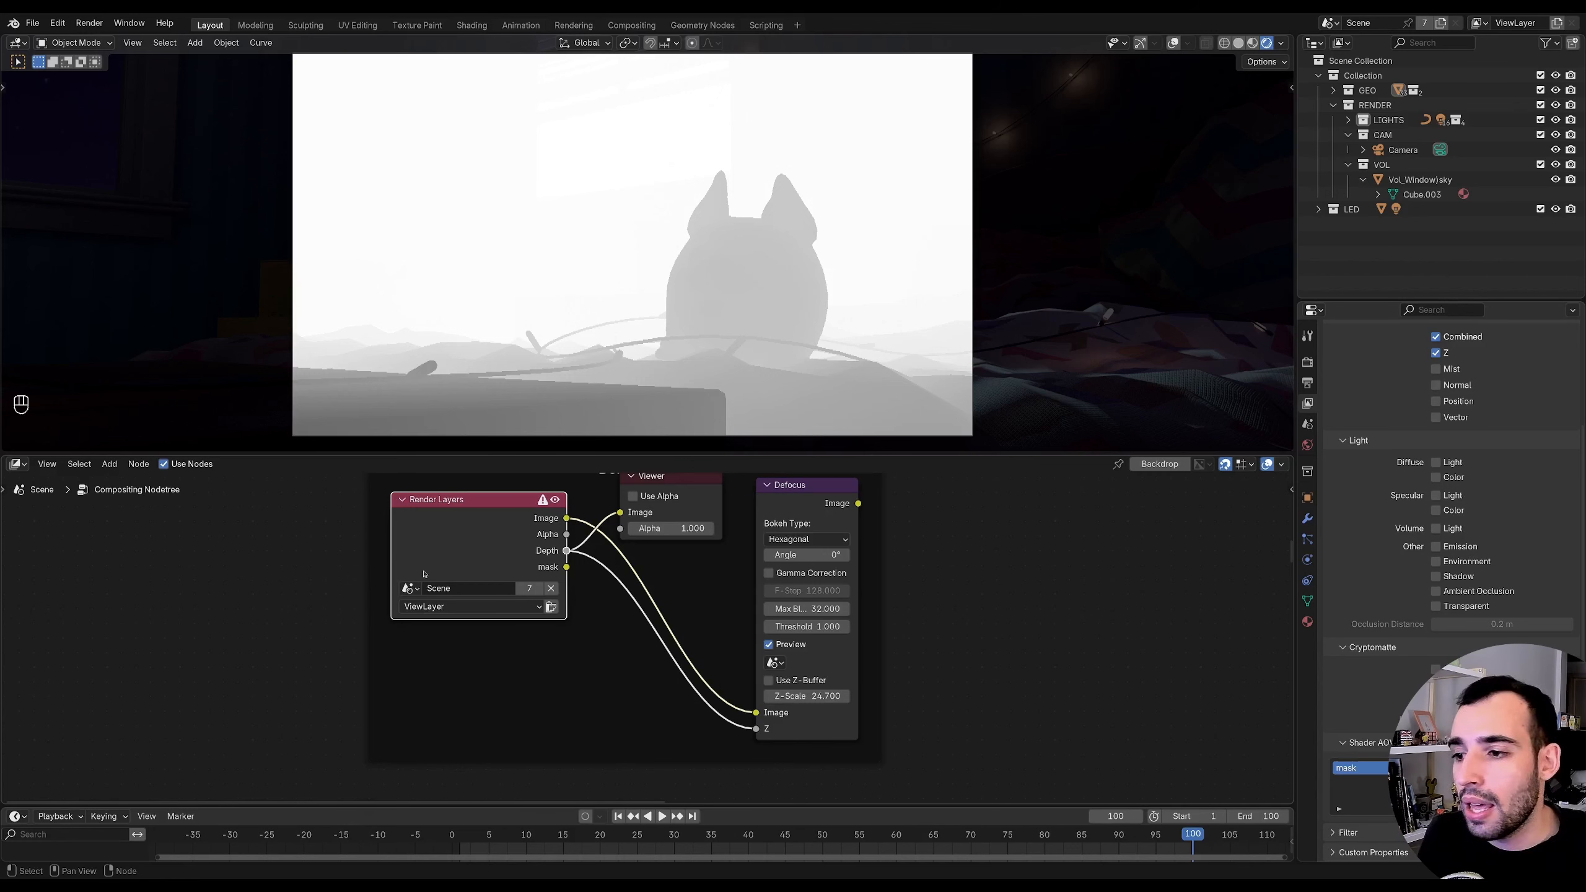
# - Make room beside the Defocus frame's Render Layers node and add a Subtract math node fed by its Depth output
pyautogui.moveTo(440, 569); pyautogui.dragTo(295, 575)
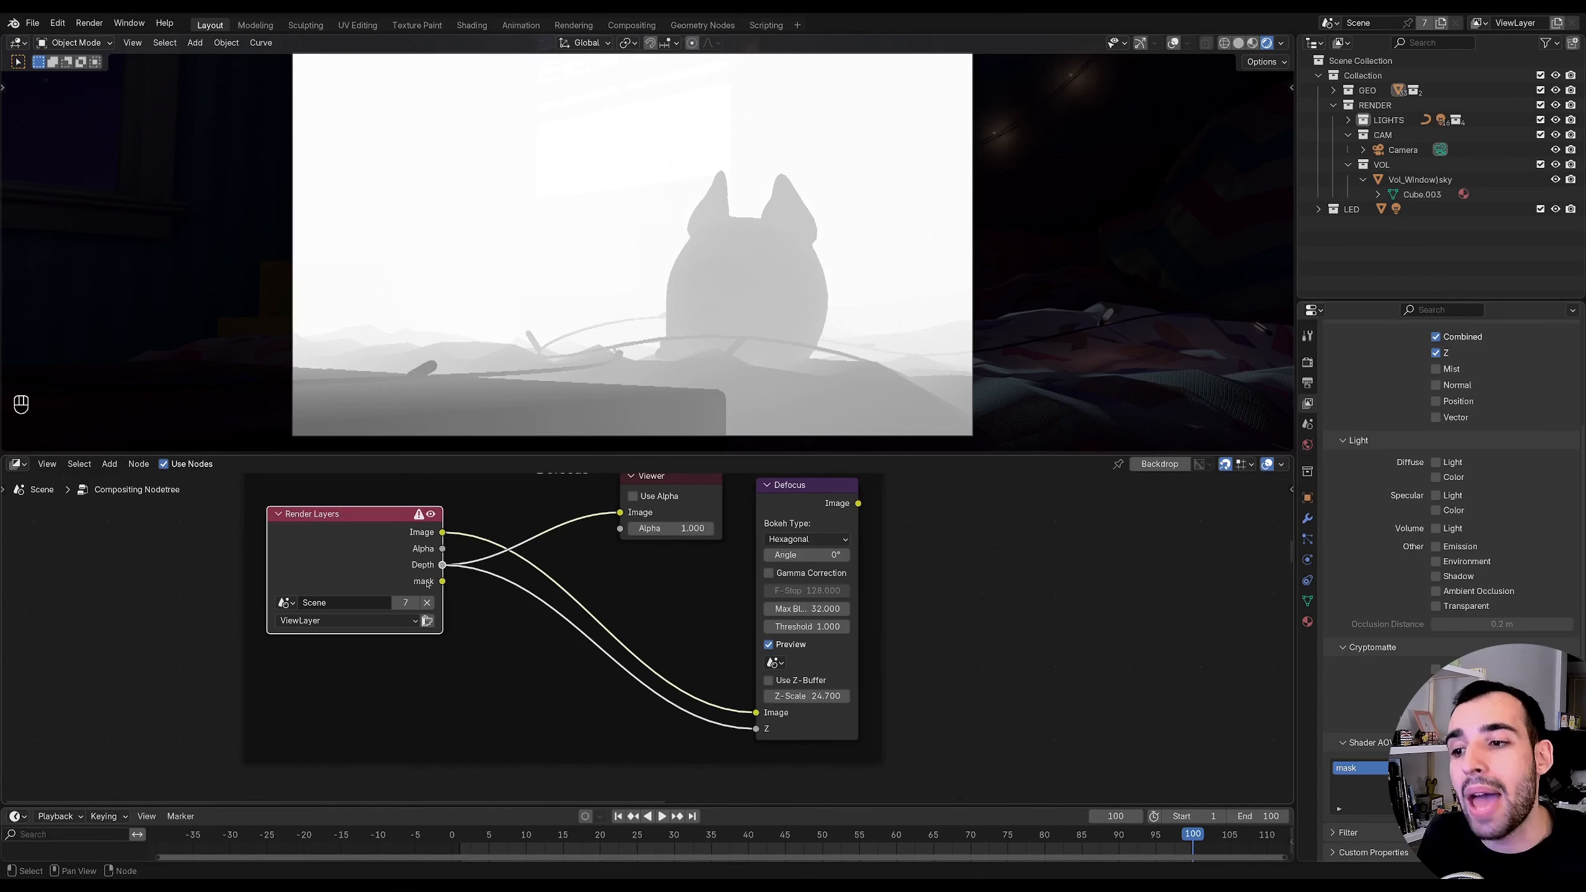
pyautogui.moveTo(479, 605); pyautogui.dragTo(401, 583, button='middle')
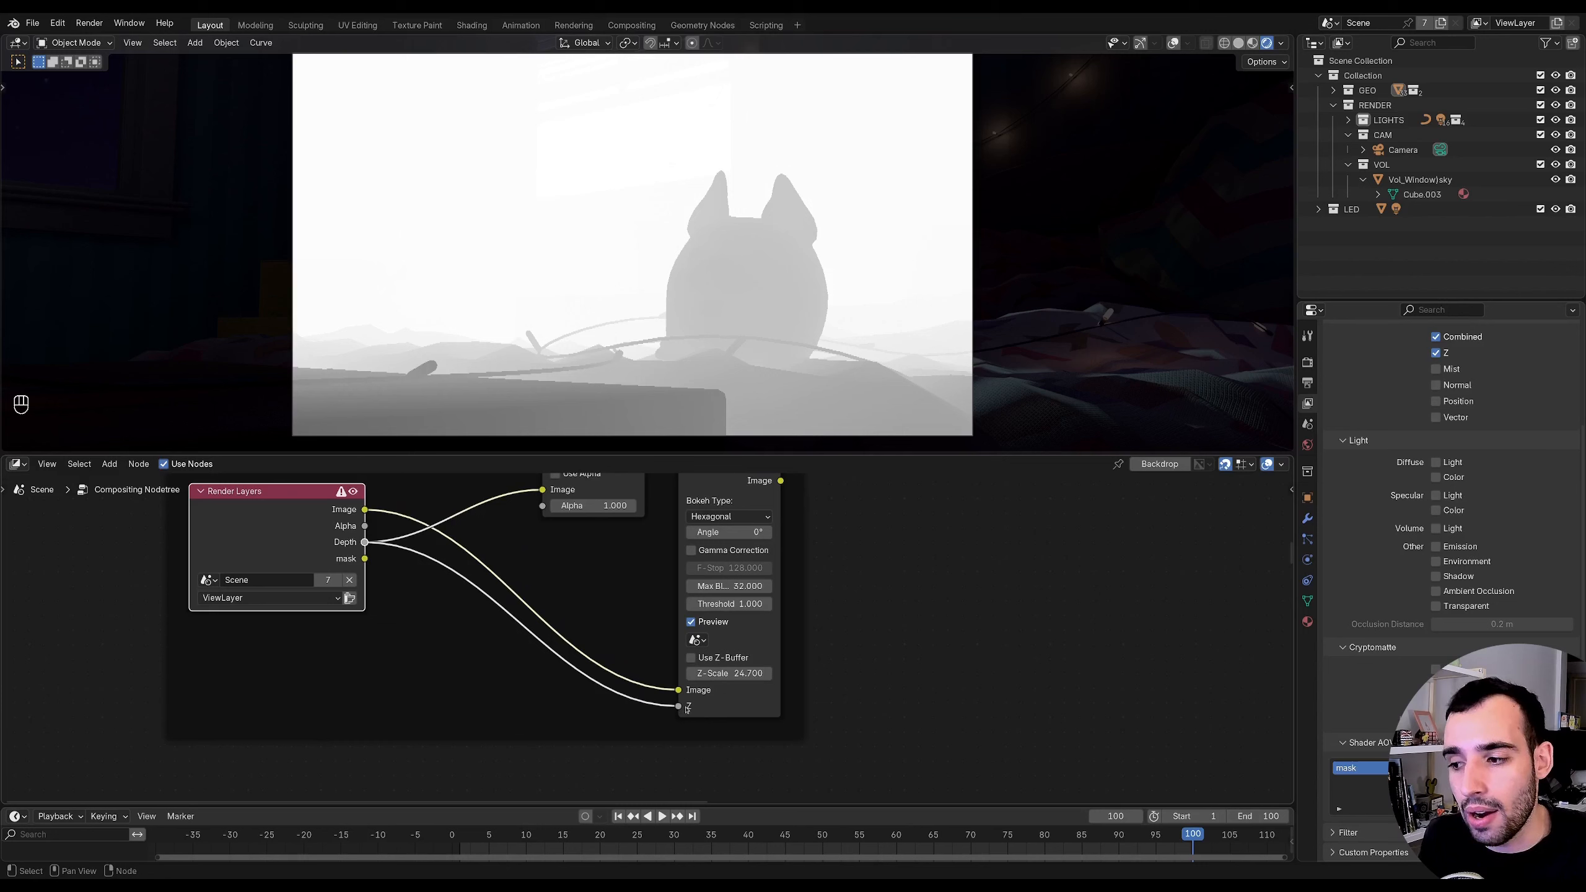
pyautogui.moveTo(365, 542); pyautogui.dragTo(418, 669)
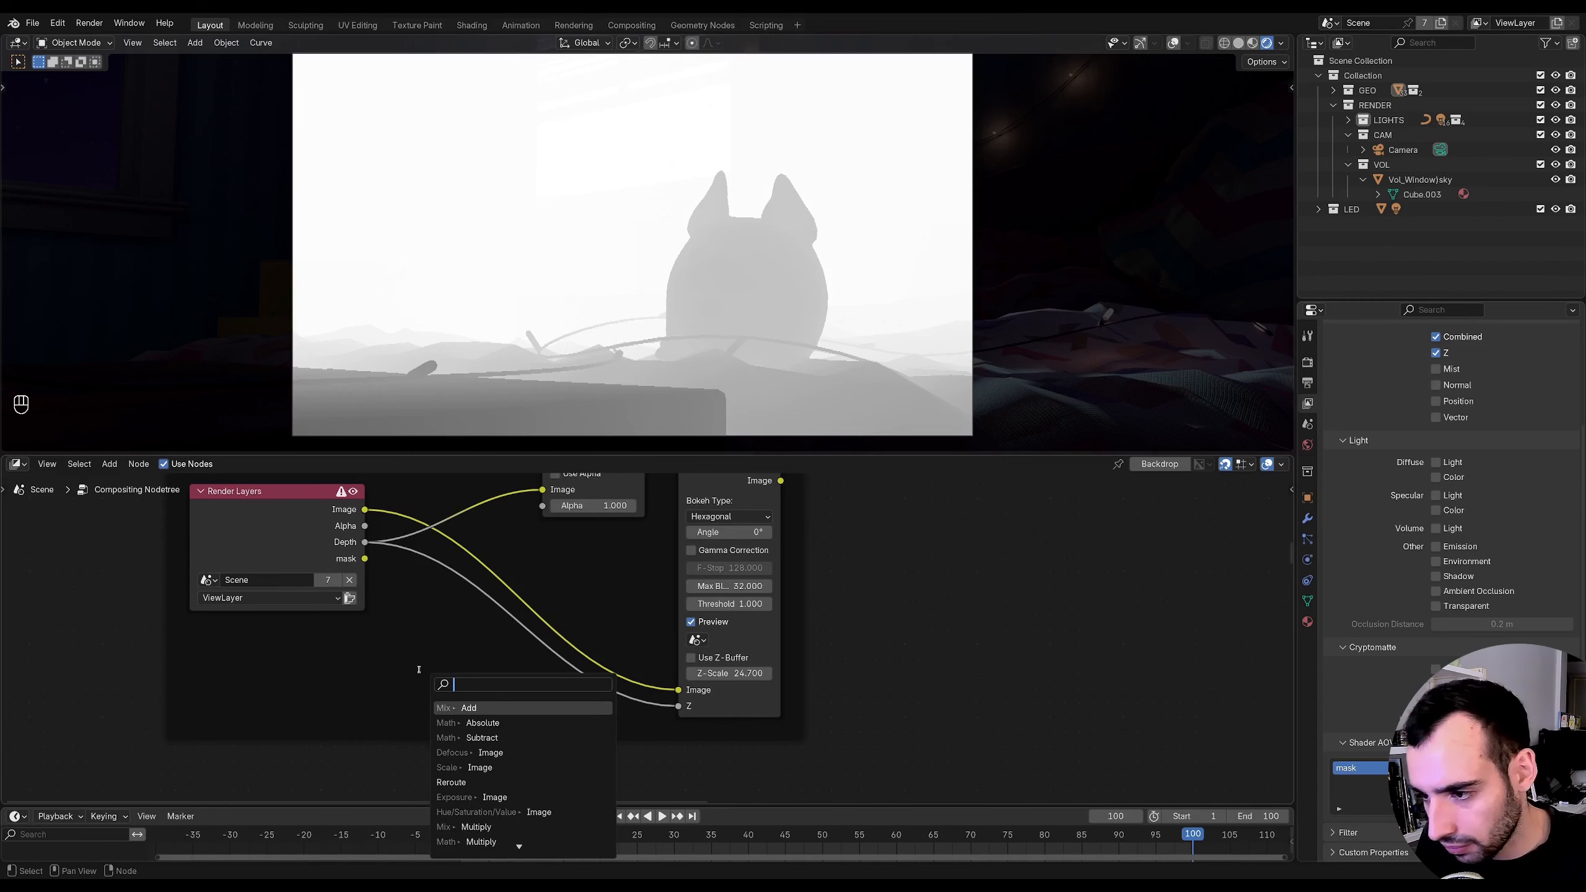
pyautogui.write('su')
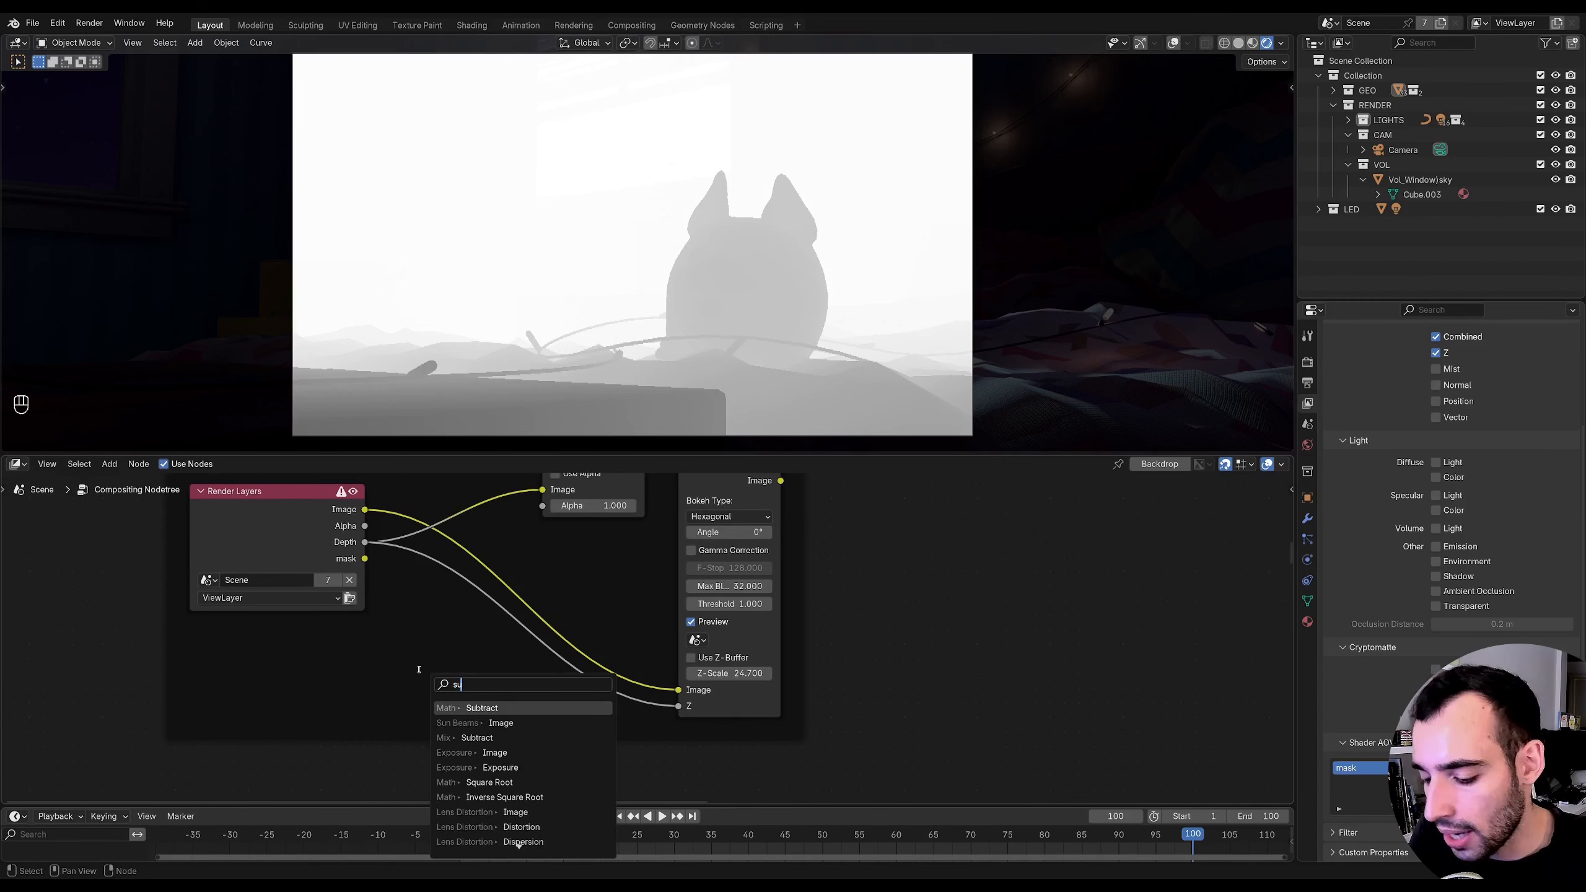
pyautogui.press('Return')
pyautogui.click(406, 637)
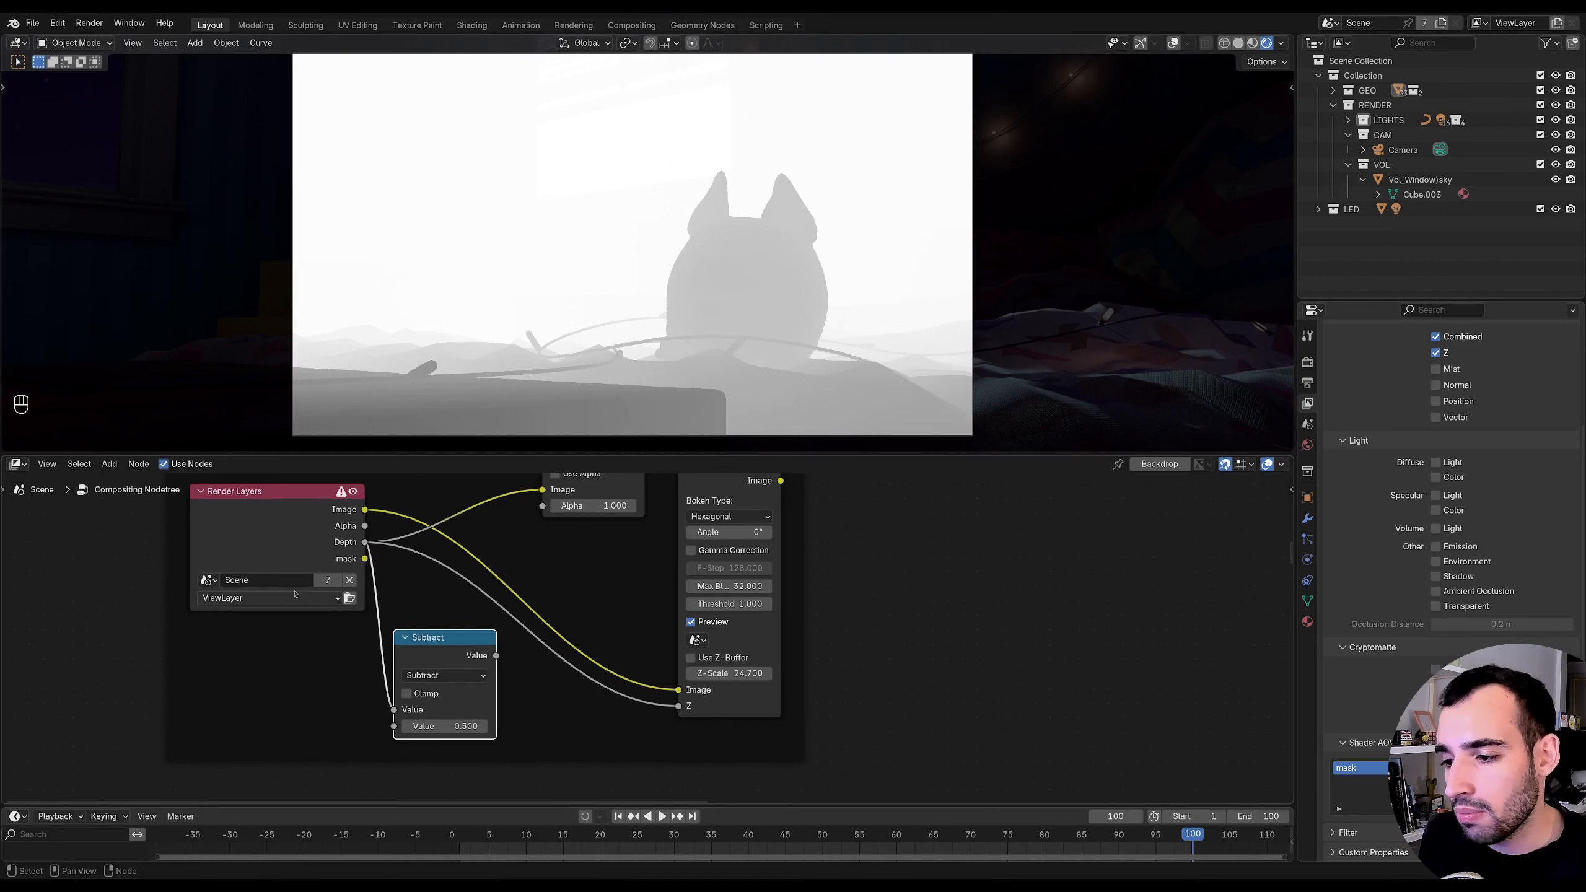
pyautogui.press('g')
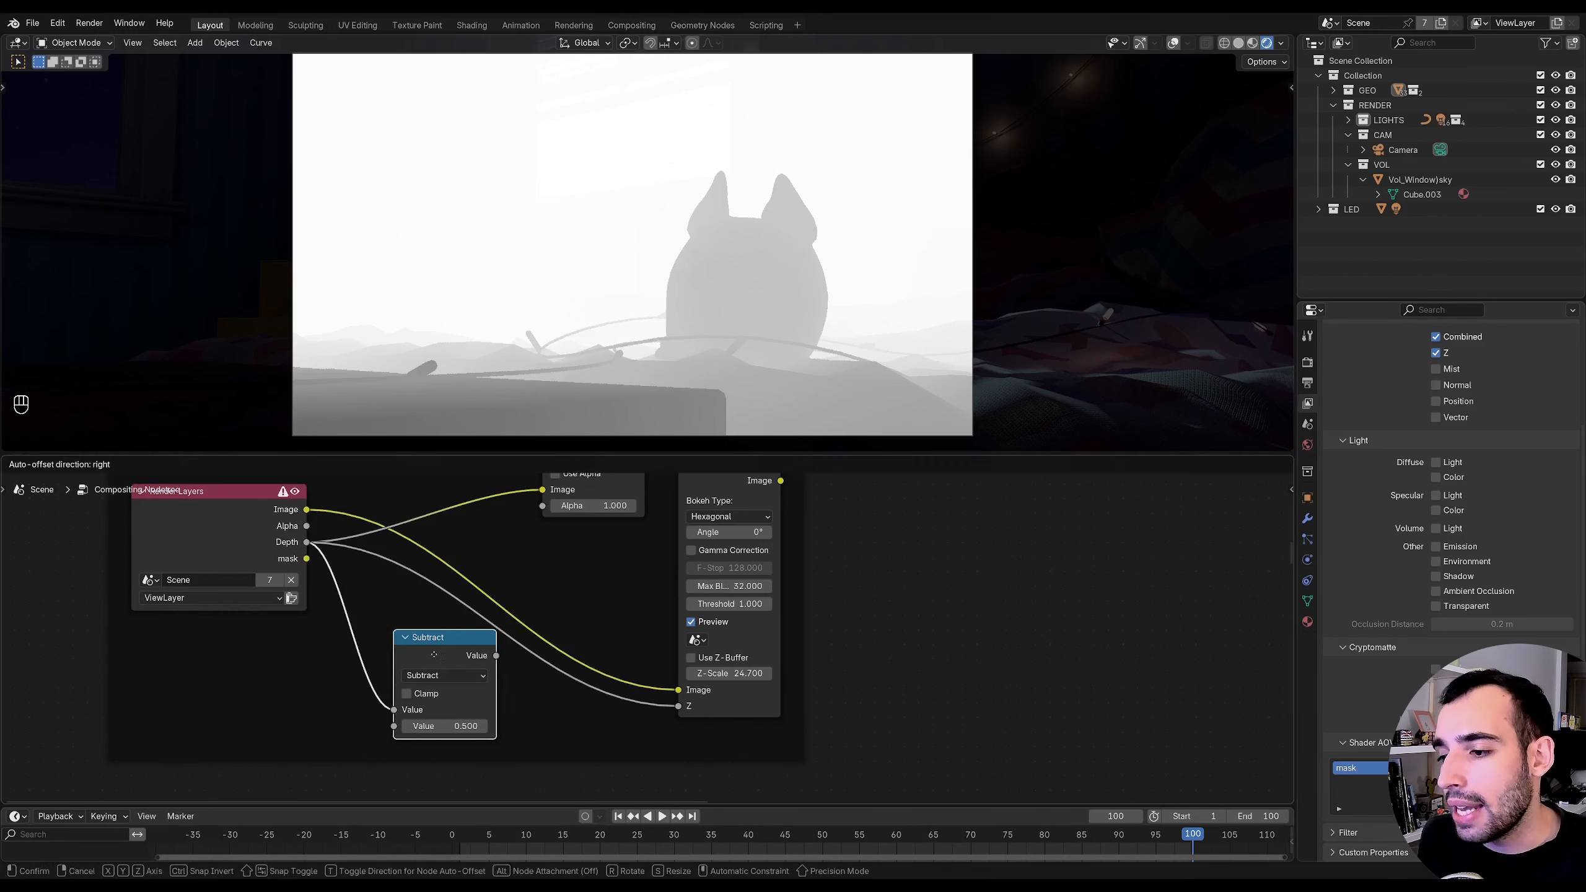
pyautogui.click(405, 654)
# - Add an Absolute math node after the Subtract node and preview its output
pyautogui.moveTo(678, 690); pyautogui.dragTo(512, 615)
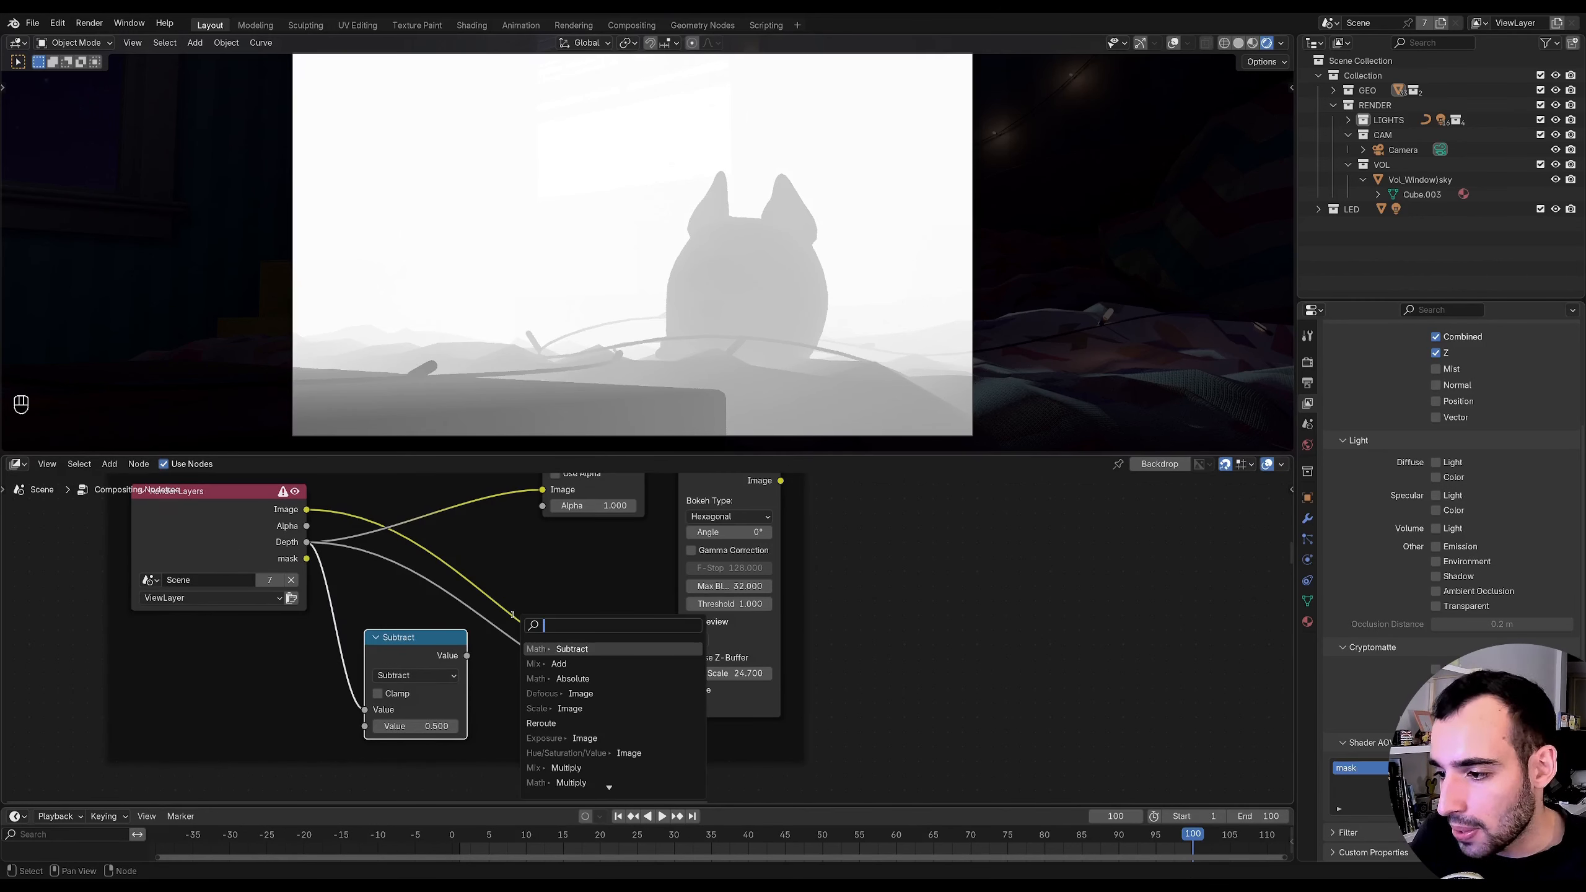
pyautogui.press('Down')
pyautogui.press('Down')
pyautogui.press('Return')
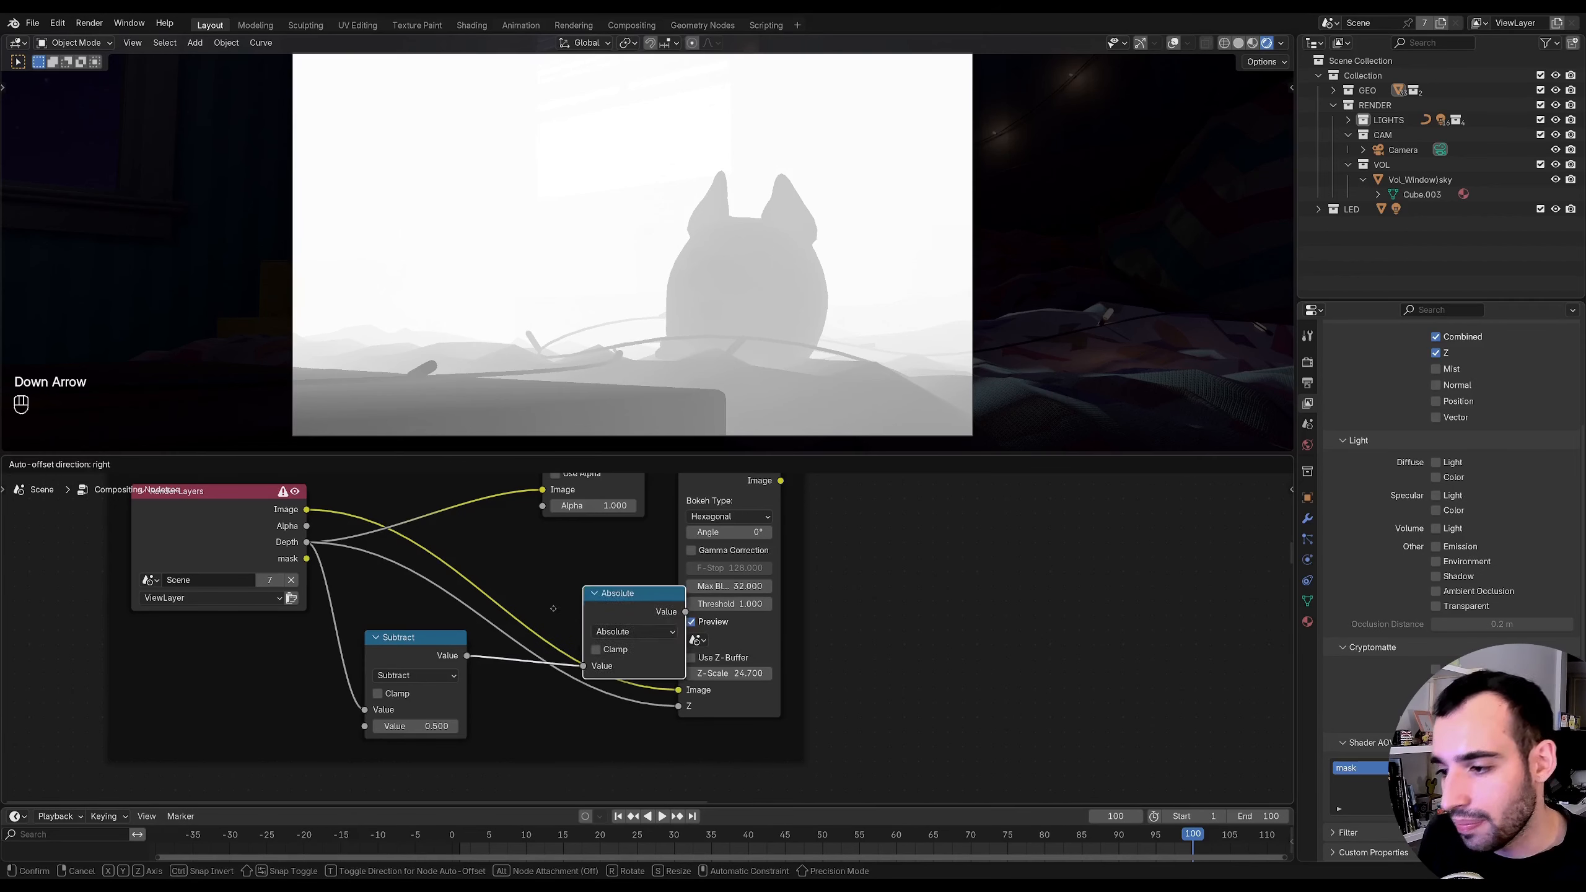
pyautogui.click(483, 656)
pyautogui.keyDown('ctrl'); pyautogui.keyDown('shift'); pyautogui.click(552, 660); pyautogui.keyUp('shift'); pyautogui.keyUp('ctrl')
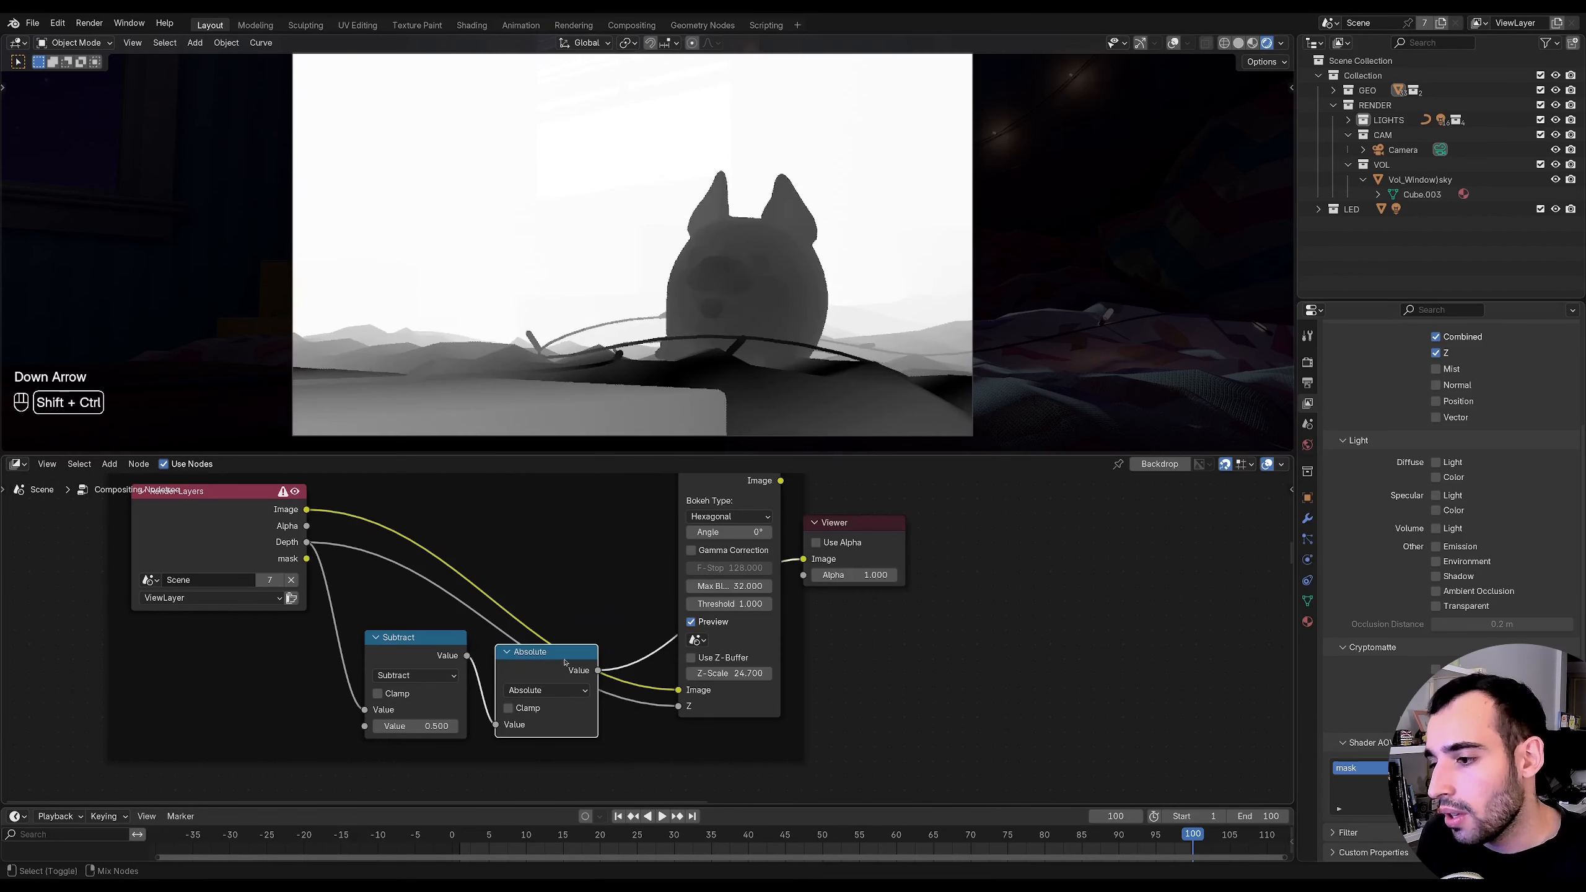
# - Compare the Subtract and Absolute previews while adjusting the Subtract value, and set it to 0.570
pyautogui.keyDown('ctrl'); pyautogui.keyDown('shift'); pyautogui.click(415, 650); pyautogui.keyUp('shift'); pyautogui.keyUp('ctrl')
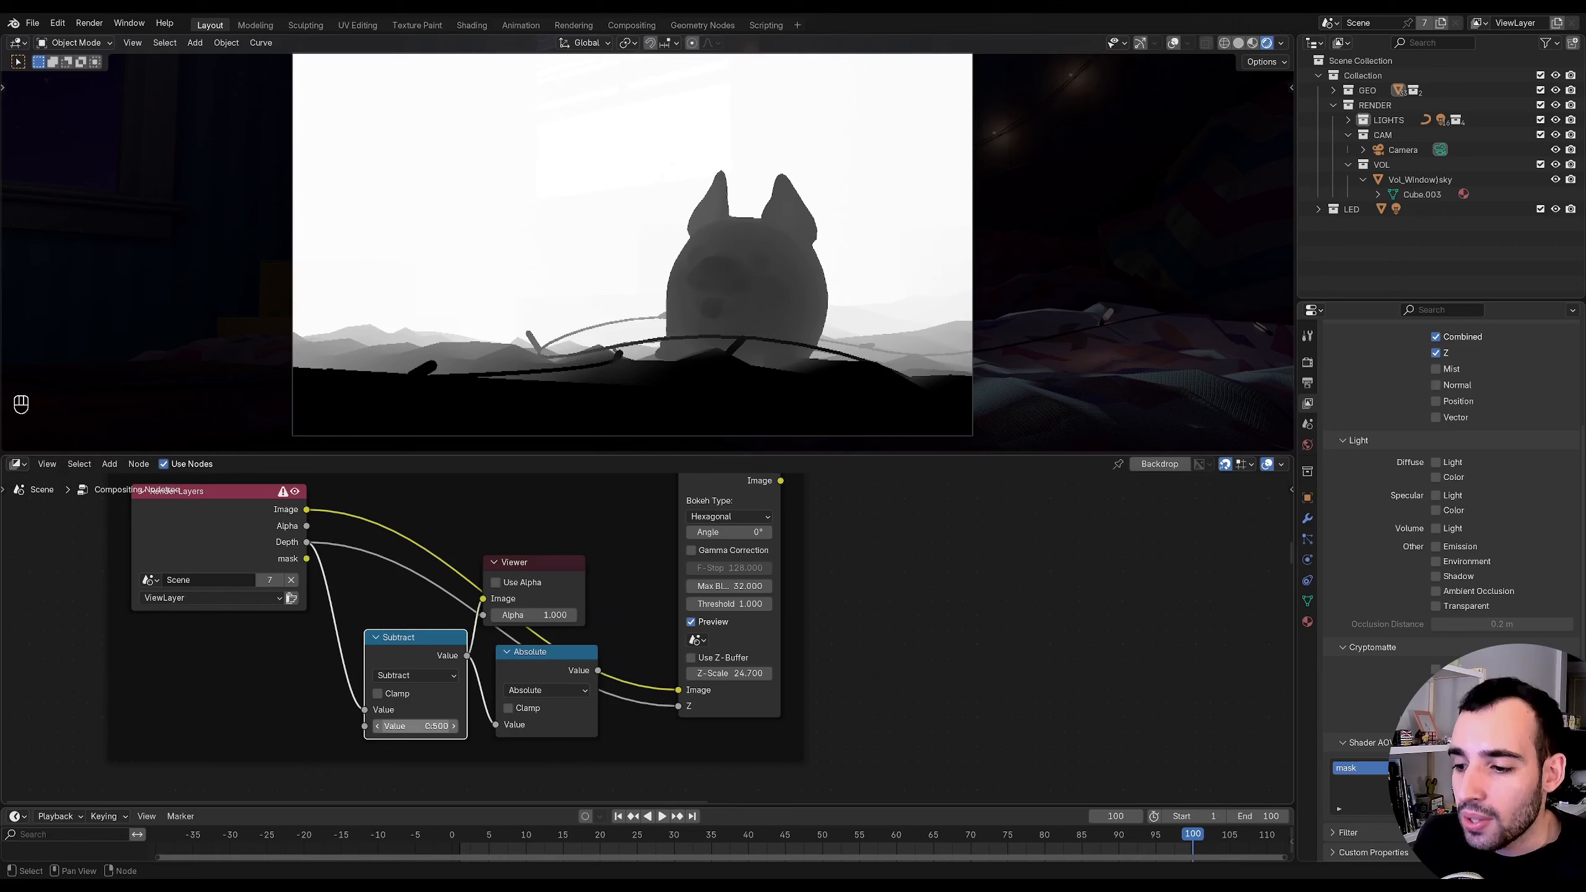
pyautogui.moveTo(419, 726)
pyautogui.keyDown('shift'); pyautogui.mouseDown()
pyautogui.moveTo(381, 726)
pyautogui.moveTo(498, 707)
pyautogui.moveTo(438, 709)
pyautogui.mouseUp(); pyautogui.keyUp('shift')
pyautogui.keyDown('shift'); pyautogui.moveTo(426, 709); pyautogui.dragTo(419, 708); pyautogui.keyUp('shift')
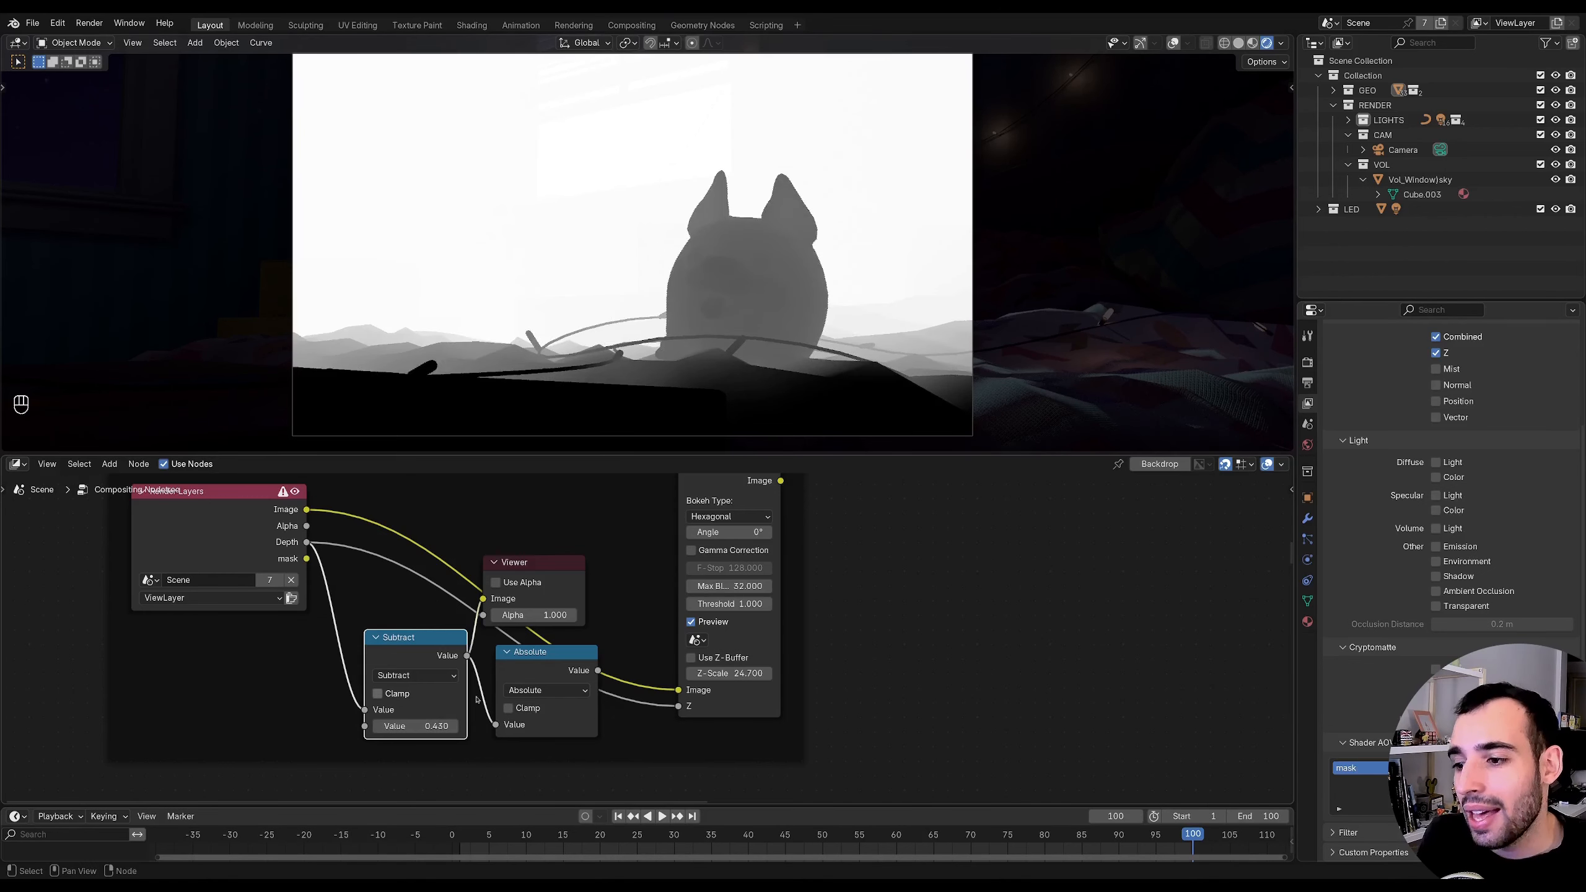
pyautogui.keyDown('ctrl'); pyautogui.keyDown('shift'); pyautogui.click(577, 670); pyautogui.keyUp('shift'); pyautogui.keyUp('ctrl')
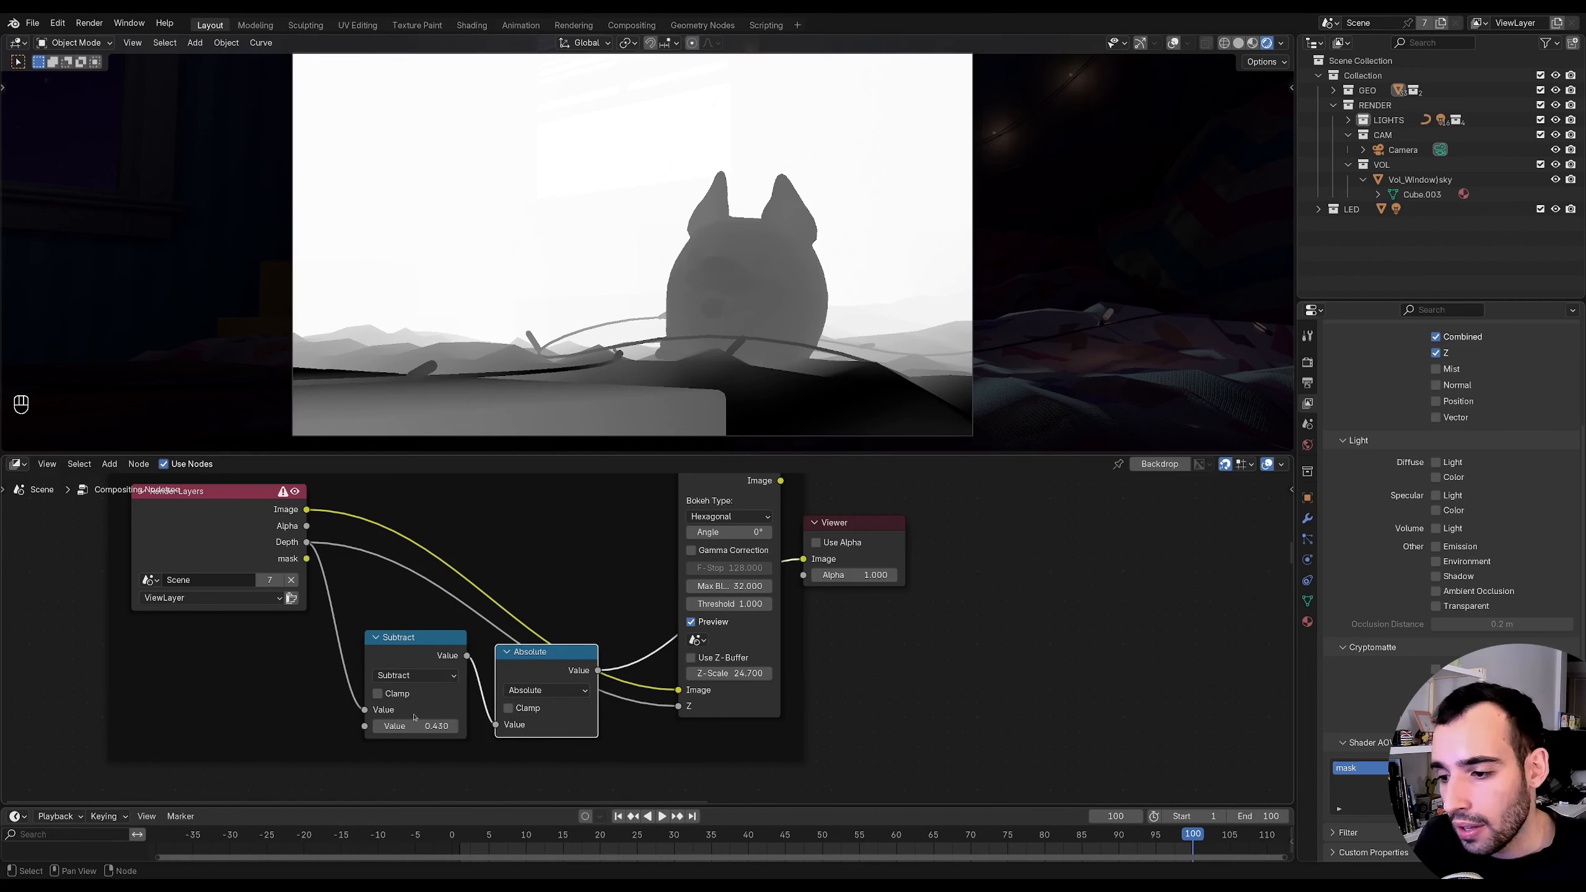
pyautogui.keyDown('shift'); pyautogui.moveTo(417, 727); pyautogui.dragTo(444, 727); pyautogui.keyUp('shift')
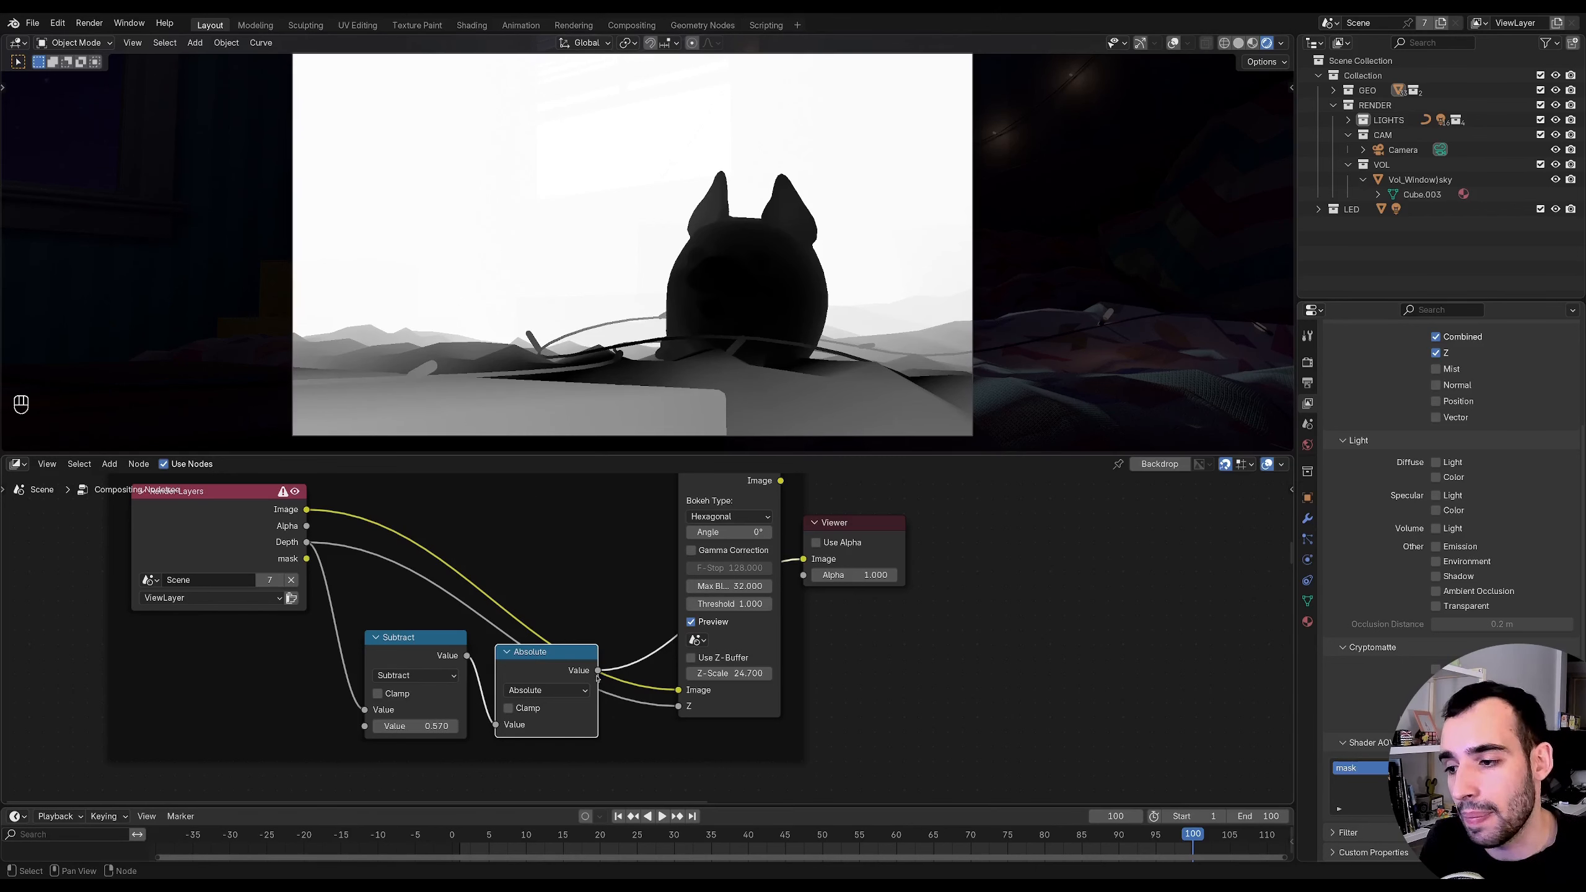
# - Connect the Absolute node to the Defocus node's Z input, preview the Defocus result, and move the Viewer node aside
pyautogui.moveTo(598, 672); pyautogui.dragTo(675, 712)
pyautogui.moveTo(655, 597); pyautogui.dragTo(474, 690, button='middle')
pyautogui.keyDown('ctrl'); pyautogui.keyDown('shift'); pyautogui.click(569, 572); pyautogui.keyUp('shift'); pyautogui.keyUp('ctrl')
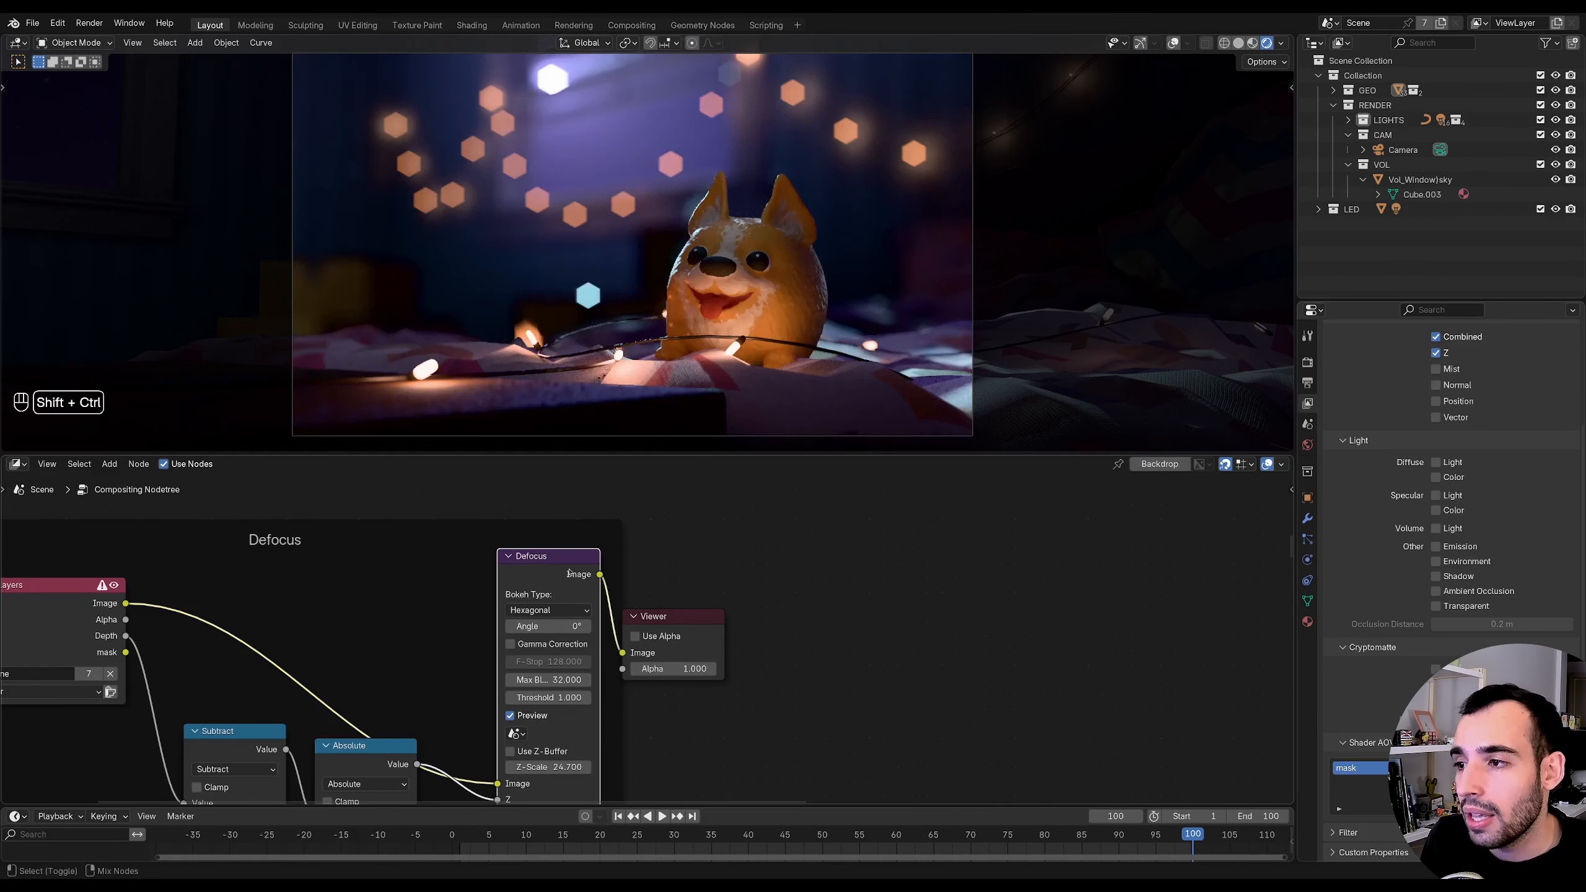
pyautogui.moveTo(699, 619); pyautogui.dragTo(800, 604)
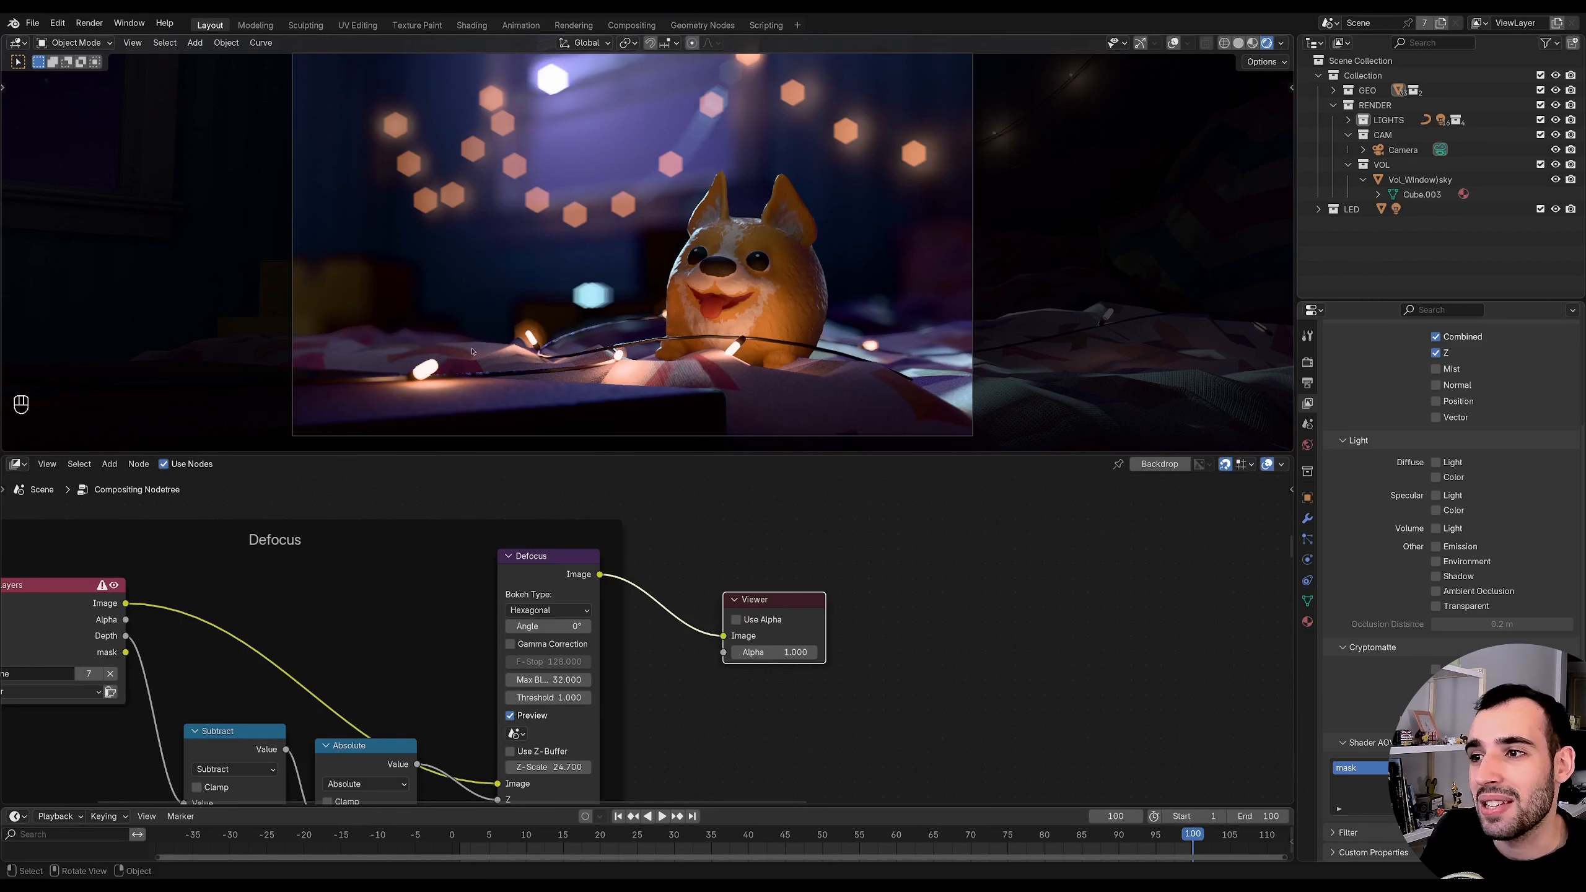
# - Copy the Subtract and Absolute nodes from the Defocus frame and paste them into the Bokeh blur setup
pyautogui.moveTo(453, 637); pyautogui.dragTo(481, 613, button='middle')
pyautogui.moveTo(477, 675); pyautogui.dragTo(268, 775)
pyautogui.hotkey('ctrl', 'c')
pyautogui.keyDown('ctrl'); pyautogui.moveTo(550, 738); pyautogui.dragTo(562, 531, button='middle'); pyautogui.keyUp('ctrl')
pyautogui.moveTo(562, 749); pyautogui.dragTo(583, 563, button='middle')
pyautogui.keyDown('ctrl'); pyautogui.moveTo(583, 673); pyautogui.dragTo(681, 614, button='middle'); pyautogui.keyUp('ctrl')
pyautogui.hotkey('ctrl', 'v')
# - Link Depth through the pasted Subtract and Absolute nodes to the Bokeh Blur's Size input, and preview the Bokeh Blur output
pyautogui.moveTo(494, 657); pyautogui.dragTo(511, 693)
pyautogui.moveTo(715, 659); pyautogui.dragTo(809, 643)
pyautogui.moveTo(517, 586); pyautogui.dragTo(666, 682)
pyautogui.moveTo(671, 660); pyautogui.dragTo(689, 655)
pyautogui.moveTo(850, 563); pyautogui.dragTo(632, 568, button='middle')
pyautogui.keyDown('ctrl'); pyautogui.keyDown('shift'); pyautogui.click(709, 578); pyautogui.keyUp('shift'); pyautogui.keyUp('ctrl')
pyautogui.scroll(2, 632, 567)
pyautogui.moveTo(574, 617); pyautogui.dragTo(509, 649, button='middle')
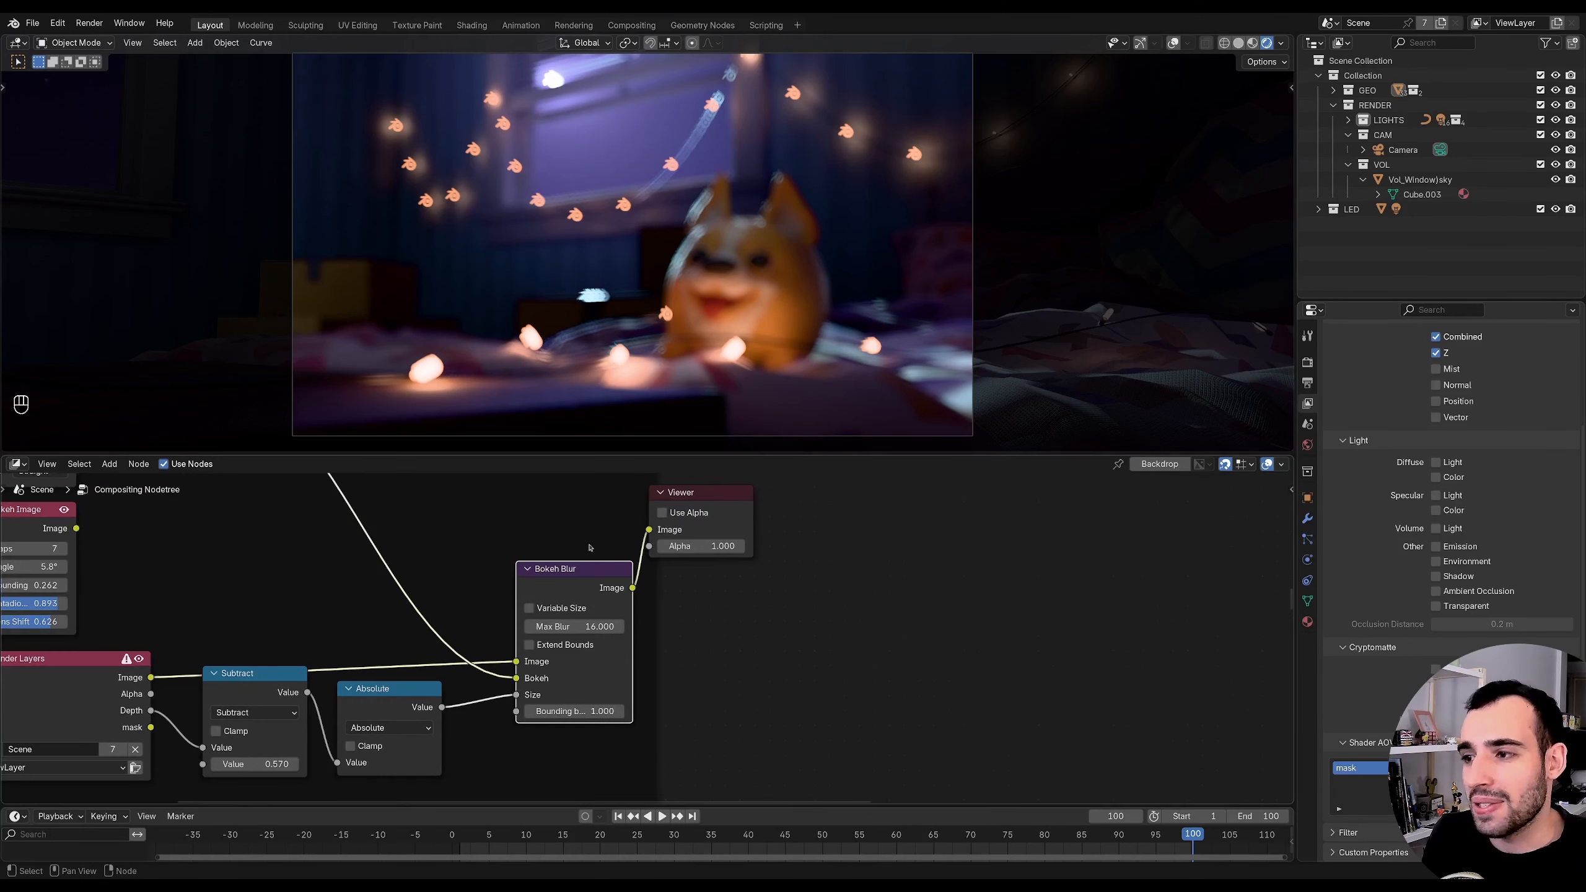
# - Enable Variable Size on the Bokeh Blur, set Max Blur to 50, and space out the Bokeh Blur and Viewer nodes
pyautogui.click(530, 611)
pyautogui.doubleClick(573, 626)
pyautogui.write('50')
pyautogui.press('Return')
pyautogui.moveTo(569, 546)
pyautogui.mouseDown(button='middle')
pyautogui.moveTo(584, 537)
pyautogui.moveTo(570, 531)
pyautogui.mouseUp(button='middle')
pyautogui.moveTo(577, 519); pyautogui.dragTo(619, 618)
pyautogui.moveTo(569, 562); pyautogui.dragTo(628, 562)
pyautogui.click(721, 479)
pyautogui.moveTo(720, 479); pyautogui.dragTo(917, 511)
pyautogui.moveTo(635, 563); pyautogui.dragTo(680, 563)
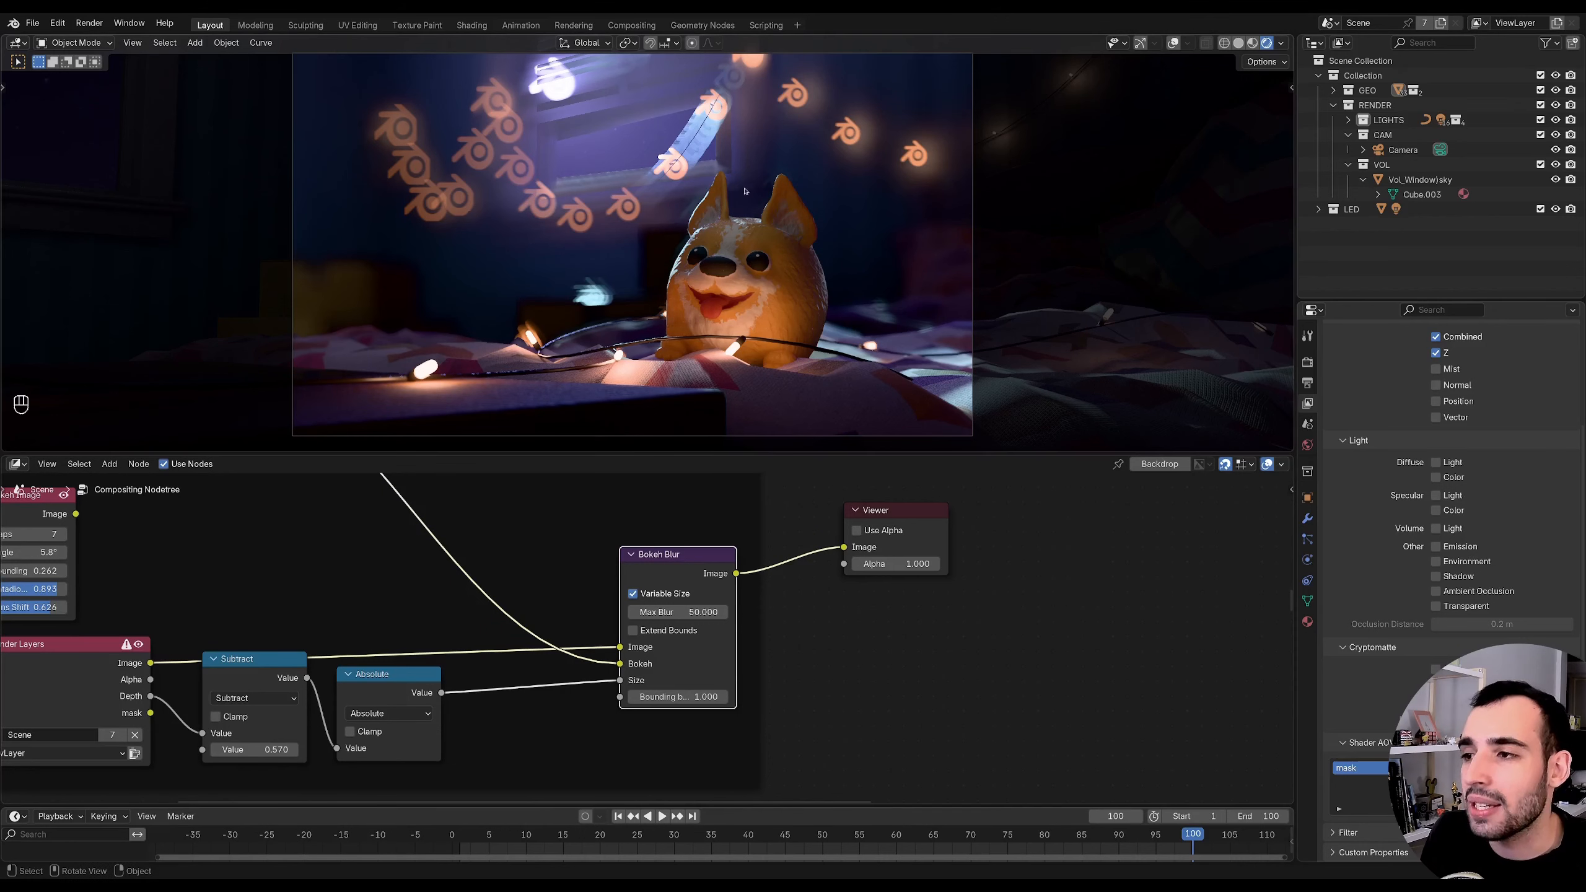
# - Insert a Multiply math node with value 0.500 between the Absolute node and the Bokeh Blur's Size input
pyautogui.moveTo(567, 659); pyautogui.dragTo(575, 622, button='middle')
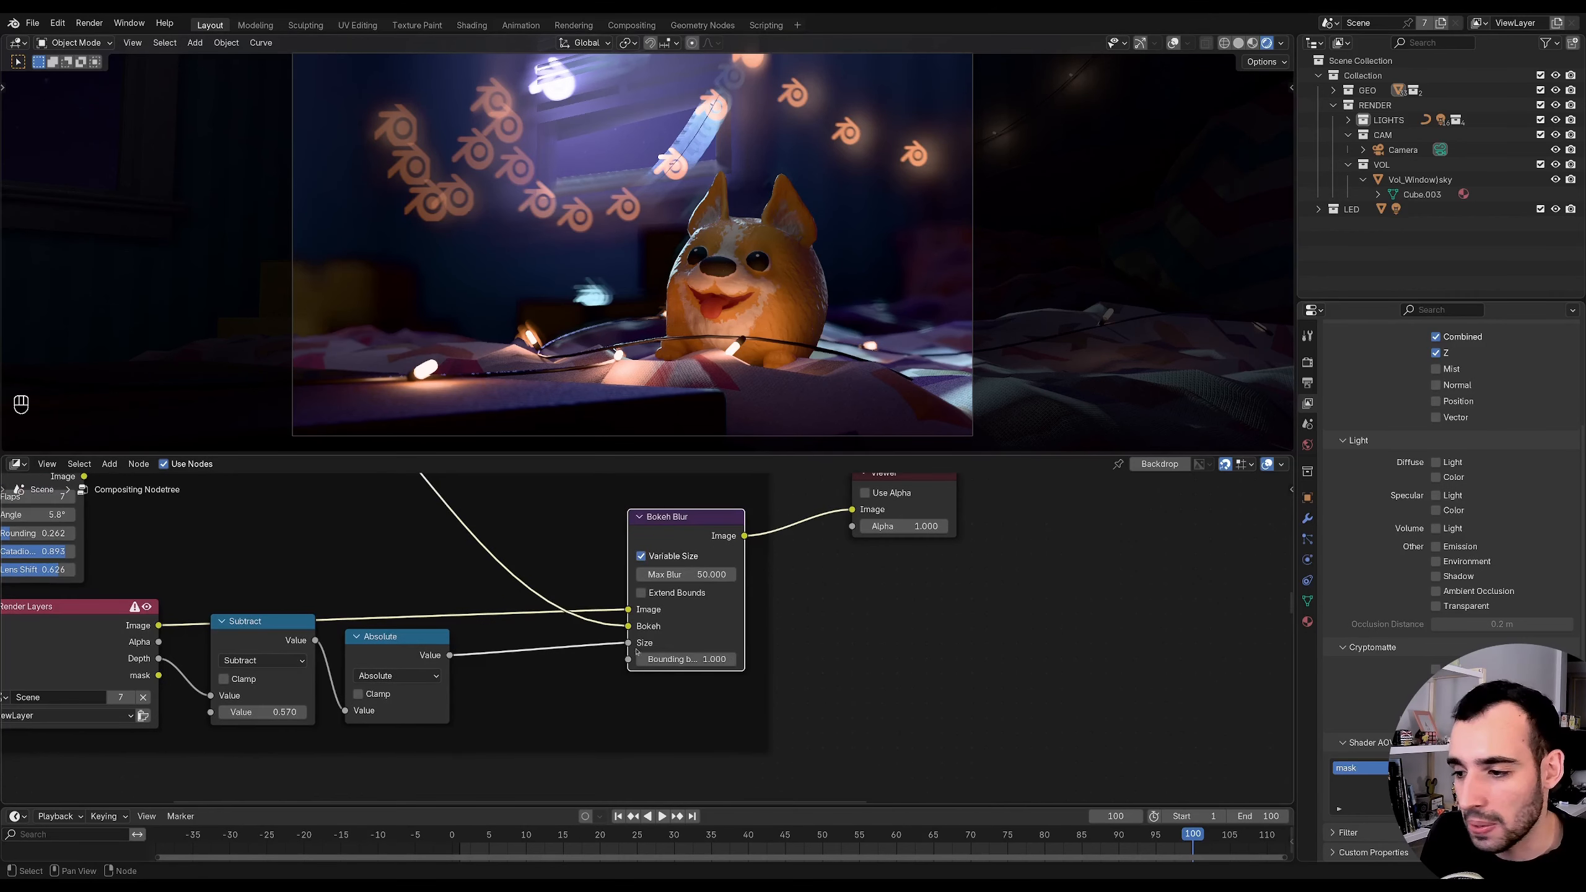
pyautogui.moveTo(450, 656); pyautogui.dragTo(458, 704)
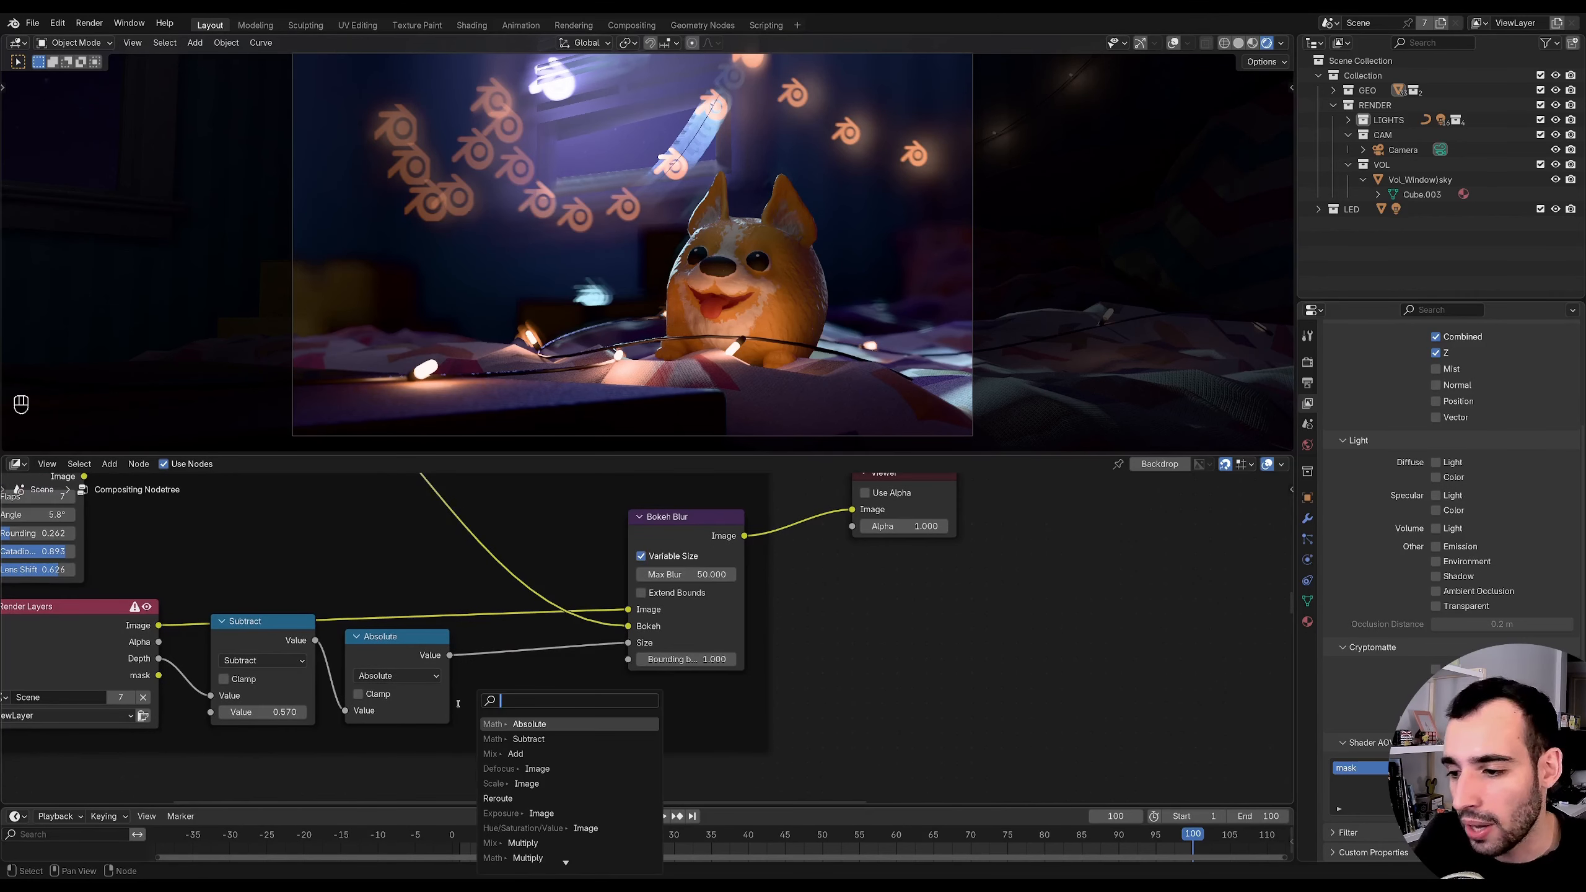
pyautogui.write('mult')
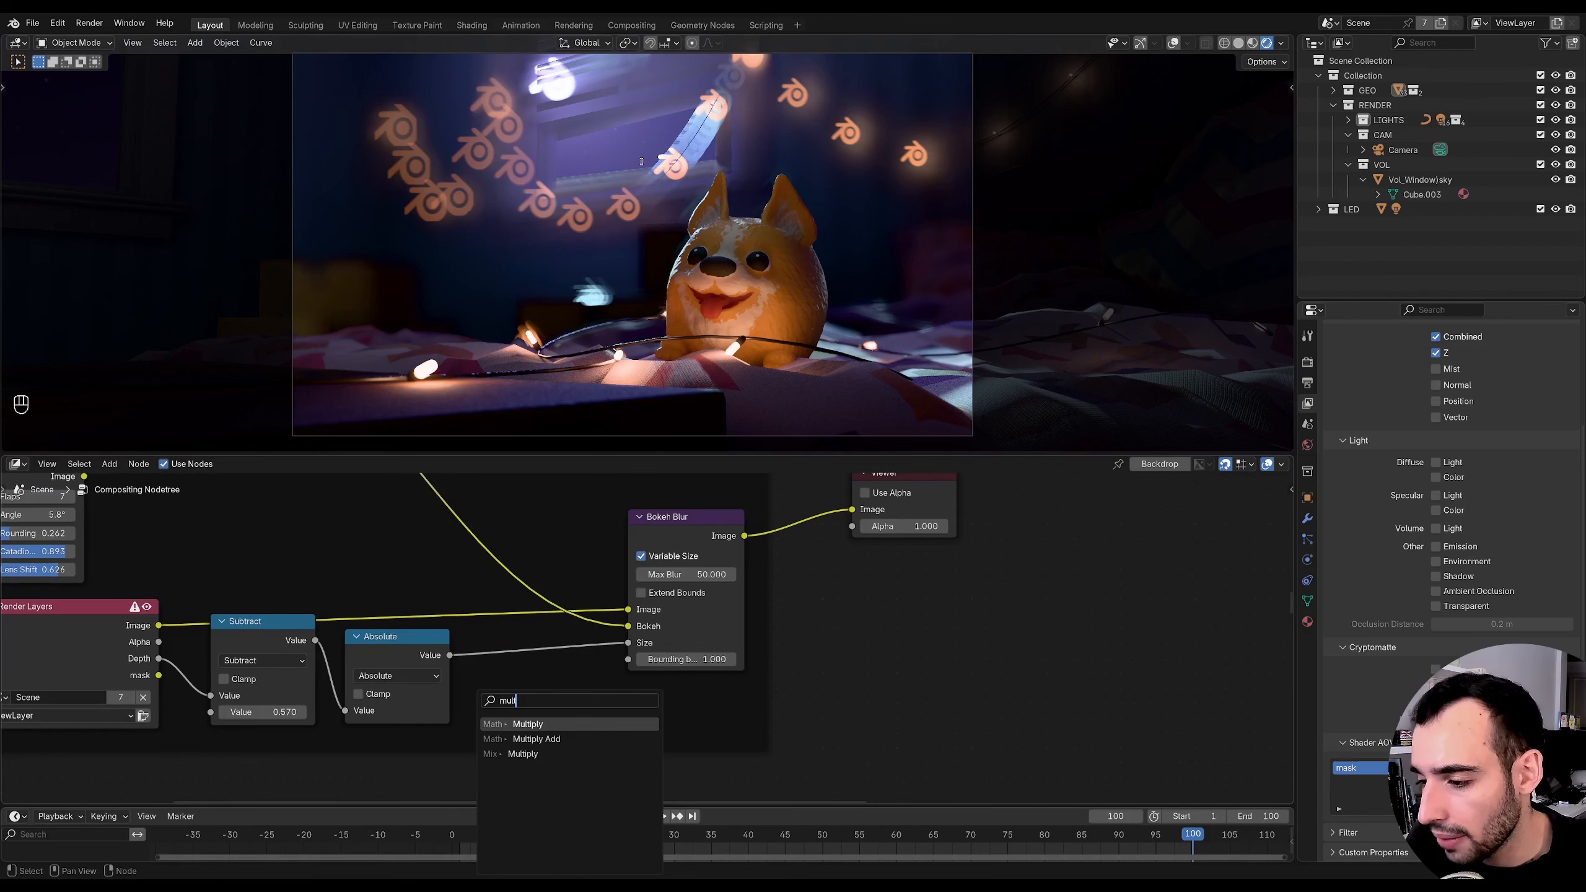
pyautogui.press('Return')
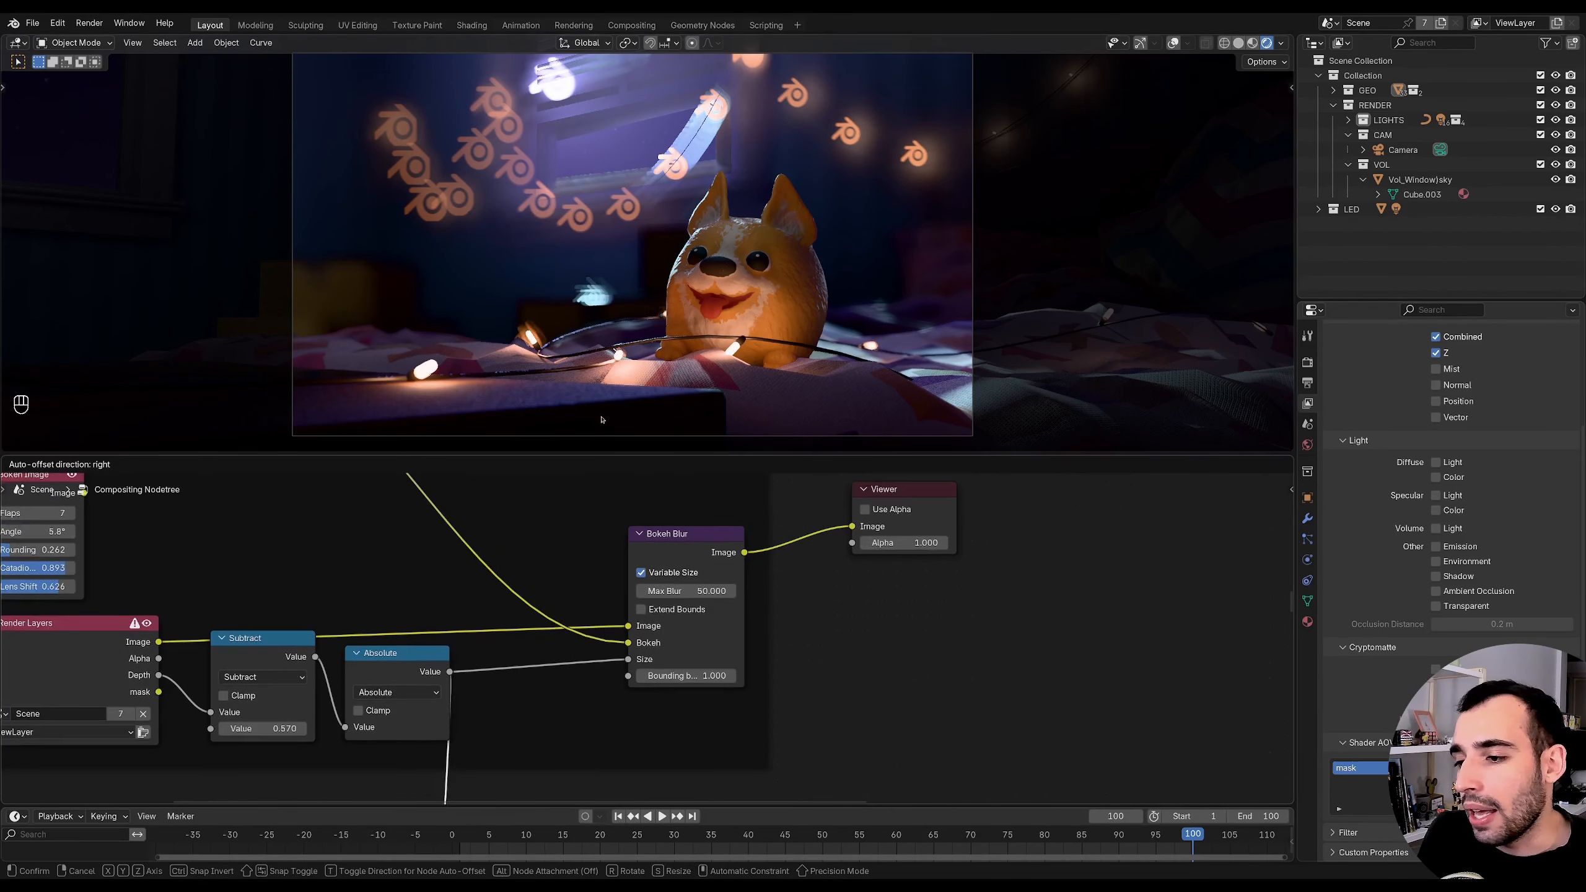
pyautogui.click(562, 799)
pyautogui.scroll(-5, 563, 799)
pyautogui.press('g')
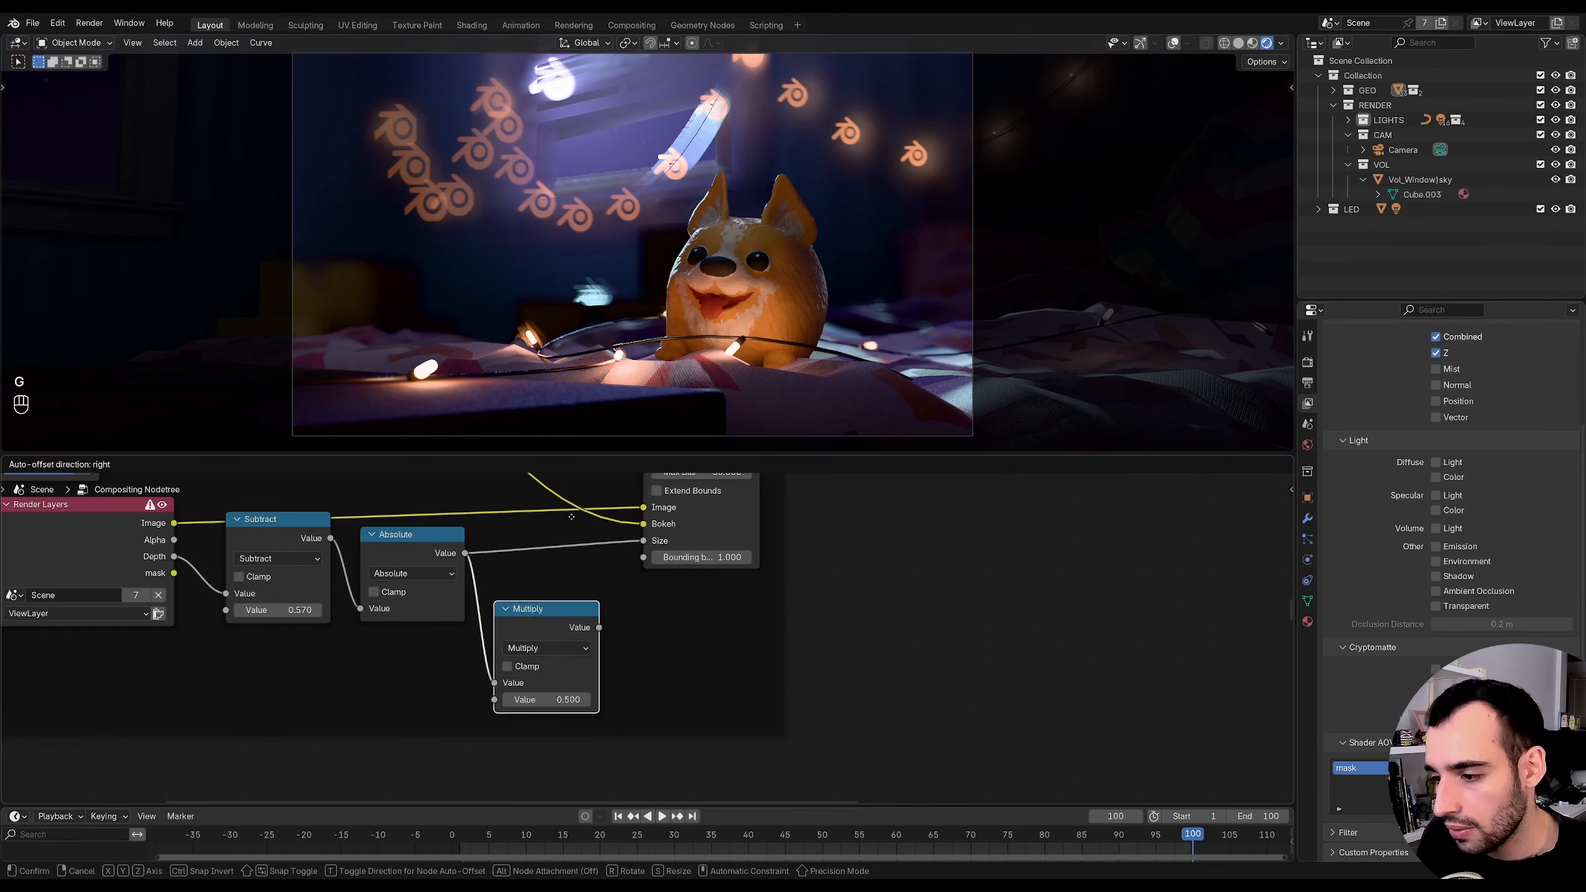
pyautogui.click(580, 614)
pyautogui.moveTo(614, 597); pyautogui.dragTo(643, 540)
pyautogui.press('g')
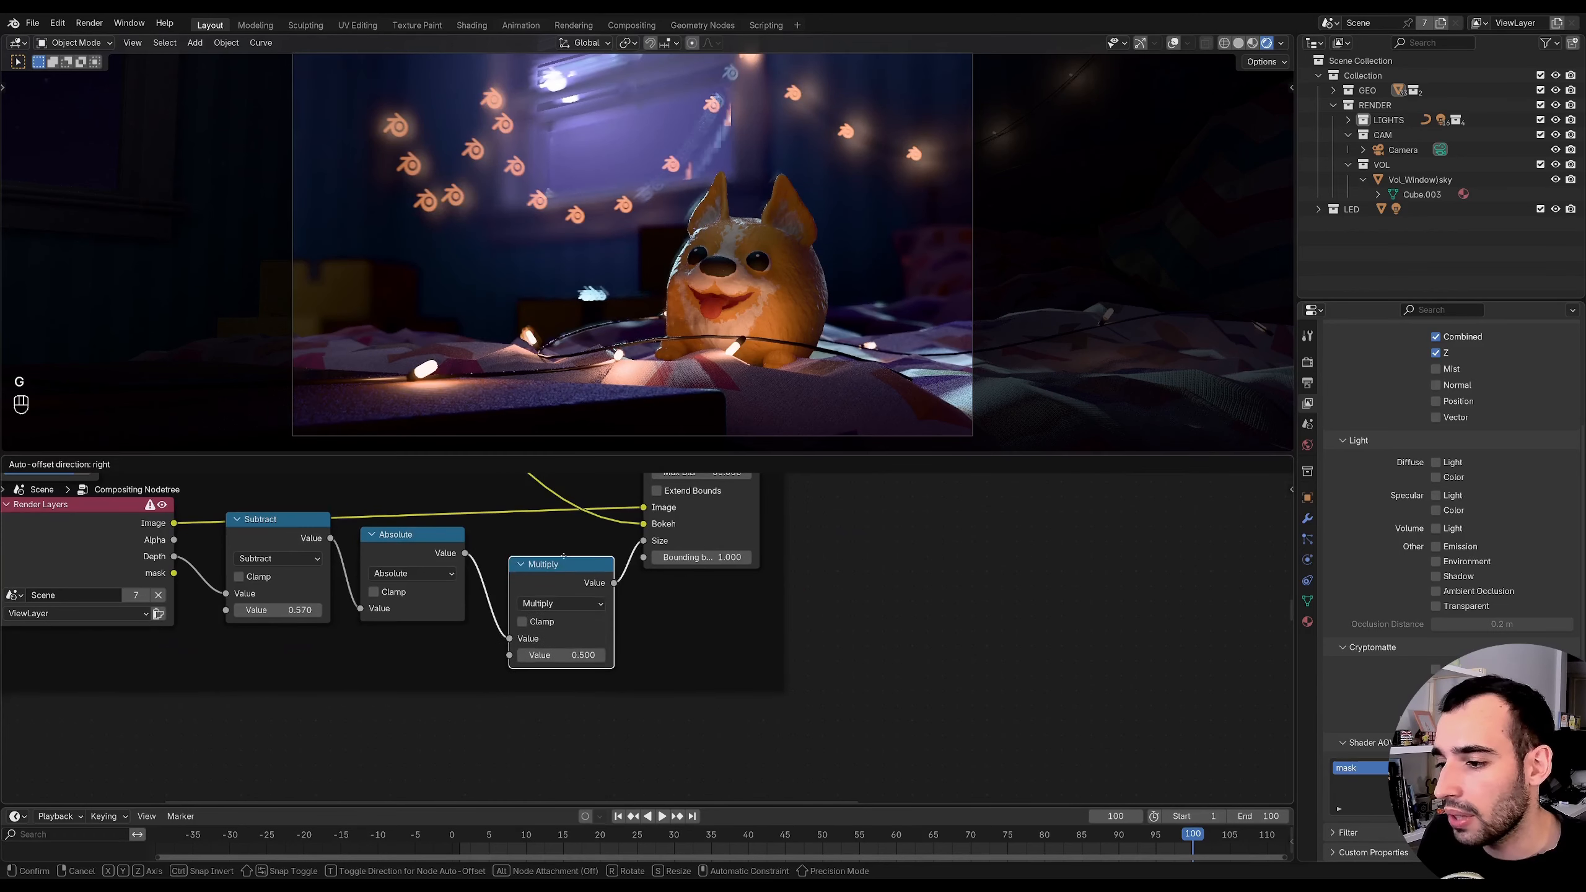
pyautogui.click(567, 574)
# - Raise the Subtract value driving the Bokeh Blur size to shift the focus, and maximize the node editor
pyautogui.keyDown('ctrl'); pyautogui.scroll(3, 568, 574); pyautogui.keyUp('ctrl')
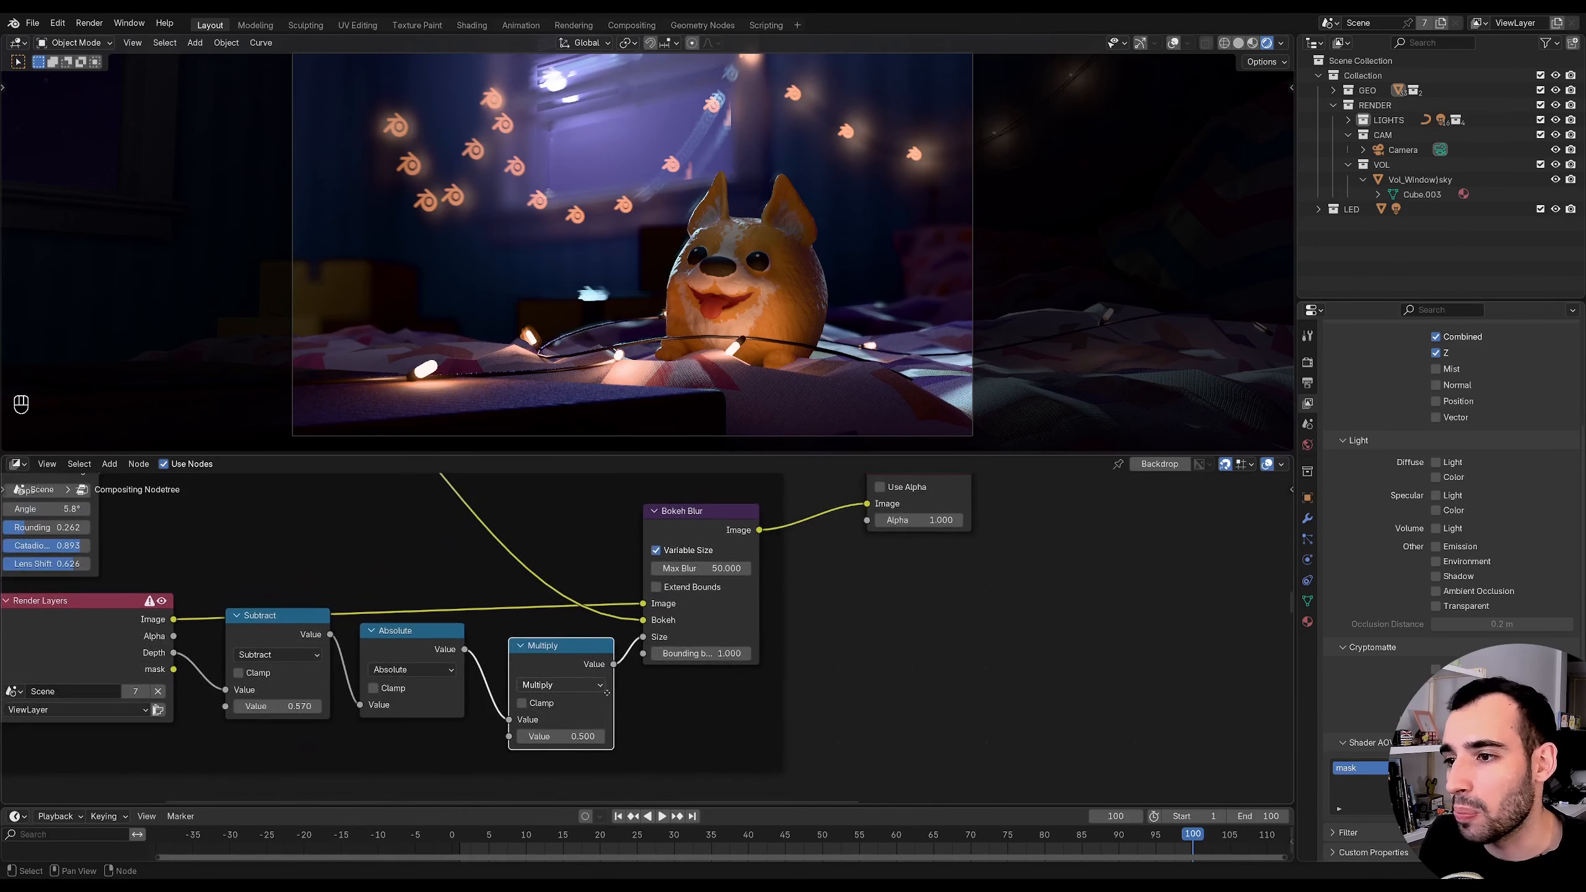
pyautogui.scroll(-1, 604, 629)
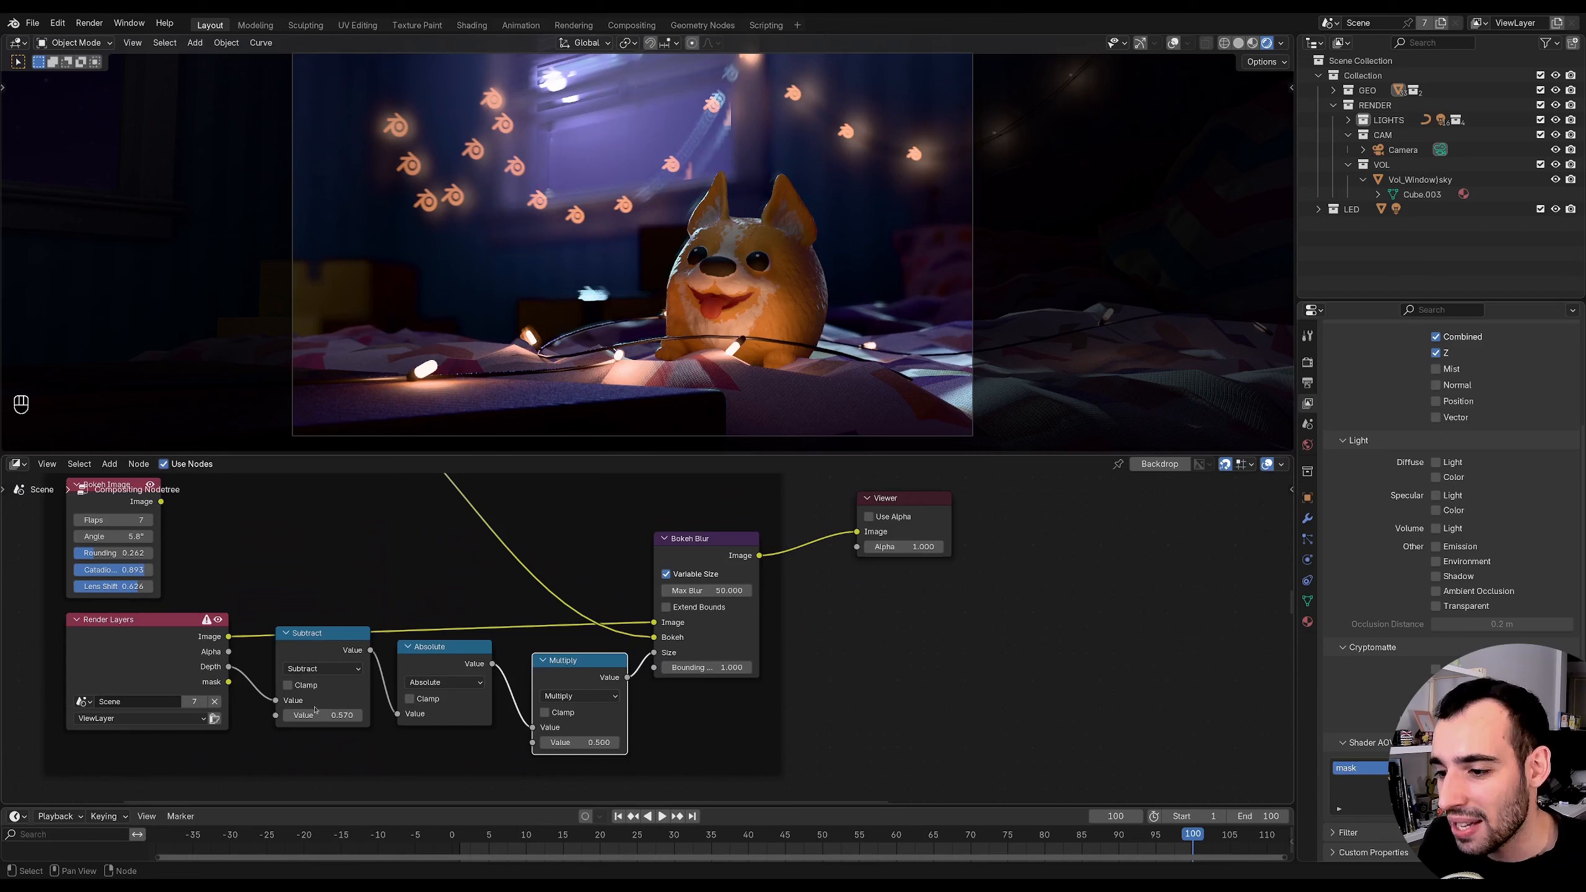
pyautogui.keyDown('shift'); pyautogui.moveTo(316, 710); pyautogui.dragTo(367, 694); pyautogui.keyUp('shift')
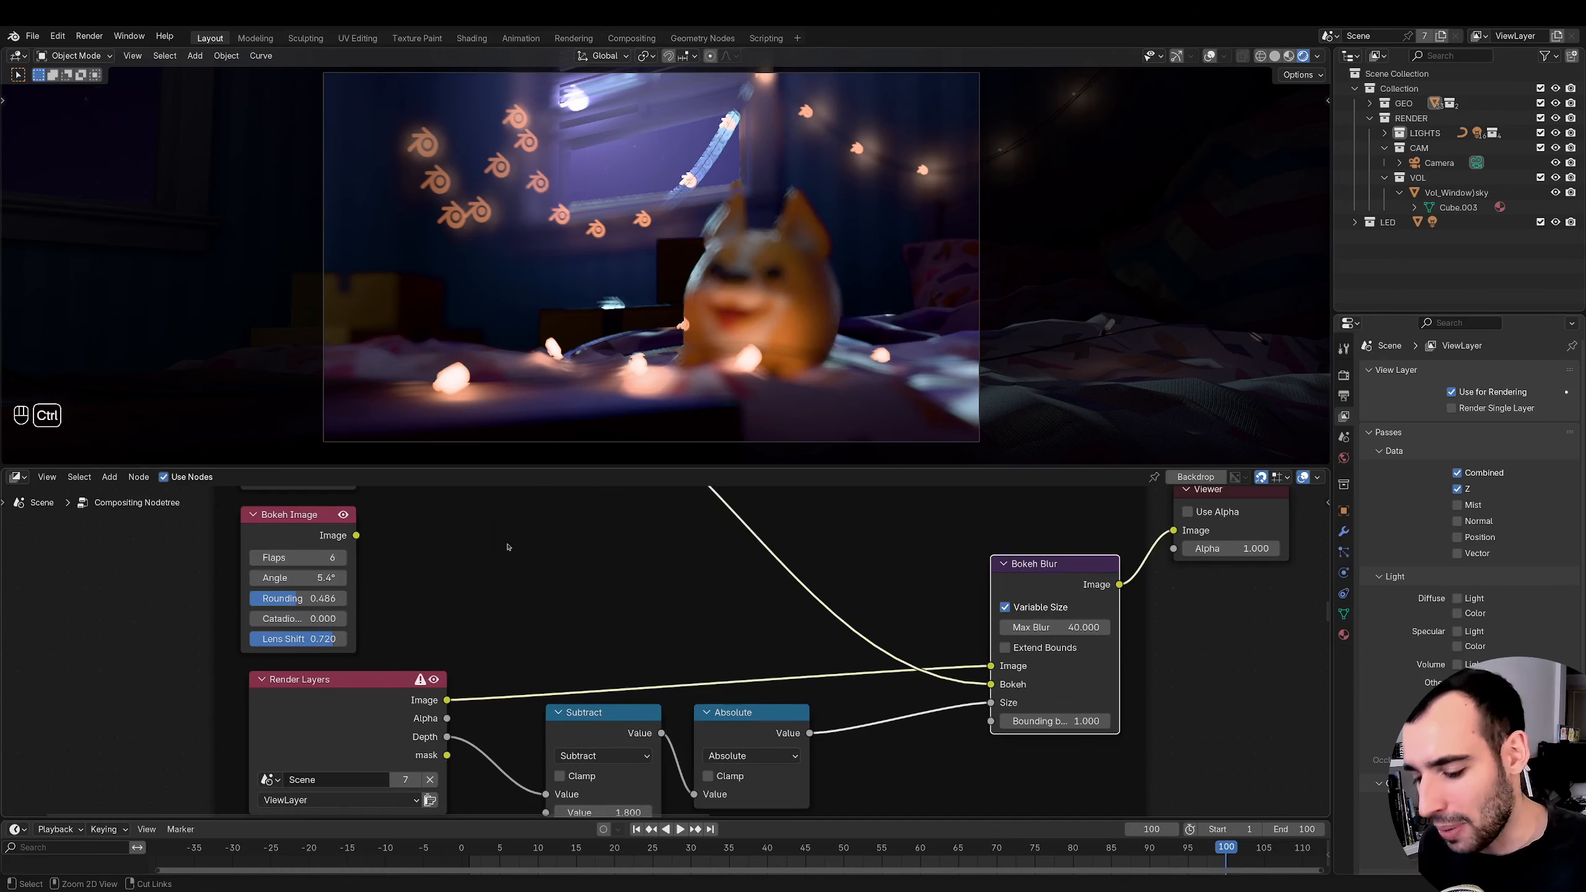
pyautogui.hotkey('ctrl', 'space')
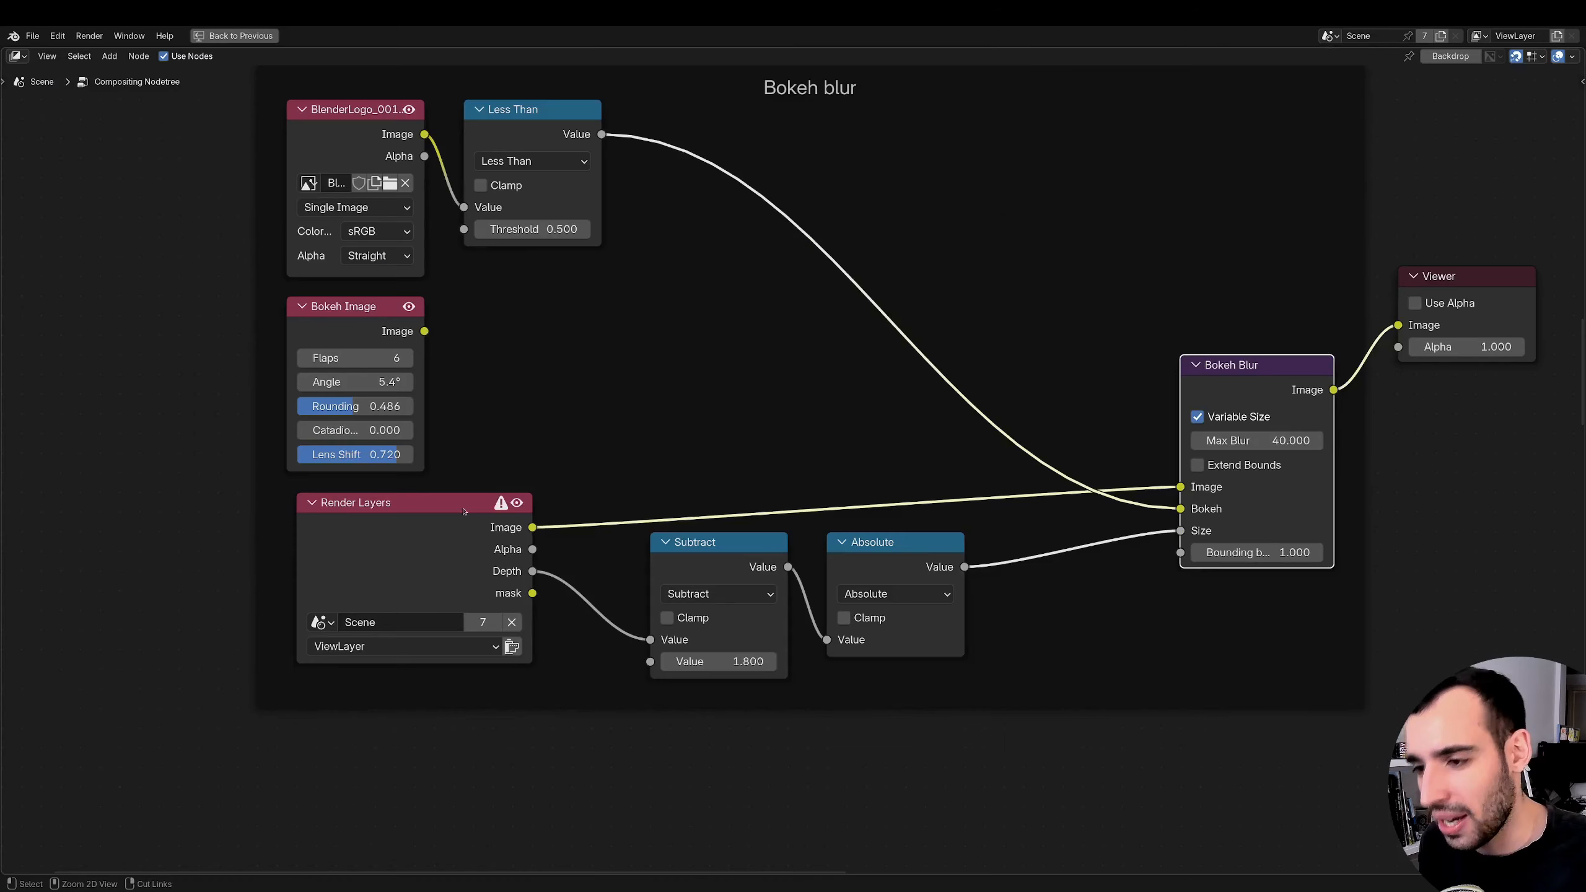
# - Show the node editor's tools and draw a tall rectangular picture frame with the Annotate tool in the empty space beside the Bokeh blur frame
pyautogui.scroll(-5, 464, 512)
pyautogui.moveTo(128, 360); pyautogui.dragTo(386, 415, button='middle')
pyautogui.press('n')
pyautogui.moveTo(300, 446); pyautogui.dragTo(486, 466, button='middle')
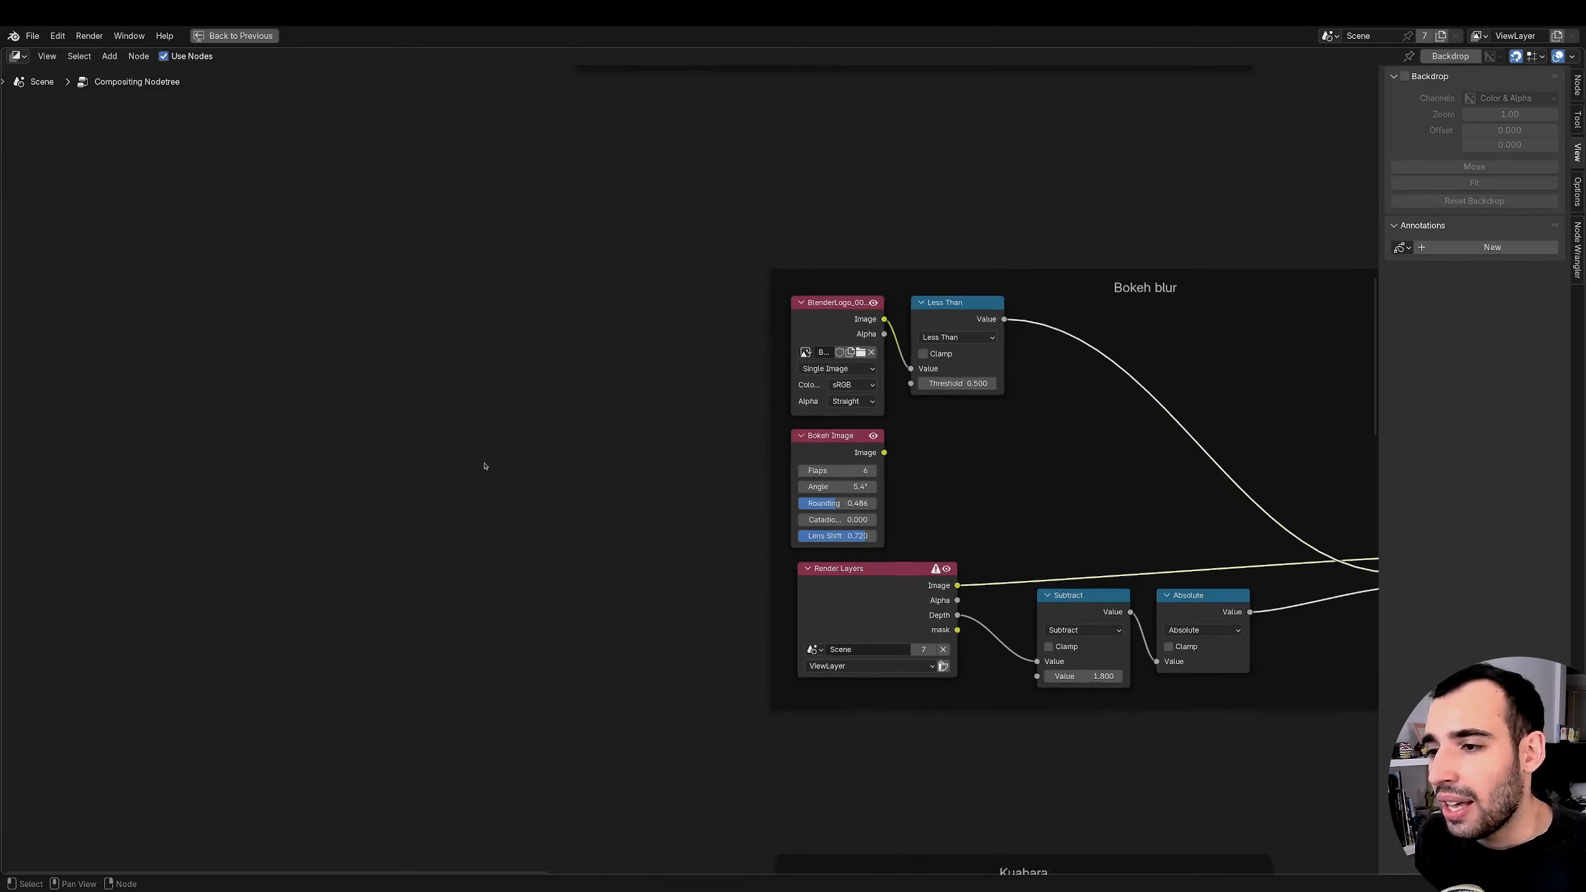
pyautogui.press('n')
pyautogui.press('t')
pyautogui.moveTo(312, 450); pyautogui.dragTo(396, 455, button='middle')
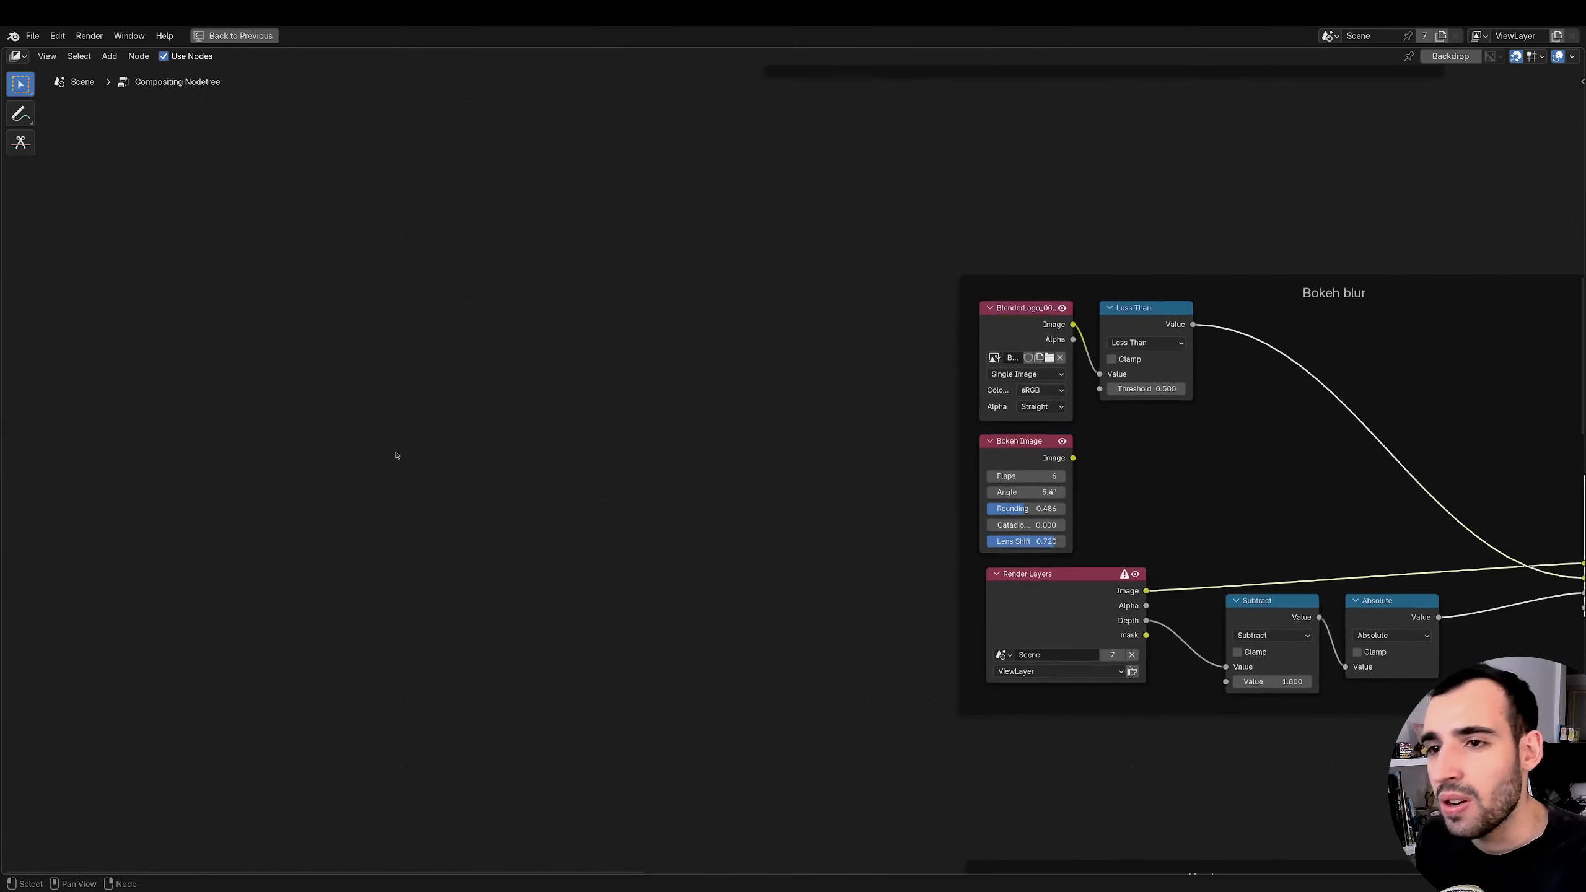
pyautogui.click(19, 116)
pyautogui.moveTo(345, 159); pyautogui.dragTo(711, 158)
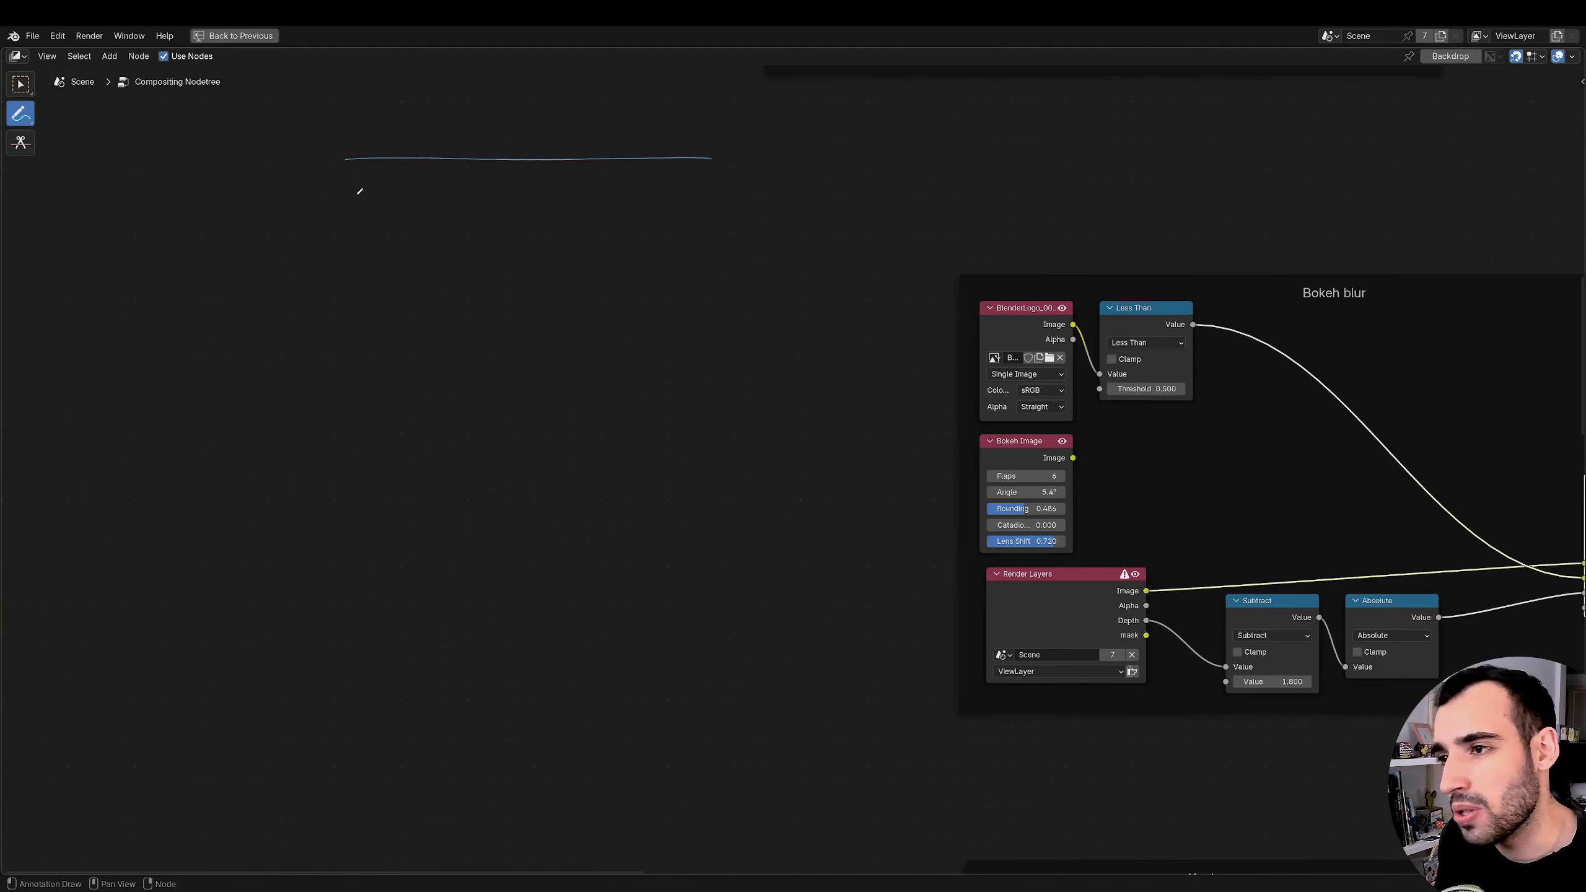
pyautogui.moveTo(356, 175)
pyautogui.mouseDown()
pyautogui.moveTo(394, 662)
pyautogui.moveTo(731, 646)
pyautogui.mouseUp()
pyautogui.moveTo(704, 186); pyautogui.dragTo(730, 645)
# - Annotate a smiling character with a round face, hair and body inside the picture frame, and begin a tree beside the head
pyautogui.moveTo(549, 273); pyautogui.dragTo(535, 283)
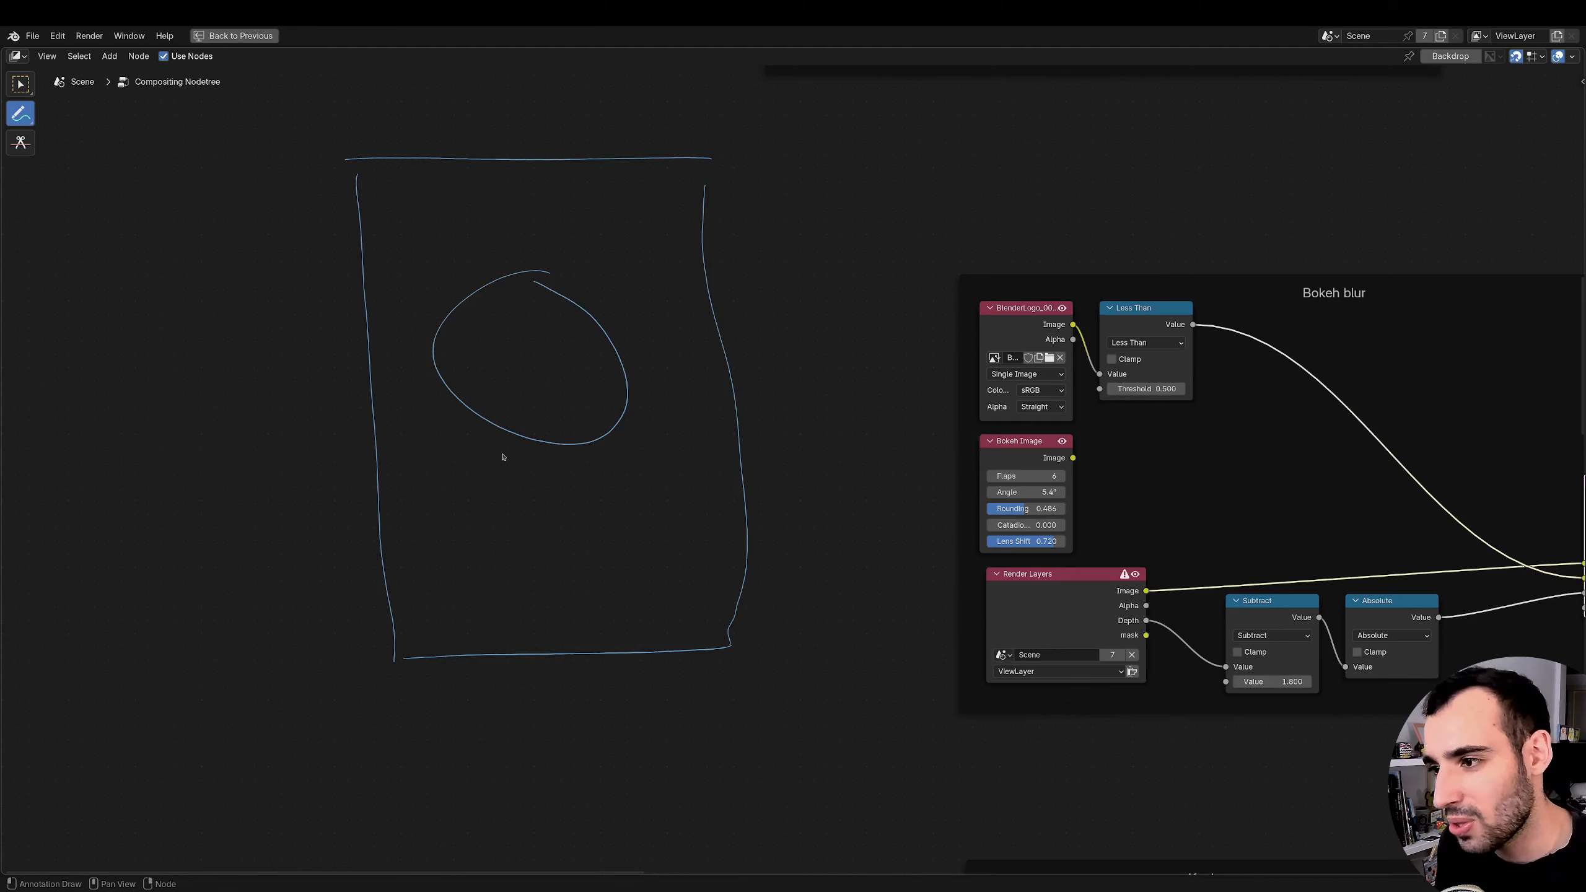
pyautogui.moveTo(521, 445); pyautogui.dragTo(488, 636)
pyautogui.moveTo(583, 456); pyautogui.dragTo(598, 624)
pyautogui.moveTo(491, 361)
pyautogui.mouseDown()
pyautogui.moveTo(583, 361)
pyautogui.moveTo(575, 403)
pyautogui.mouseUp()
pyautogui.moveTo(501, 327)
pyautogui.mouseDown()
pyautogui.moveTo(443, 439)
pyautogui.moveTo(450, 471)
pyautogui.mouseUp()
pyautogui.moveTo(435, 461)
pyautogui.mouseDown()
pyautogui.moveTo(643, 473)
pyautogui.moveTo(623, 361)
pyautogui.moveTo(684, 289)
pyautogui.moveTo(724, 284)
pyautogui.mouseUp()
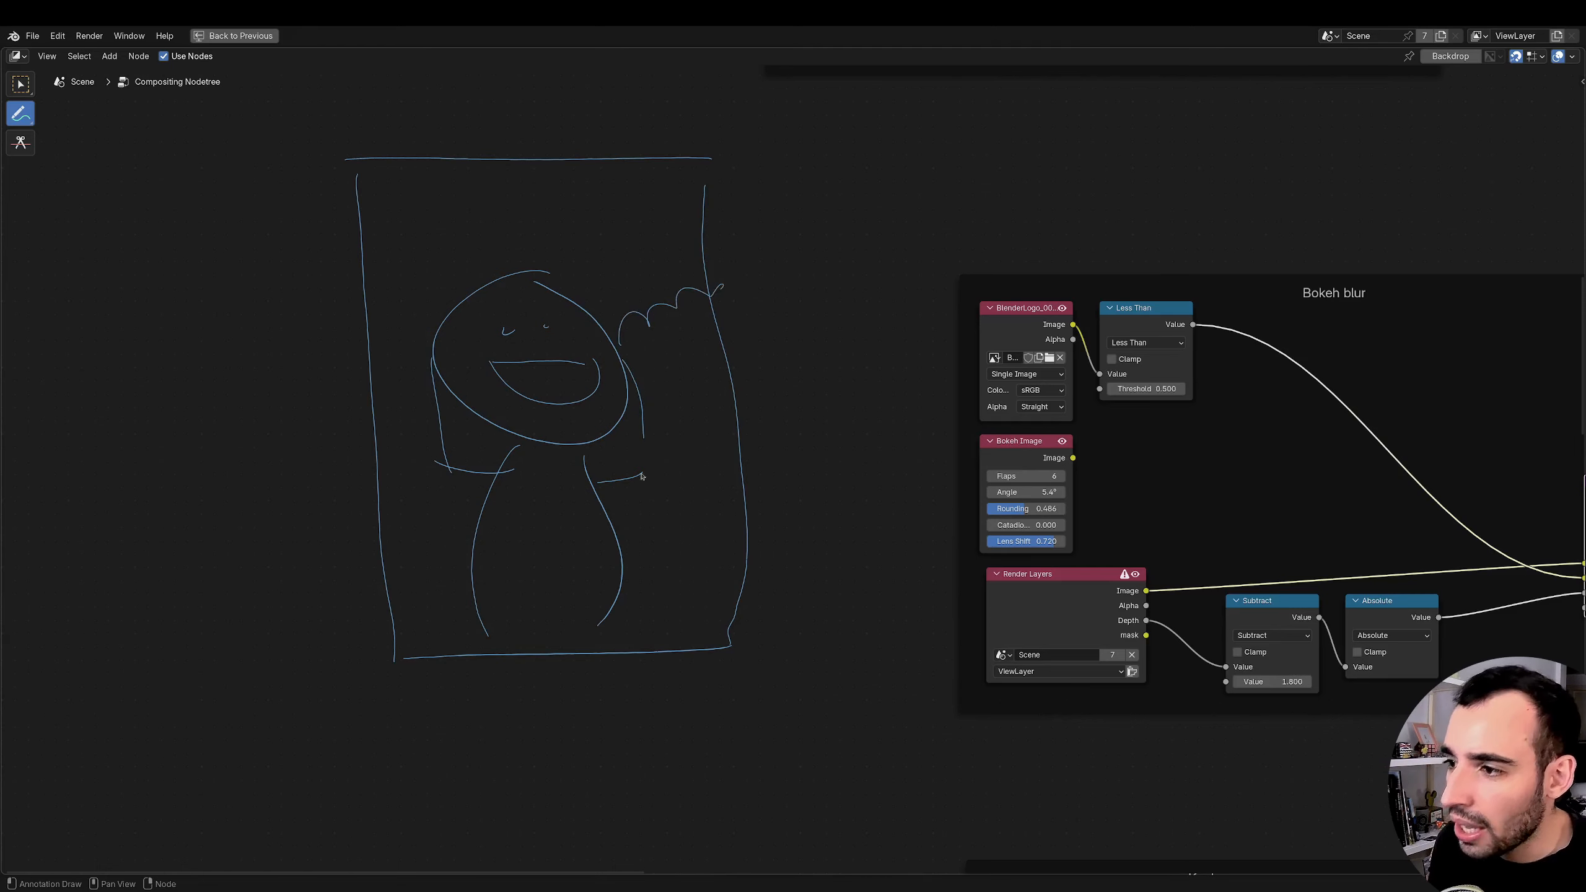
# - Finish the sketched background with a tree on each side of the character and two clouds above
pyautogui.moveTo(646, 427)
pyautogui.mouseDown()
pyautogui.moveTo(681, 445)
pyautogui.moveTo(737, 420)
pyautogui.moveTo(721, 521)
pyautogui.mouseUp()
pyautogui.moveTo(711, 450); pyautogui.dragTo(746, 517)
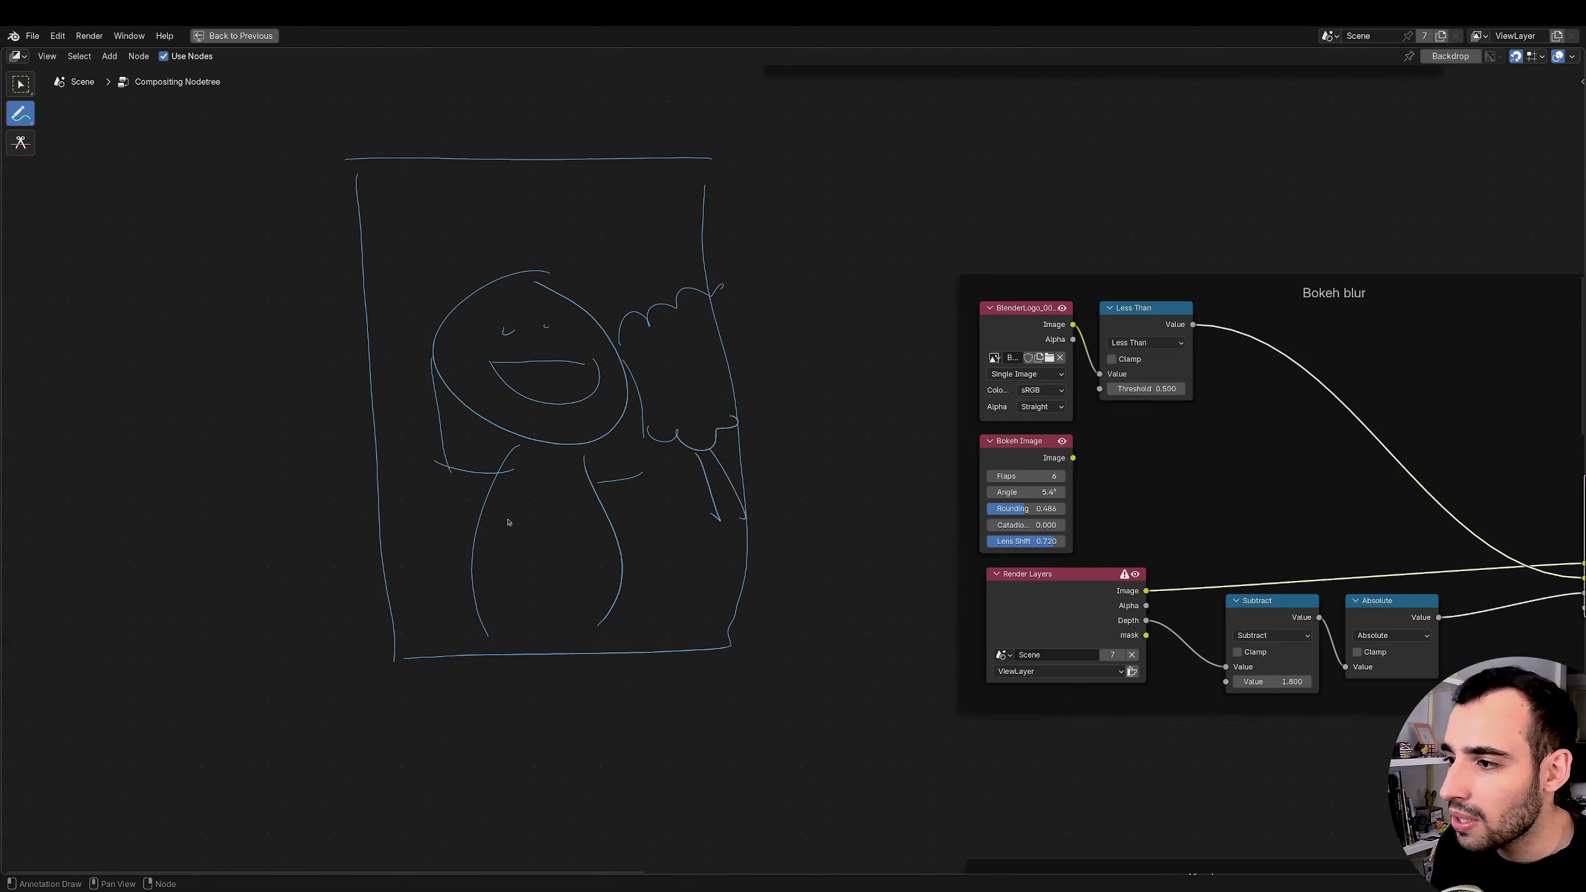
pyautogui.moveTo(359, 333)
pyautogui.mouseDown()
pyautogui.moveTo(419, 397)
pyautogui.moveTo(372, 450)
pyautogui.moveTo(453, 440)
pyautogui.moveTo(406, 522)
pyautogui.mouseUp()
pyautogui.moveTo(573, 255)
pyautogui.mouseDown()
pyautogui.moveTo(649, 203)
pyautogui.moveTo(707, 206)
pyautogui.moveTo(591, 256)
pyautogui.mouseUp()
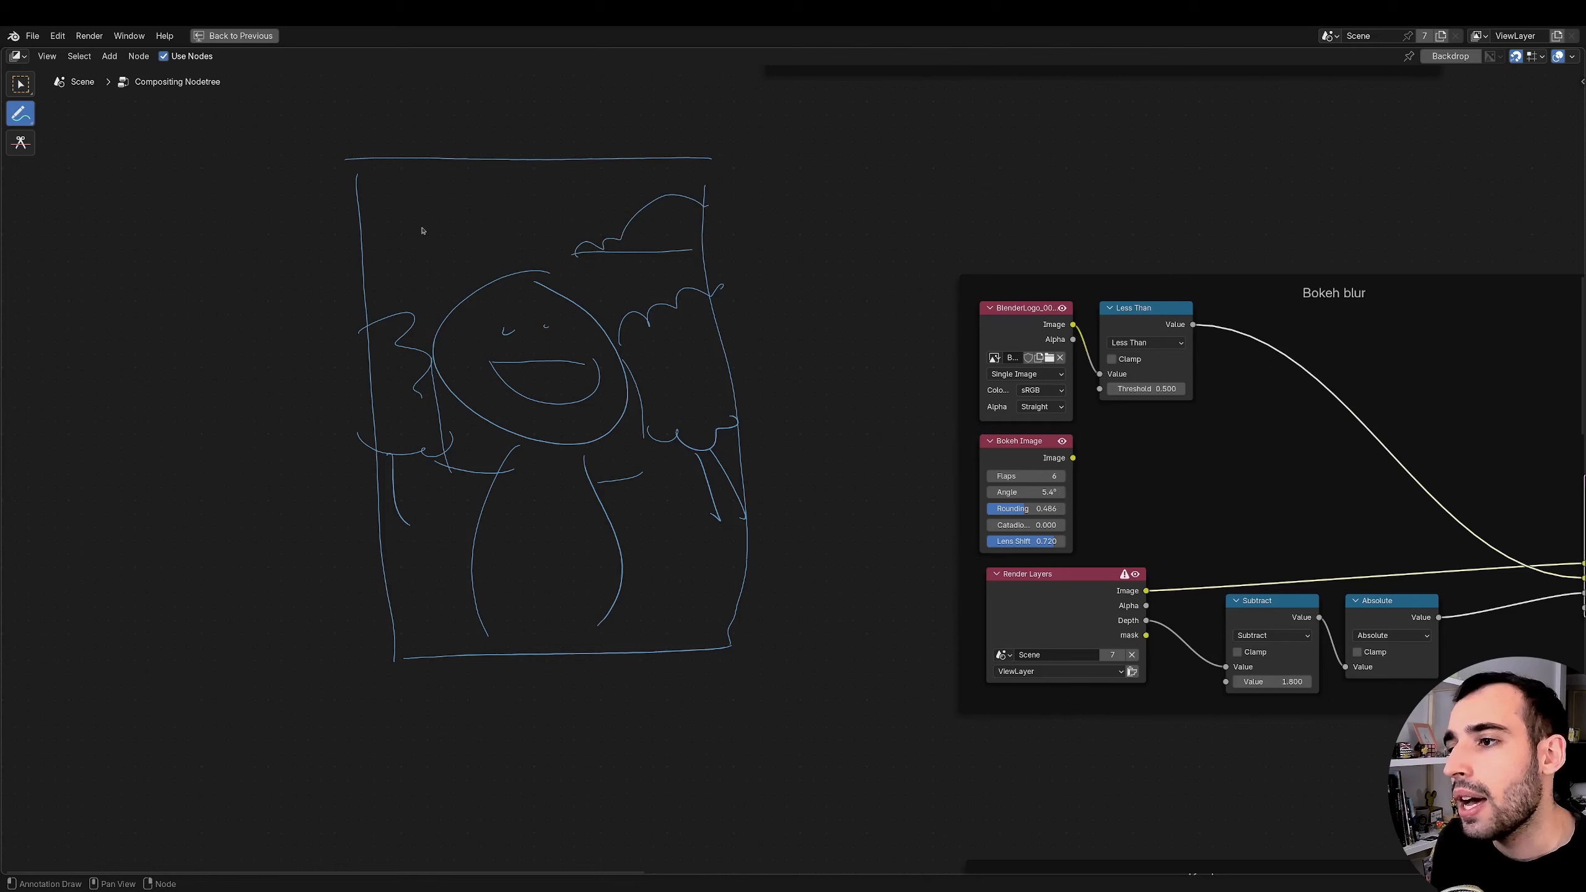
pyautogui.moveTo(360, 212)
pyautogui.mouseDown()
pyautogui.moveTo(517, 262)
pyautogui.moveTo(340, 262)
pyautogui.mouseUp()
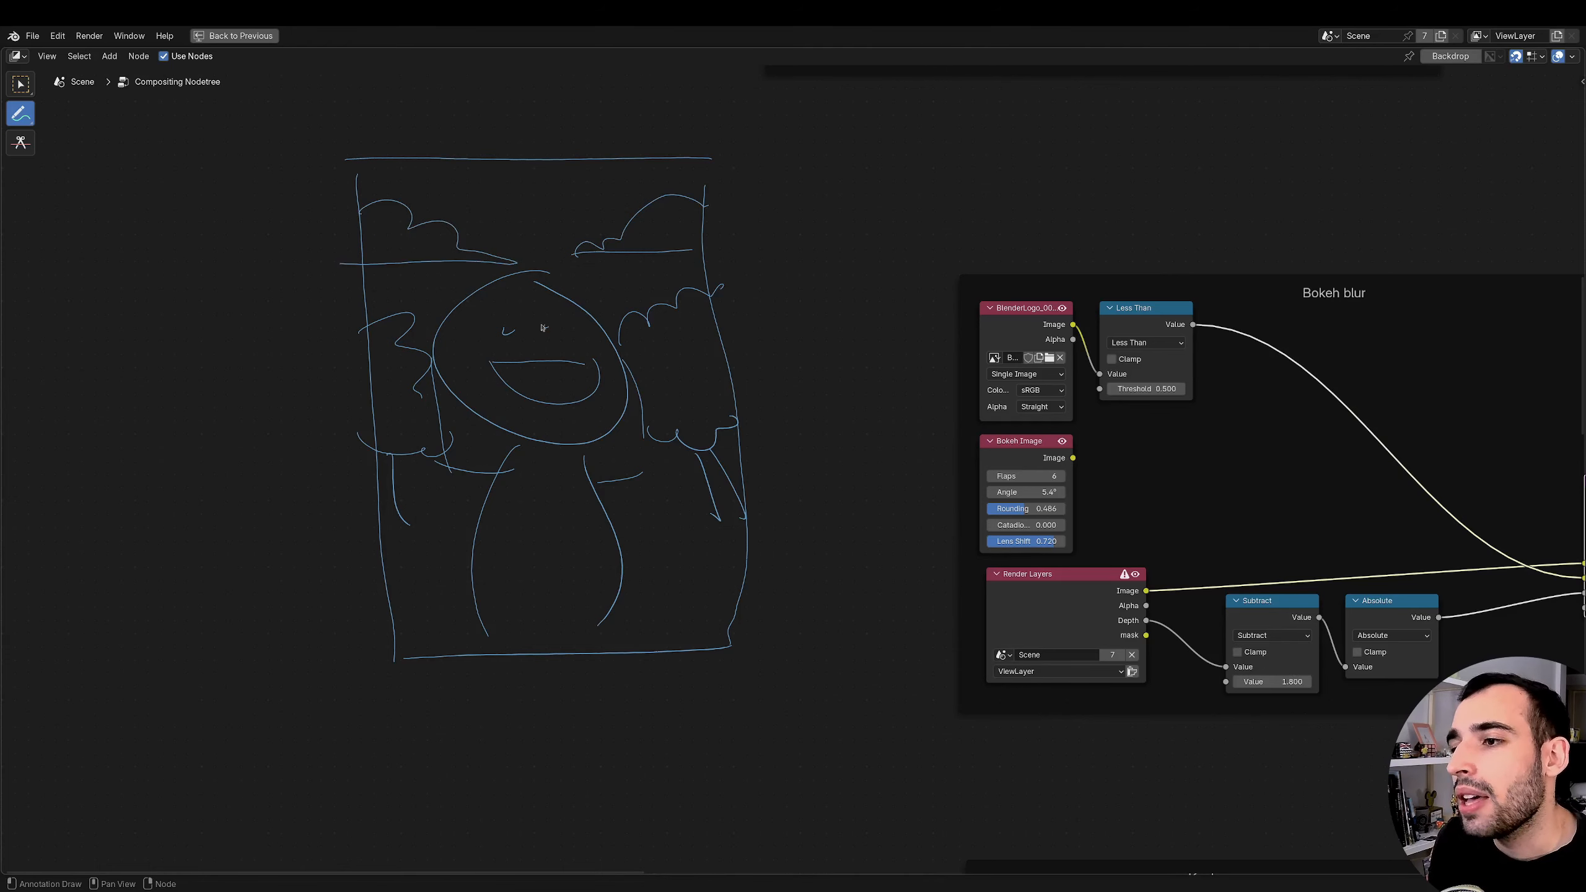
pyautogui.moveTo(536, 327); pyautogui.dragTo(550, 341, button='middle')
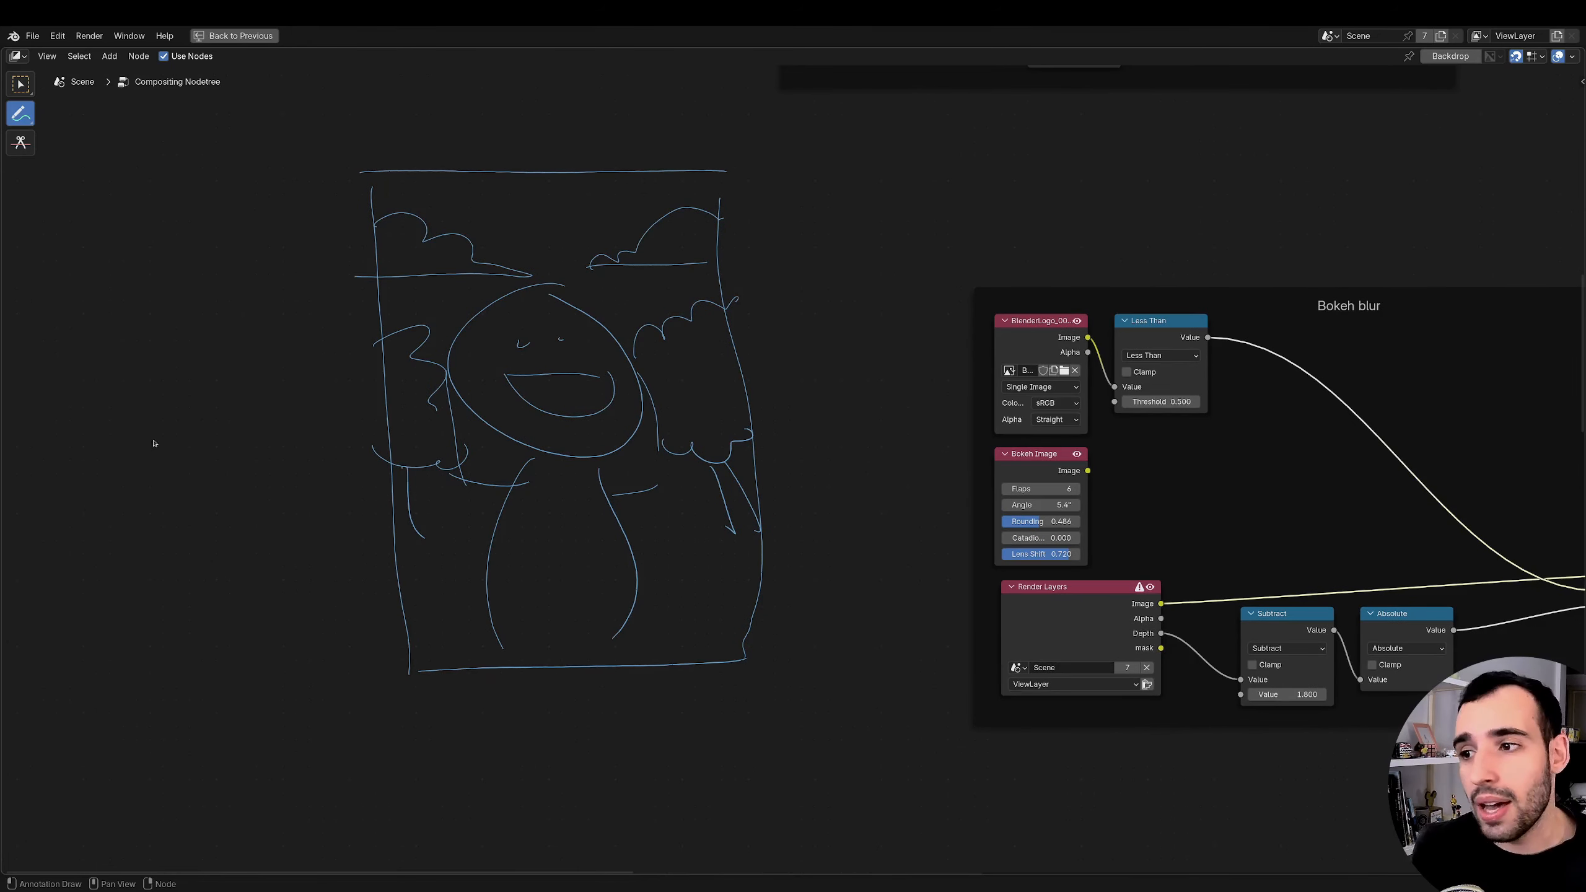
pyautogui.moveTo(433, 443); pyautogui.dragTo(438, 433, button='middle')
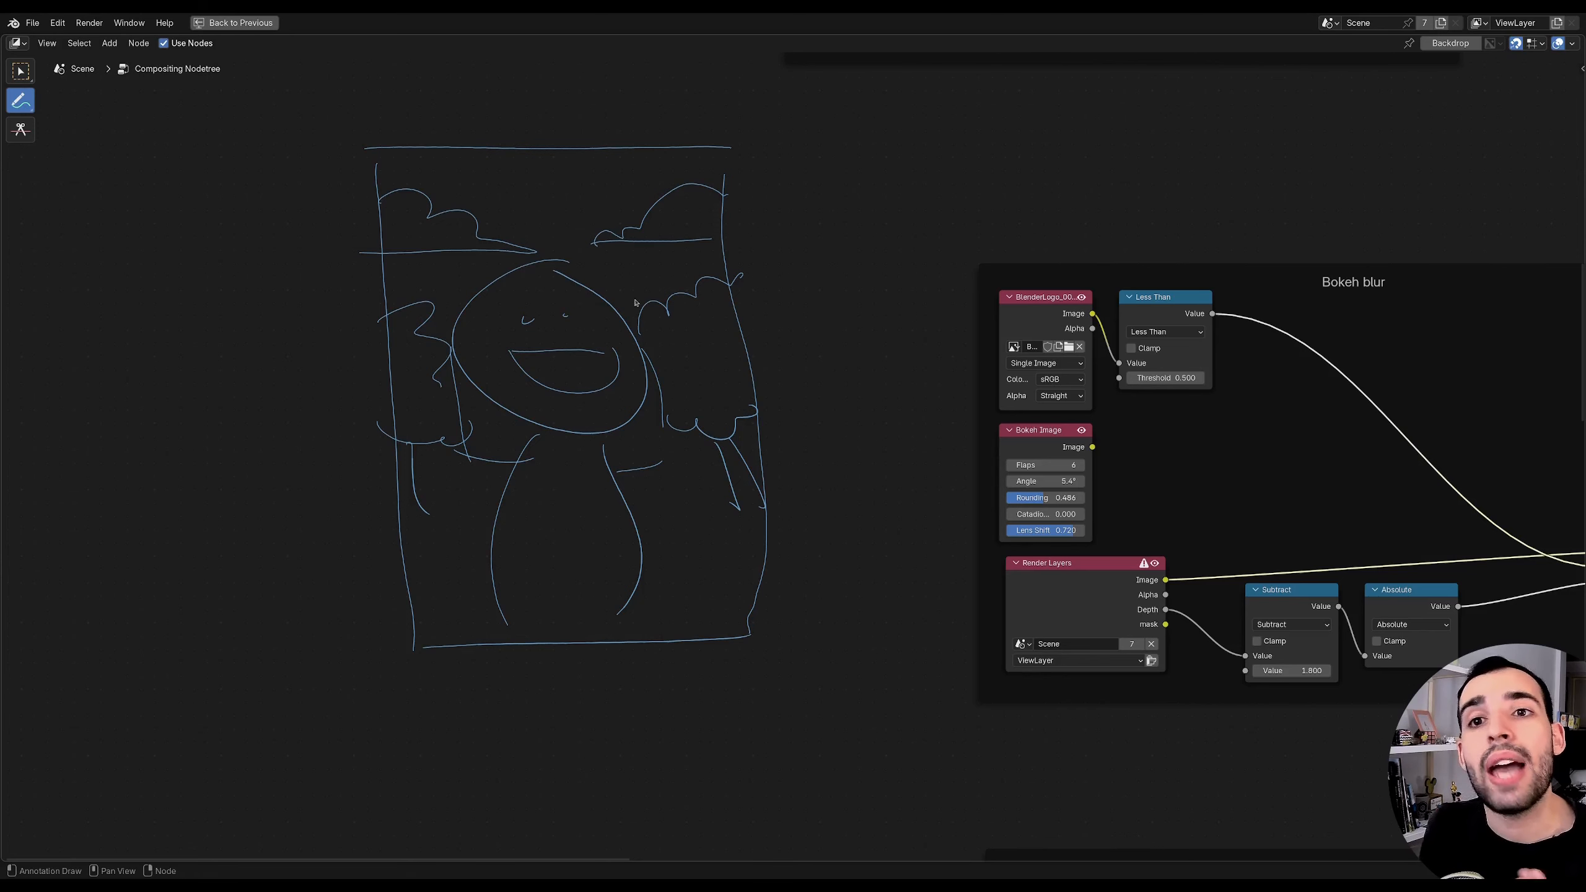
pyautogui.moveTo(620, 297); pyautogui.dragTo(616, 322, button='middle')
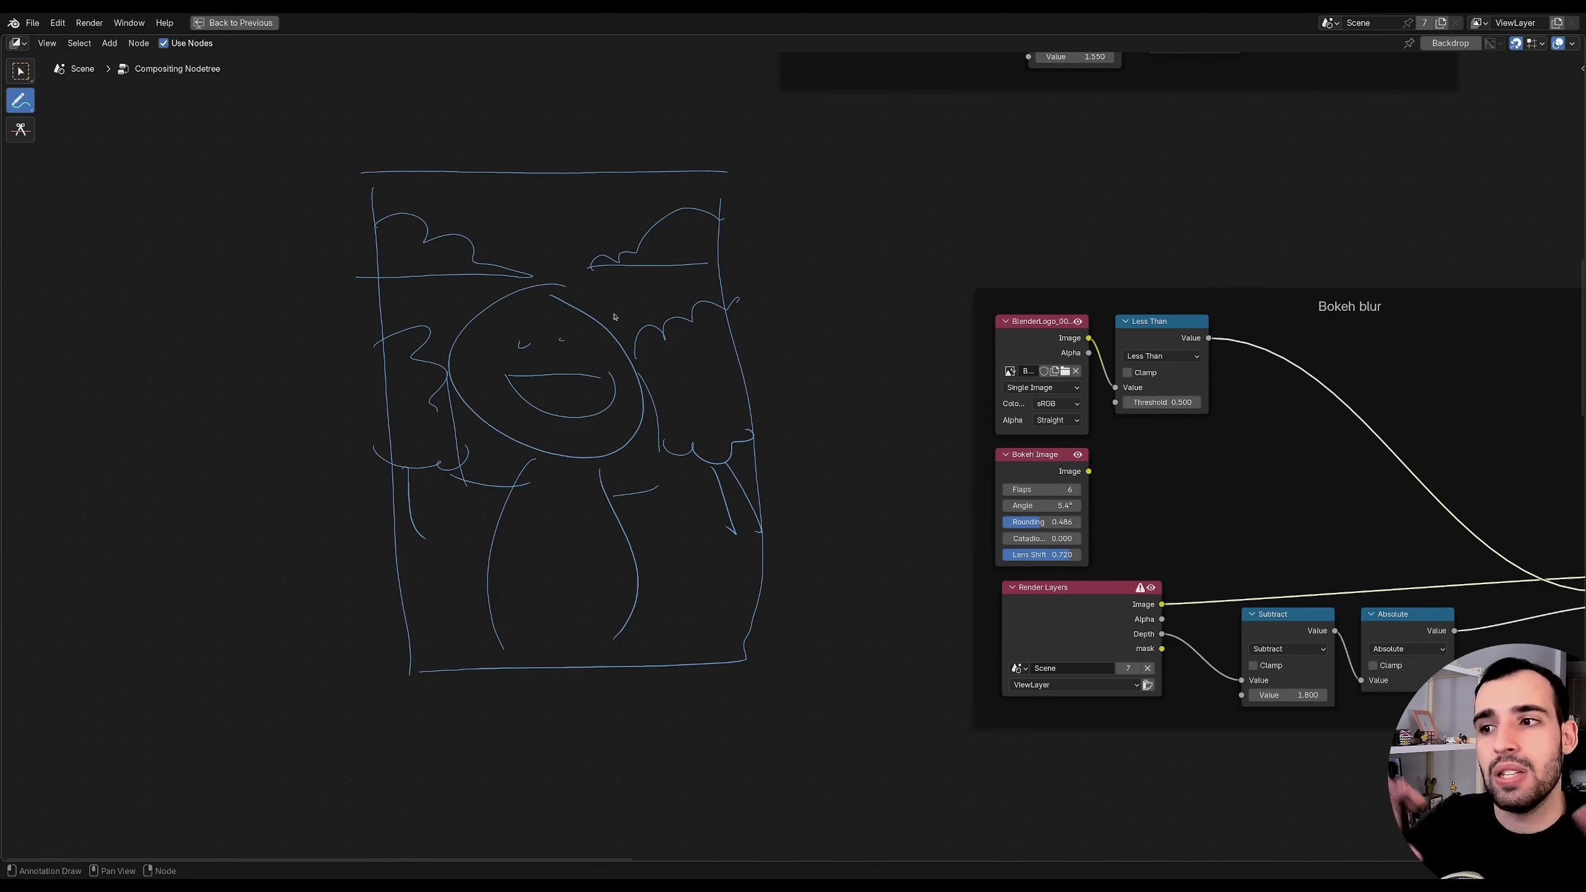
pyautogui.moveTo(519, 452)
pyautogui.mouseDown(button='middle')
pyautogui.moveTo(521, 470)
pyautogui.moveTo(261, 449)
pyautogui.mouseUp(button='middle')
pyautogui.moveTo(930, 636); pyautogui.dragTo(704, 570, button='middle')
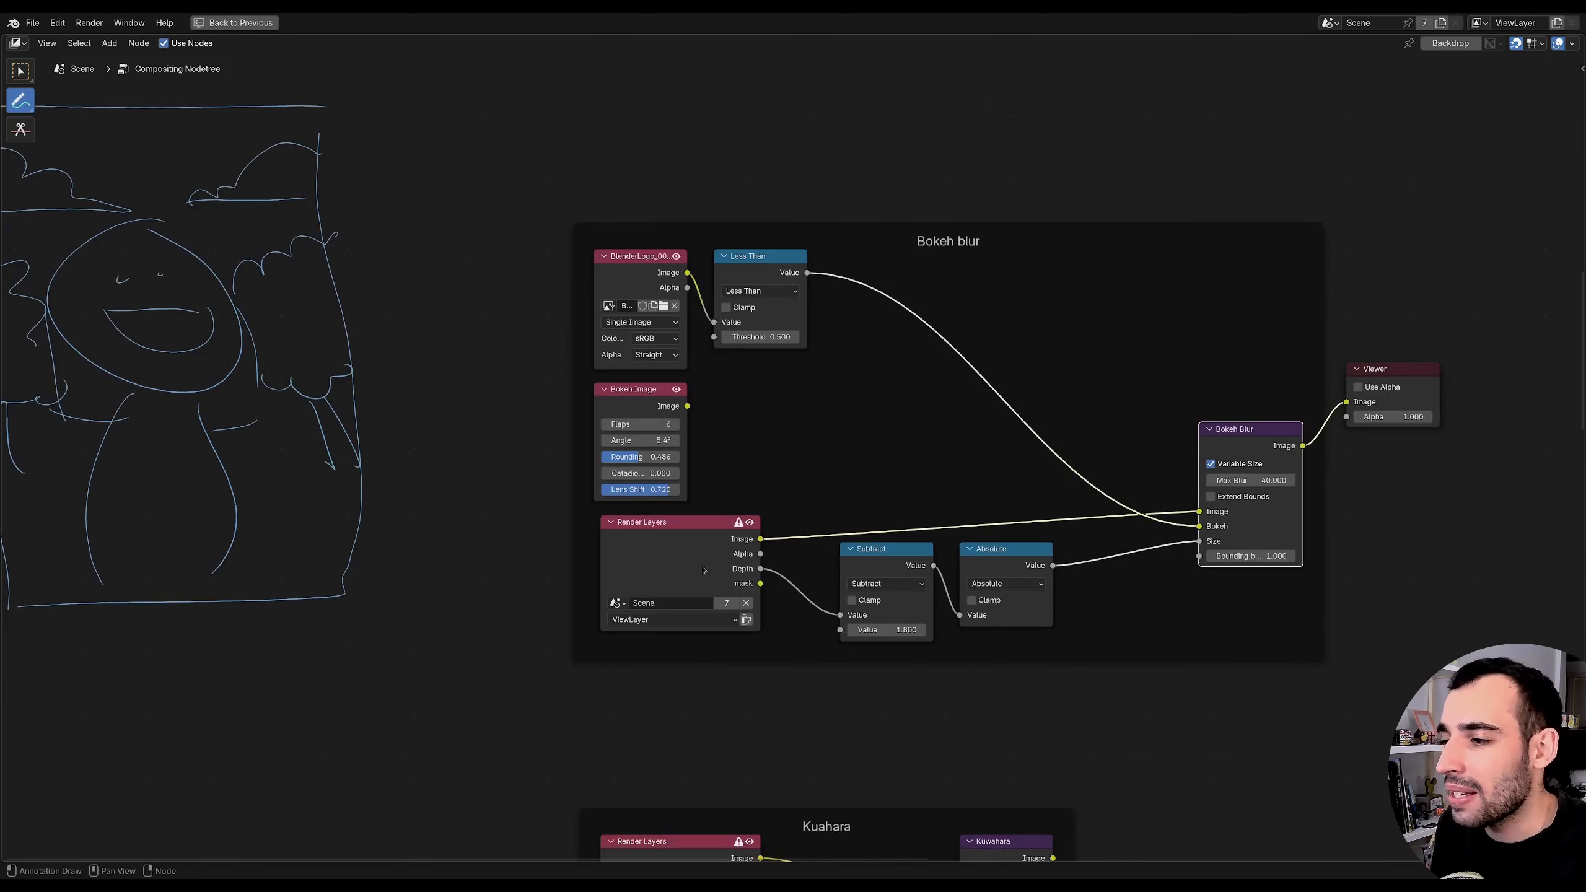
pyautogui.moveTo(820, 576); pyautogui.dragTo(771, 575, button='middle')
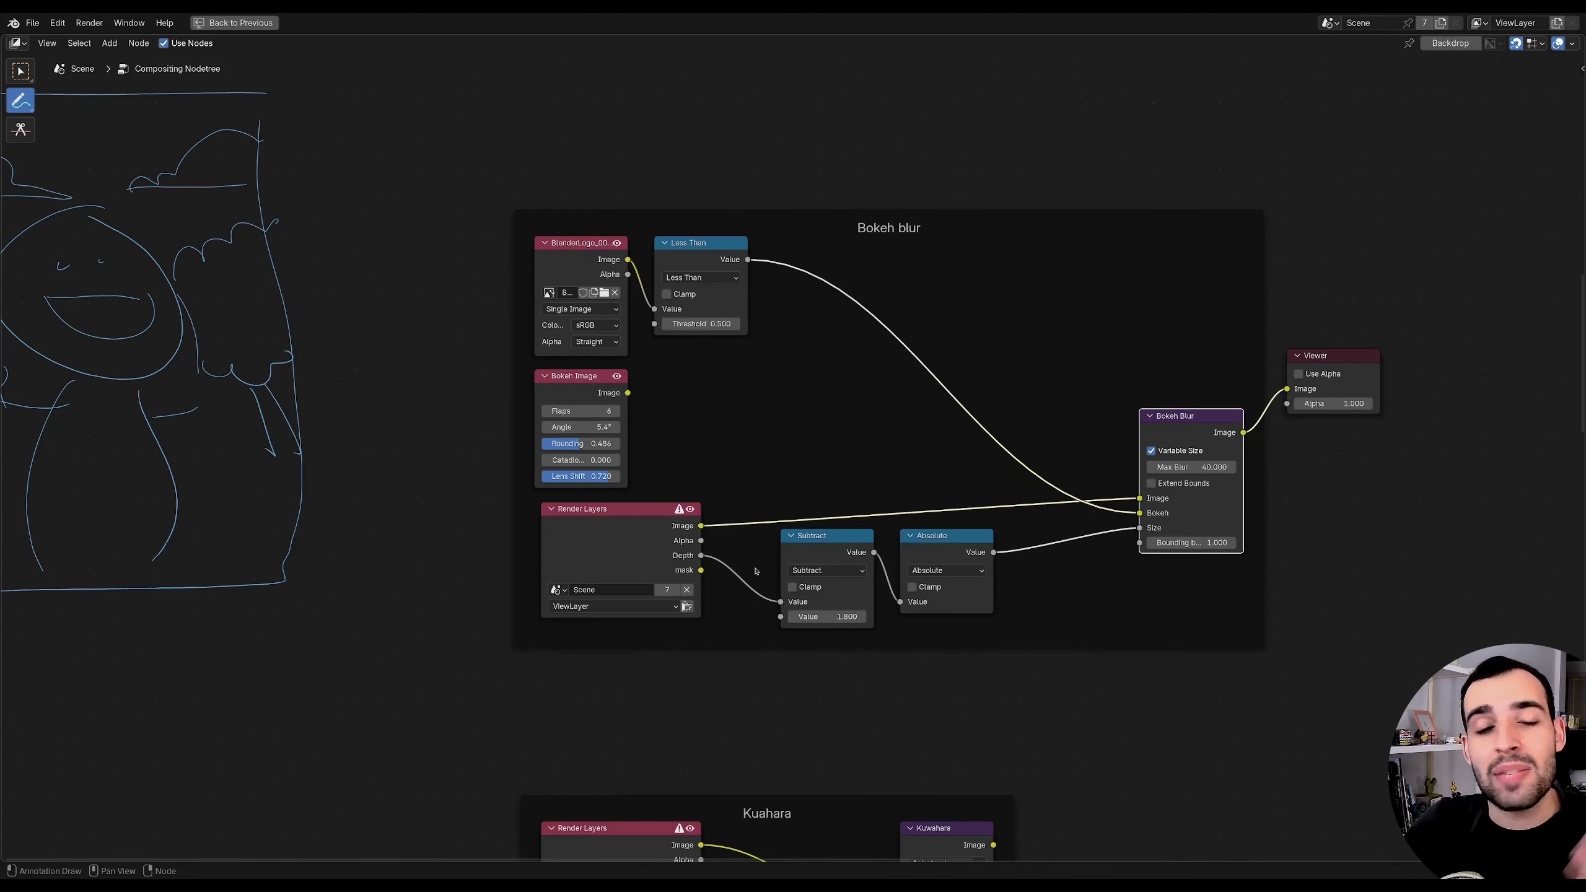
# - Sketch a side view of the scene above the picture frame, with a camera mark, a small person and a tree behind
pyautogui.moveTo(321, 441); pyautogui.dragTo(554, 482, button='middle')
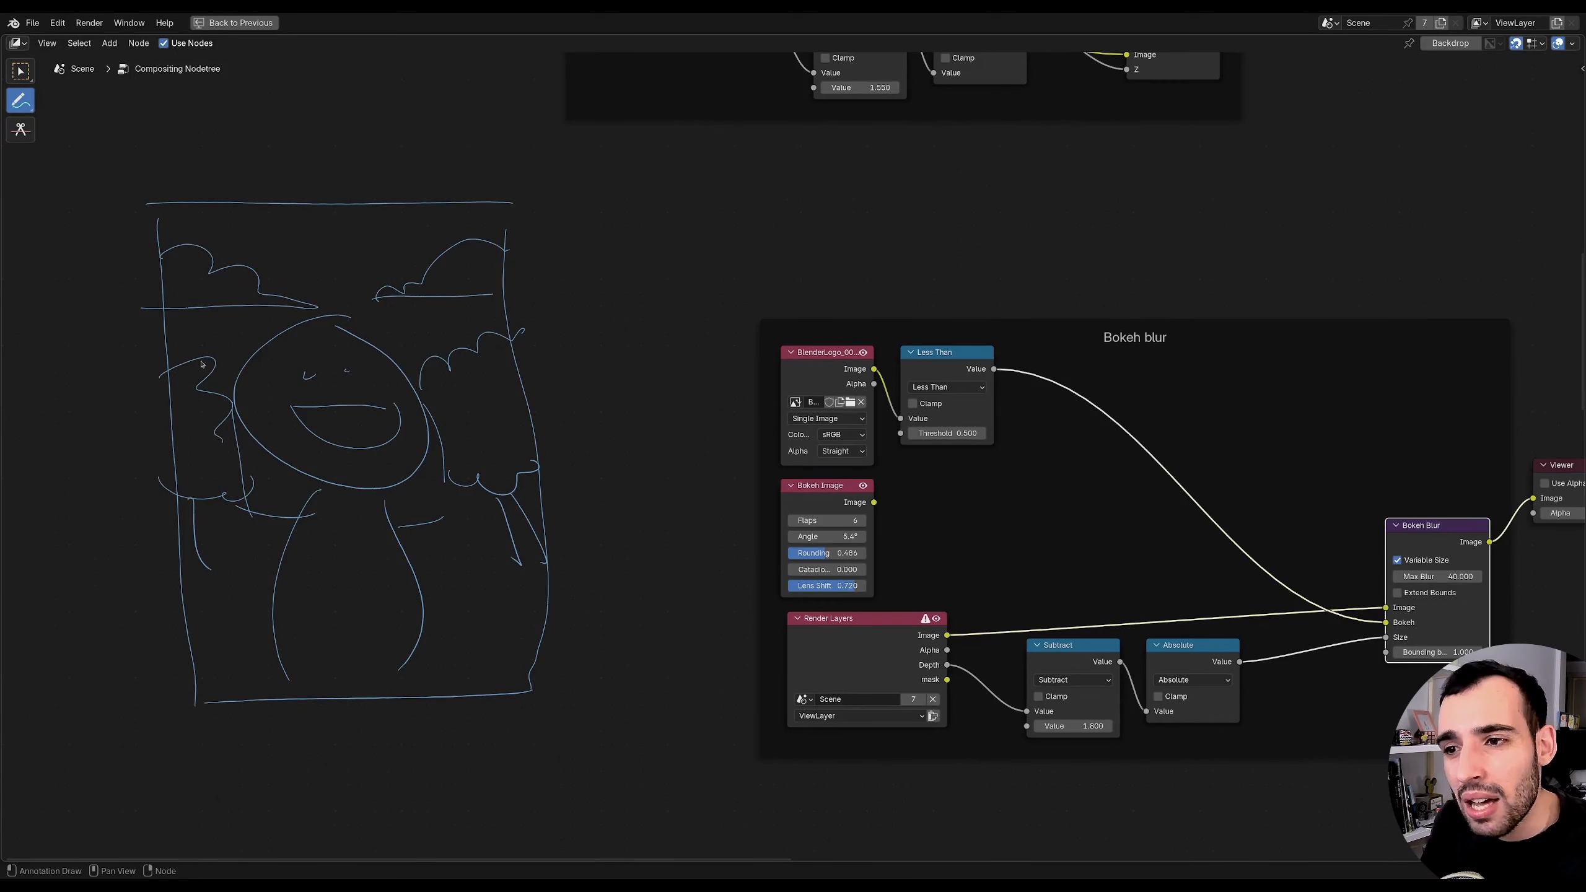
pyautogui.moveTo(202, 364); pyautogui.dragTo(706, 562, button='middle')
pyautogui.scroll(-2, 625, 488)
pyautogui.moveTo(570, 440); pyautogui.dragTo(615, 542, button='middle')
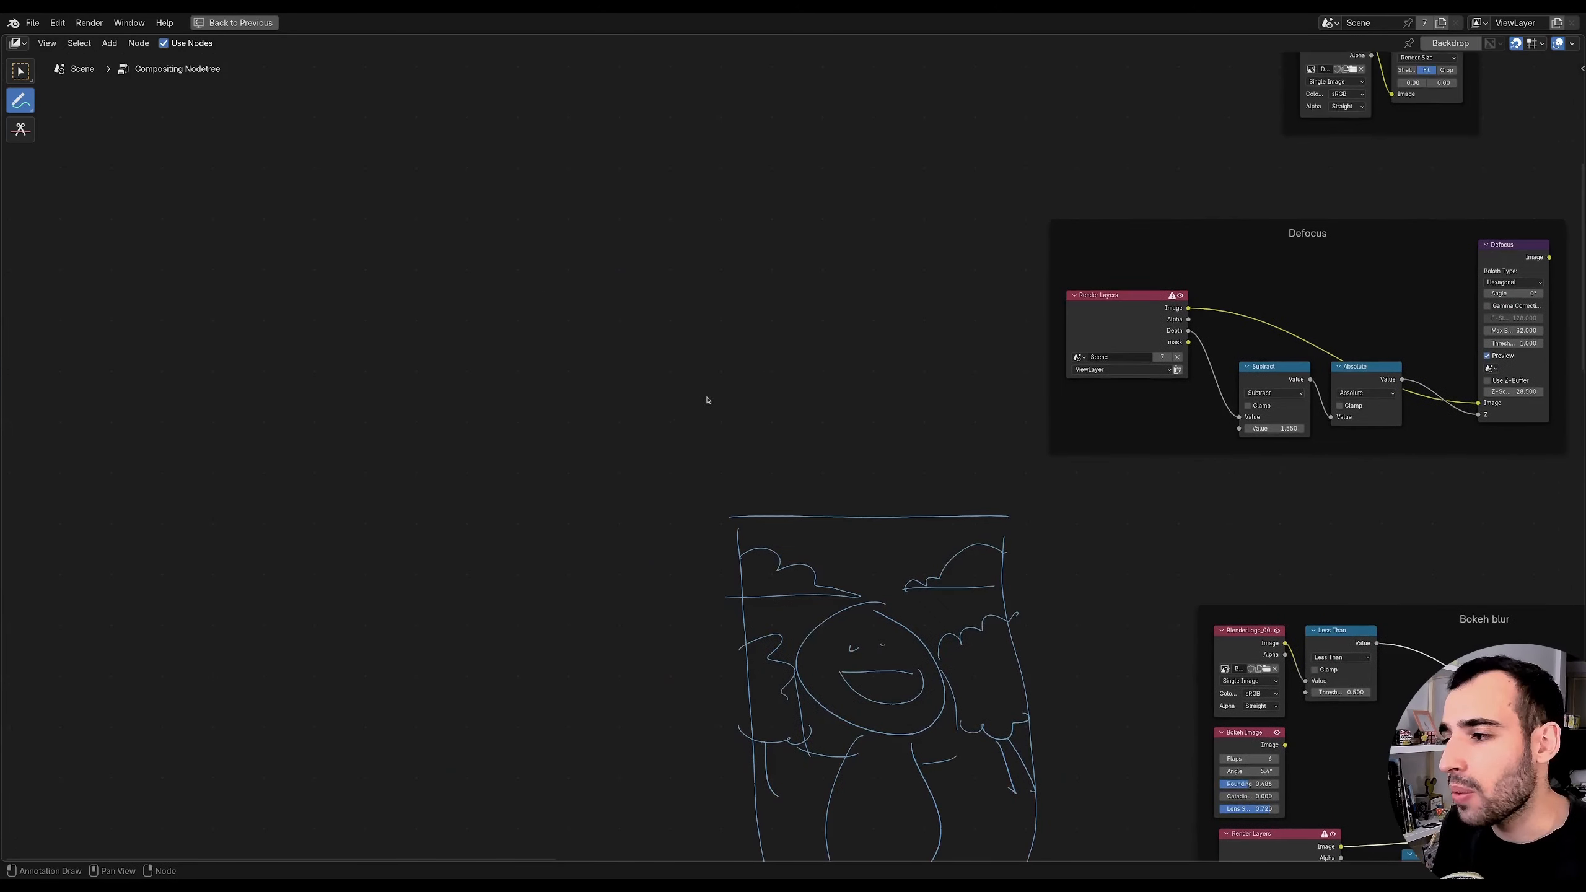
pyautogui.moveTo(685, 386)
pyautogui.mouseDown()
pyautogui.moveTo(703, 382)
pyautogui.moveTo(691, 345)
pyautogui.moveTo(725, 345)
pyautogui.mouseUp()
pyautogui.moveTo(636, 372); pyautogui.dragTo(730, 375, button='middle')
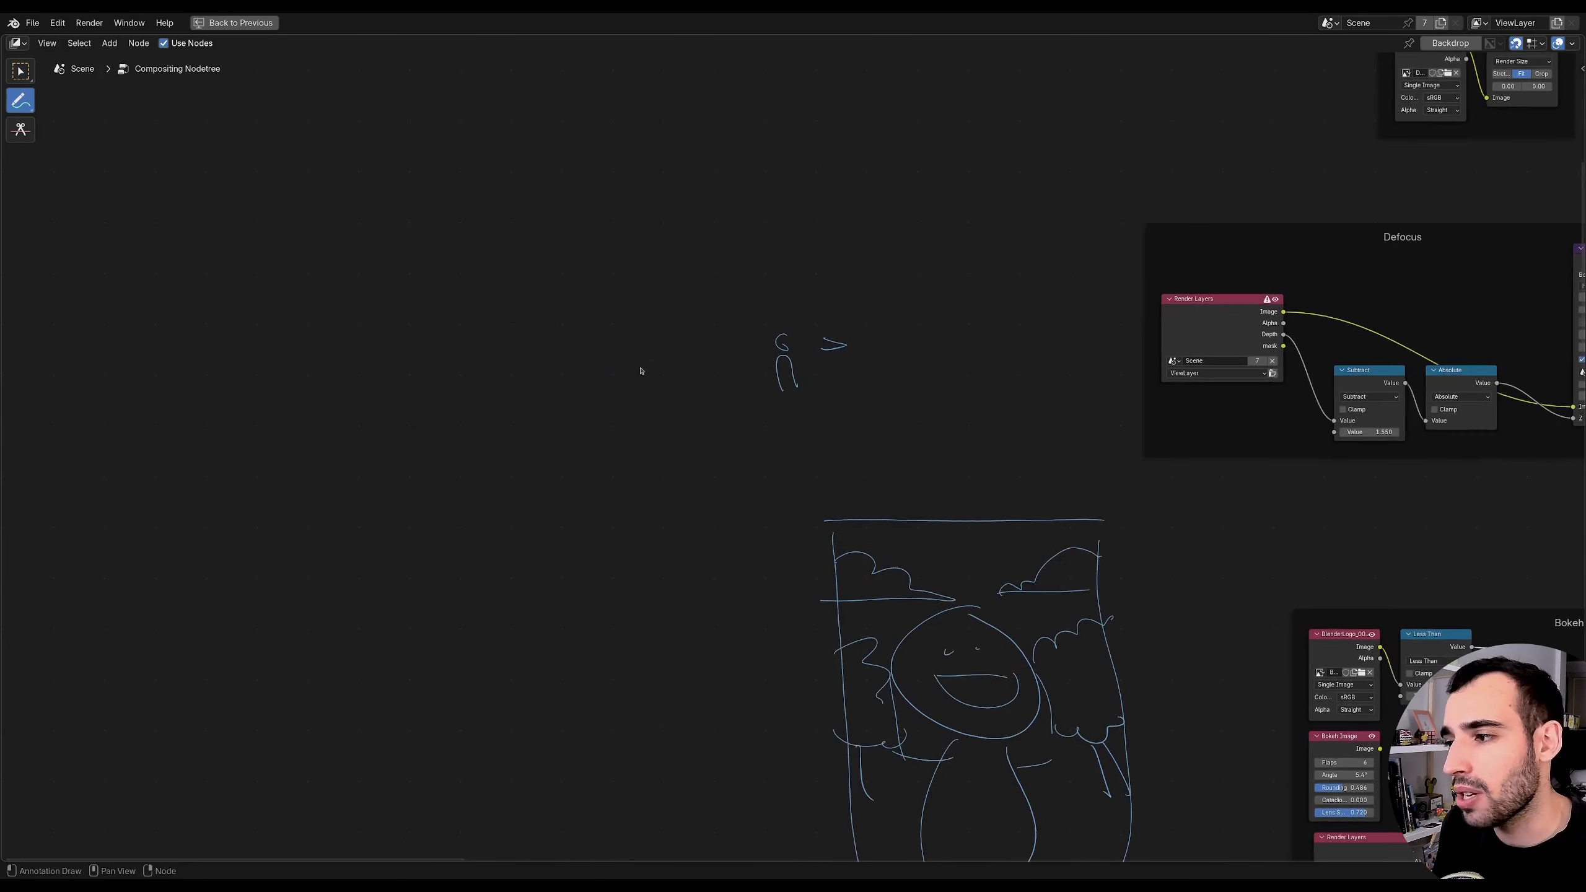
pyautogui.moveTo(630, 286)
pyautogui.mouseDown()
pyautogui.moveTo(666, 331)
pyautogui.moveTo(594, 318)
pyautogui.moveTo(616, 345)
pyautogui.moveTo(608, 378)
pyautogui.mouseUp()
pyautogui.moveTo(629, 345); pyautogui.dragTo(622, 380)
# - Draw a large cloud far behind the tree in the side-view sketch
pyautogui.moveTo(647, 308); pyautogui.dragTo(835, 388, button='middle')
pyautogui.scroll(-4, 837, 445)
pyautogui.moveTo(853, 443); pyautogui.dragTo(1134, 443, button='middle')
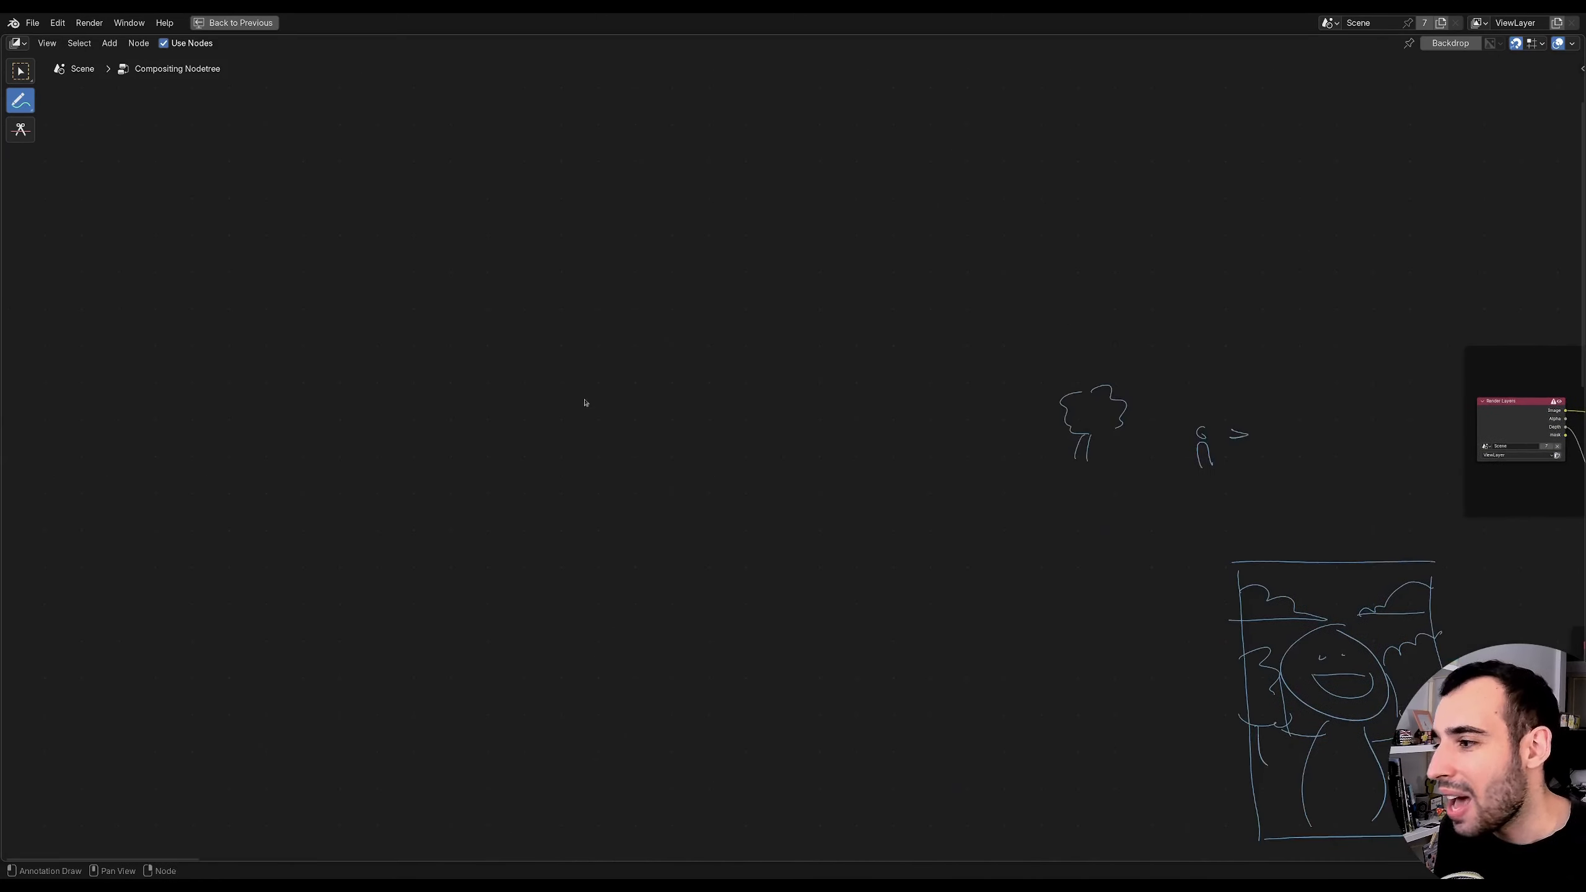
pyautogui.moveTo(362, 324); pyautogui.dragTo(899, 488, button='middle')
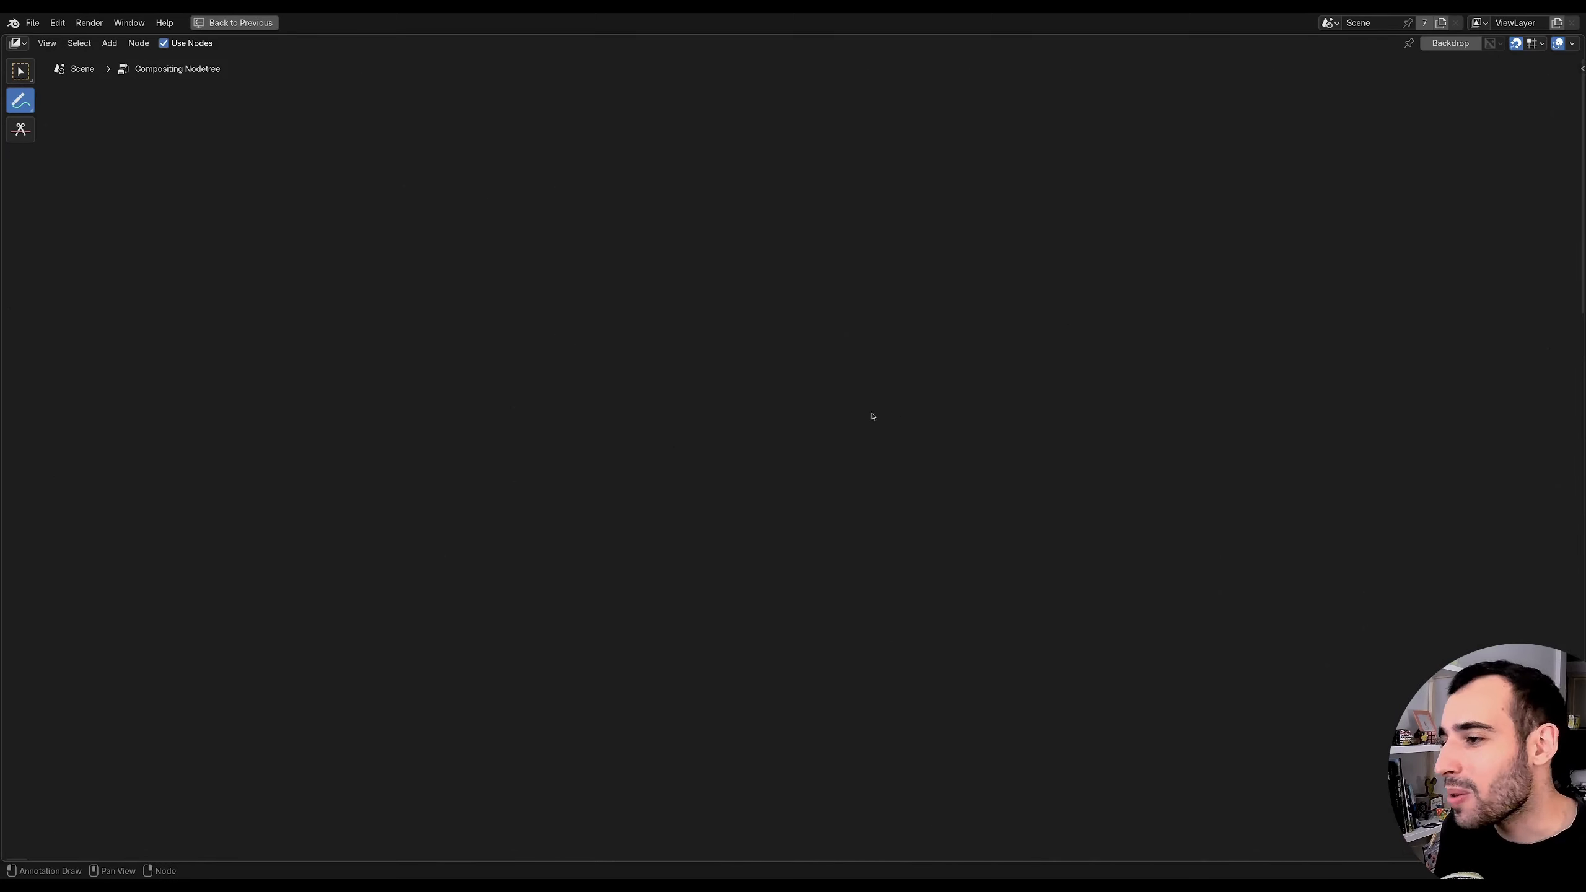
pyautogui.moveTo(379, 368)
pyautogui.mouseDown()
pyautogui.moveTo(606, 170)
pyautogui.moveTo(1073, 415)
pyautogui.moveTo(199, 476)
pyautogui.moveTo(326, 414)
pyautogui.mouseUp()
# - Mark the tree and the near edge of the distant cloud with short vertical strokes in the side-view sketch
pyautogui.scroll(-7, 969, 432)
pyautogui.moveTo(1065, 436); pyautogui.dragTo(537, 396, button='middle')
pyautogui.moveTo(711, 478)
pyautogui.mouseDown(button='middle')
pyautogui.moveTo(782, 465)
pyautogui.moveTo(784, 445)
pyautogui.mouseUp(button='middle')
pyautogui.scroll(2, 796, 448)
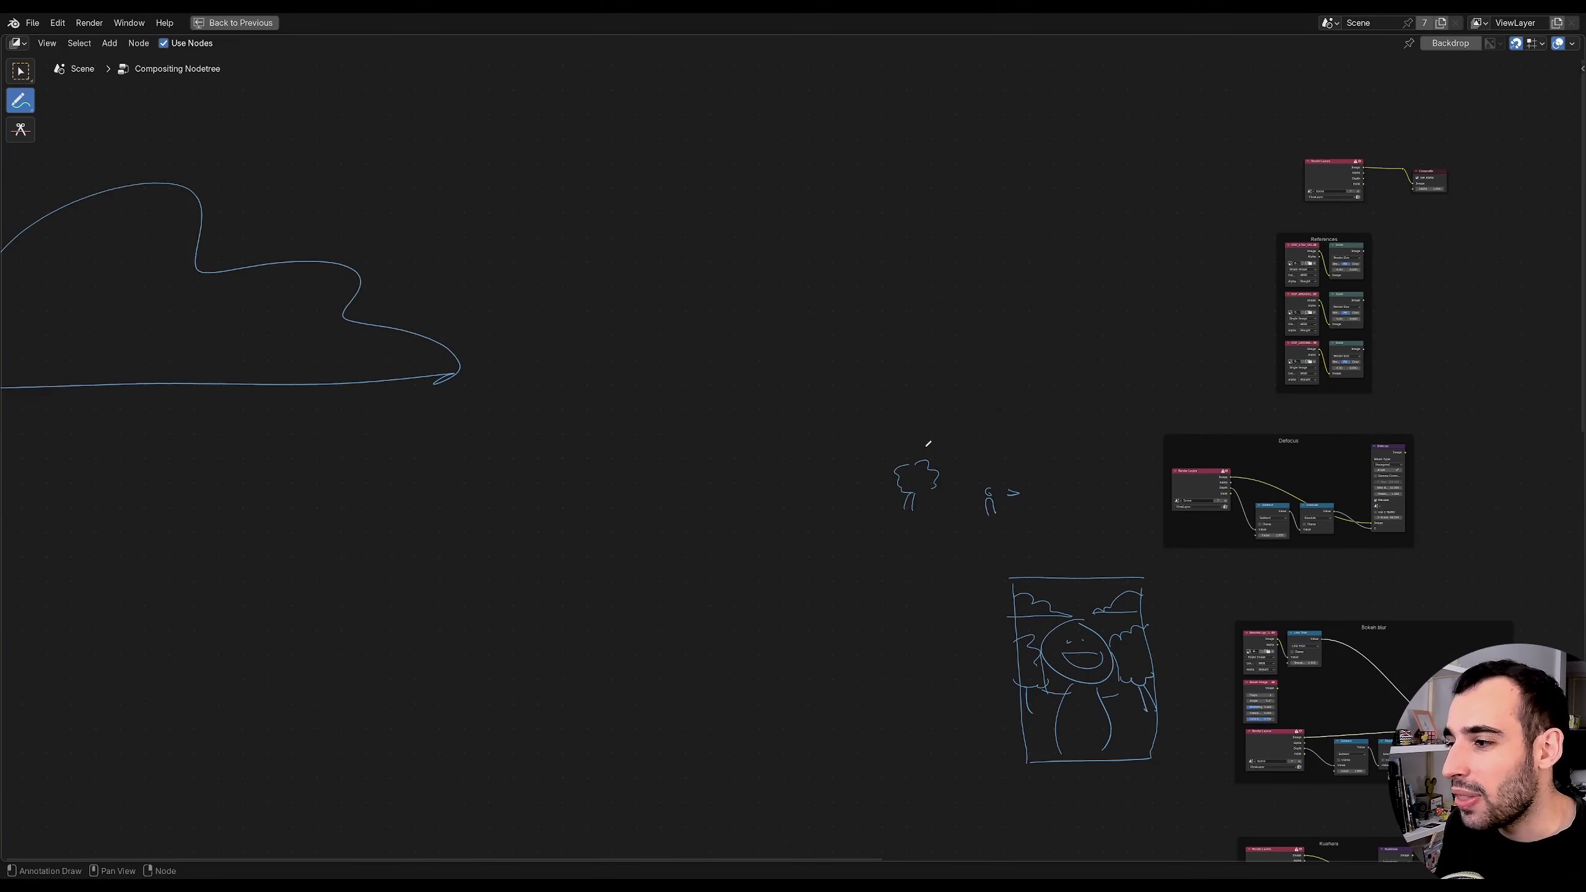
pyautogui.moveTo(927, 446); pyautogui.dragTo(920, 466)
pyautogui.moveTo(436, 287); pyautogui.dragTo(442, 325)
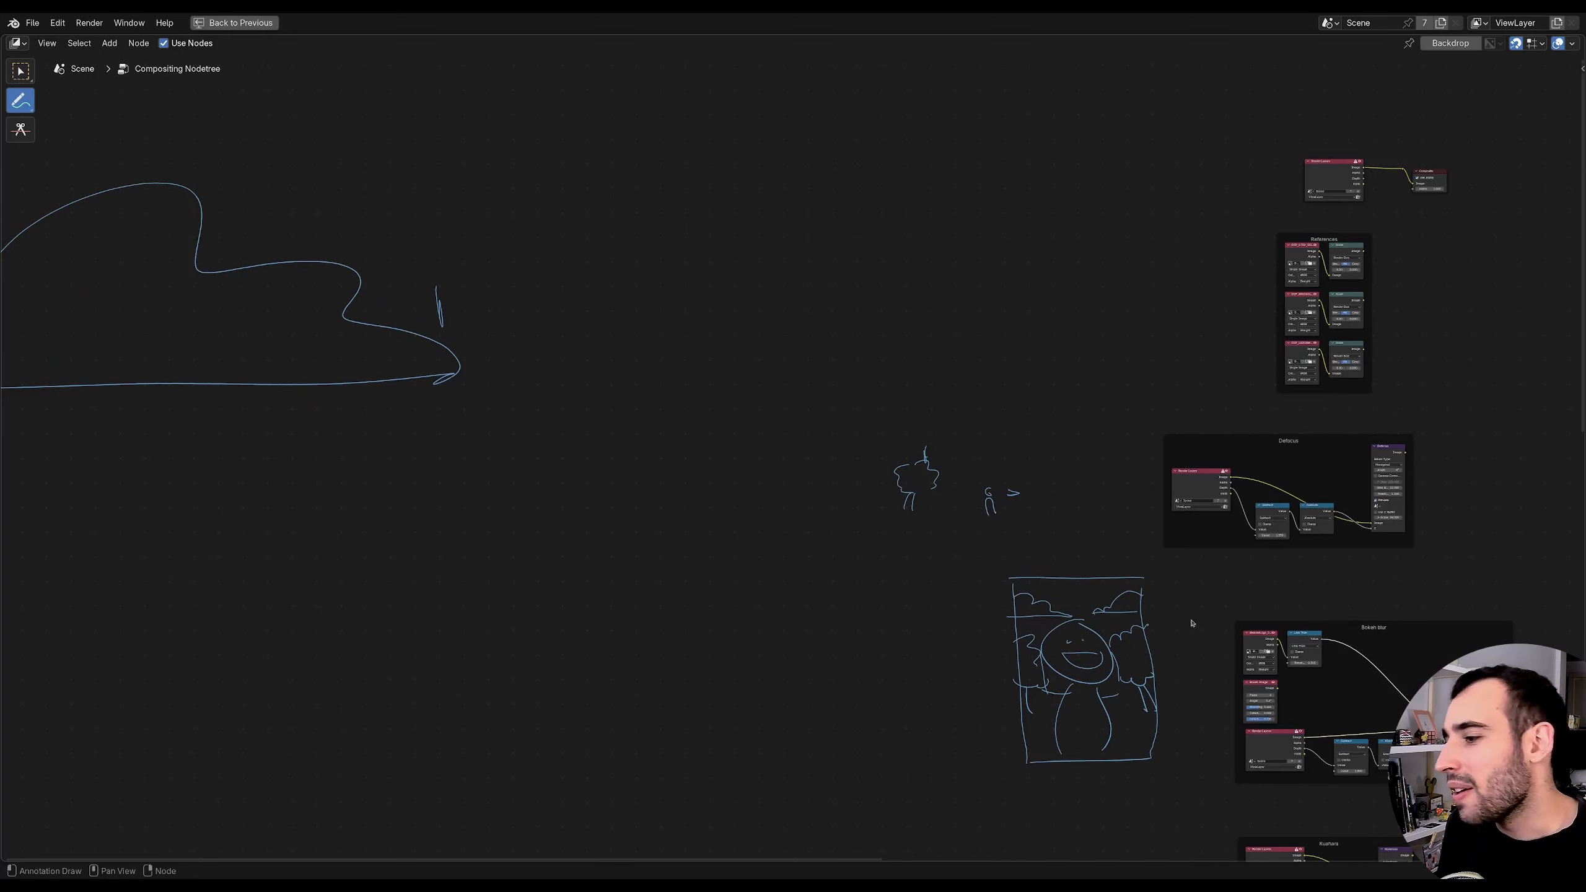
# - Compare the distances between camera, person, tree and cloud in the side-view sketch with the framed picture
pyautogui.moveTo(1192, 623); pyautogui.dragTo(1294, 569, button='middle')
pyautogui.moveTo(1375, 538); pyautogui.dragTo(1002, 517, button='middle')
pyautogui.scroll(7, 1002, 517)
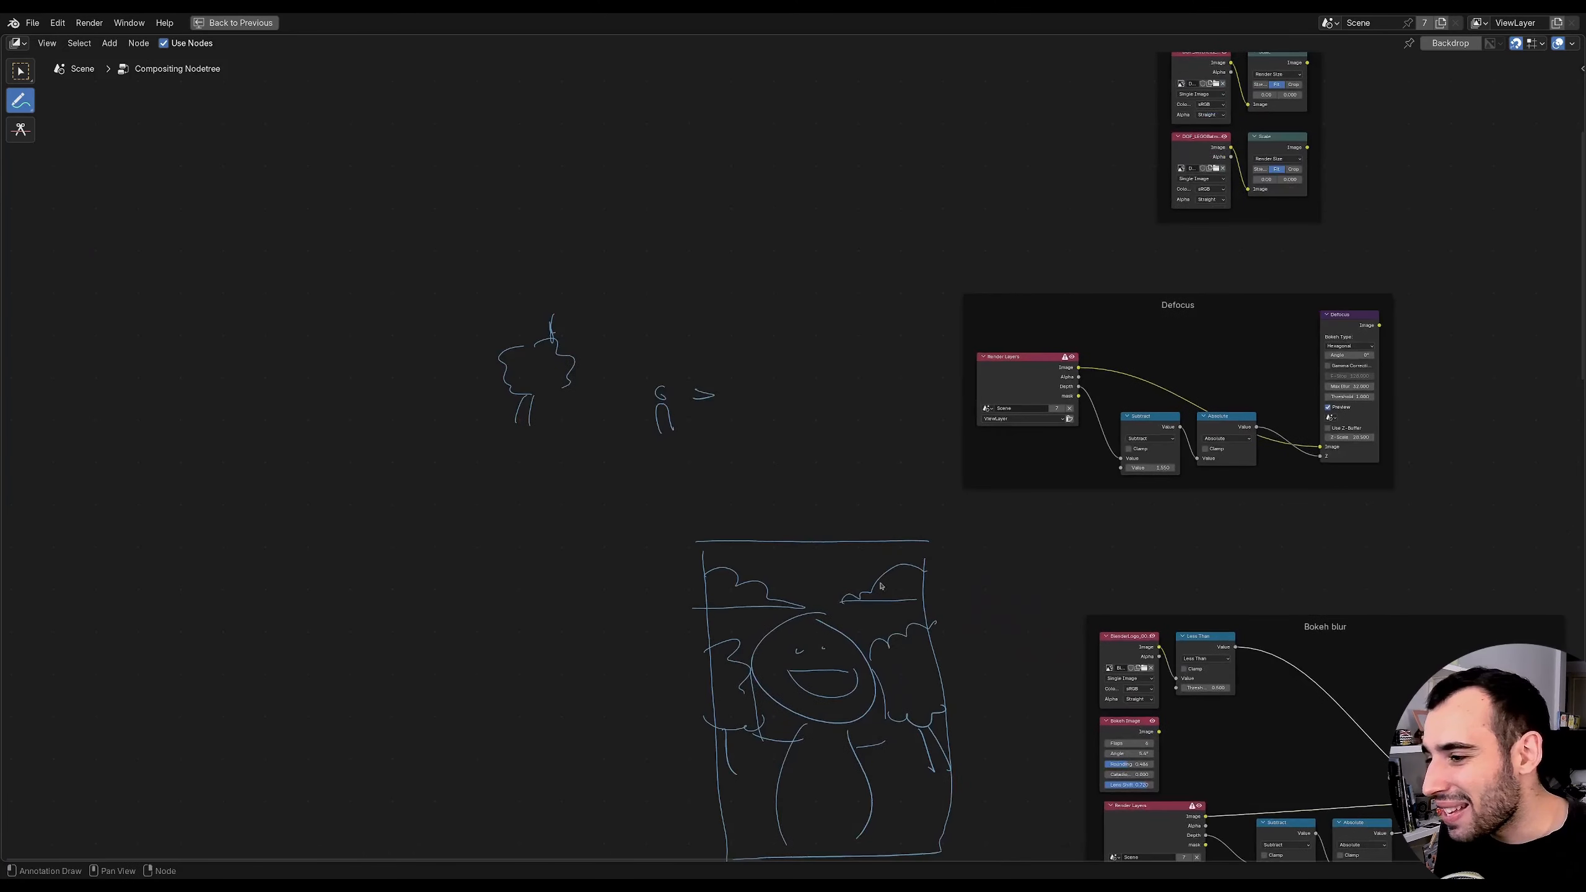
pyautogui.scroll(-4, 877, 584)
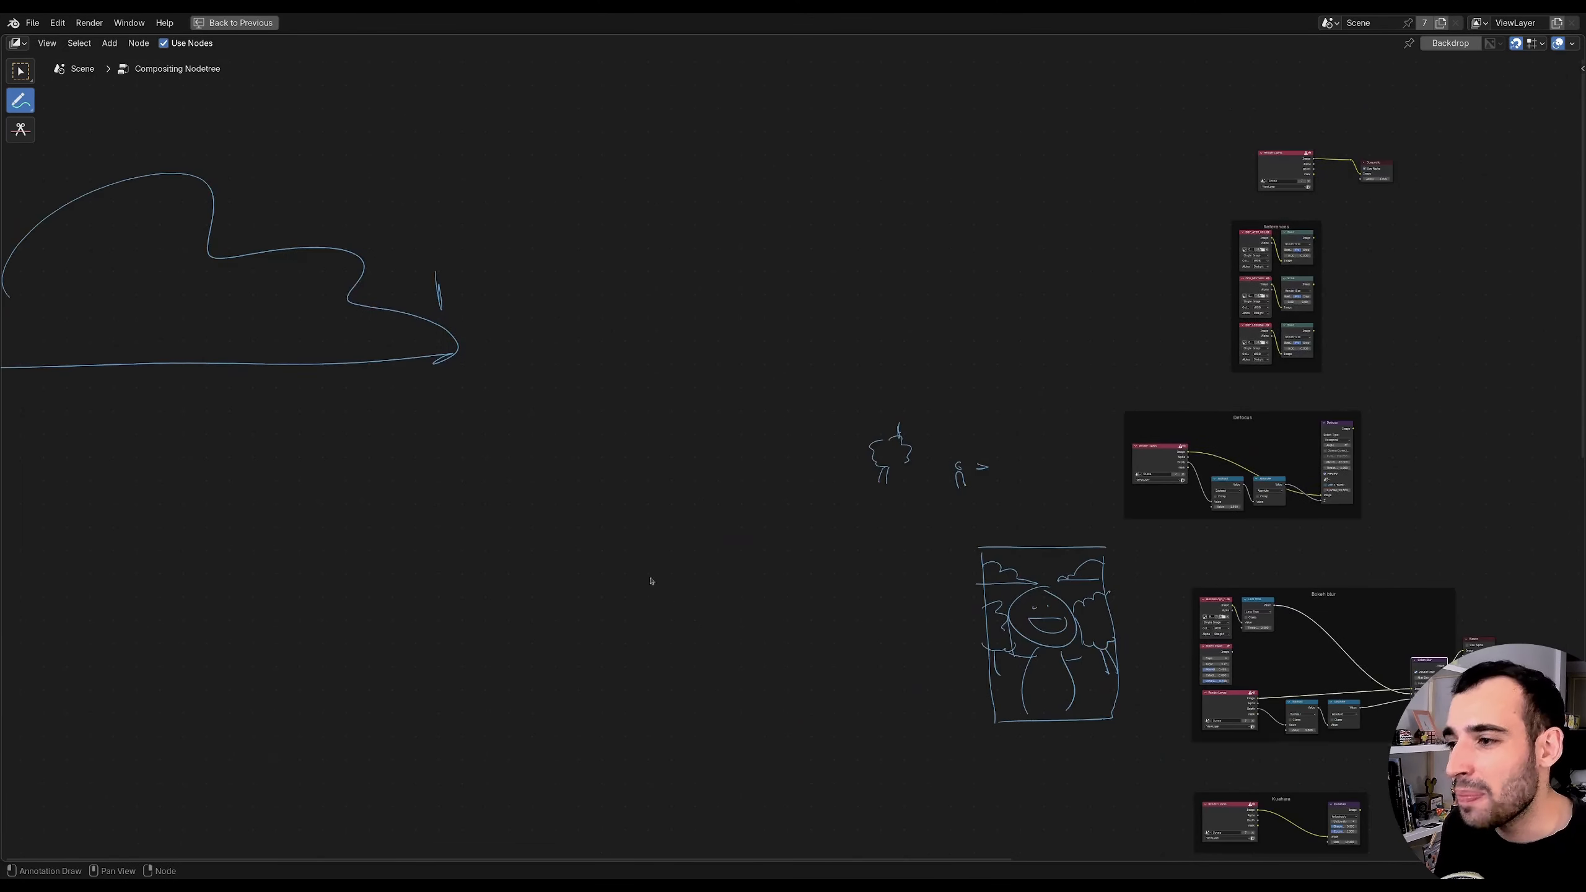
pyautogui.moveTo(997, 633); pyautogui.dragTo(890, 610, button='middle')
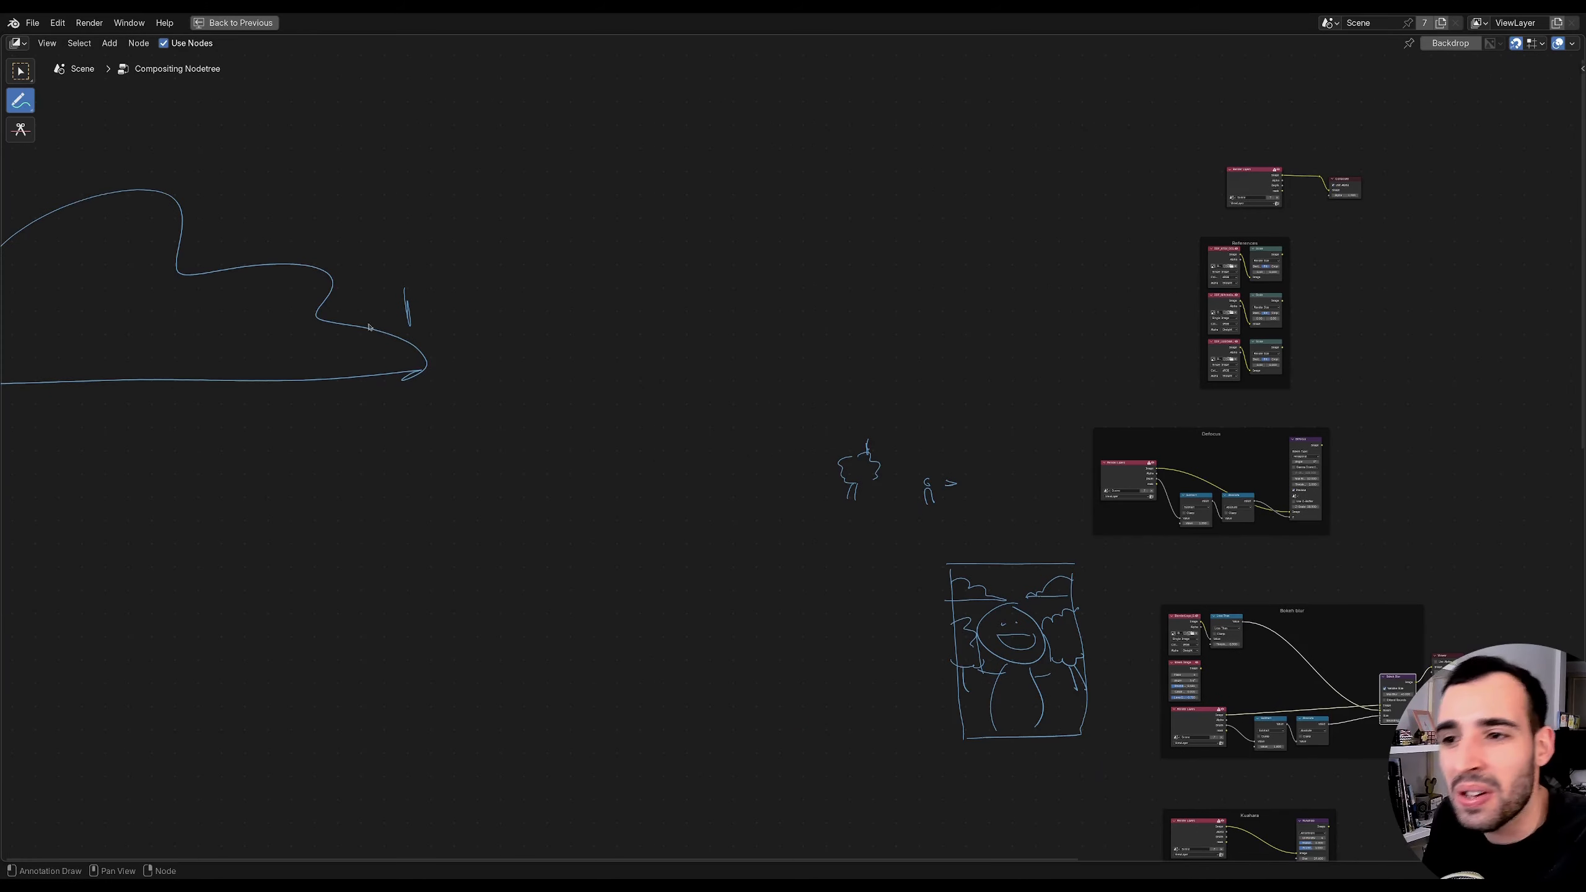
pyautogui.moveTo(574, 375); pyautogui.dragTo(559, 315, button='middle')
pyautogui.scroll(-3, 800, 455)
pyautogui.moveTo(800, 456)
pyautogui.mouseDown(button='middle')
pyautogui.moveTo(577, 449)
pyautogui.moveTo(782, 410)
pyautogui.mouseUp(button='middle')
pyautogui.scroll(5, 776, 459)
pyautogui.moveTo(626, 394); pyautogui.dragTo(659, 427, button='middle')
pyautogui.moveTo(705, 372); pyautogui.dragTo(669, 361, button='middle')
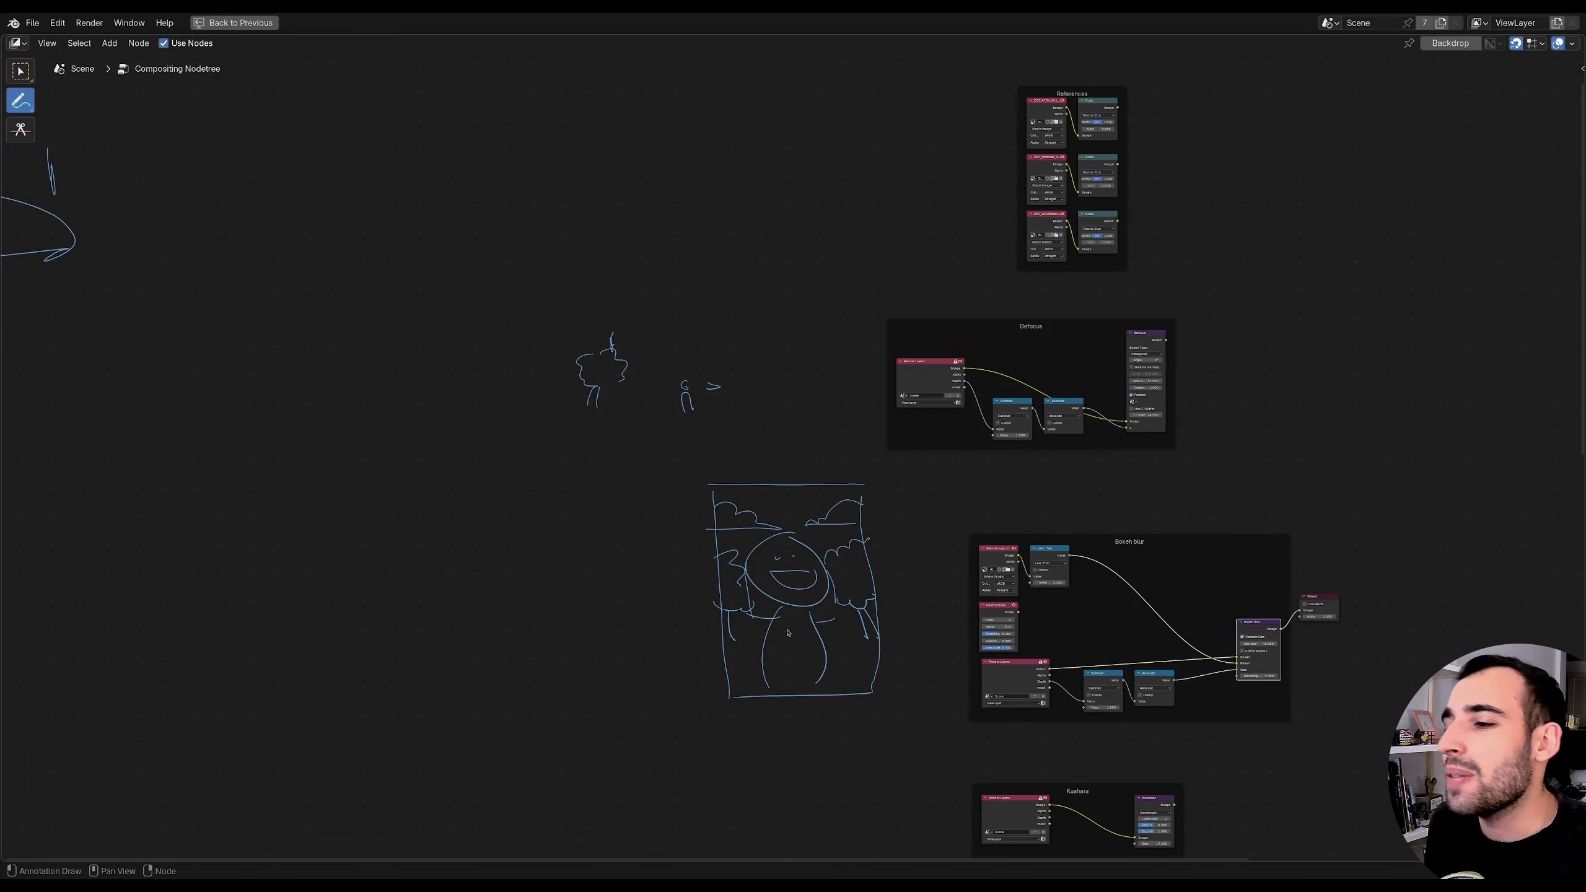
pyautogui.moveTo(787, 633); pyautogui.dragTo(841, 646, button='middle')
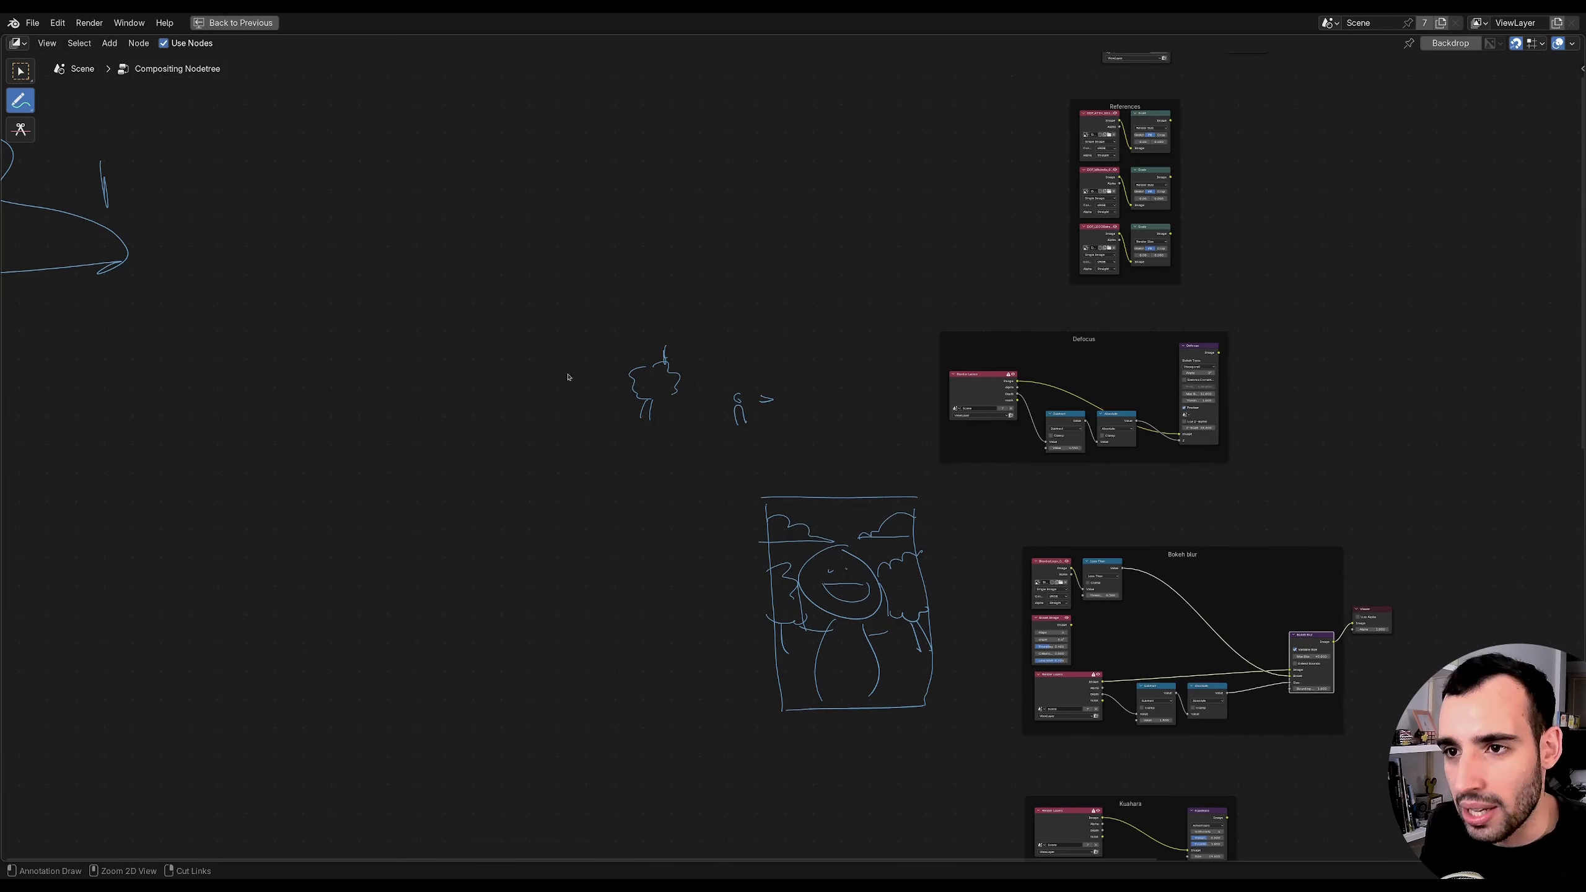
# - Undo the annotation strokes back to the empty picture frame
pyautogui.hotkey('ctrl', 'z')
pyautogui.hotkey('ctrl', 'z')
pyautogui.hotkey('ctrl', 'z')
pyautogui.hotkey('ctrl', 'z')
pyautogui.hotkey('ctrl', 'z')
pyautogui.hotkey('ctrl', 'z')
pyautogui.hotkey('ctrl', 'z')
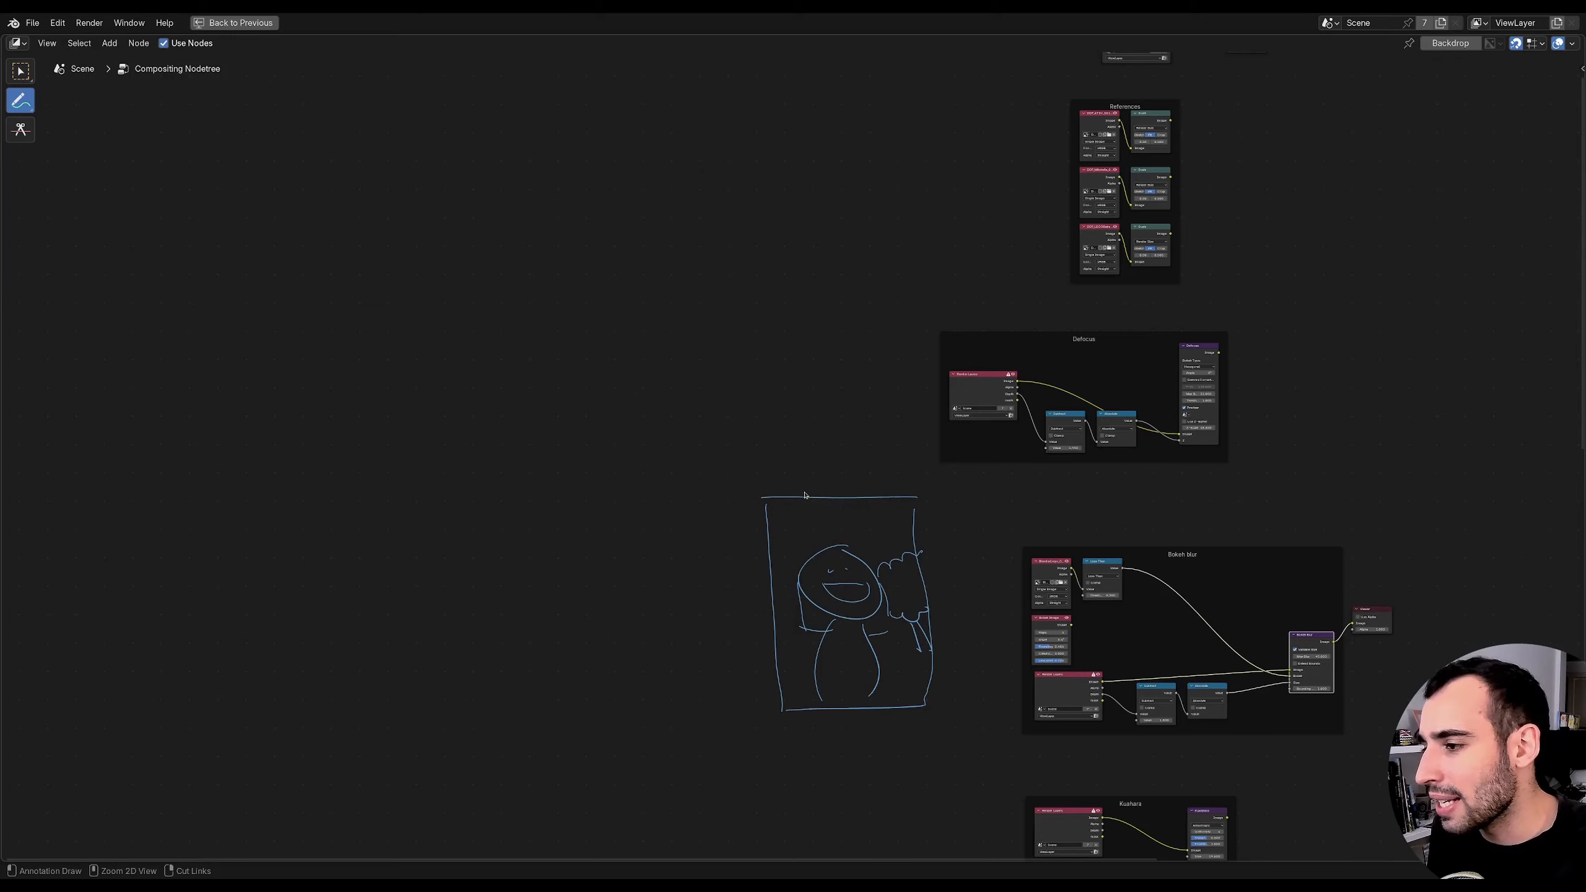
pyautogui.hotkey('ctrl', 'z')
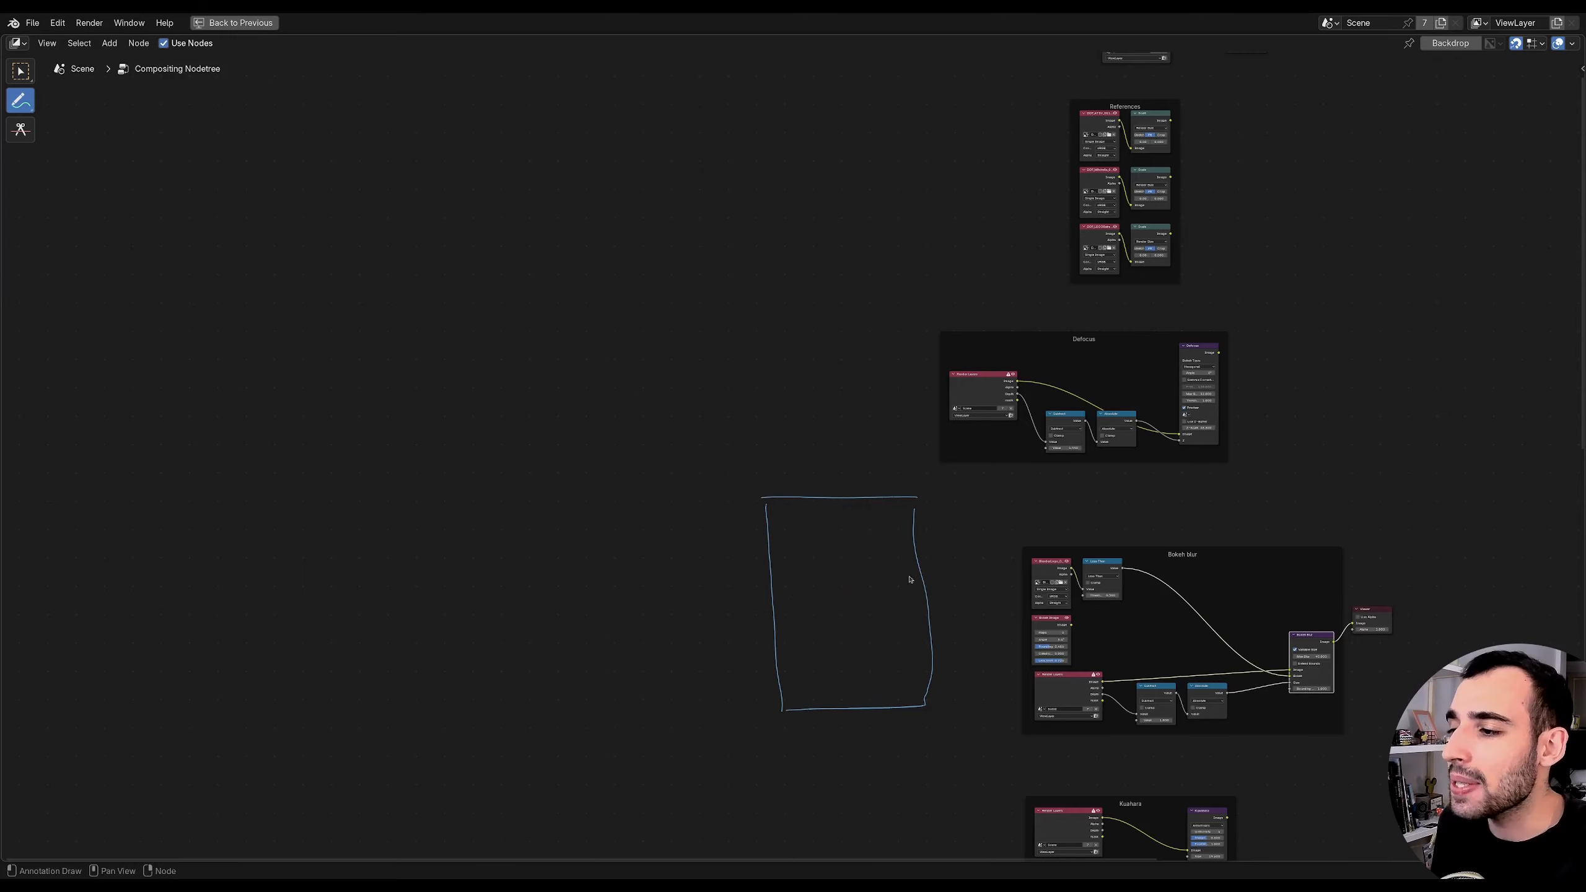
# - Go to the Focus Distance node setup below the other effects, switch to the selection tool and select its Render Layers node
pyautogui.moveTo(748, 499); pyautogui.dragTo(417, 404, button='middle')
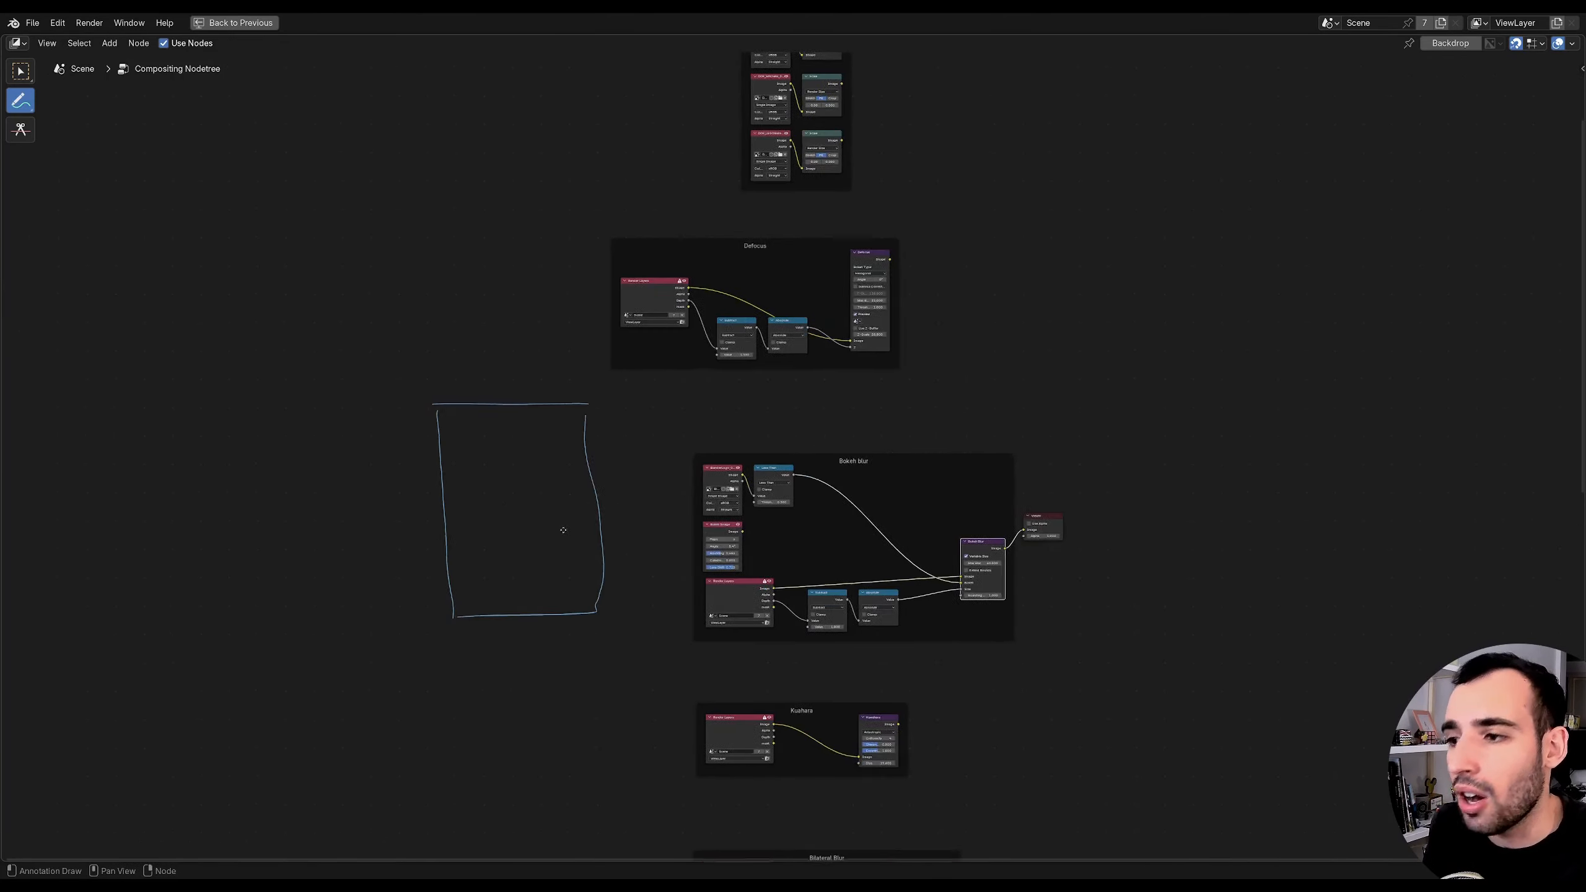
pyautogui.moveTo(563, 530); pyautogui.dragTo(416, 342, button='middle')
pyautogui.moveTo(618, 678); pyautogui.dragTo(546, 295, button='middle')
pyautogui.moveTo(644, 654); pyautogui.dragTo(502, 371, button='middle')
pyautogui.scroll(7, 729, 446)
pyautogui.moveTo(771, 453); pyautogui.dragTo(979, 441, button='middle')
pyautogui.scroll(1, 974, 452)
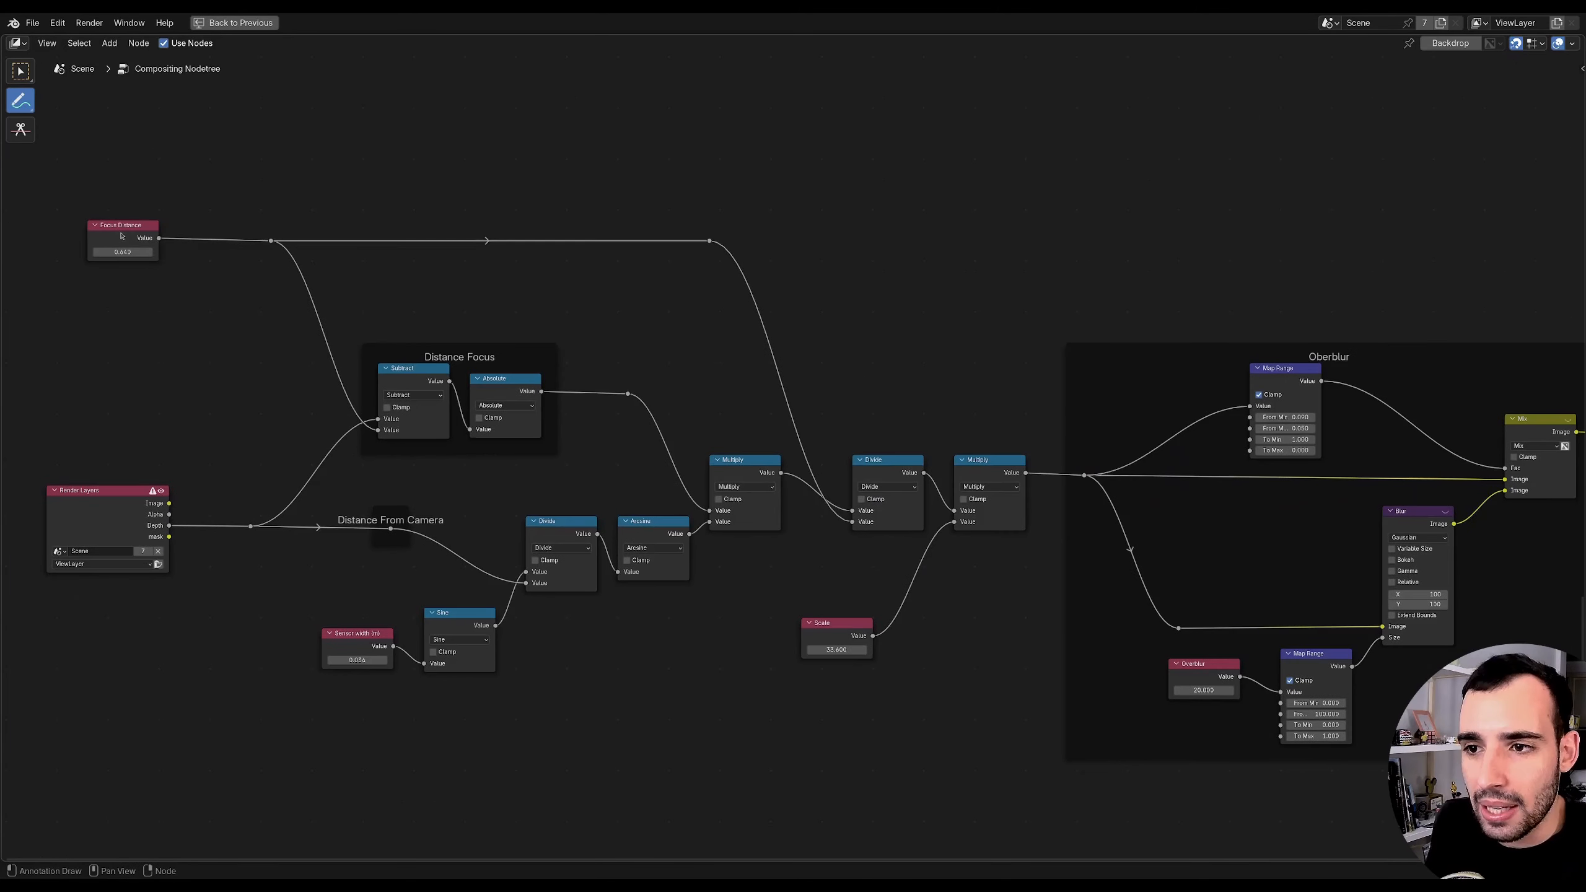
pyautogui.press('w')
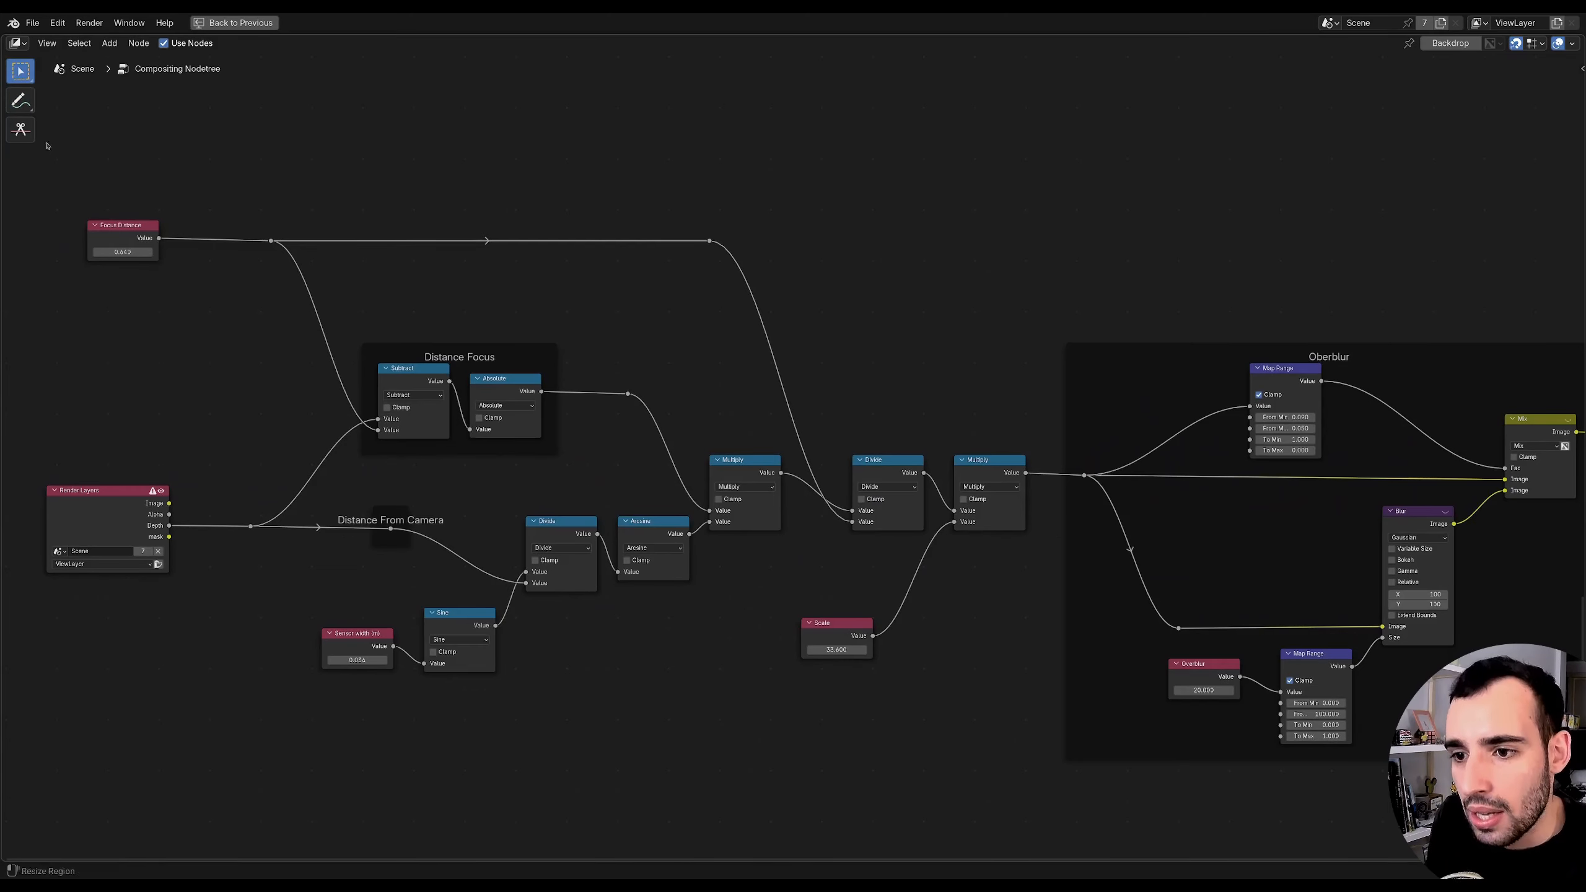
pyautogui.click(156, 558)
# - Review the node chain from Distance Focus and Distance From Camera through the Oberblur frame, and restore the node editor from its maximized view
pyautogui.moveTo(237, 600); pyautogui.dragTo(293, 584, button='middle')
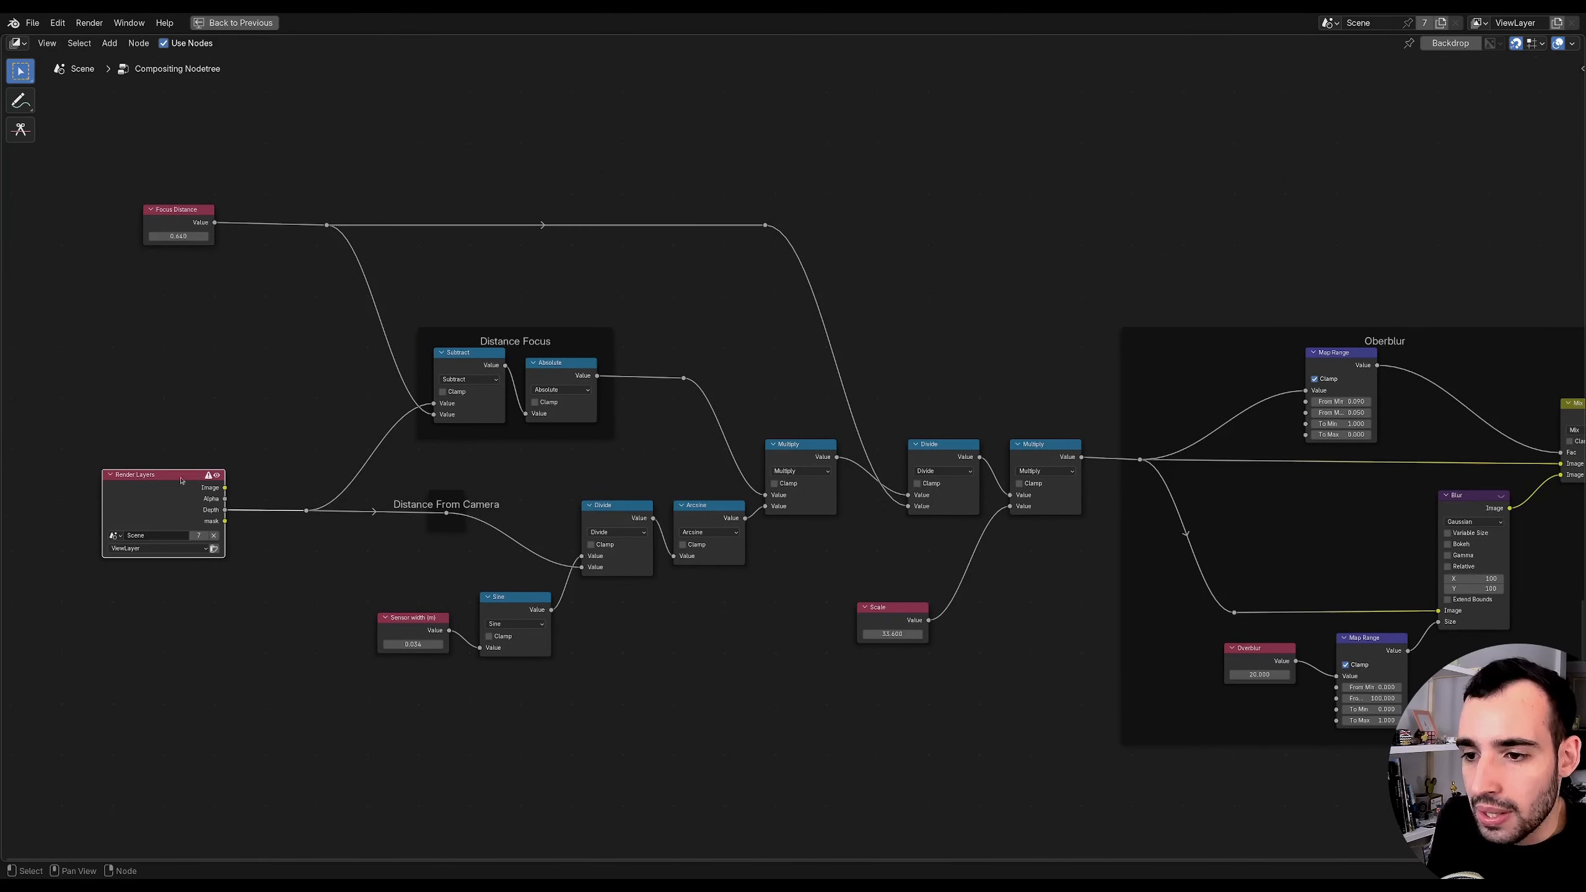
pyautogui.moveTo(937, 573); pyautogui.dragTo(579, 456, button='middle')
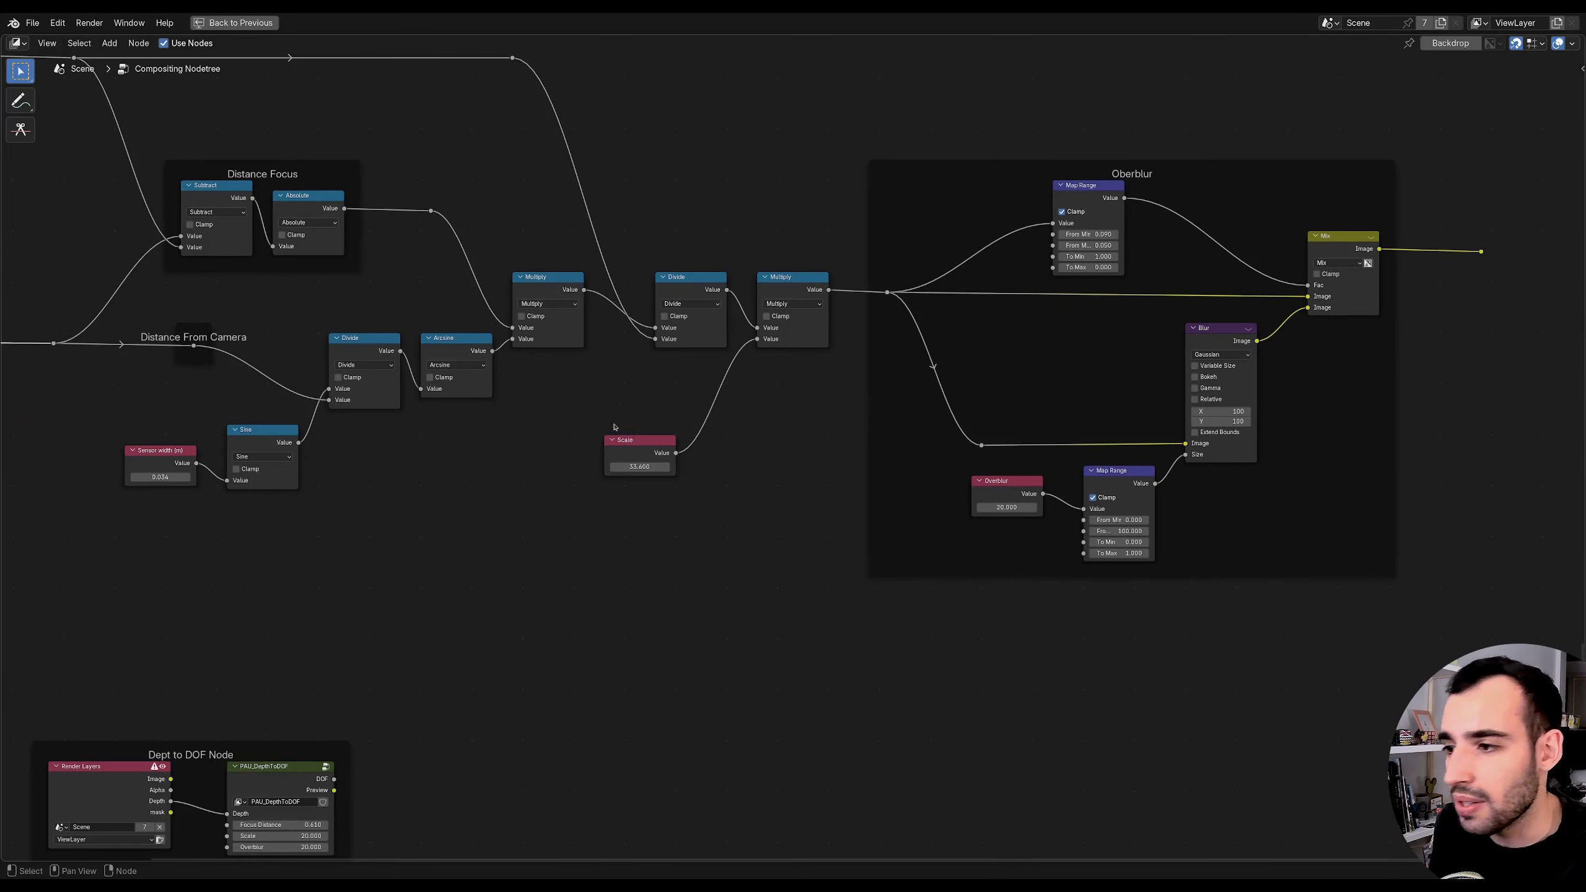
pyautogui.moveTo(904, 348); pyautogui.dragTo(891, 443, button='middle')
pyautogui.scroll(-3, 890, 443)
pyautogui.moveTo(792, 448); pyautogui.dragTo(889, 455, button='middle')
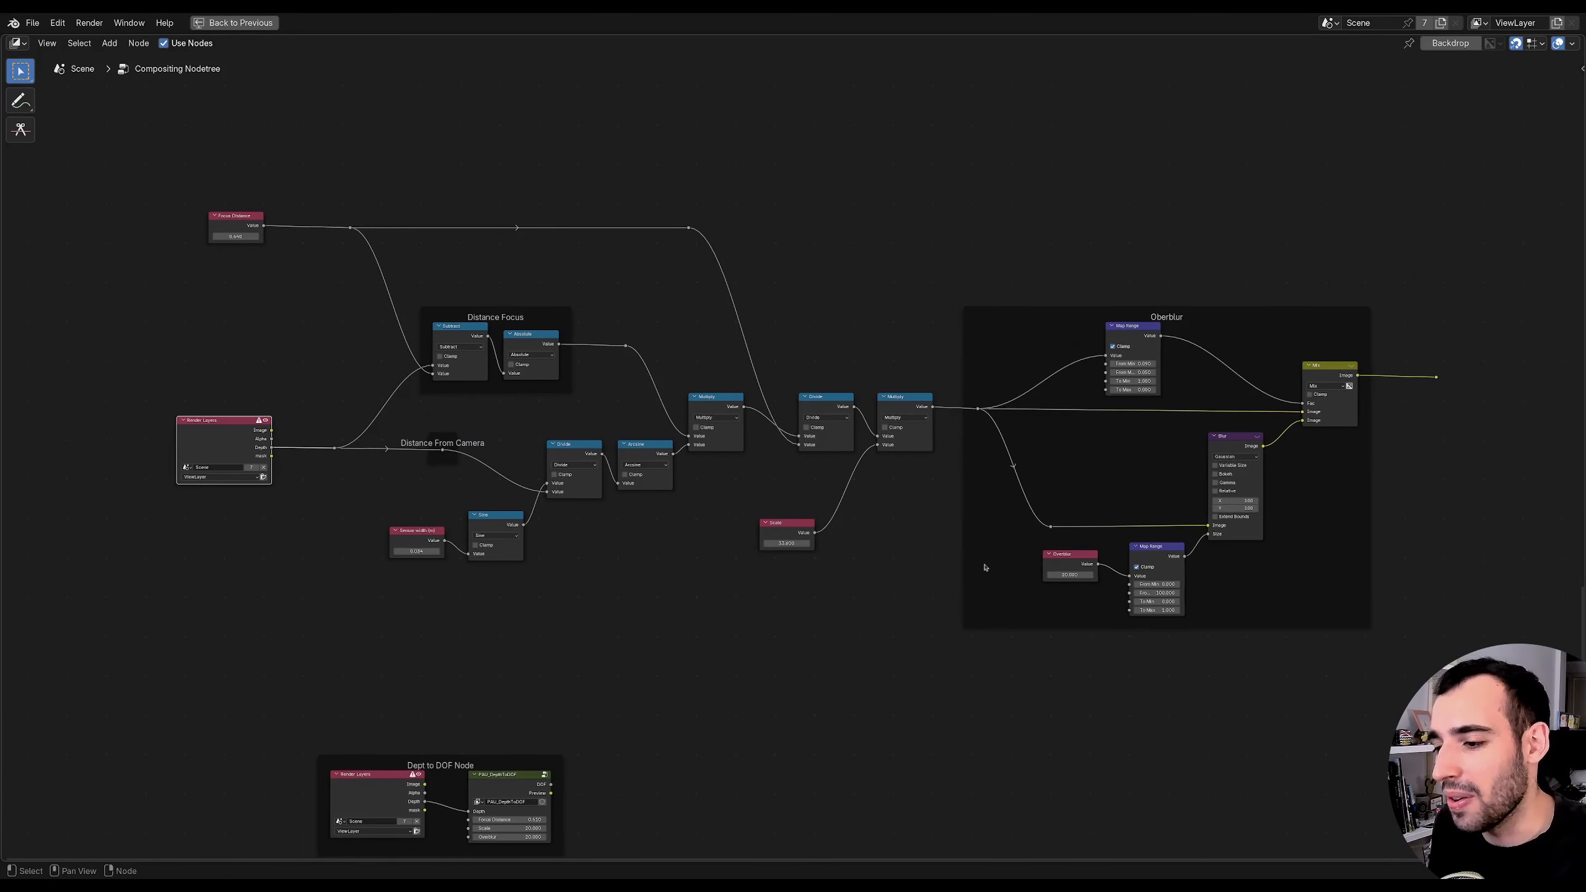
pyautogui.moveTo(985, 568); pyautogui.dragTo(1066, 559, button='middle')
pyautogui.moveTo(654, 515); pyautogui.dragTo(706, 455, button='middle')
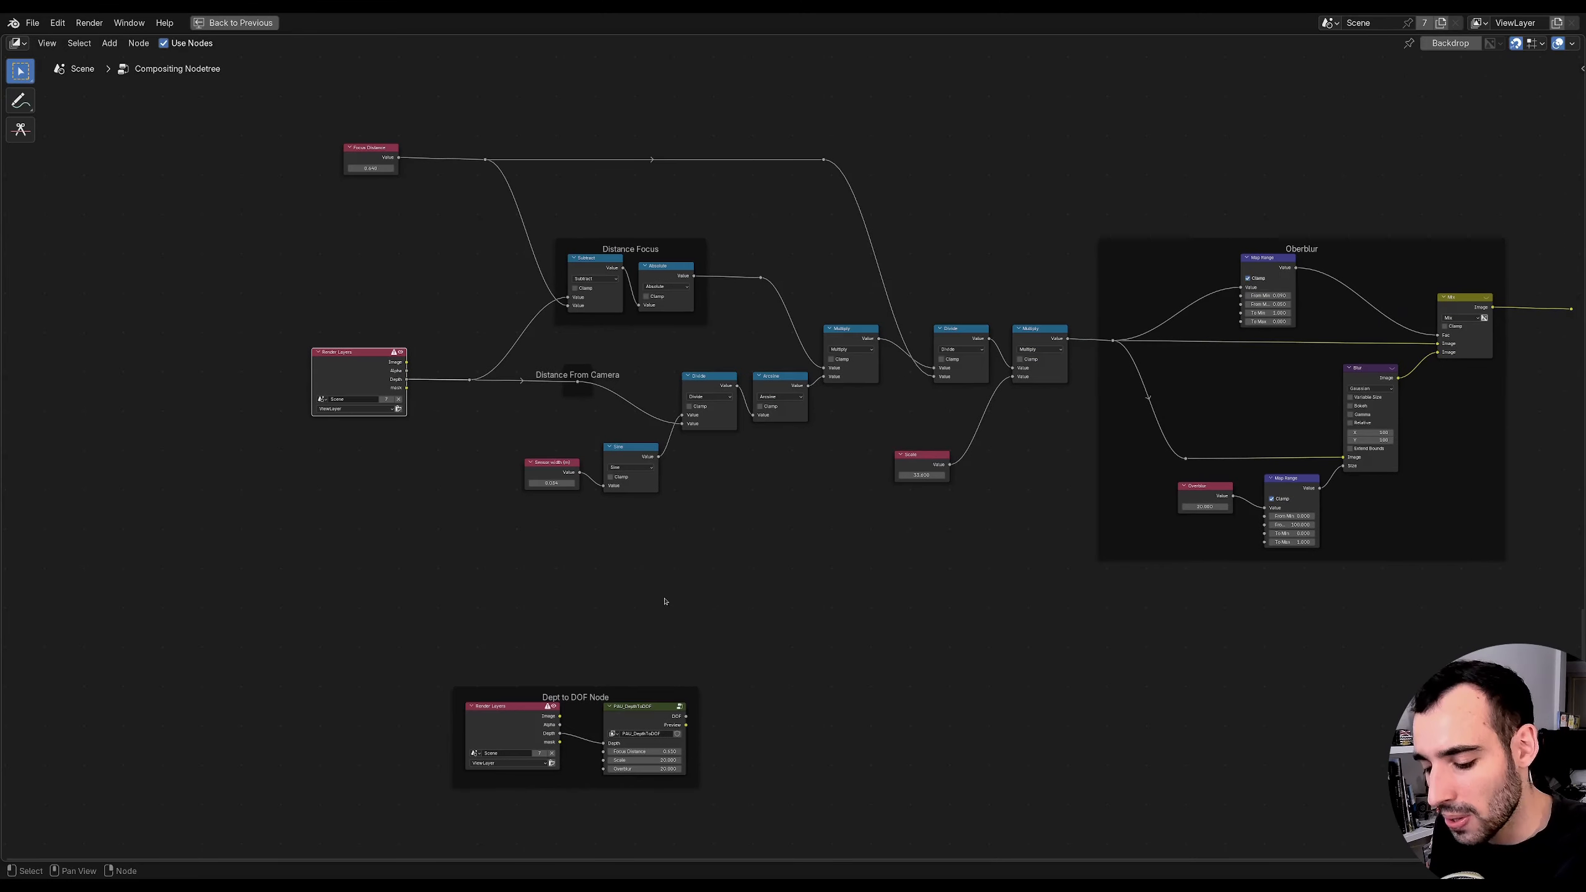
pyautogui.hotkey('ctrl', 'space')
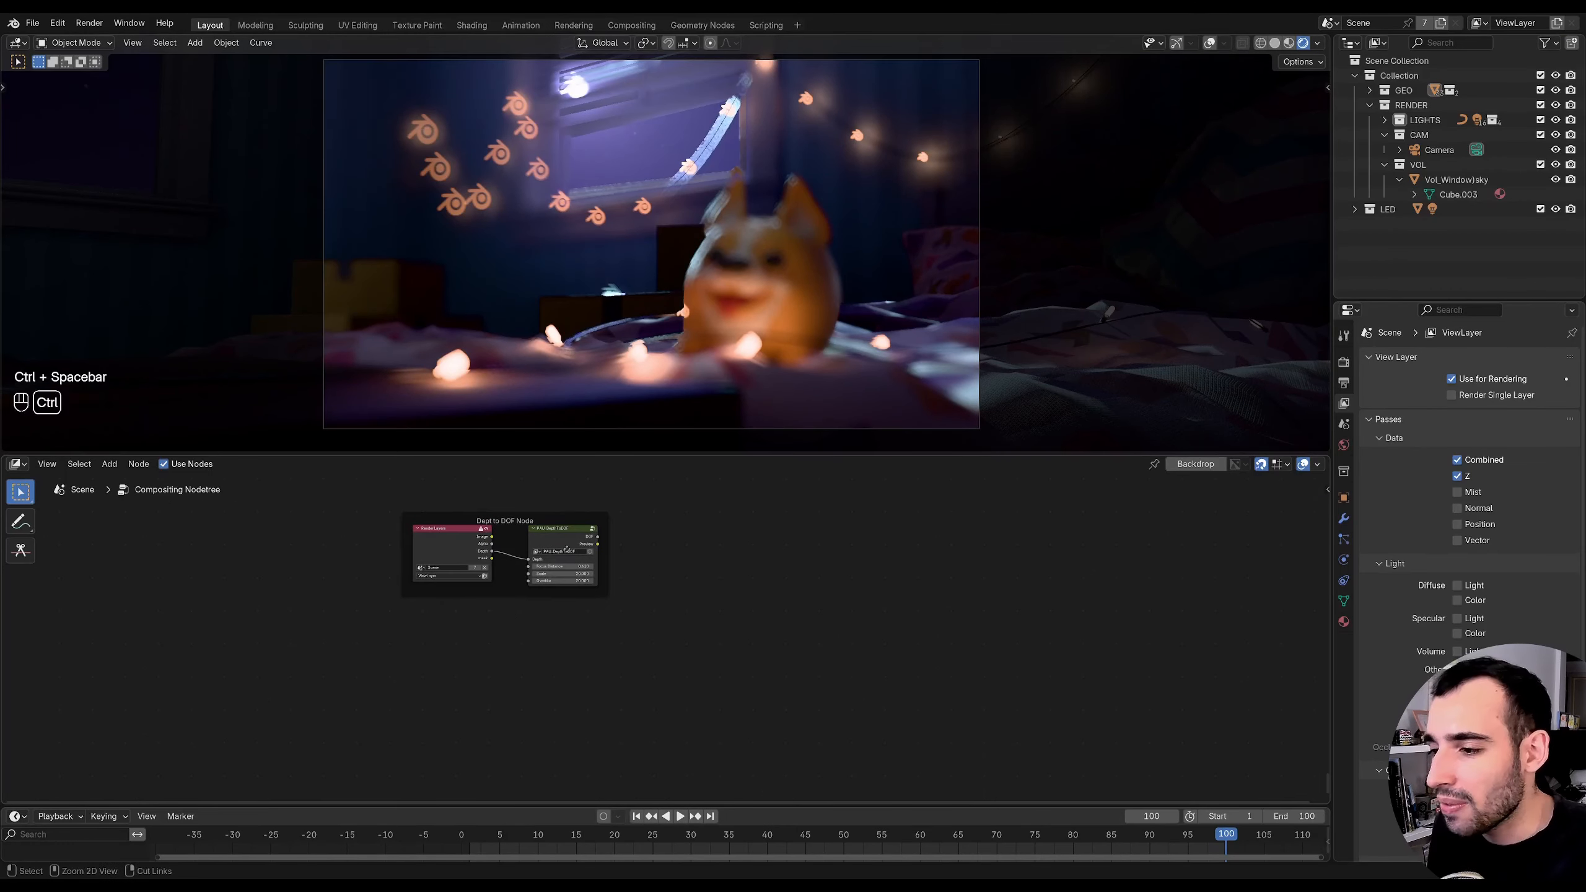
# - Copy the PAU_DepthToDOF node from the Depth to DOF frame and paste it into the Bokeh Blur setup
pyautogui.moveTo(472, 549); pyautogui.dragTo(787, 584, button='middle')
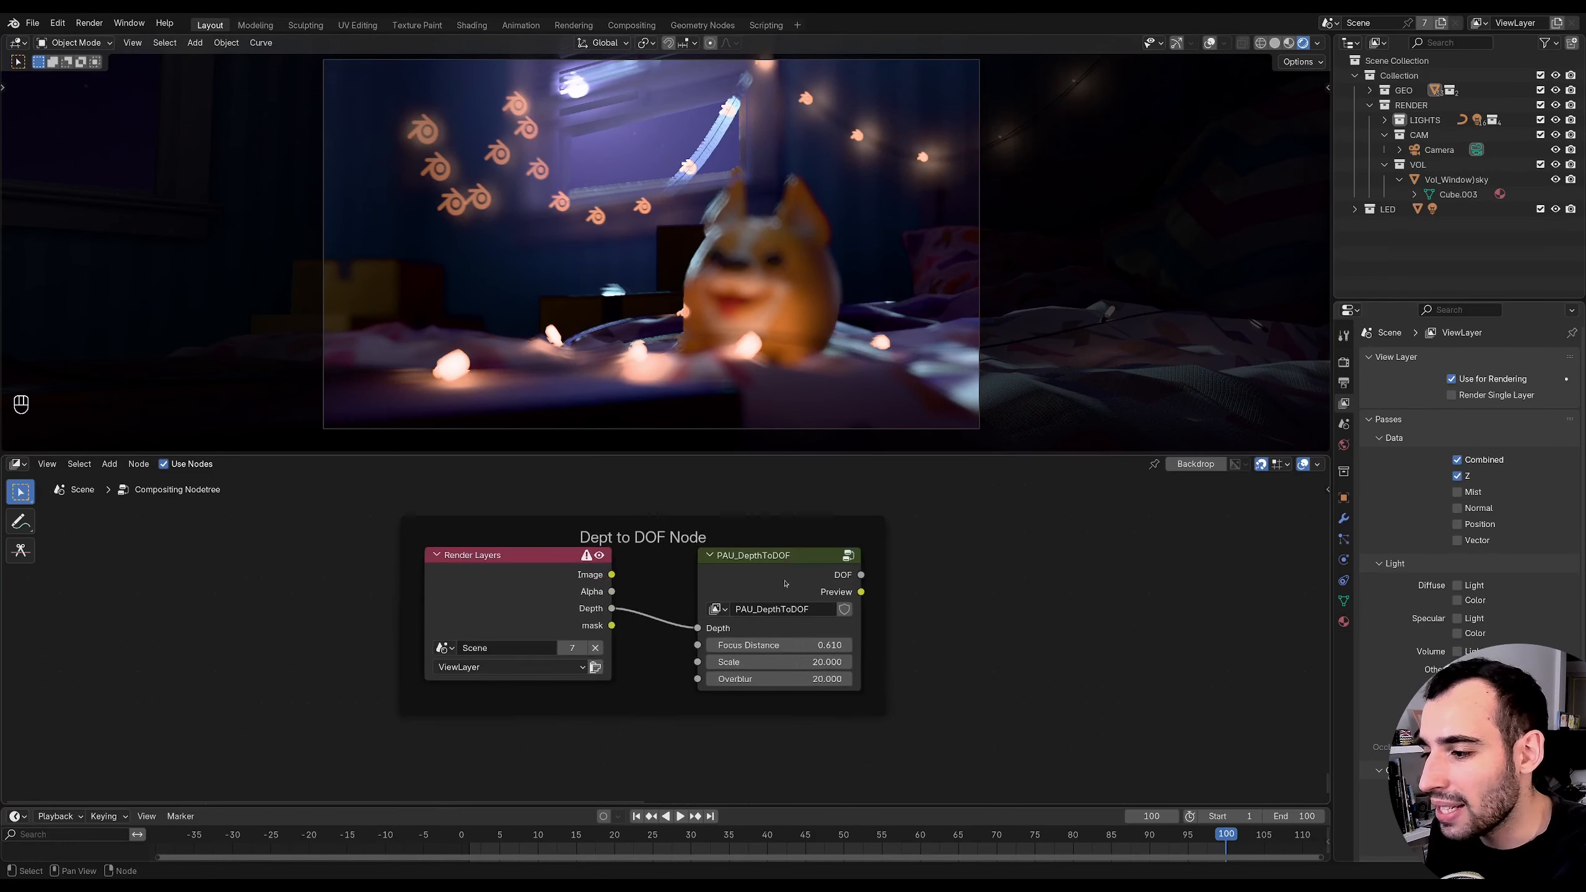
pyautogui.click(787, 587)
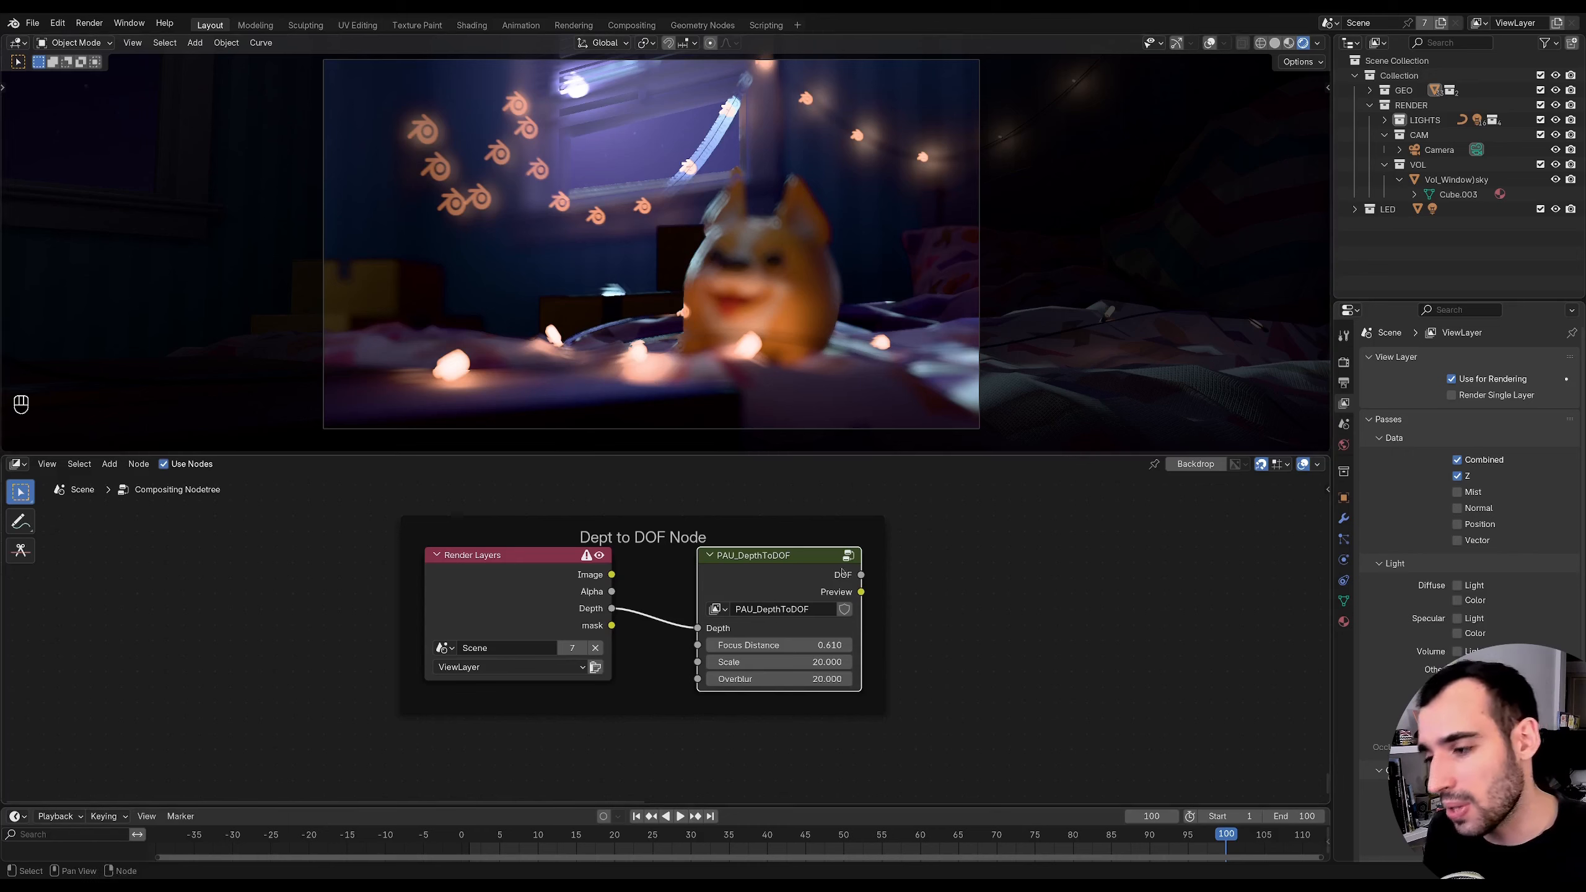
pyautogui.hotkey('ctrl', 'c')
pyautogui.scroll(-2, 662, 593)
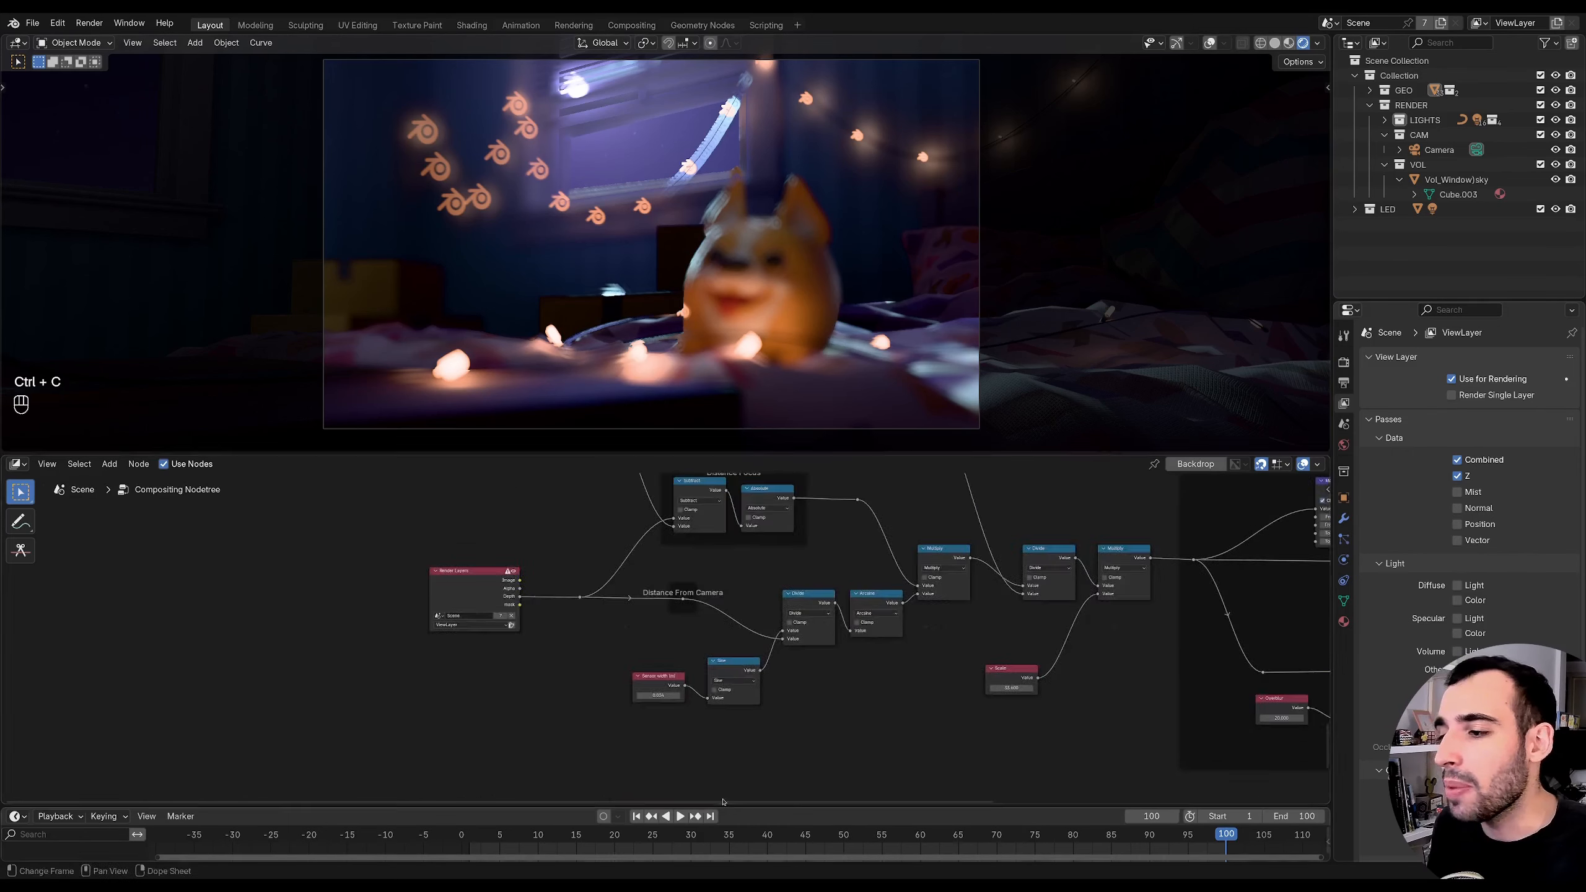
pyautogui.keyDown('ctrl'); pyautogui.moveTo(718, 563); pyautogui.dragTo(723, 793, button='middle'); pyautogui.keyUp('ctrl')
pyautogui.moveTo(694, 531); pyautogui.dragTo(644, 668, button='middle')
pyautogui.hotkey('ctrl', 'v')
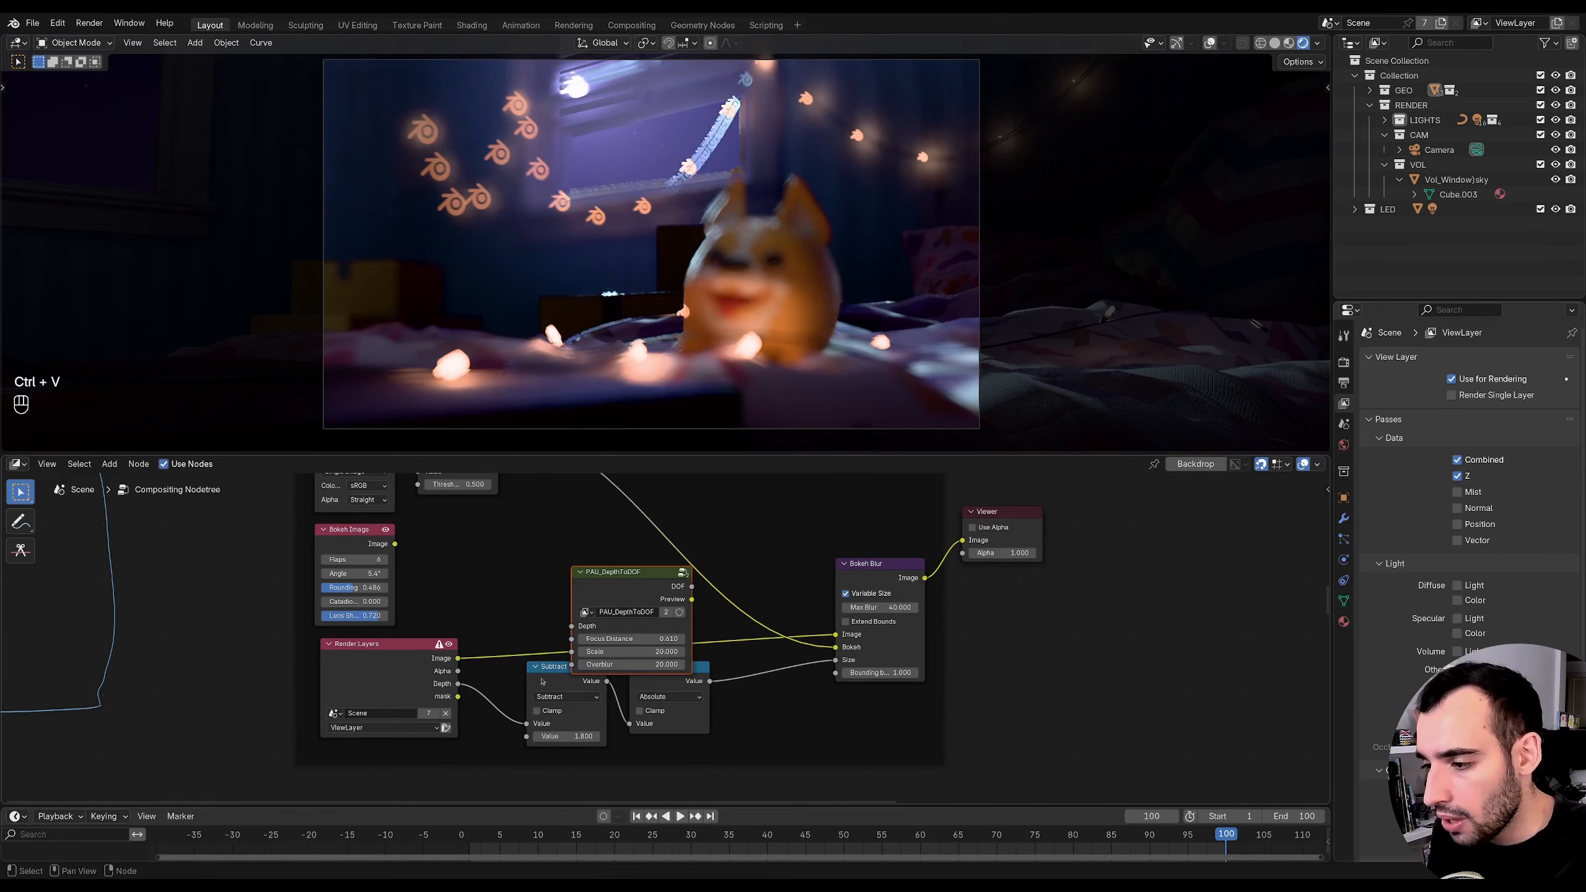
# - Replace the Subtract and Absolute nodes with the PAU_DepthToDOF node and connect its DOF output to the Bokeh Blur Size
pyautogui.click(542, 681)
pyautogui.keyDown('ctrl'); pyautogui.click(686, 680); pyautogui.keyUp('ctrl')
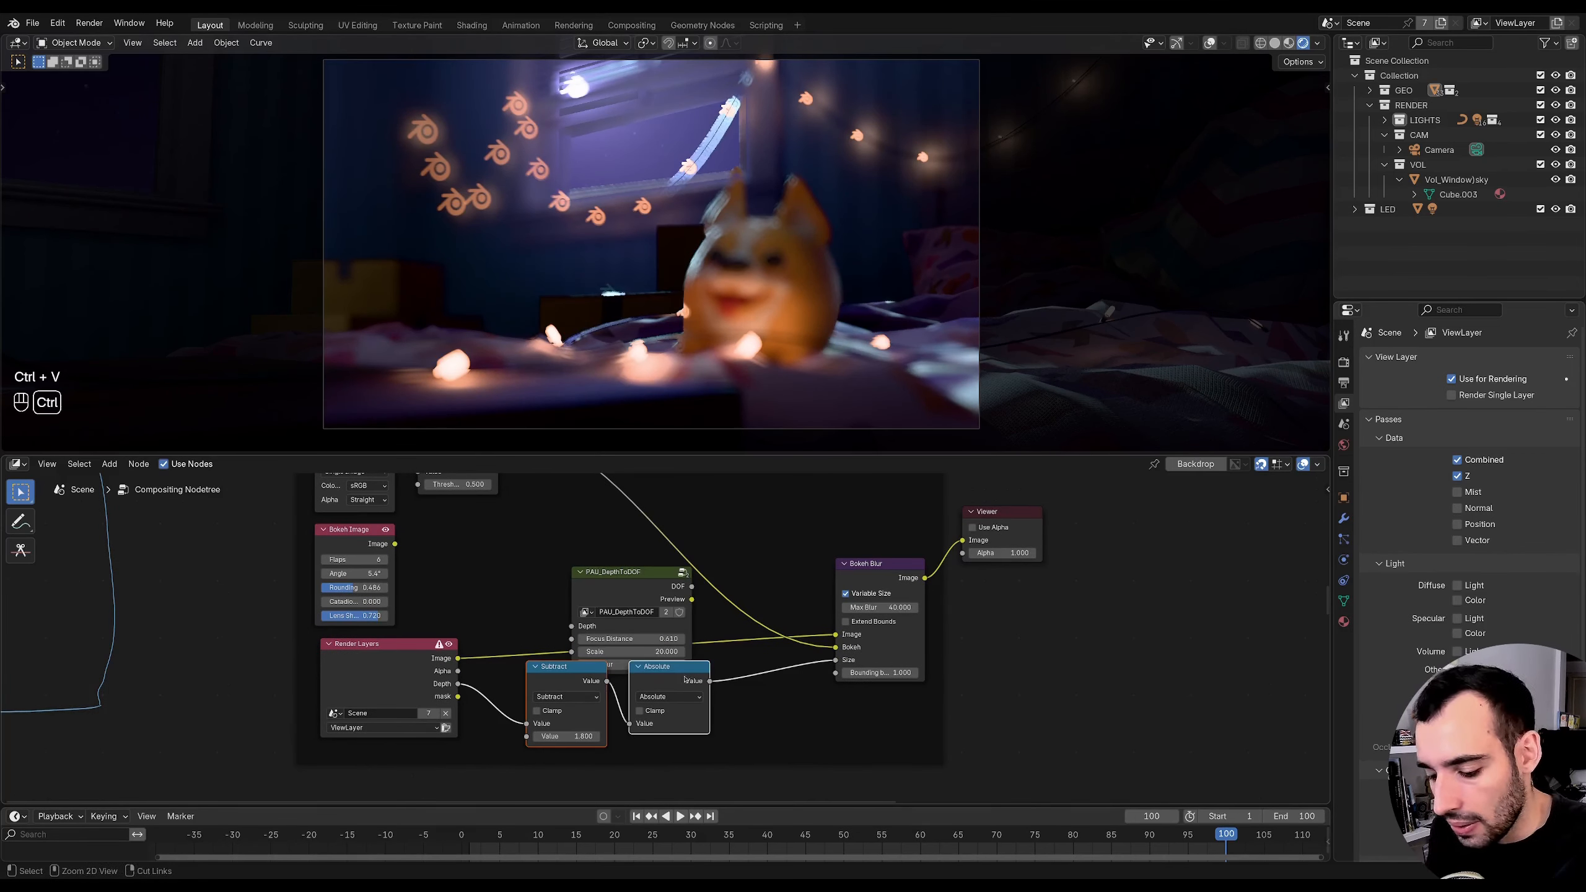
pyautogui.hotkey('ctrl', 'x')
pyautogui.moveTo(645, 573); pyautogui.dragTo(651, 668)
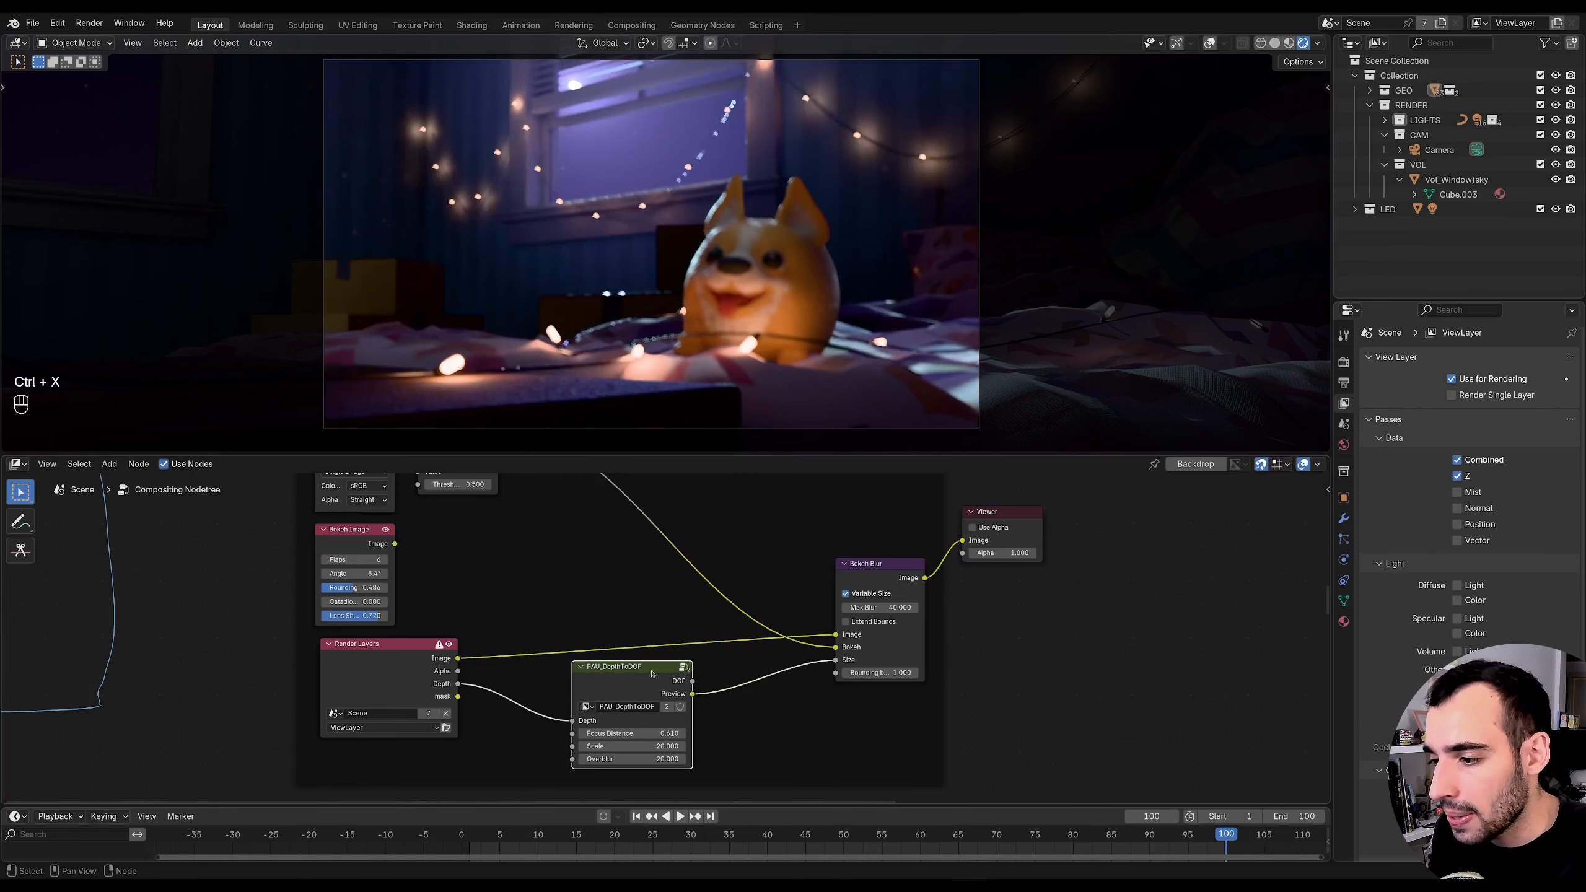
pyautogui.scroll(2, 653, 666)
pyautogui.moveTo(704, 614); pyautogui.dragTo(900, 585)
pyautogui.moveTo(681, 620); pyautogui.dragTo(719, 595, button='middle')
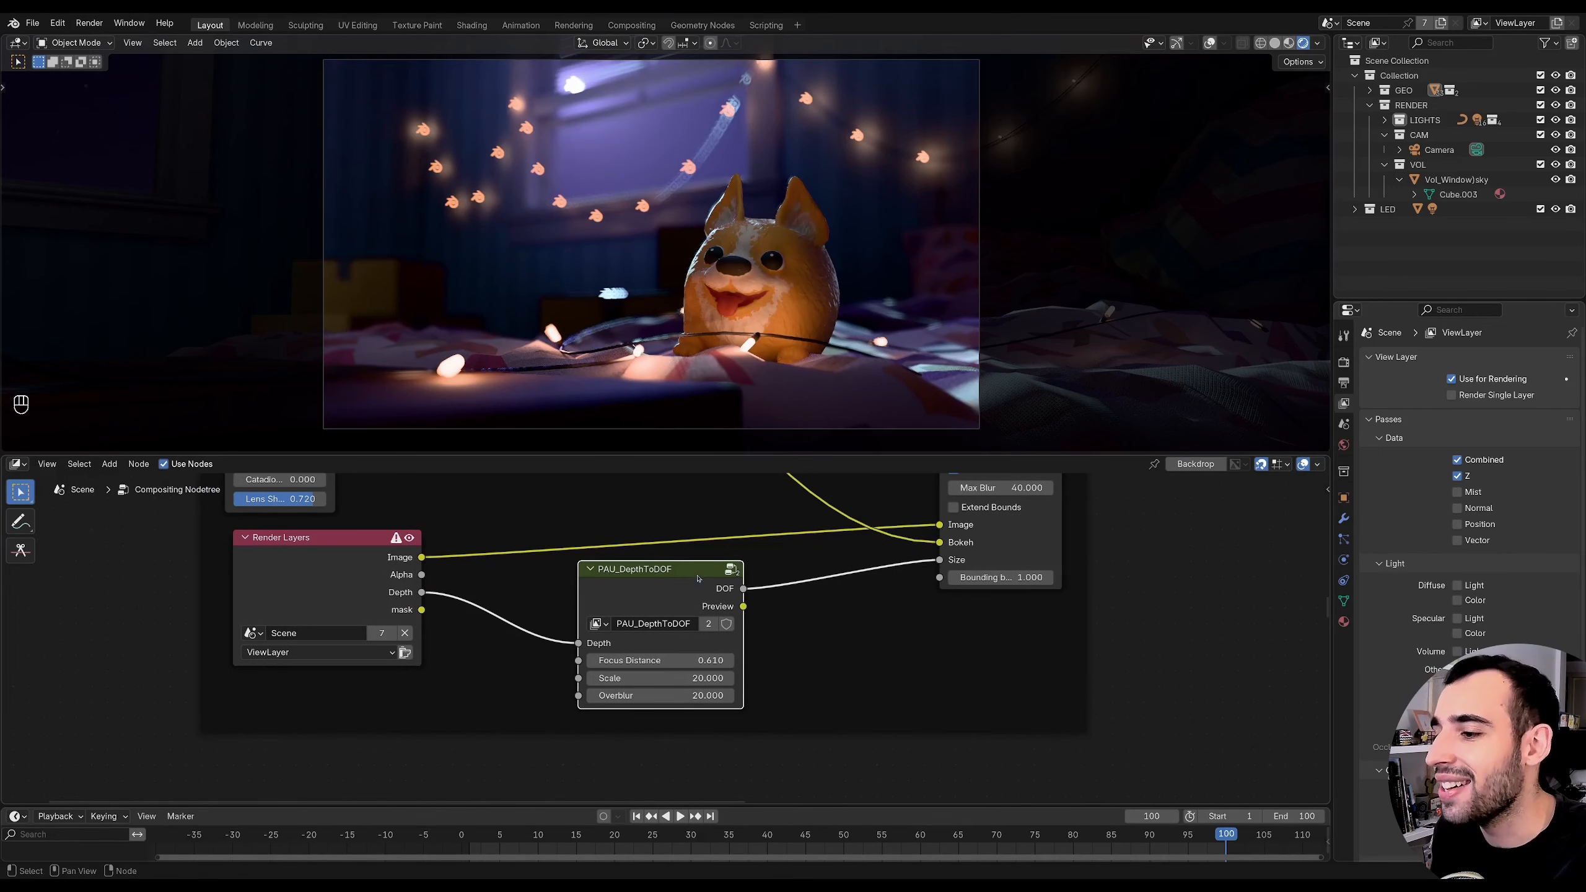
# - Show the PAU_DepthToDOF Preview output in the viewer and set the Focus Distance to 0.620
pyautogui.keyDown('ctrl'); pyautogui.keyDown('shift'); pyautogui.click(719, 597); pyautogui.keyUp('shift'); pyautogui.keyUp('ctrl')
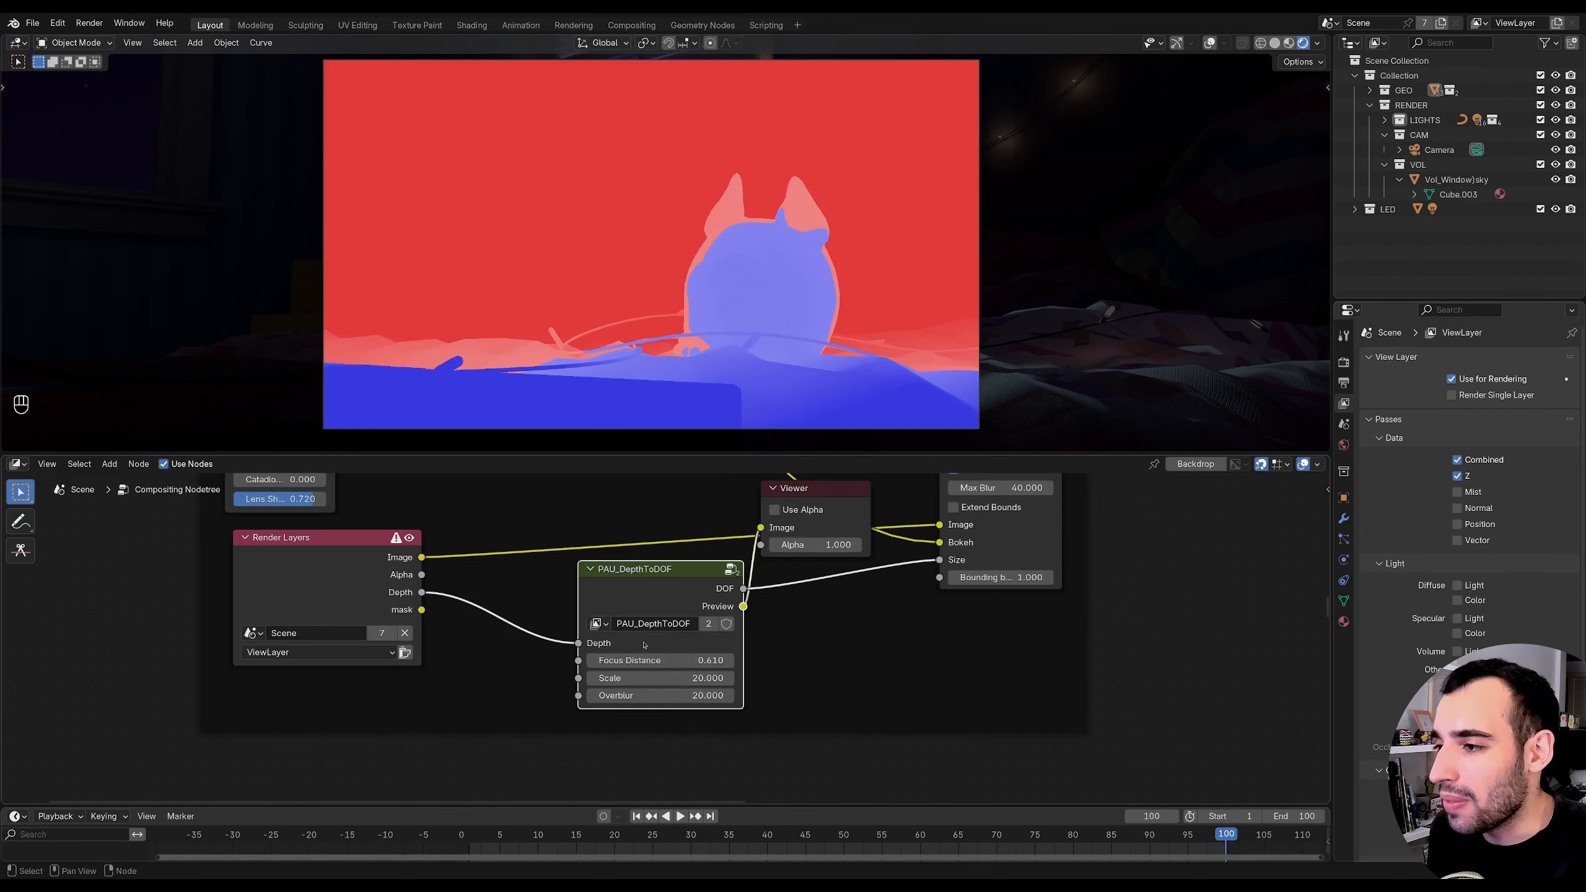
pyautogui.keyDown('shift'); pyautogui.moveTo(682, 661); pyautogui.dragTo(689, 661); pyautogui.keyUp('shift')
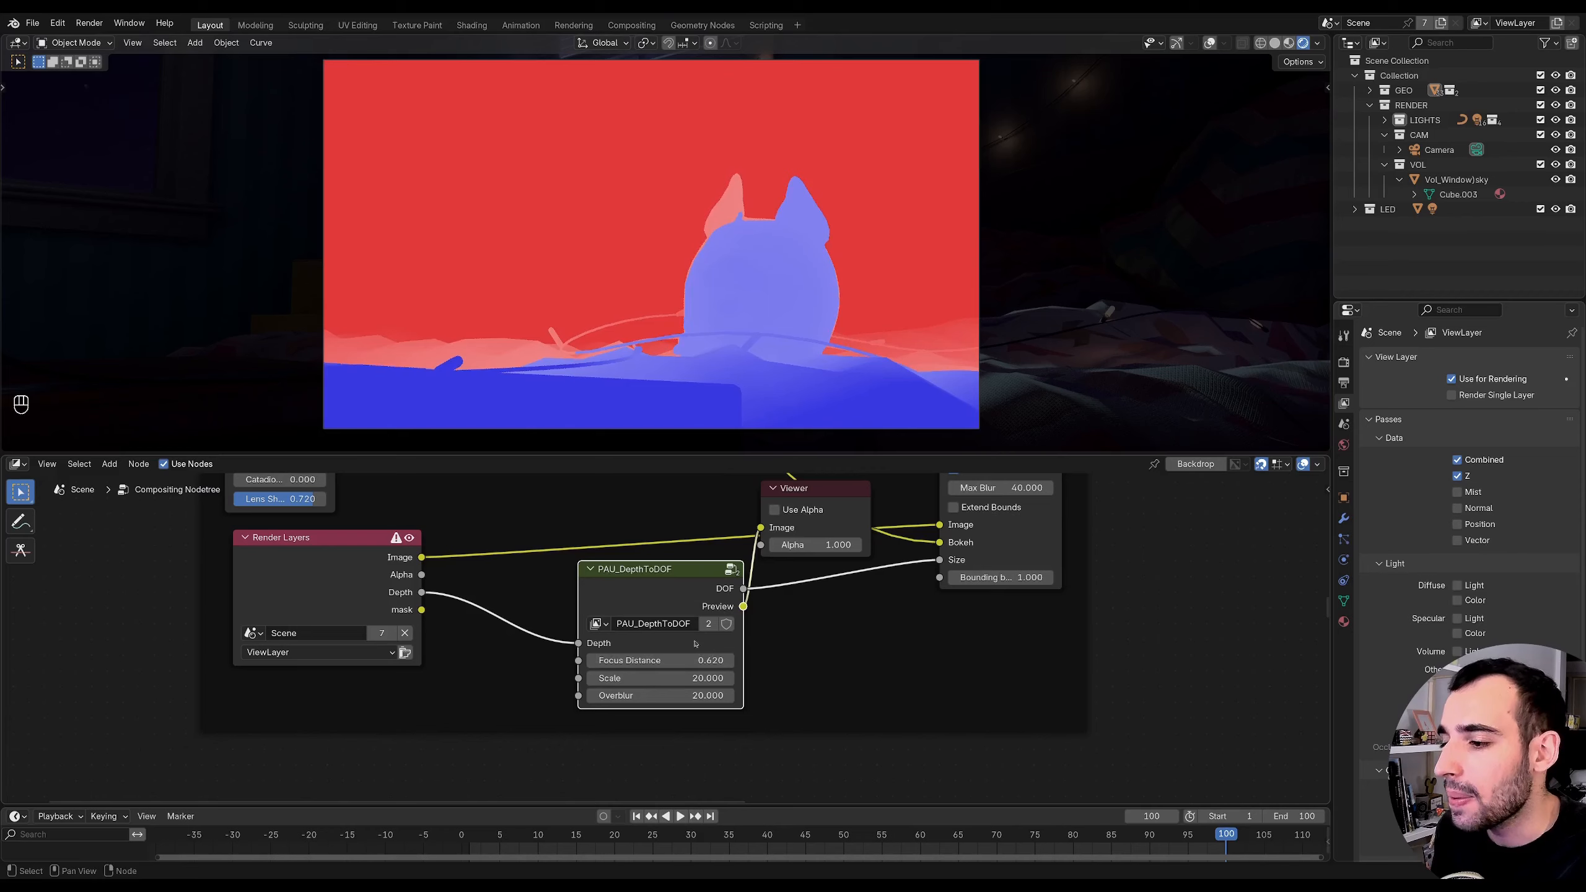
pyautogui.moveTo(807, 563); pyautogui.dragTo(542, 668, button='middle')
# - View the PAU_DepthToDOF node's DOF mask, followed by the Bokeh Blur result
pyautogui.keyDown('ctrl'); pyautogui.keyDown('shift'); pyautogui.click(590, 655); pyautogui.keyUp('shift'); pyautogui.keyUp('ctrl')
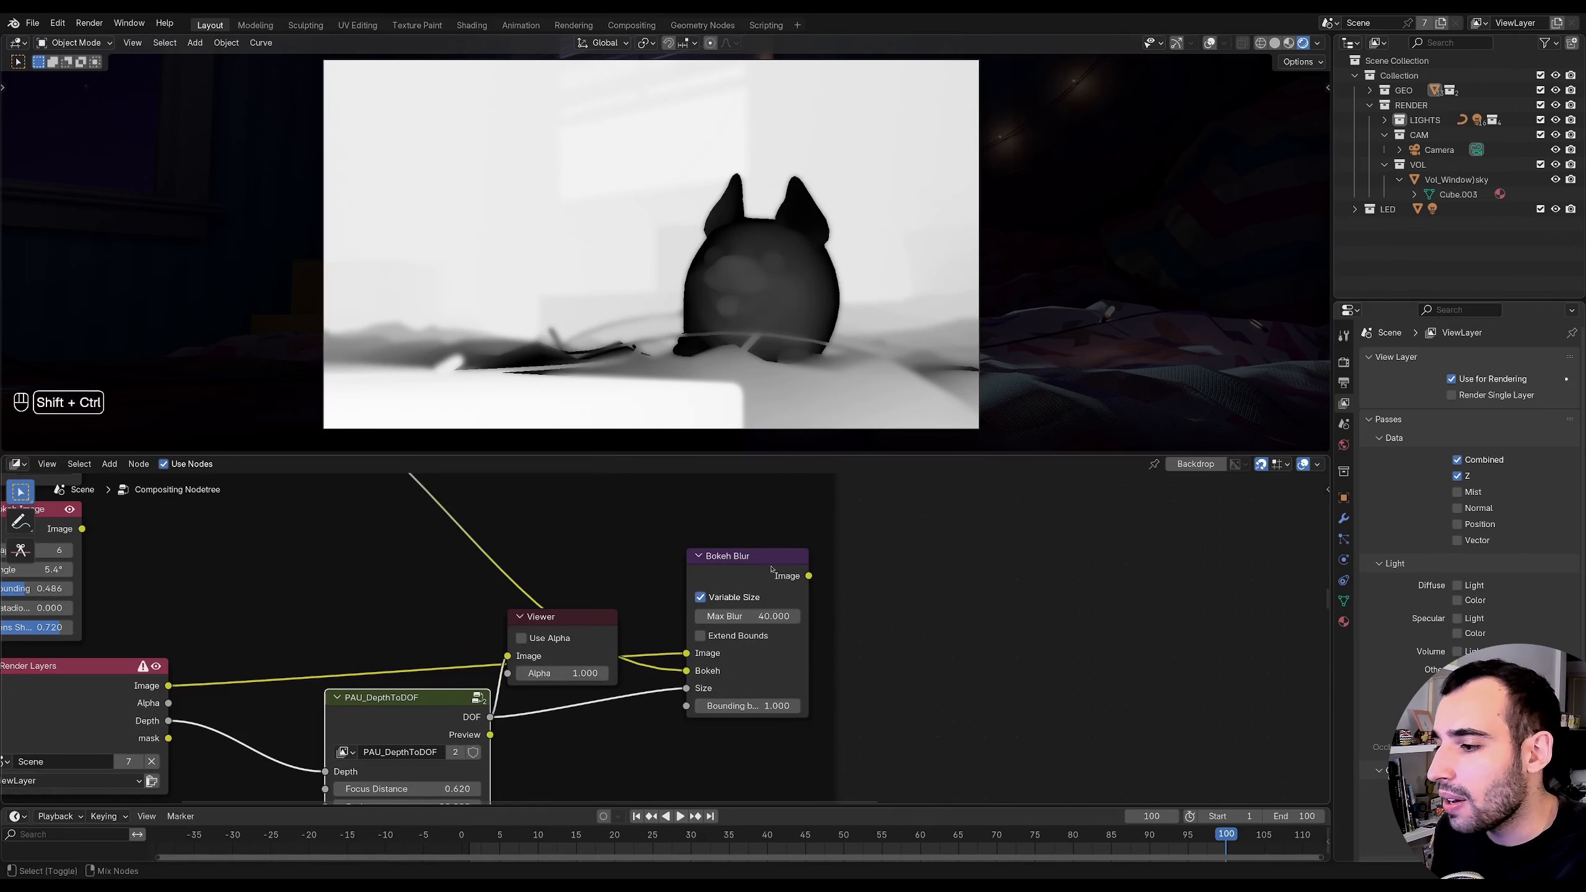
pyautogui.keyDown('ctrl'); pyautogui.keyDown('shift'); pyautogui.click(688, 626); pyautogui.keyUp('shift'); pyautogui.keyUp('ctrl')
pyautogui.moveTo(686, 627); pyautogui.dragTo(839, 539, button='middle')
pyautogui.moveTo(543, 664); pyautogui.dragTo(605, 619, button='middle')
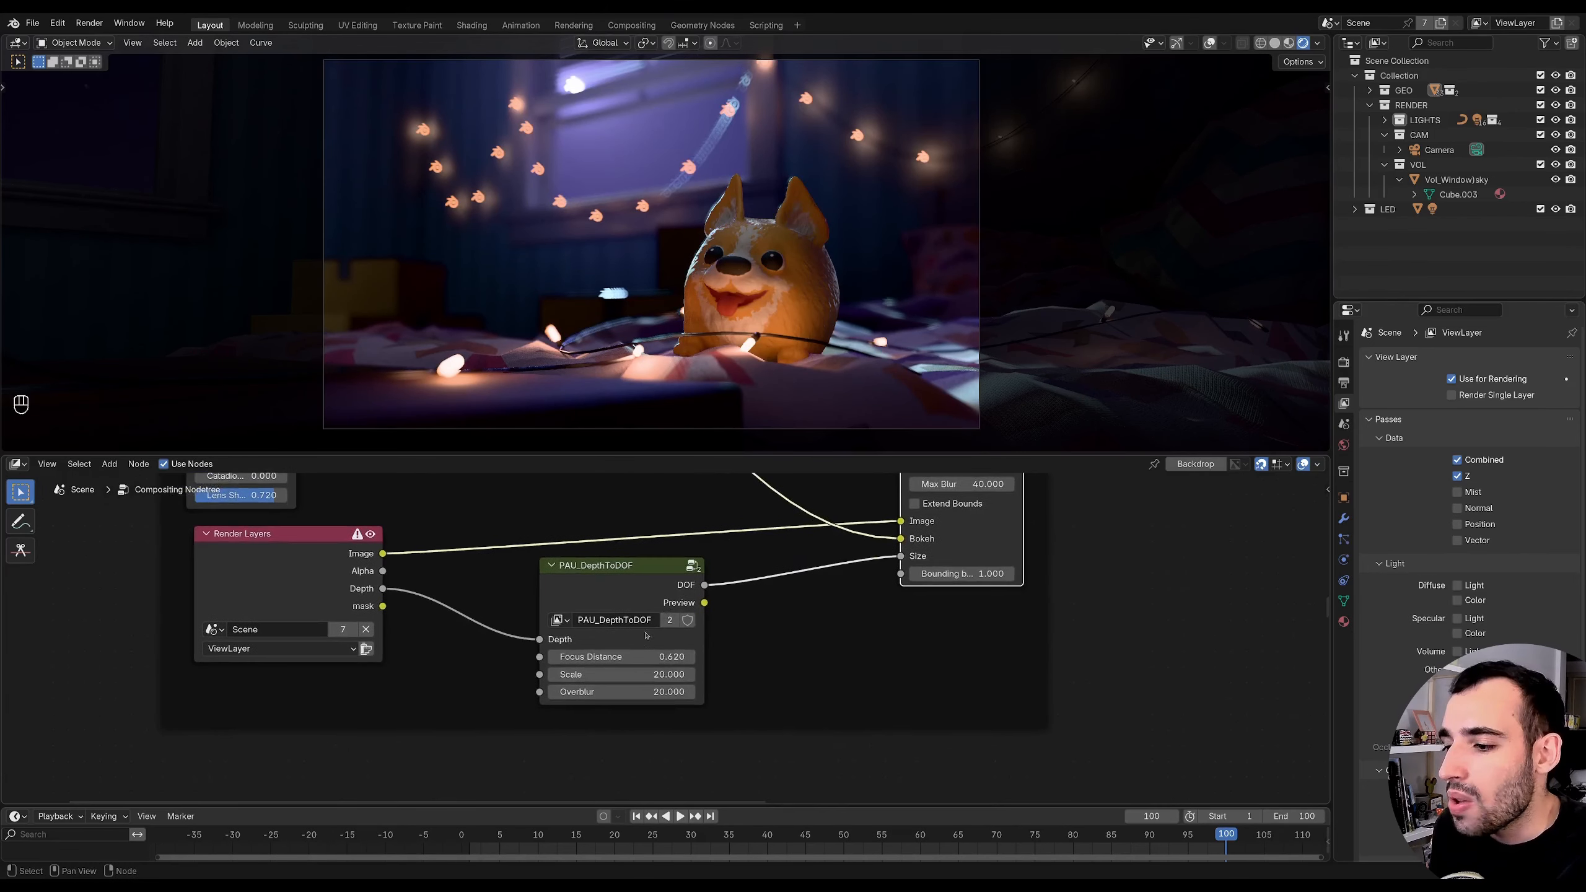
# - Set the PAU_DepthToDOF Scale to 60 and fine-tune its Focus Distance
pyautogui.click(636, 671)
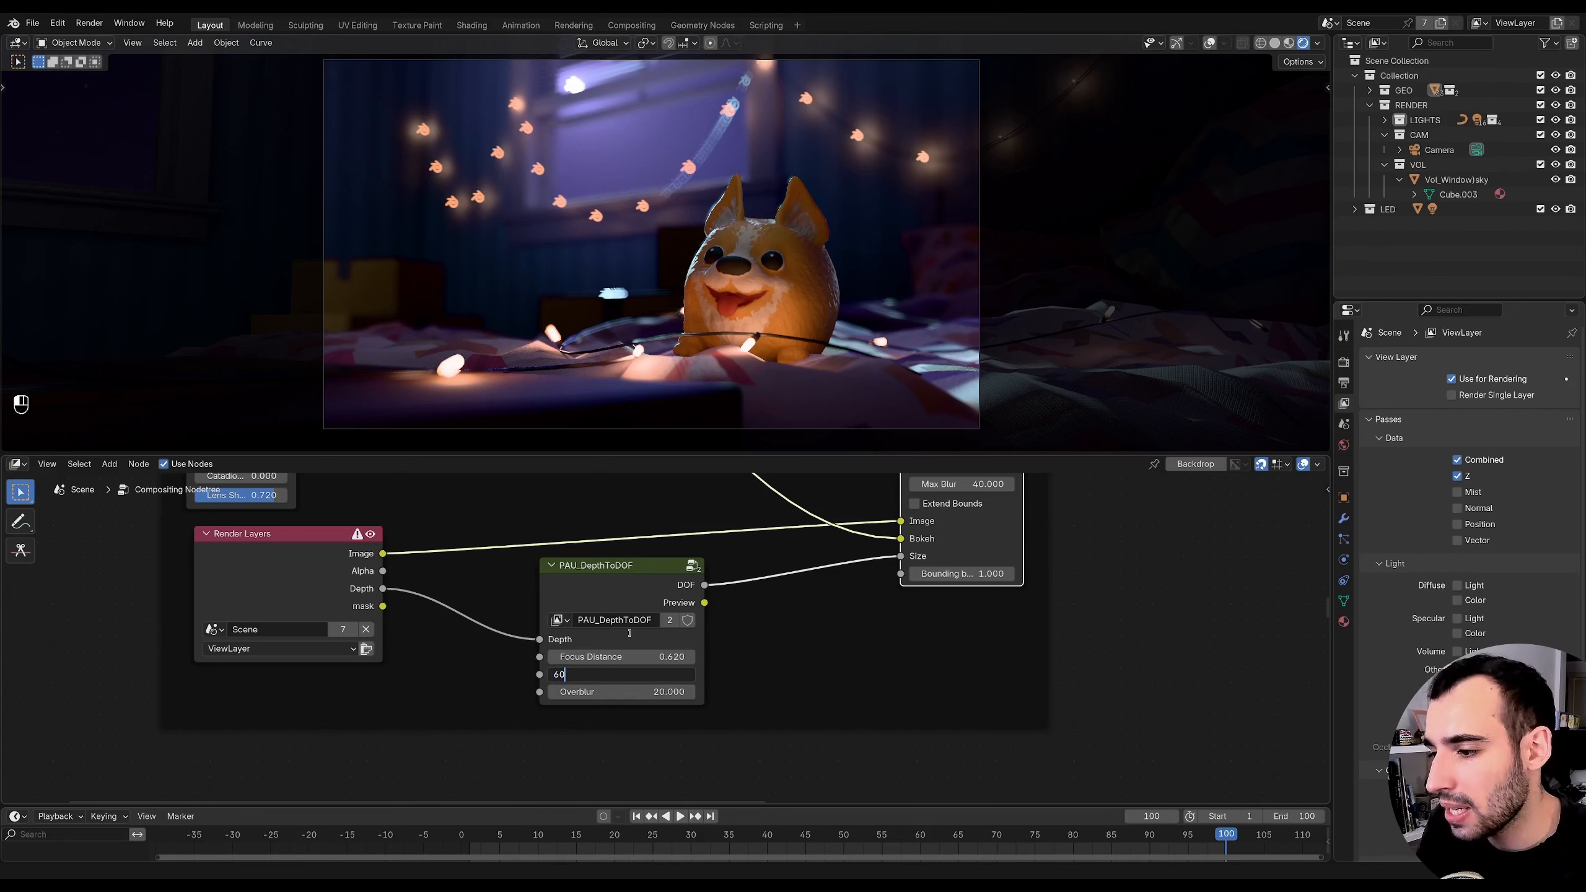
pyautogui.write('60')
pyautogui.press('Return')
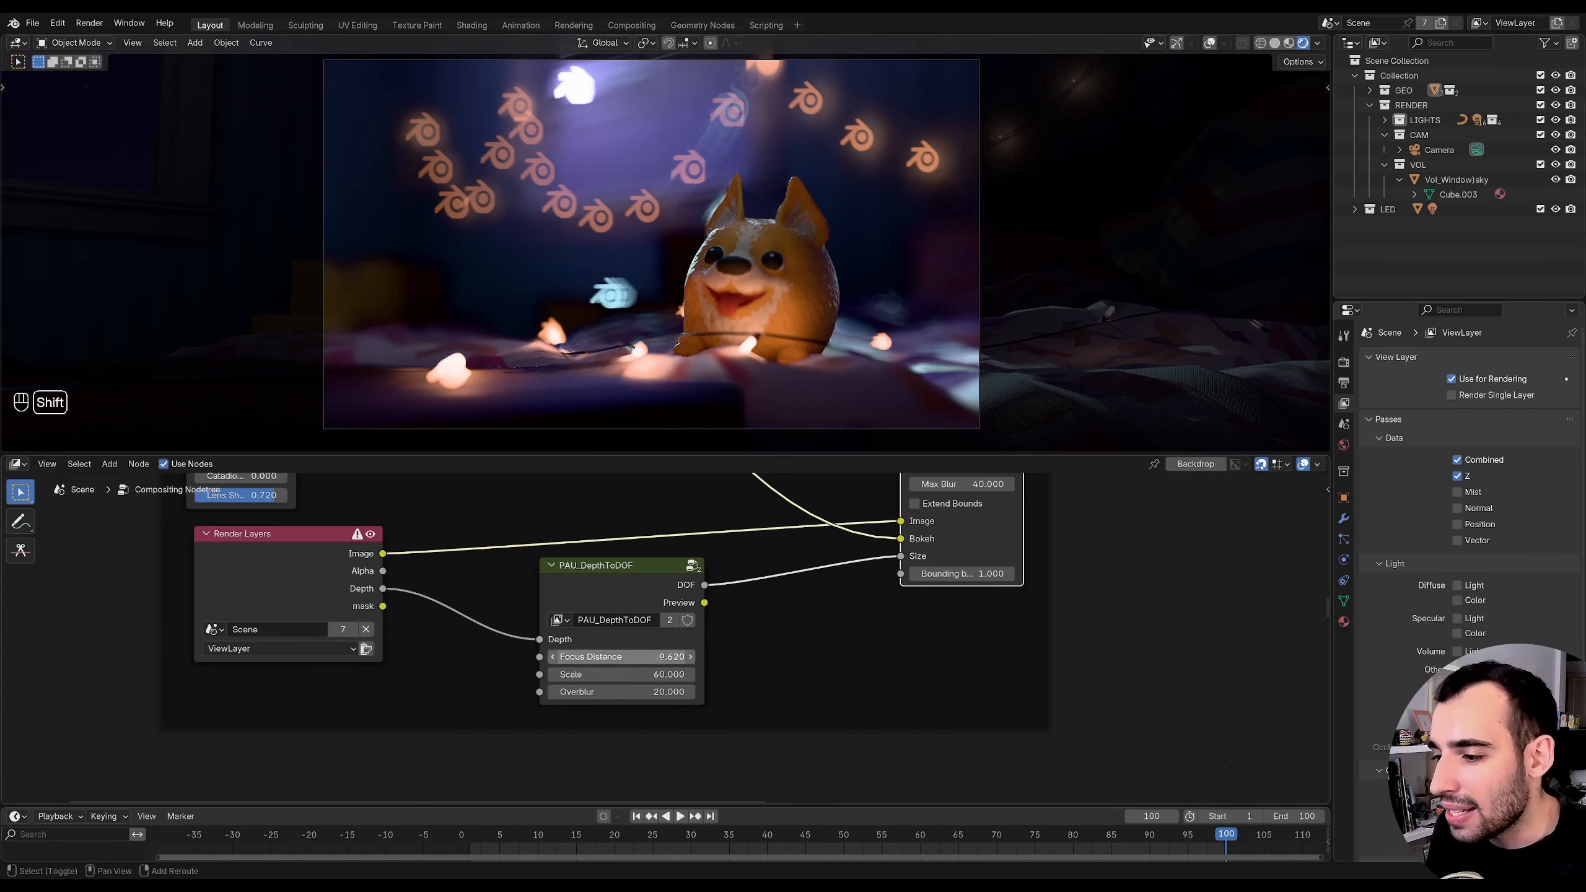
pyautogui.moveTo(660, 657)
pyautogui.keyDown('shift'); pyautogui.mouseDown()
pyautogui.moveTo(704, 645)
pyautogui.moveTo(651, 641)
pyautogui.mouseUp(); pyautogui.keyUp('shift')
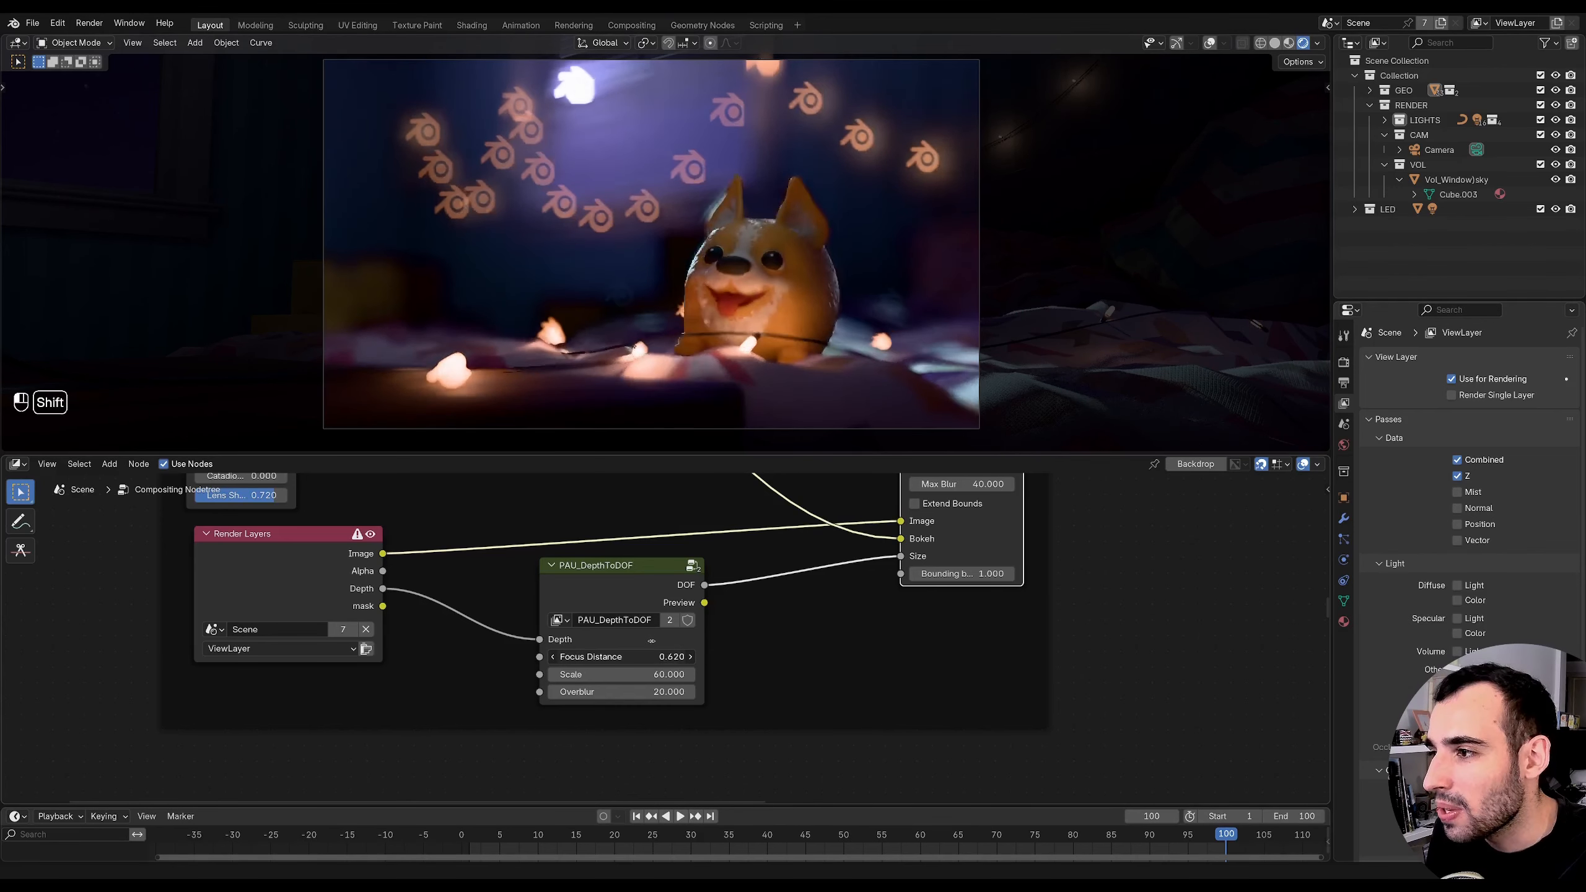
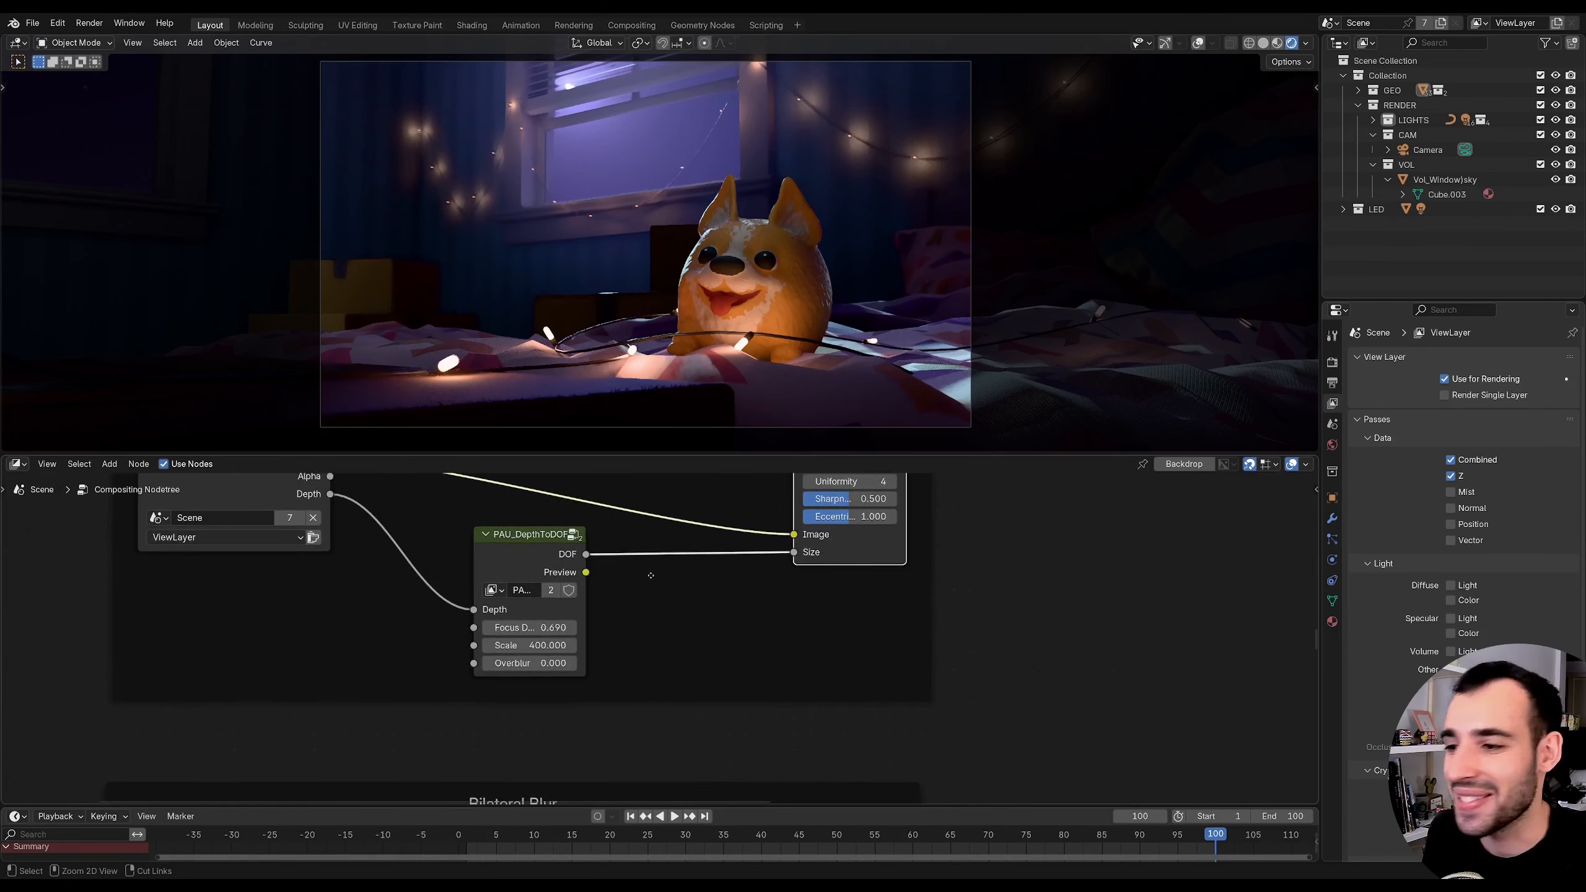
# - Go to the Bilateral Blur setup and view the Bilateral Blur node's result
pyautogui.keyDown('shift'); pyautogui.scroll(-5, 614, 582); pyautogui.keyUp('shift')
pyautogui.scroll(2, 615, 593)
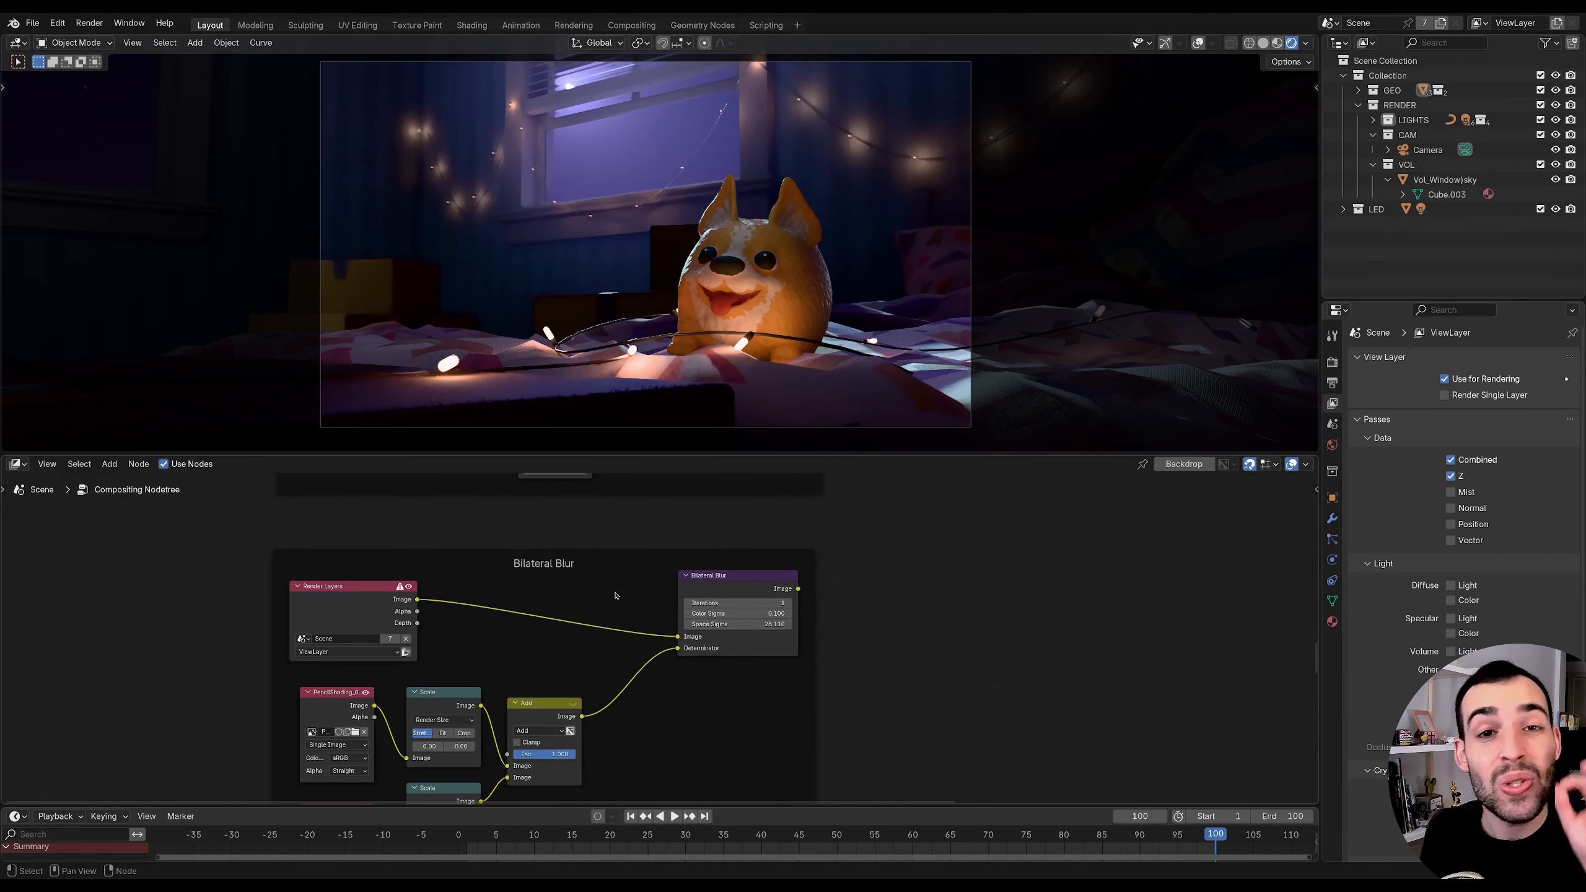
pyautogui.scroll(2, 662, 584)
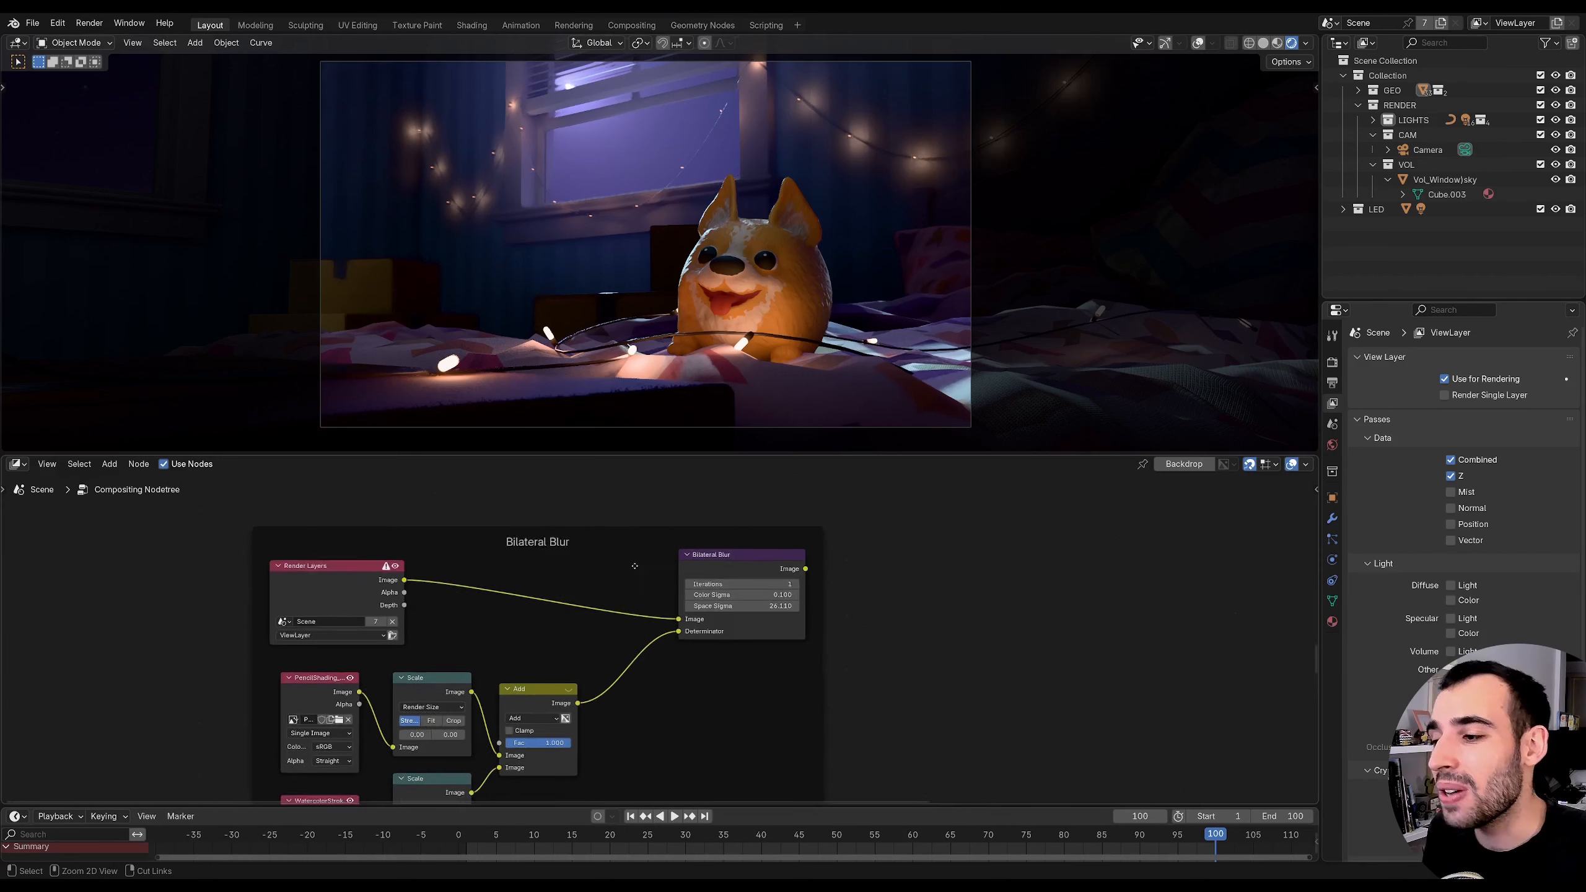
pyautogui.moveTo(738, 571)
pyautogui.mouseDown(button='middle')
pyautogui.moveTo(728, 531)
pyautogui.moveTo(743, 562)
pyautogui.mouseUp(button='middle')
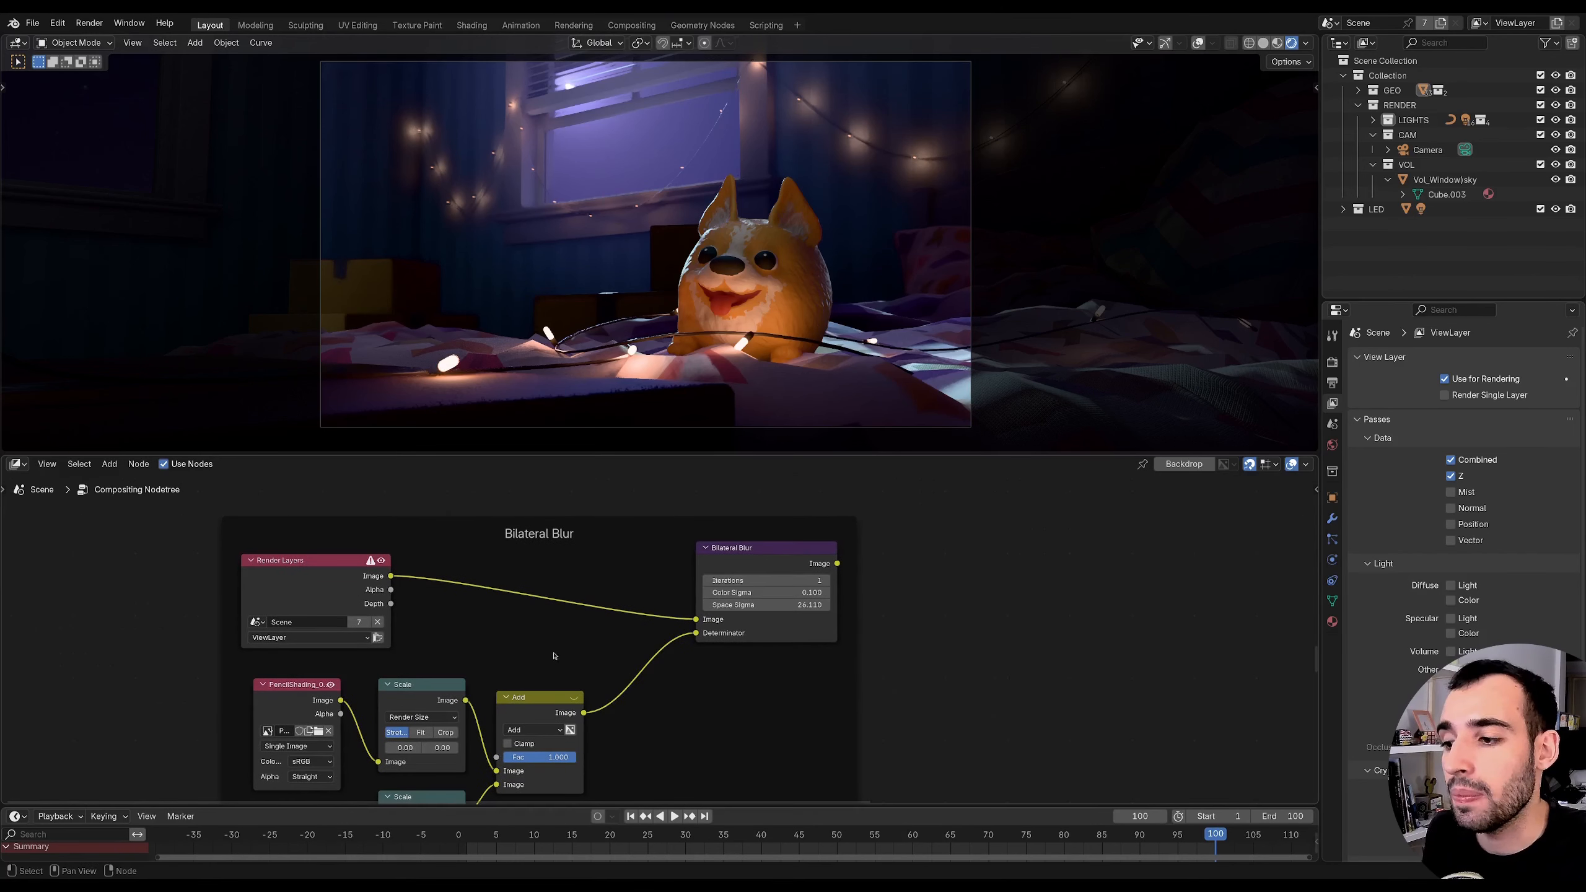
pyautogui.moveTo(554, 656); pyautogui.dragTo(586, 628, button='middle')
pyautogui.scroll(1, 732, 569)
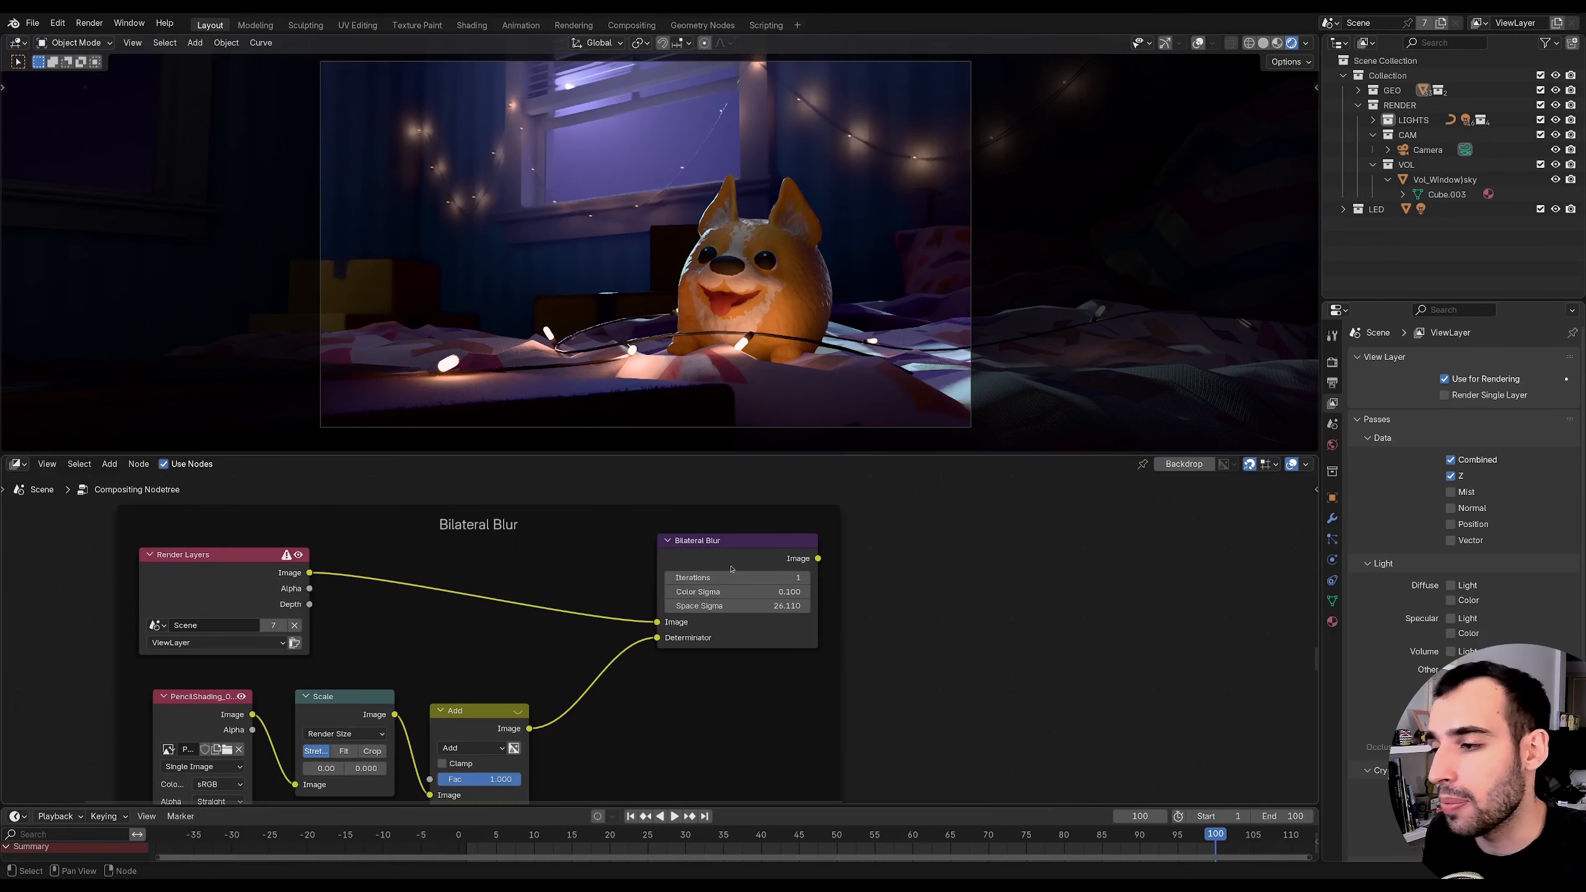
pyautogui.keyDown('ctrl'); pyautogui.keyDown('shift'); pyautogui.click(779, 556); pyautogui.keyUp('shift'); pyautogui.keyUp('ctrl')
pyautogui.moveTo(682, 635); pyautogui.dragTo(757, 562, button='middle')
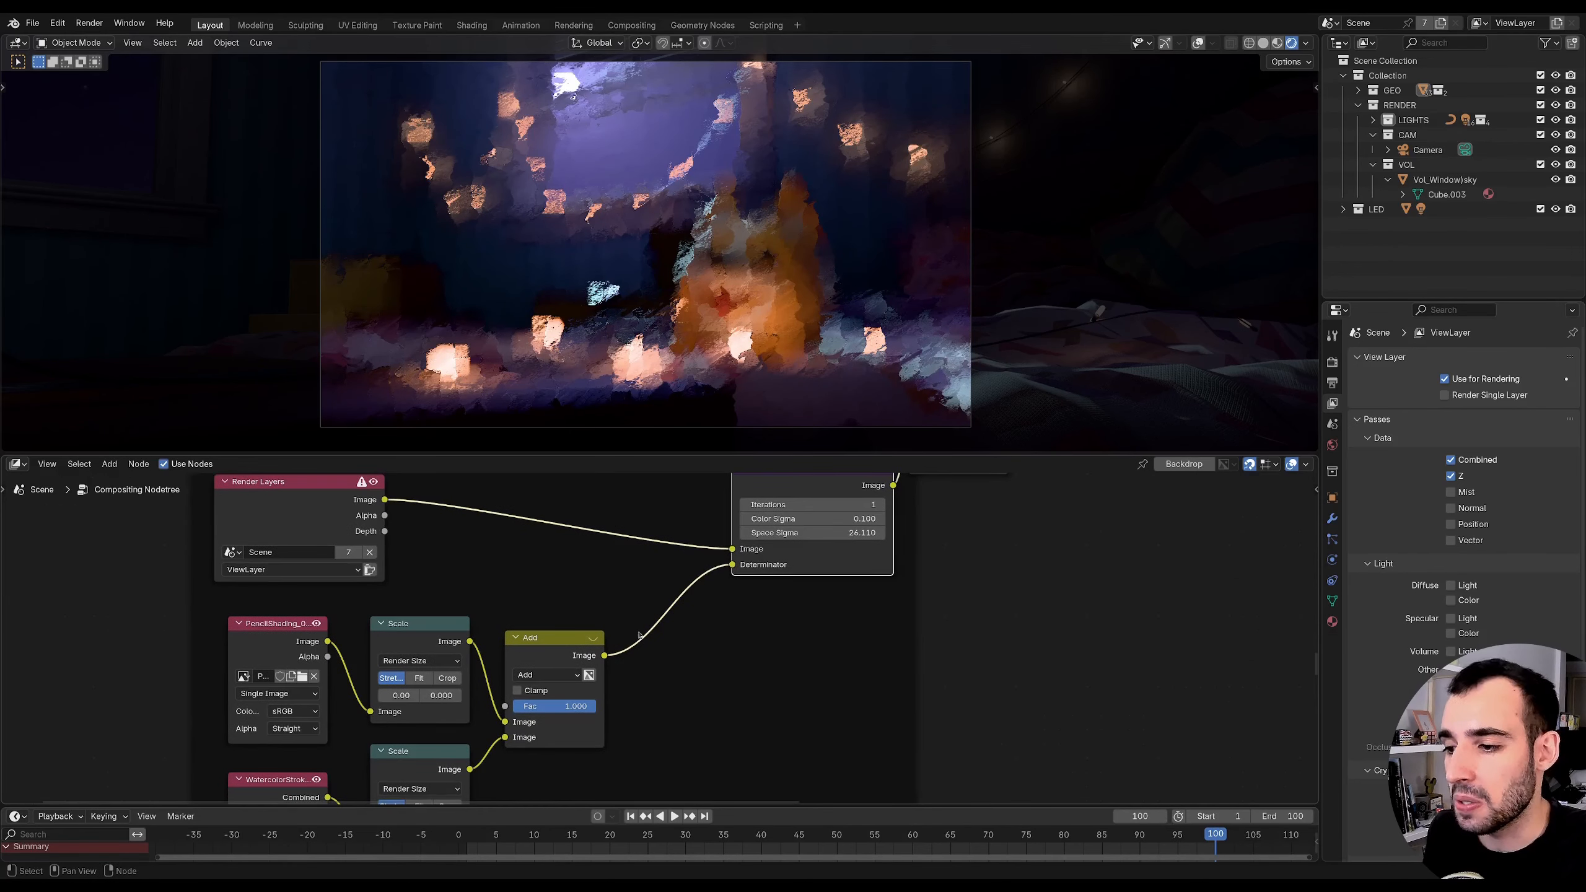
# - View the Add node's combined stroke texture used as determinator and compare it with the Bilateral Blur result
pyautogui.keyDown('ctrl'); pyautogui.keyDown('shift'); pyautogui.click(575, 658); pyautogui.keyUp('shift'); pyautogui.keyUp('ctrl')
pyautogui.moveTo(575, 658); pyautogui.dragTo(566, 675, button='middle')
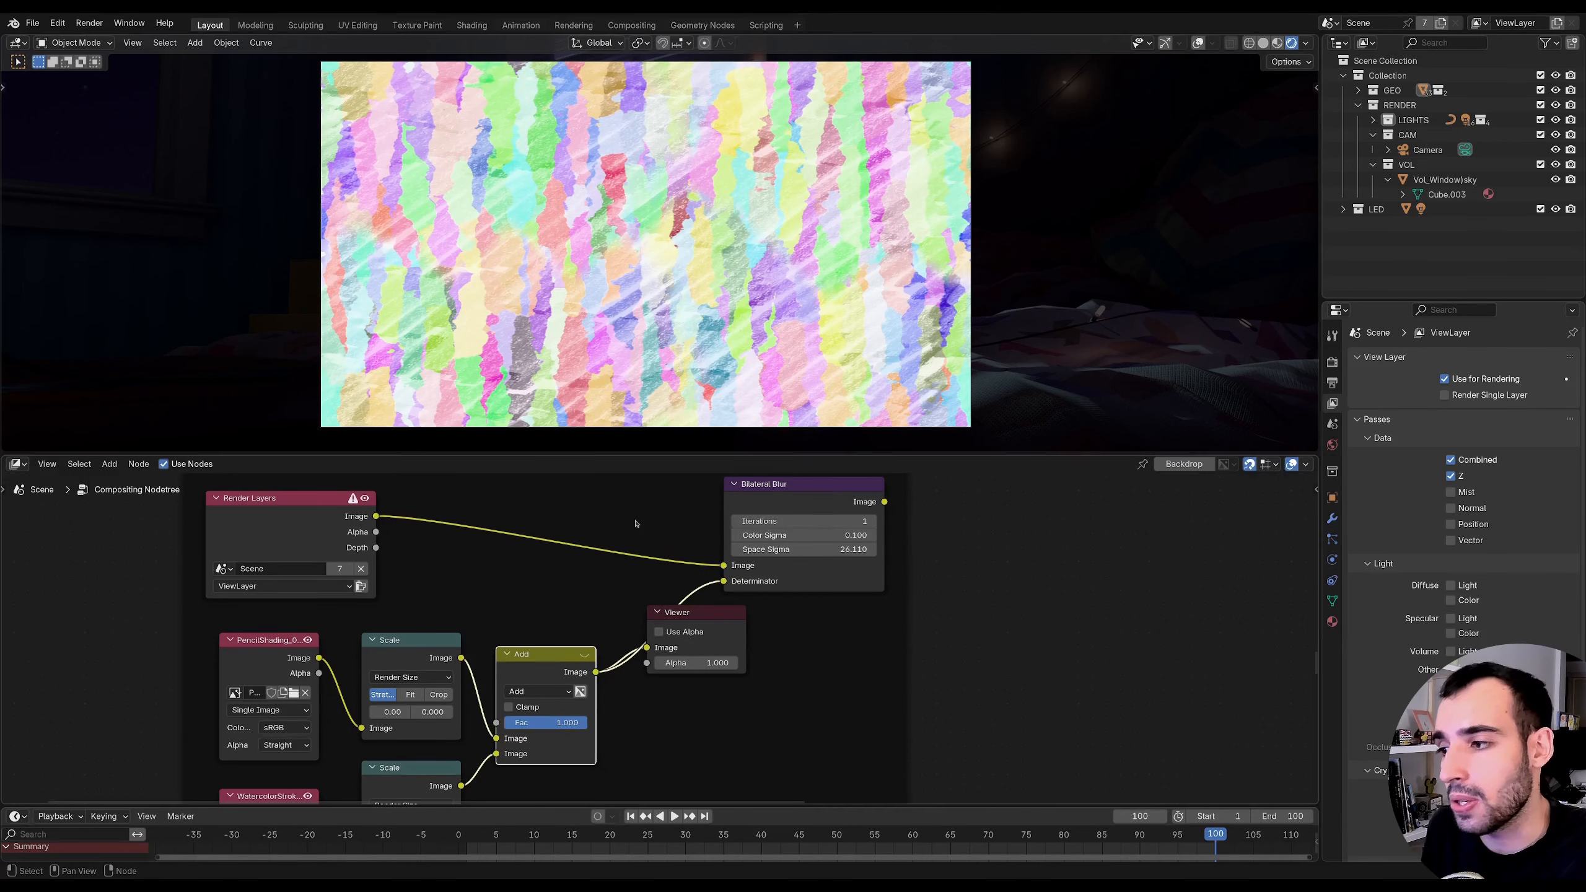
pyautogui.moveTo(649, 519); pyautogui.dragTo(569, 533, button='middle')
pyautogui.keyDown('ctrl'); pyautogui.keyDown('shift'); pyautogui.click(688, 549); pyautogui.keyUp('shift'); pyautogui.keyUp('ctrl')
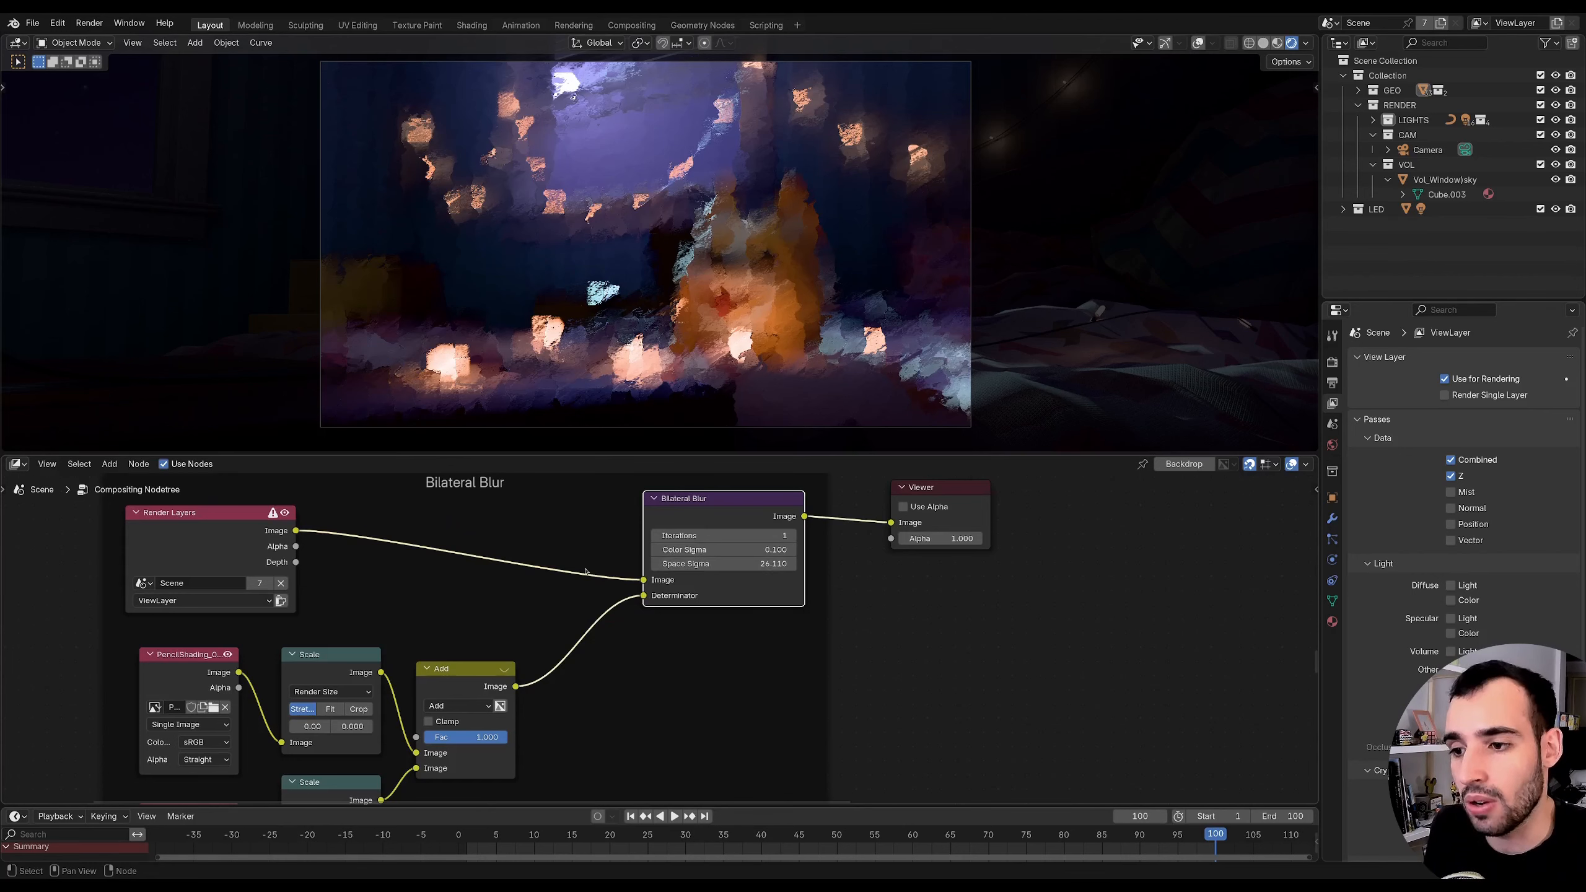
pyautogui.moveTo(680, 565); pyautogui.dragTo(712, 562, button='middle')
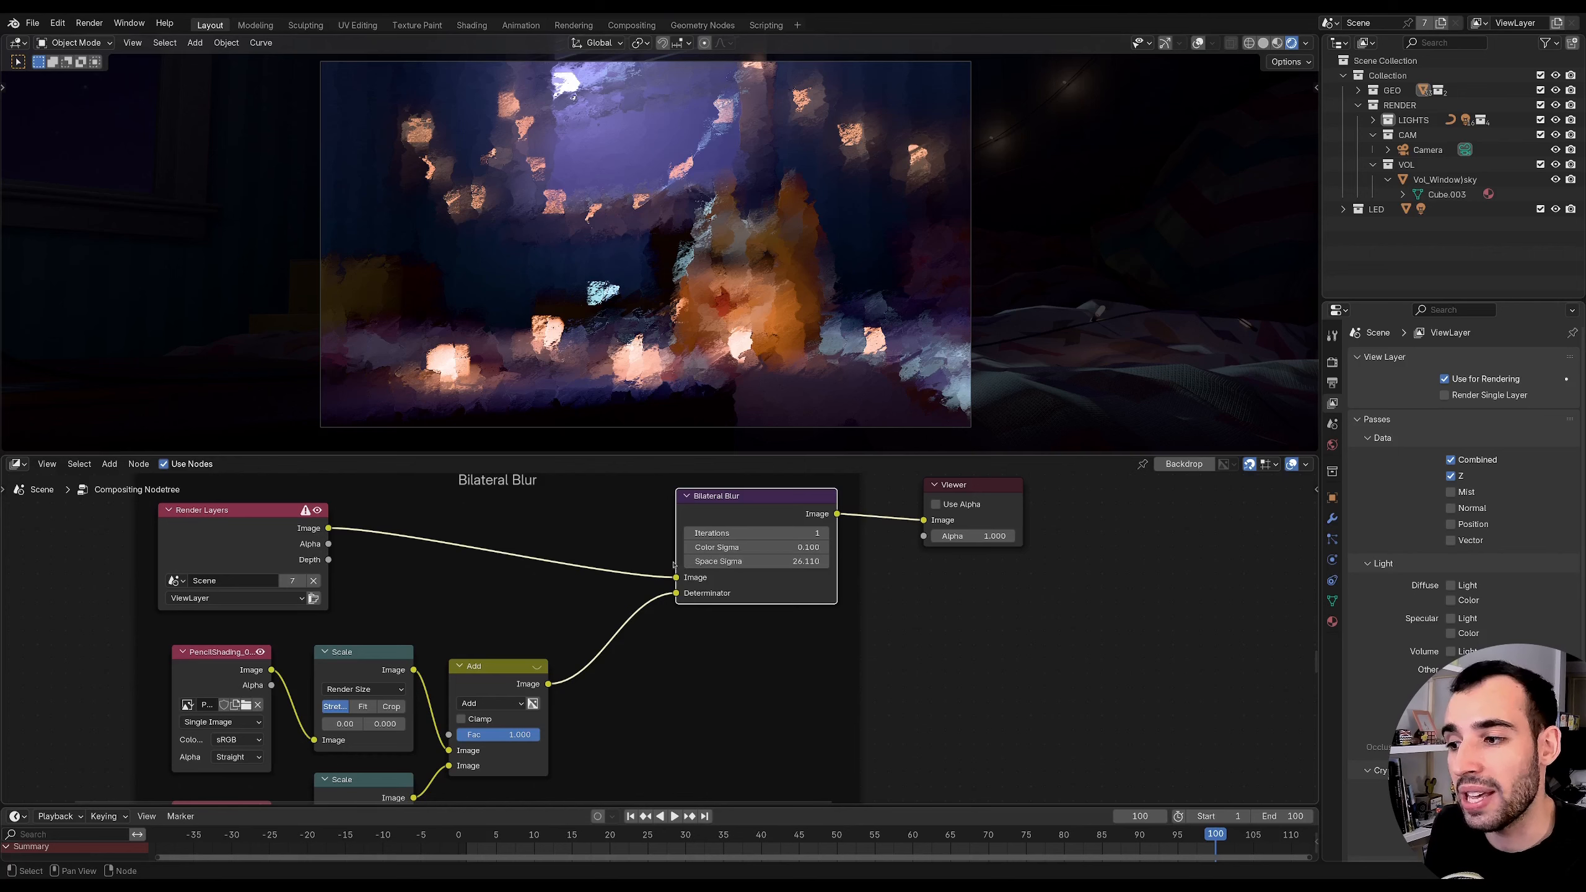
# - Move the Bilateral Blur and Viewer nodes farther from the Add node to make room for more nodes
pyautogui.scroll(-2, 638, 585)
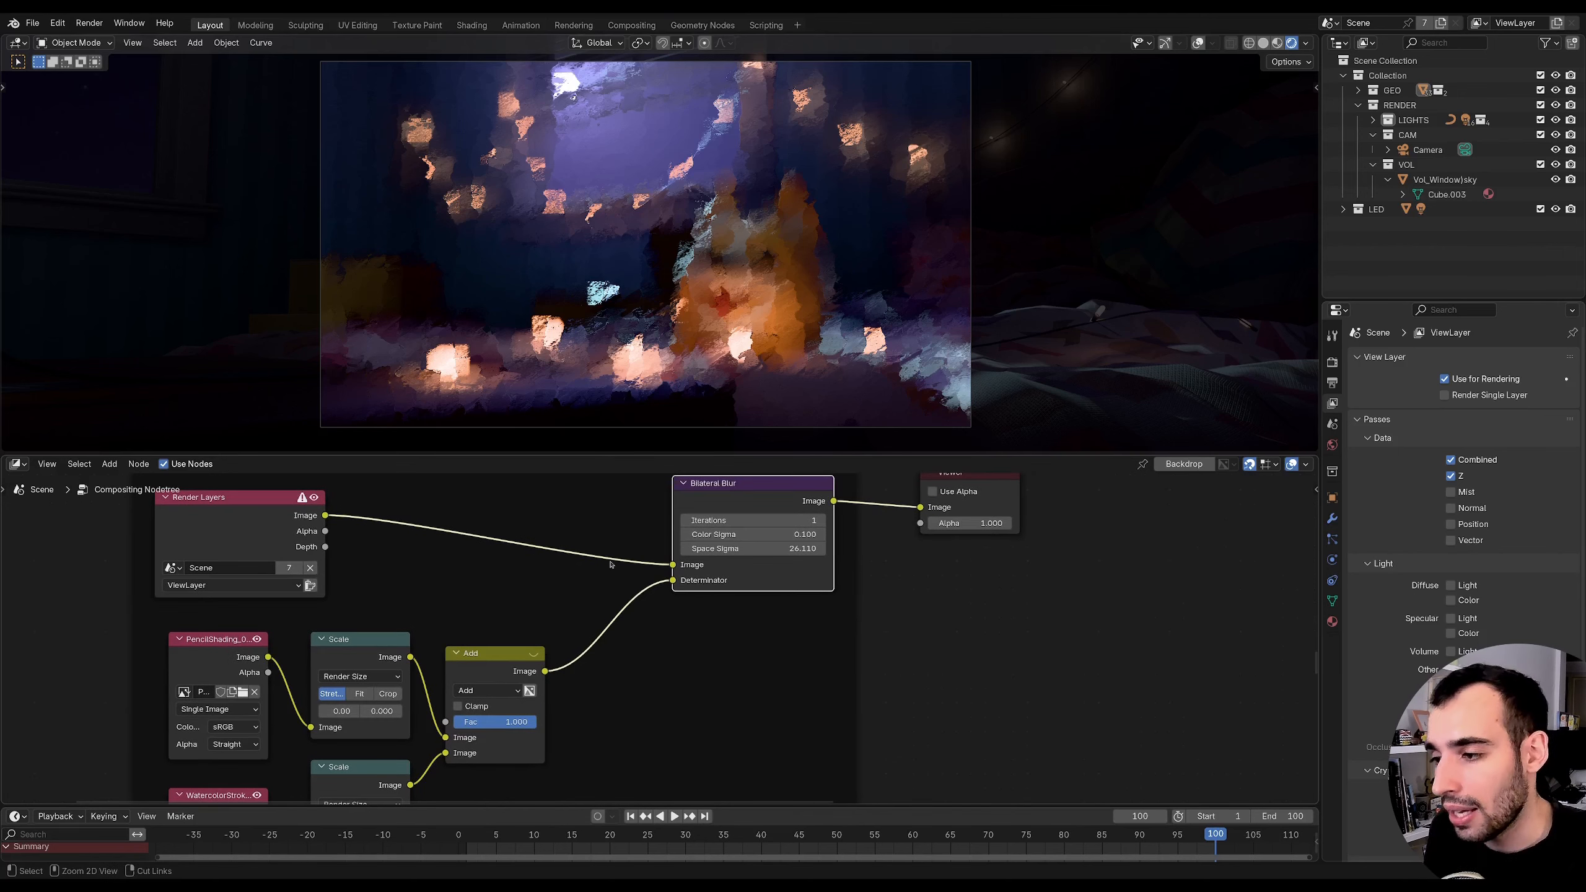
pyautogui.scroll(2, 594, 604)
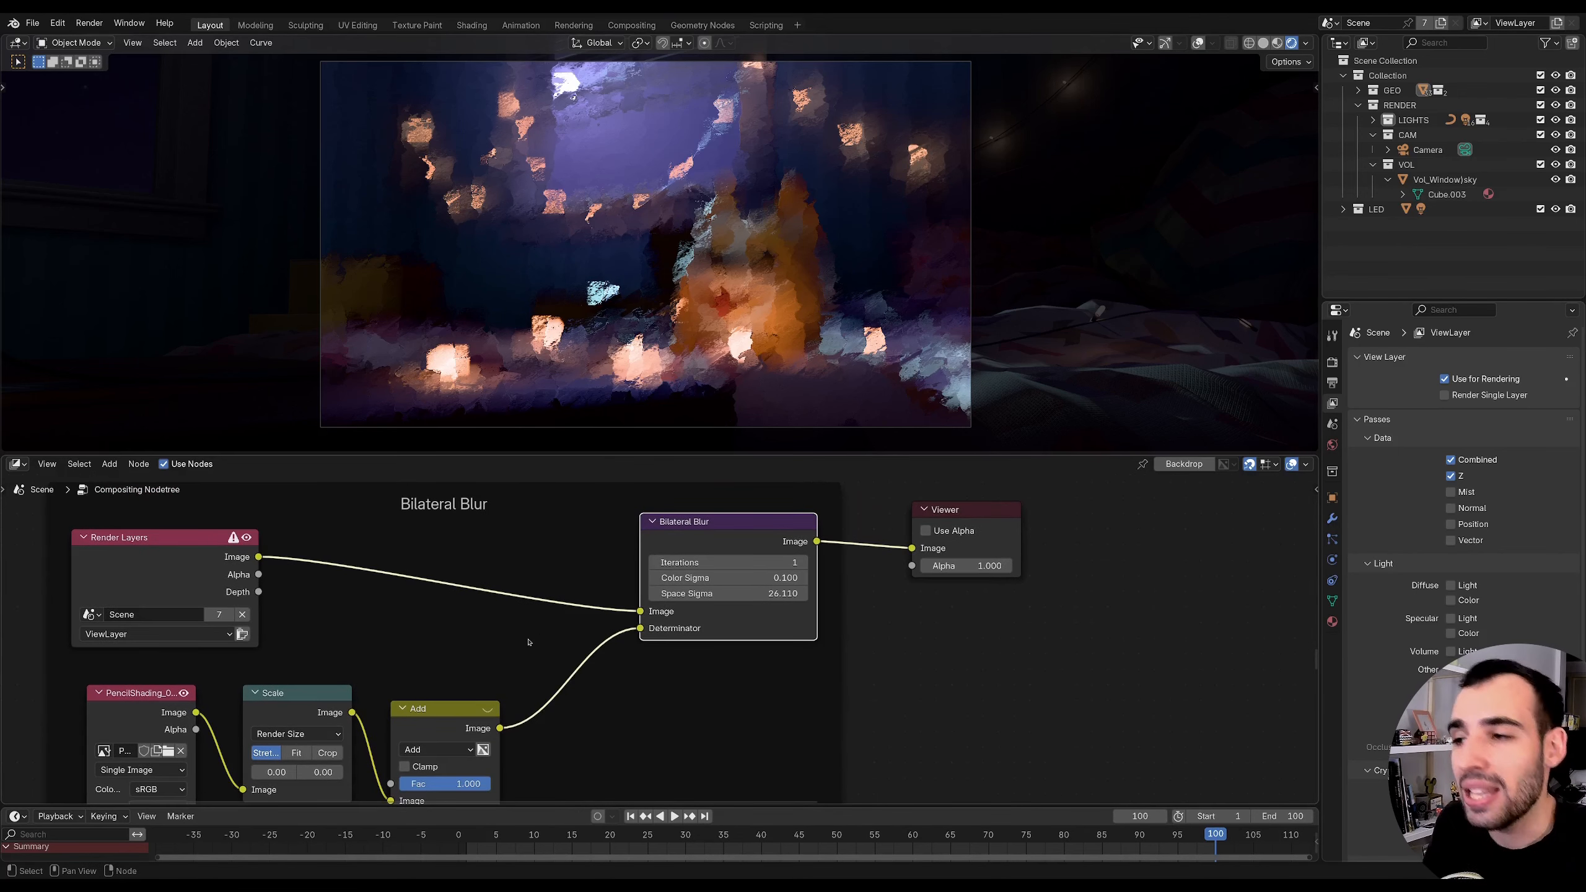
pyautogui.moveTo(756, 624); pyautogui.dragTo(647, 634, button='middle')
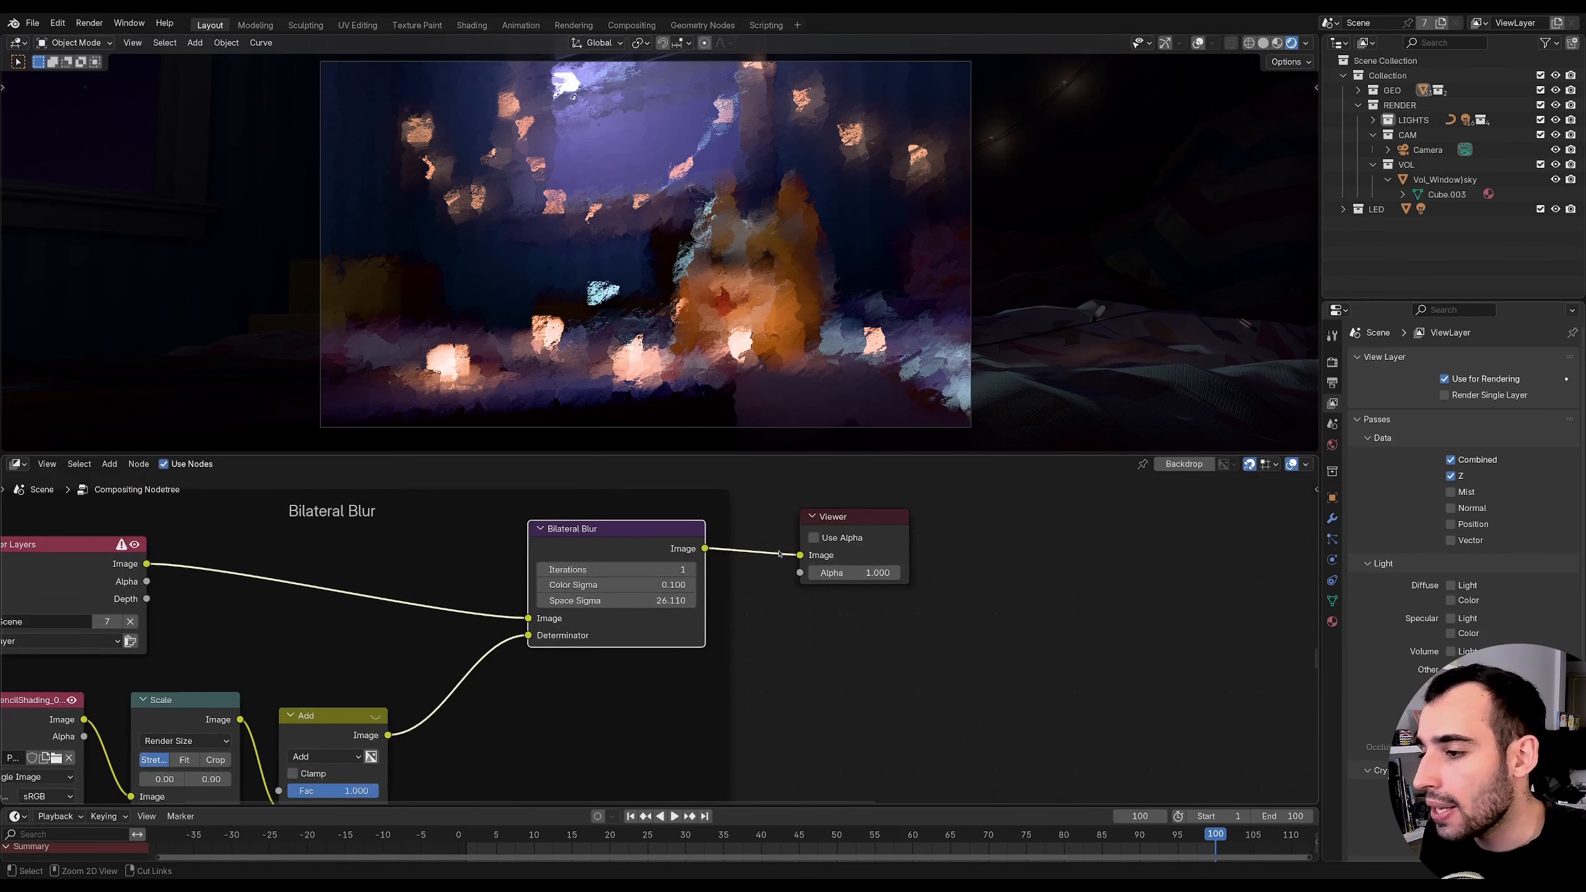
pyautogui.scroll(-3, 648, 634)
pyautogui.keyDown('shift'); pyautogui.click(790, 549); pyautogui.keyUp('shift')
pyautogui.moveTo(790, 550); pyautogui.dragTo(975, 547)
pyautogui.moveTo(695, 686); pyautogui.dragTo(700, 601, button='middle')
pyautogui.moveTo(945, 631); pyautogui.dragTo(883, 661, button='middle')
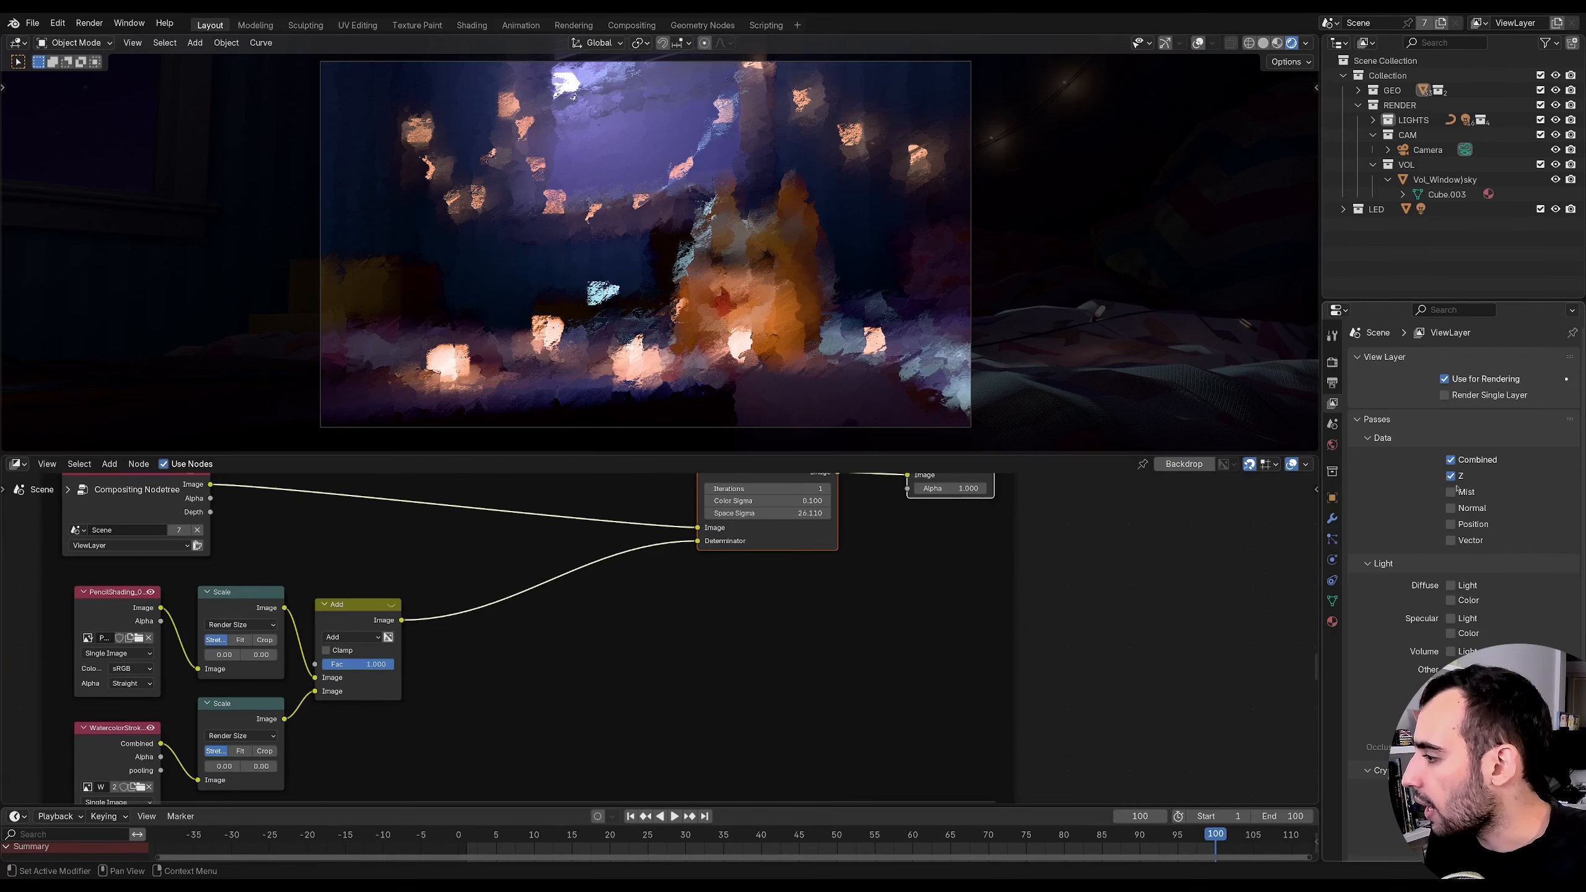
# - Enable the Normal data pass and the Diffuse Color light pass for the view layer
pyautogui.click(1450, 508)
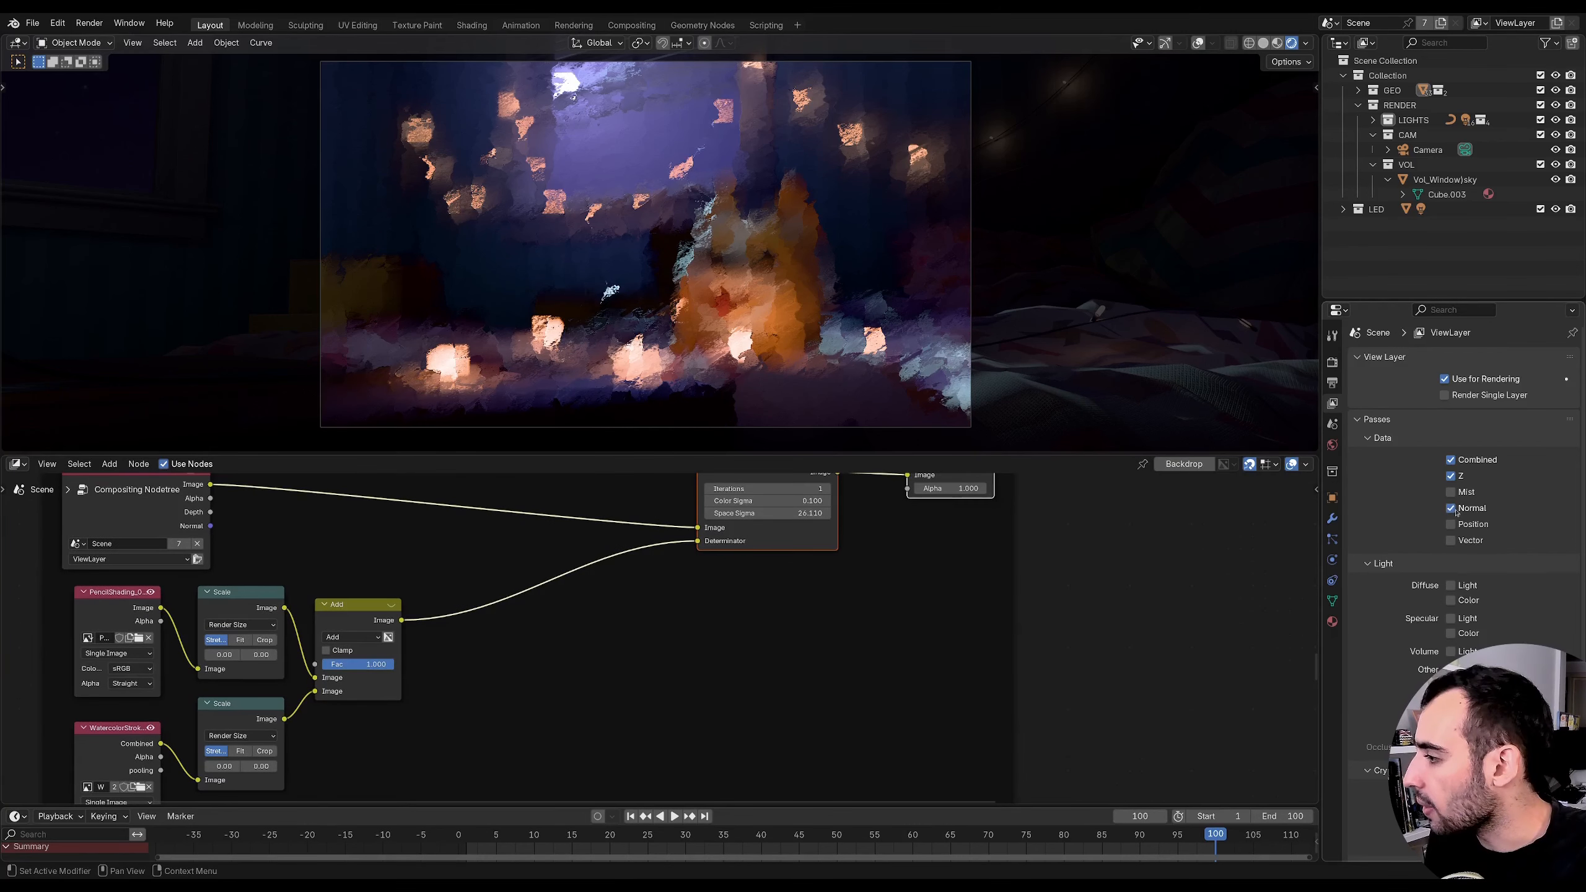
pyautogui.click(1450, 600)
pyautogui.press('Home')
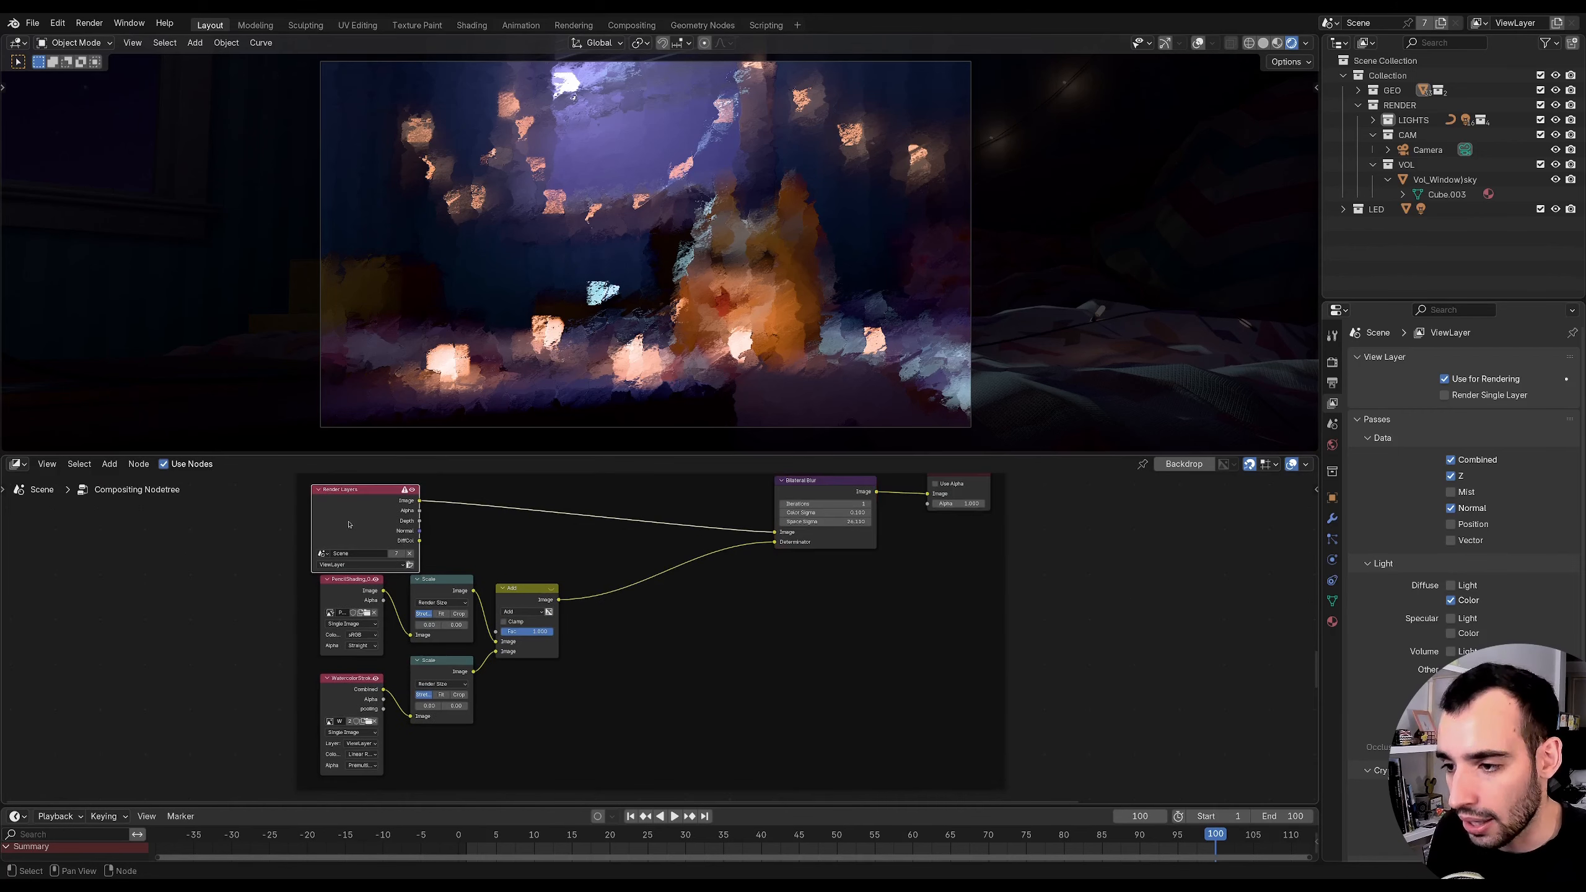
# - Duplicate the Render Layers node and place the copy below the Add node, beside the watercolor stroke nodes
pyautogui.hotkey('shift', 'd')
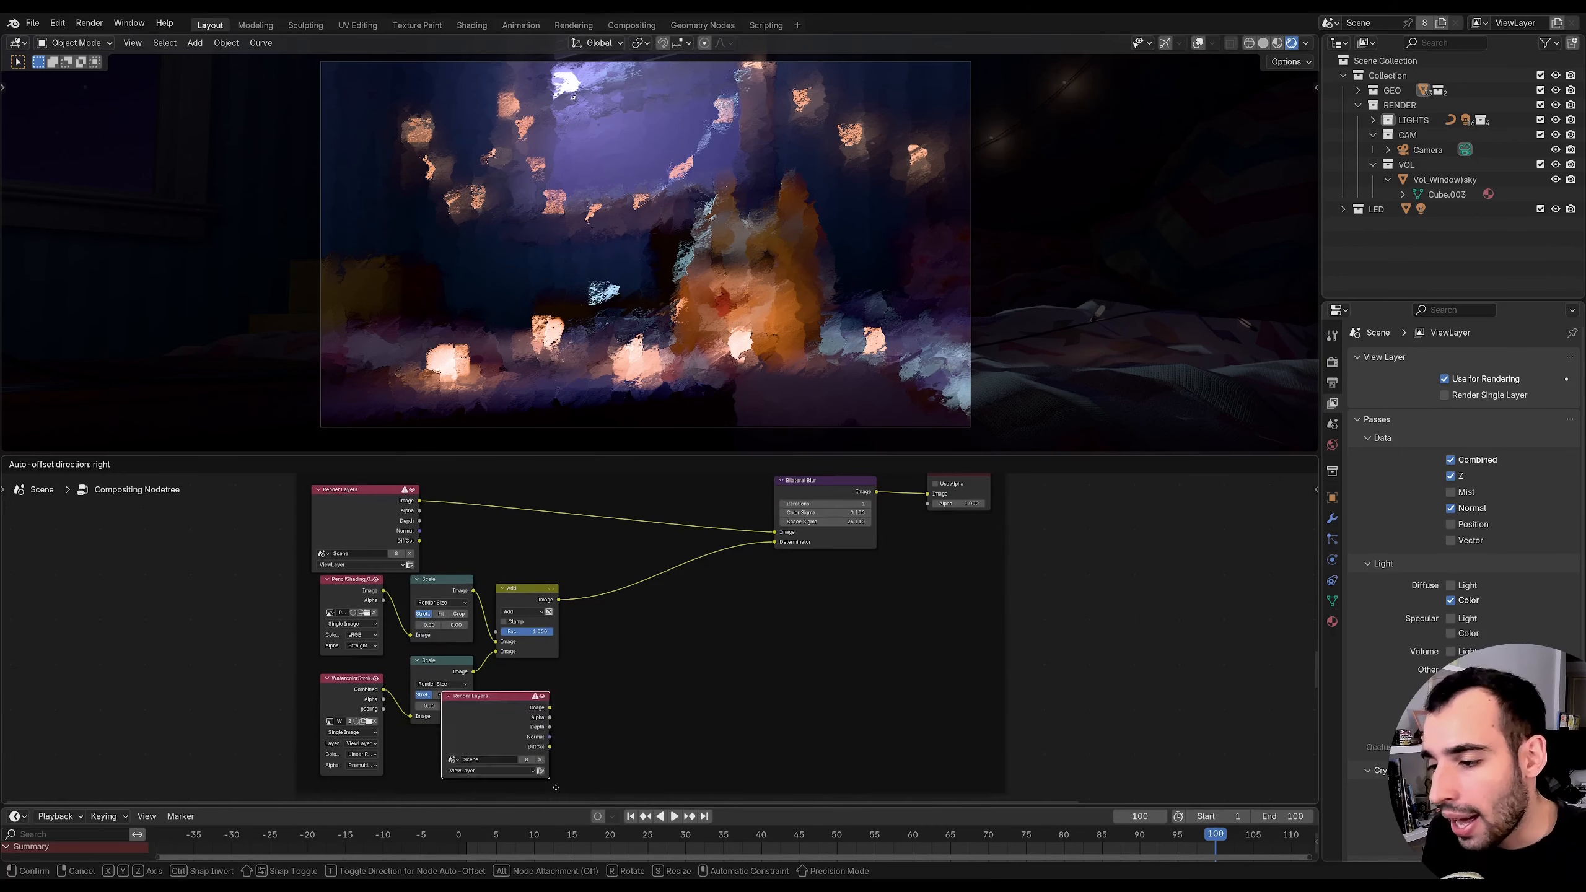
pyautogui.click(585, 766)
pyautogui.keyDown('ctrl'); pyautogui.moveTo(659, 640); pyautogui.dragTo(667, 798, button='middle'); pyautogui.keyUp('ctrl')
pyautogui.moveTo(666, 798); pyautogui.dragTo(661, 581, button='middle')
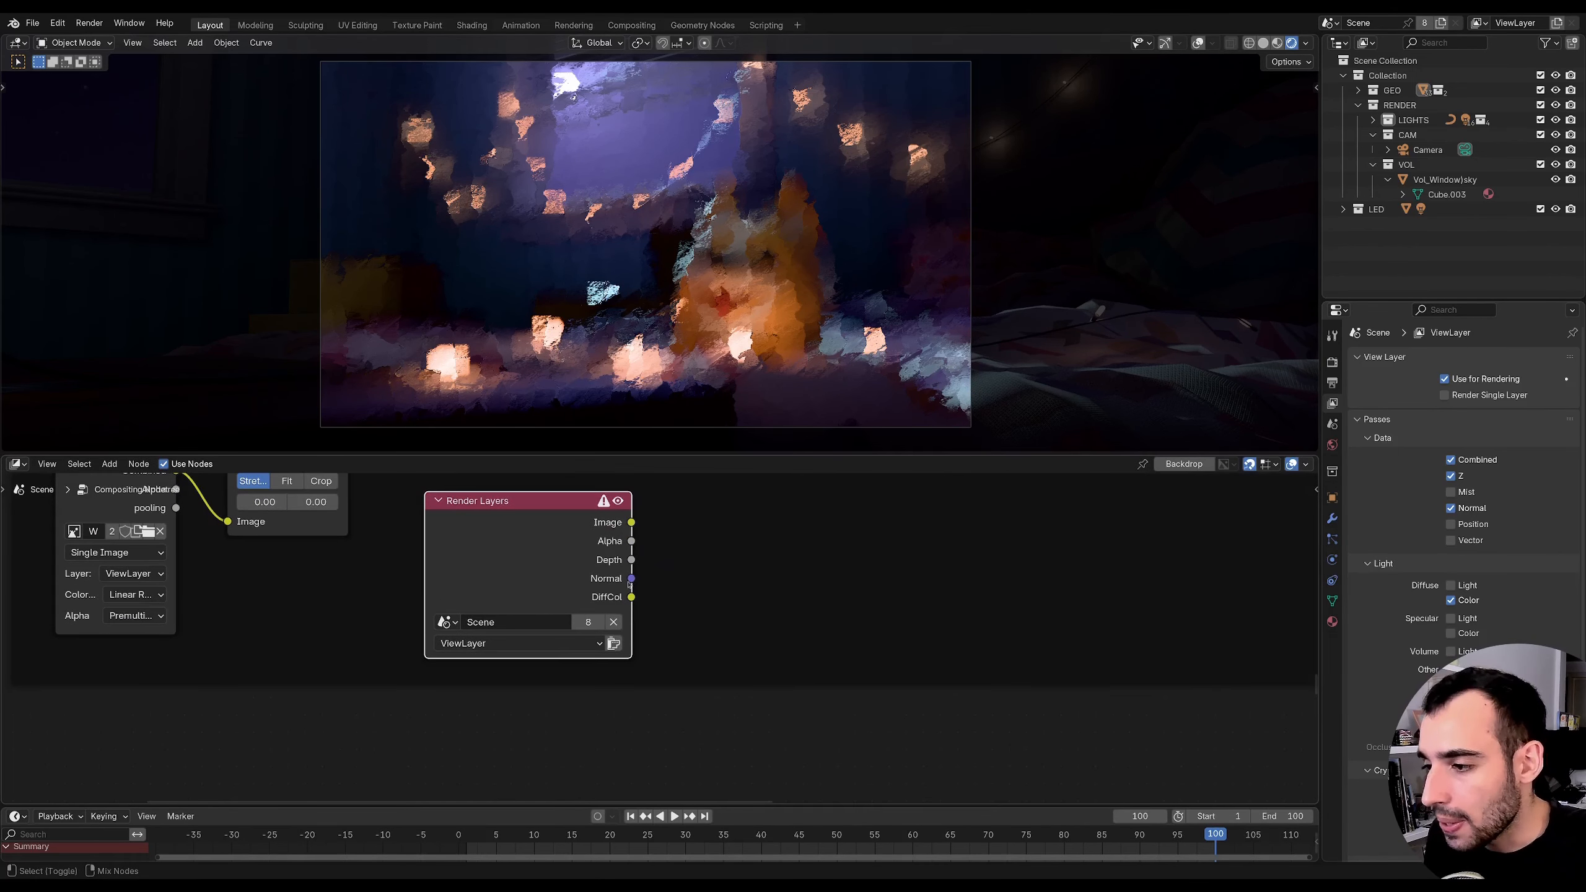
# - View the duplicated Render Layers node's Normal output and then its DiffCol output
pyautogui.keyDown('ctrl'); pyautogui.keyDown('shift'); pyautogui.click(623, 585); pyautogui.keyUp('shift'); pyautogui.keyUp('ctrl')
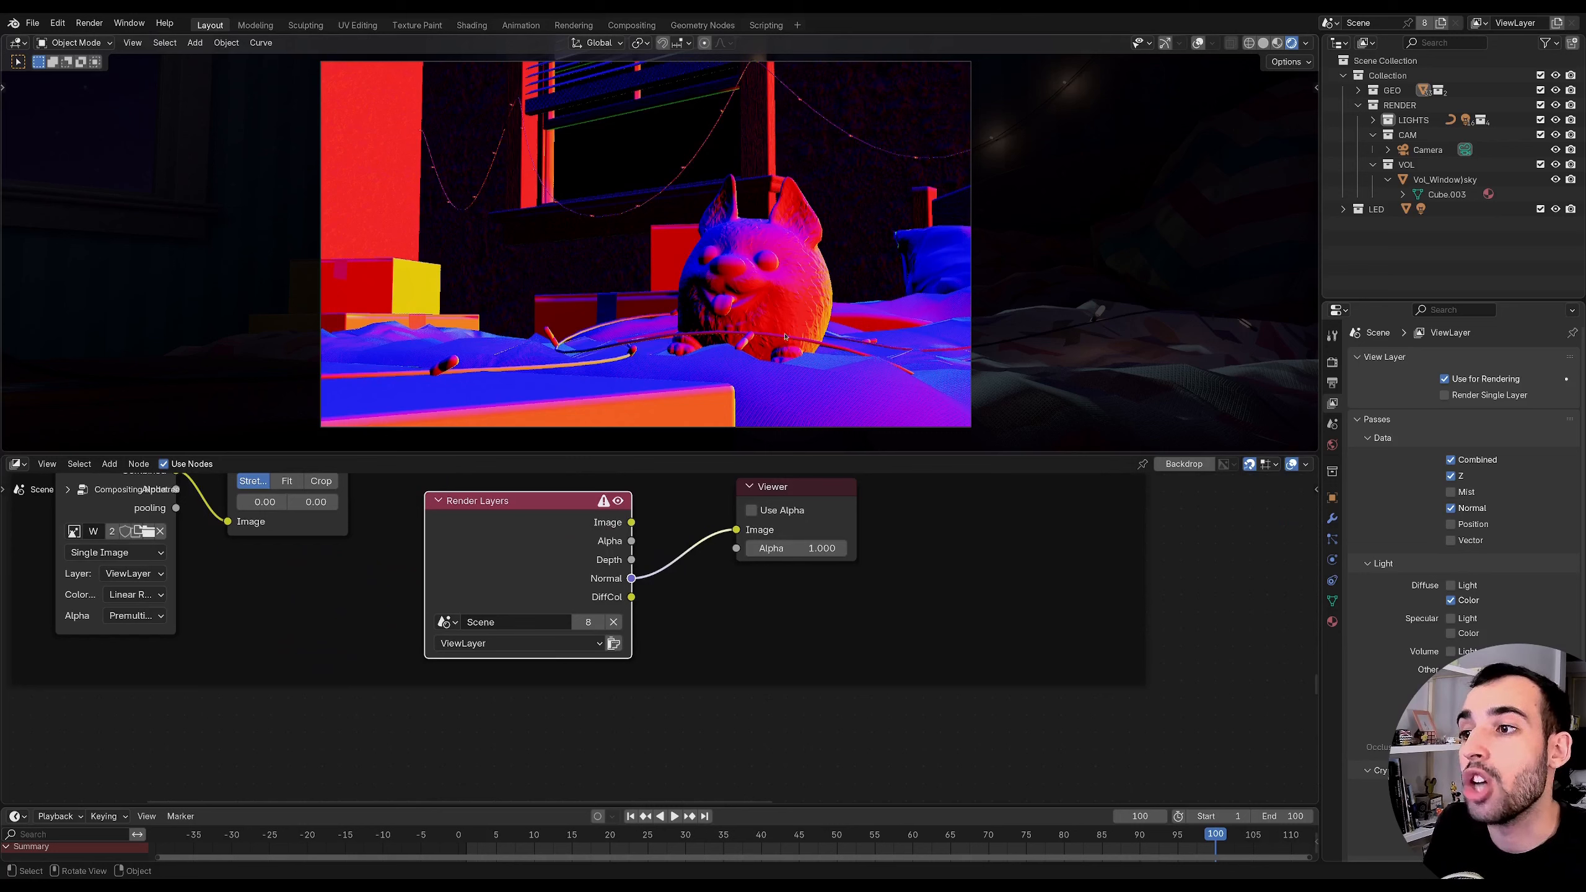
pyautogui.keyDown('ctrl'); pyautogui.keyDown('shift'); pyautogui.click(632, 597); pyautogui.keyUp('shift'); pyautogui.keyUp('ctrl')
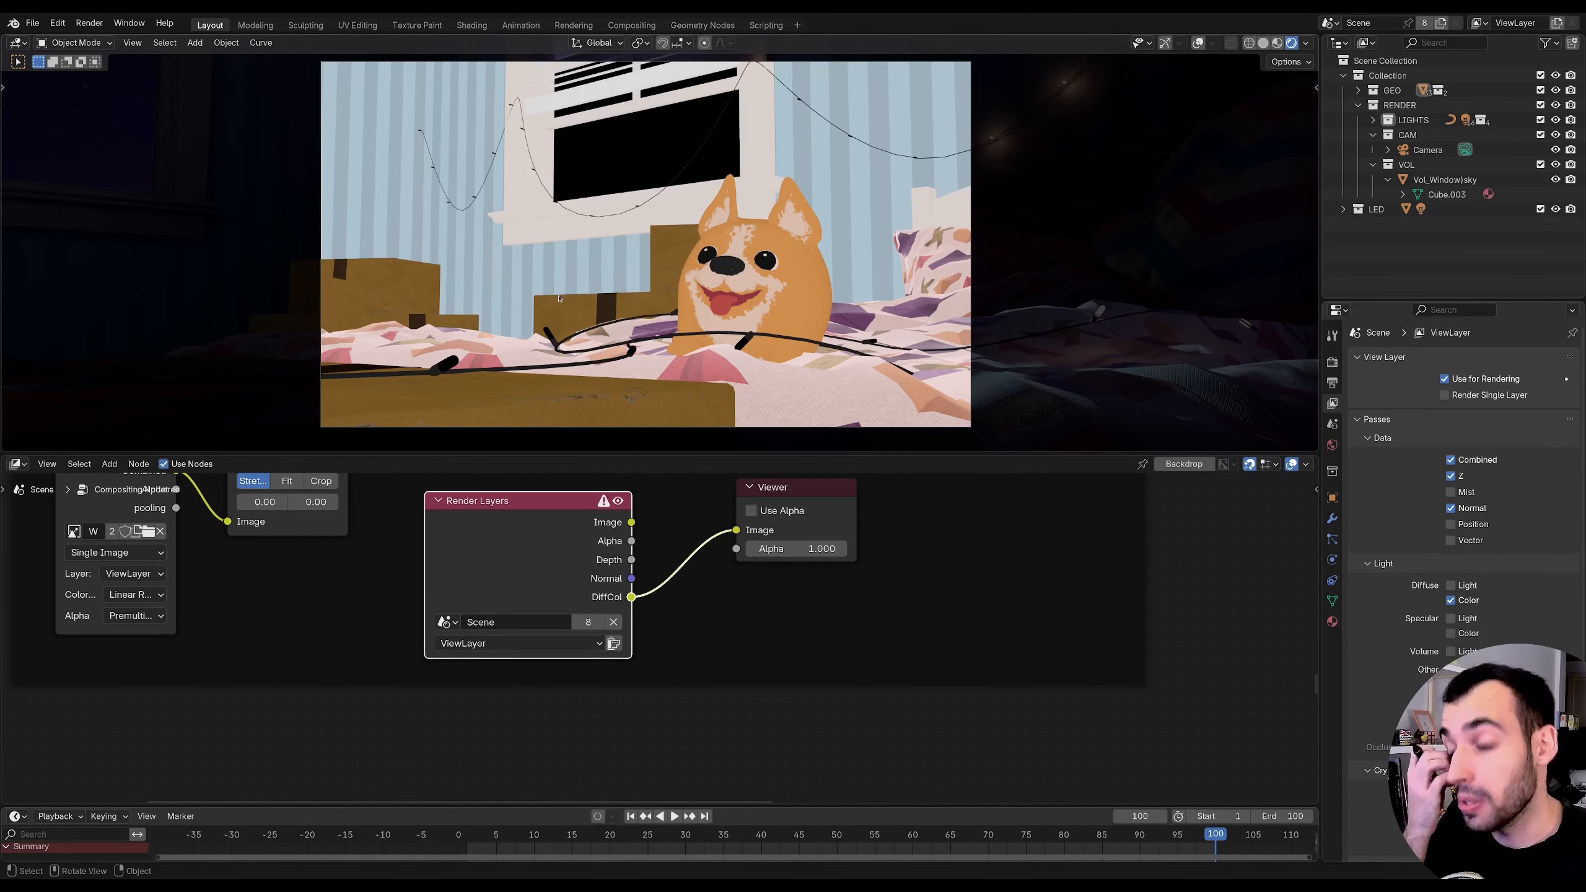
pyautogui.moveTo(717, 572); pyautogui.dragTo(708, 644, button='middle')
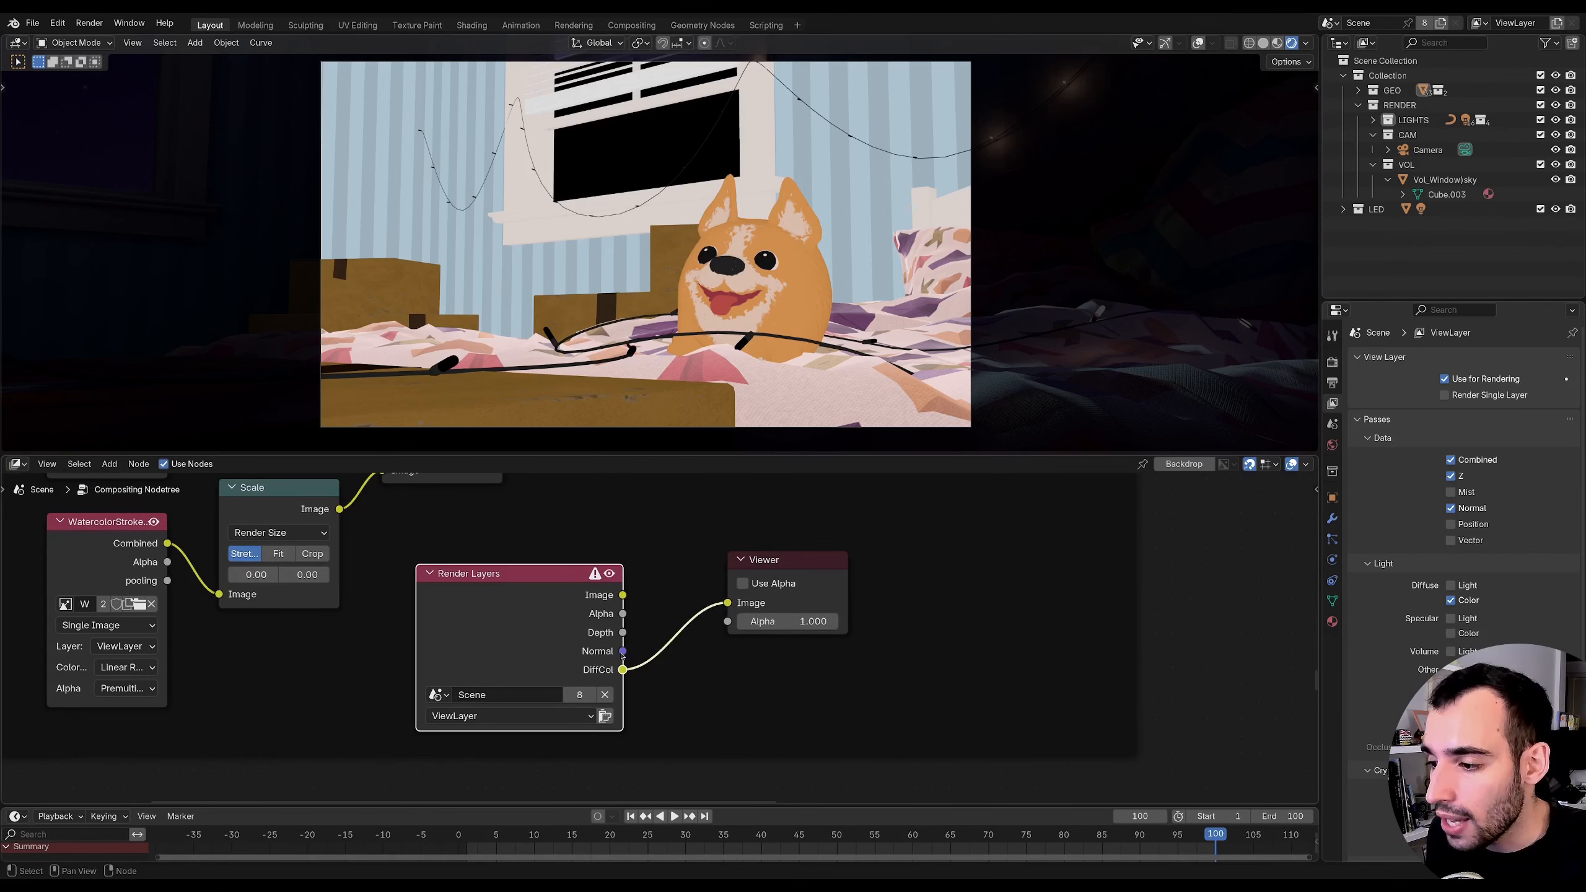
# - Combine the duplicated Render Layers node's Normal and DiffCol outputs in a new Add node and view the result
pyautogui.moveTo(623, 652); pyautogui.dragTo(682, 592)
pyautogui.write('add')
pyautogui.press('Return')
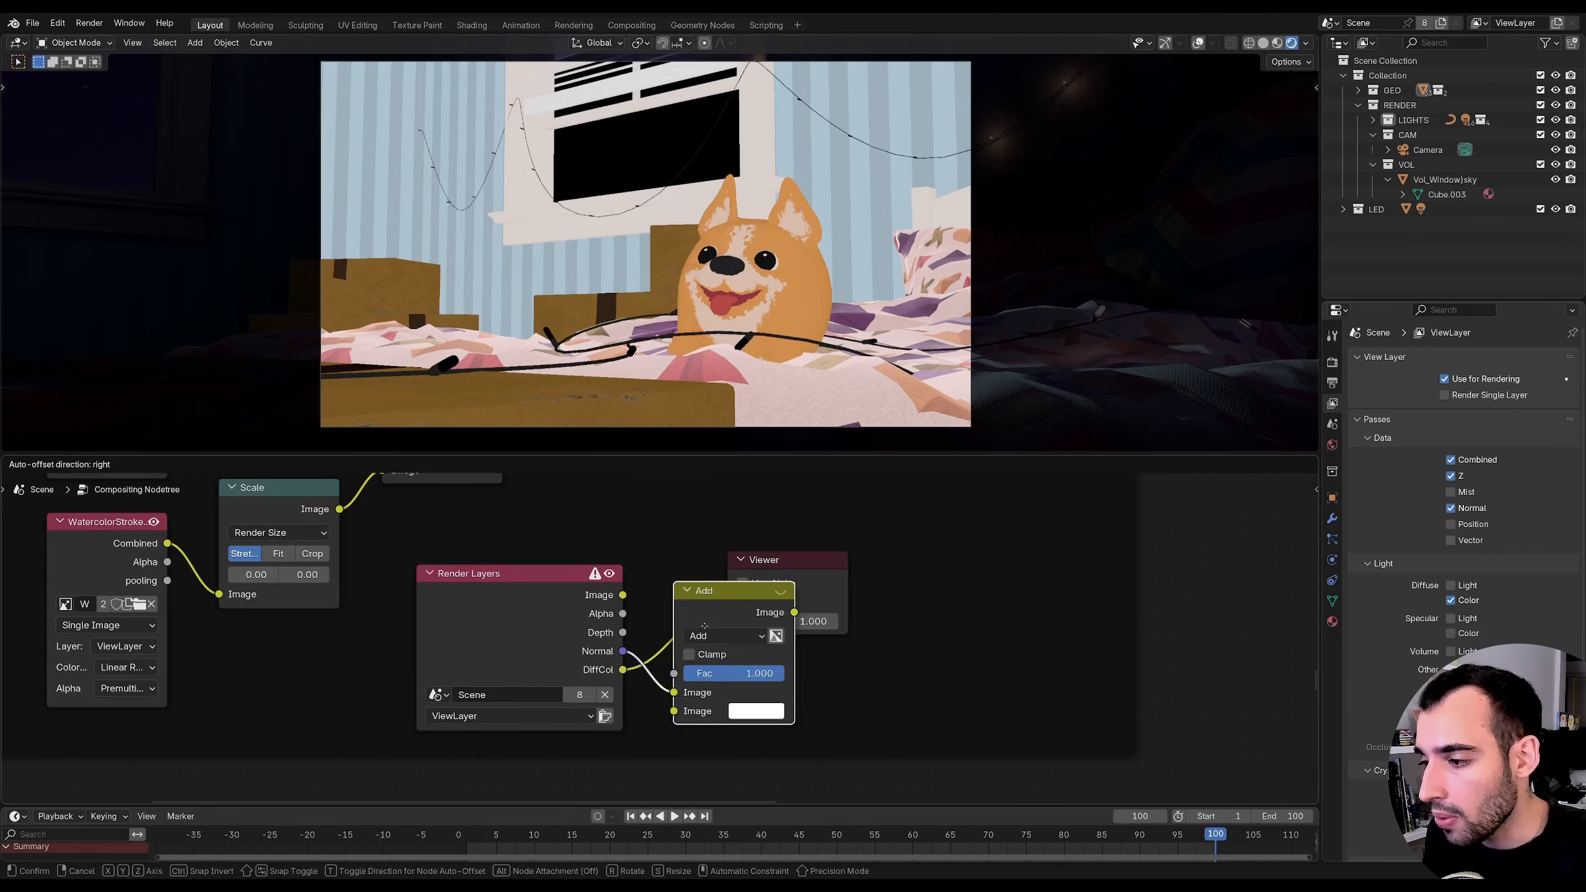
pyautogui.moveTo(616, 682); pyautogui.dragTo(531, 699)
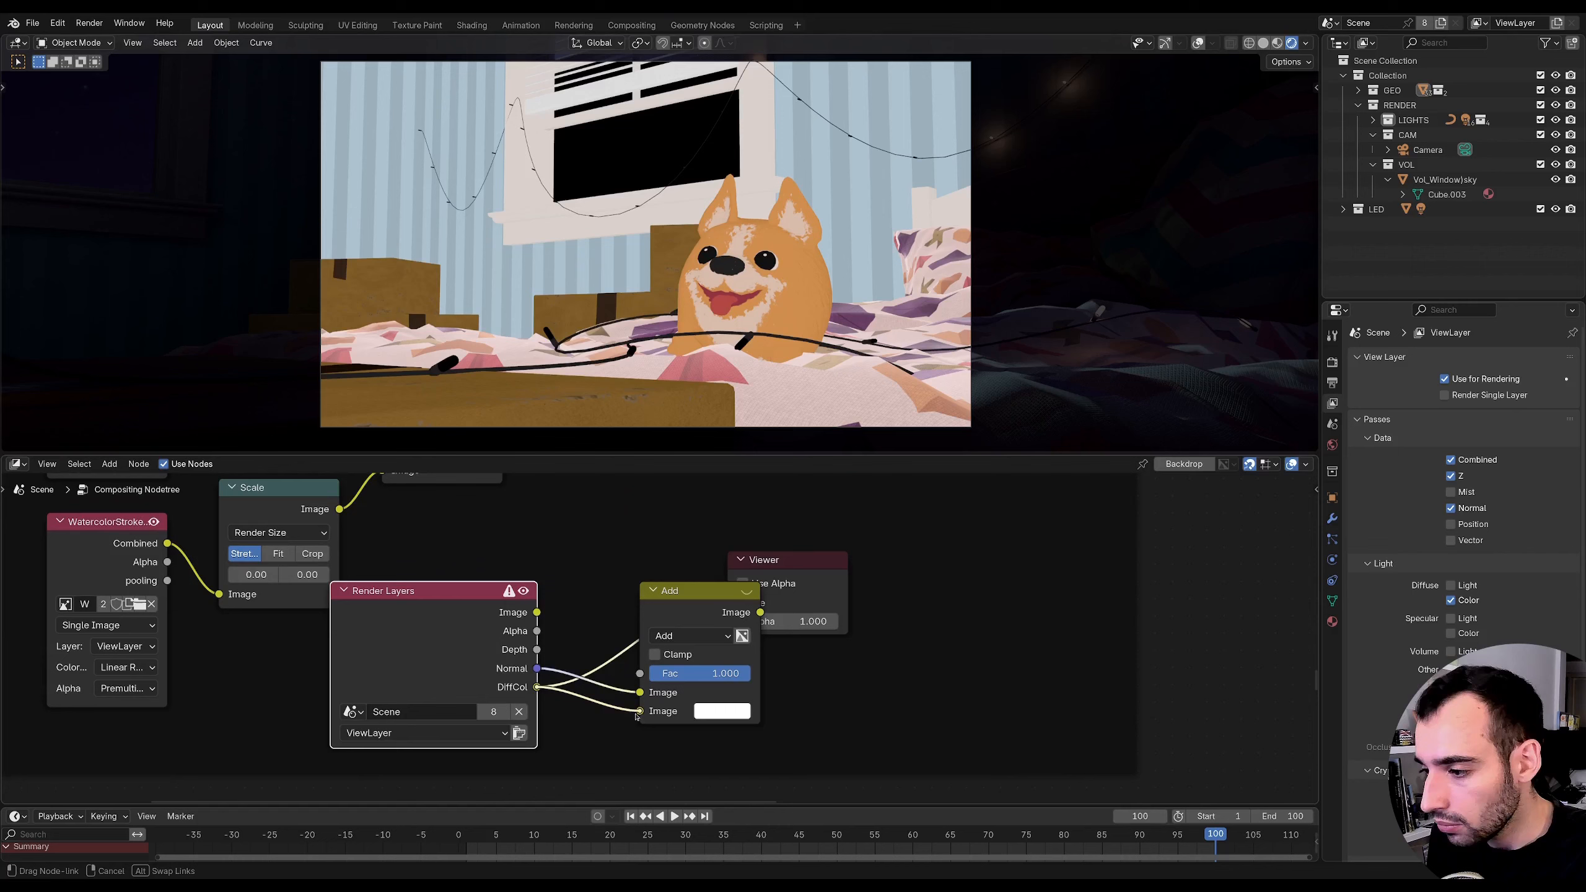
pyautogui.moveTo(635, 717); pyautogui.dragTo(637, 714)
pyautogui.moveTo(697, 591); pyautogui.dragTo(644, 574)
pyautogui.keyDown('ctrl'); pyautogui.keyDown('shift'); pyautogui.click(644, 574); pyautogui.keyUp('shift'); pyautogui.keyUp('ctrl')
# - Connect the Normal and DiffCol Add node to the Bilateral Blur's Determinator and view the blurred image
pyautogui.moveTo(806, 570); pyautogui.dragTo(740, 695, button='middle')
pyautogui.scroll(-6, 740, 658)
pyautogui.moveTo(833, 679); pyautogui.dragTo(804, 509)
pyautogui.moveTo(779, 595); pyautogui.dragTo(663, 693, button='middle')
pyautogui.keyDown('ctrl'); pyautogui.keyDown('shift'); pyautogui.click(744, 544); pyautogui.keyUp('shift'); pyautogui.keyUp('ctrl')
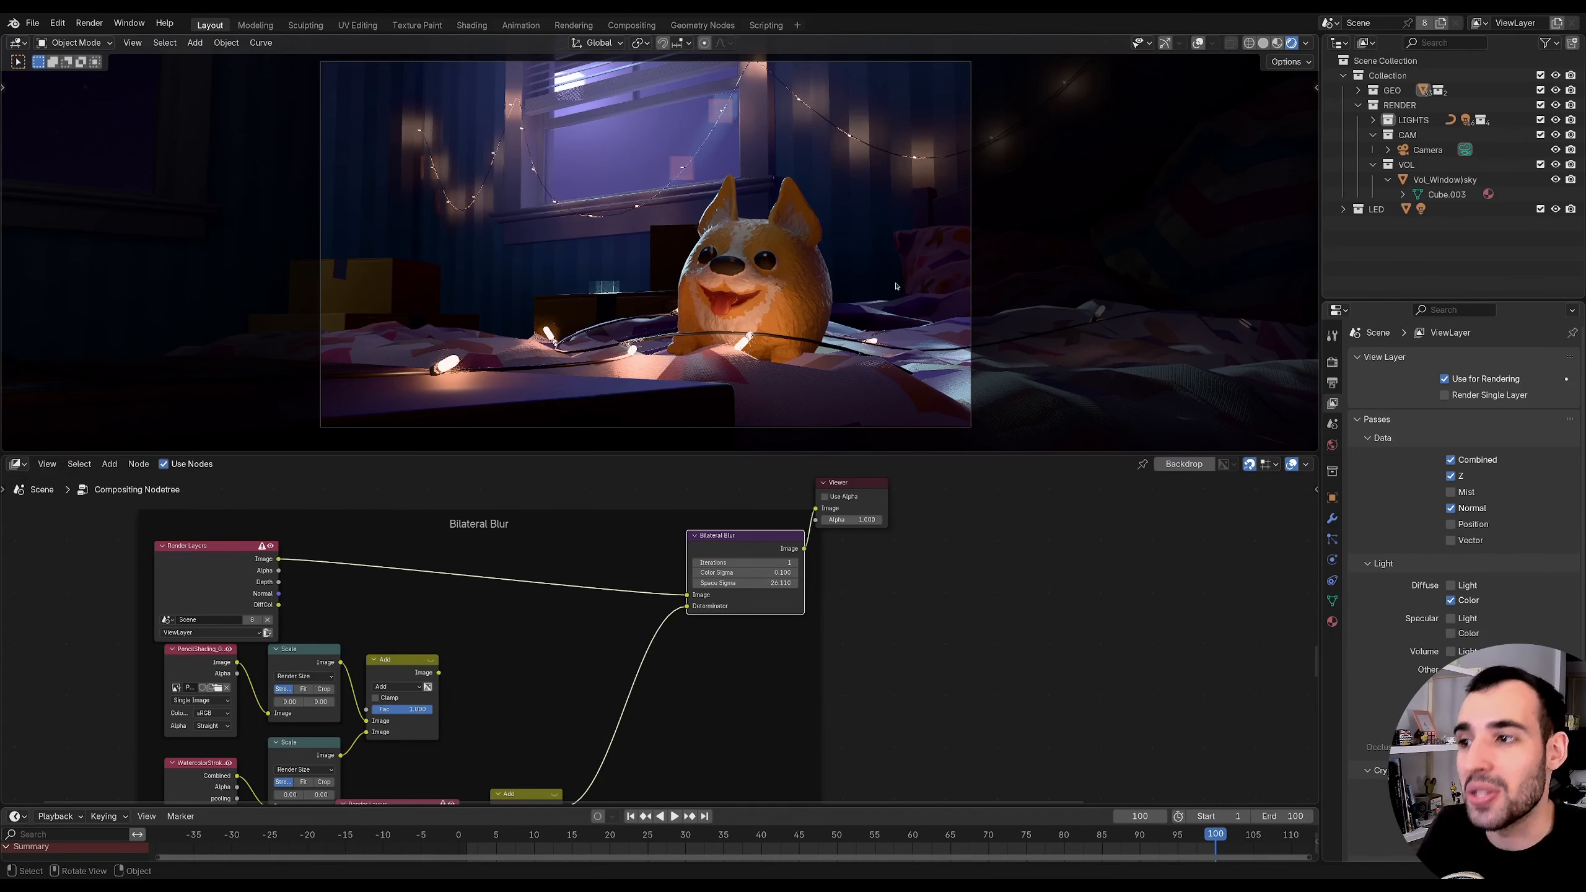
# - Merge the stroke textures' Add node with the render pass Add node in another Add node feeding the Bilateral Blur's Determinator
pyautogui.moveTo(710, 738); pyautogui.dragTo(765, 641, button='middle')
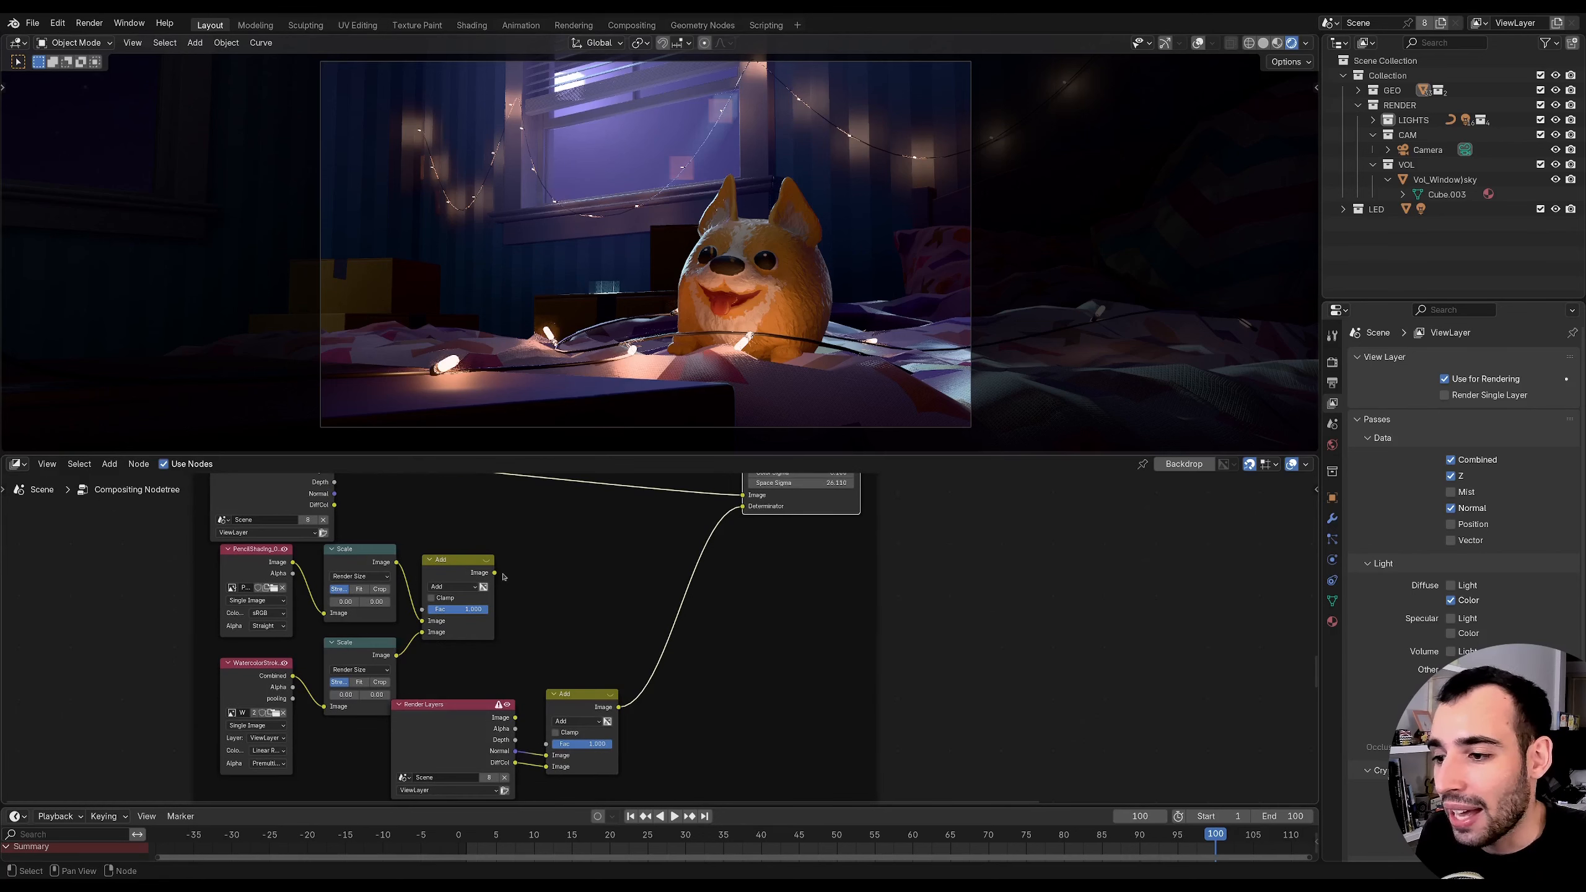
pyautogui.moveTo(495, 573); pyautogui.dragTo(595, 533)
pyautogui.write('add')
pyautogui.press('Return')
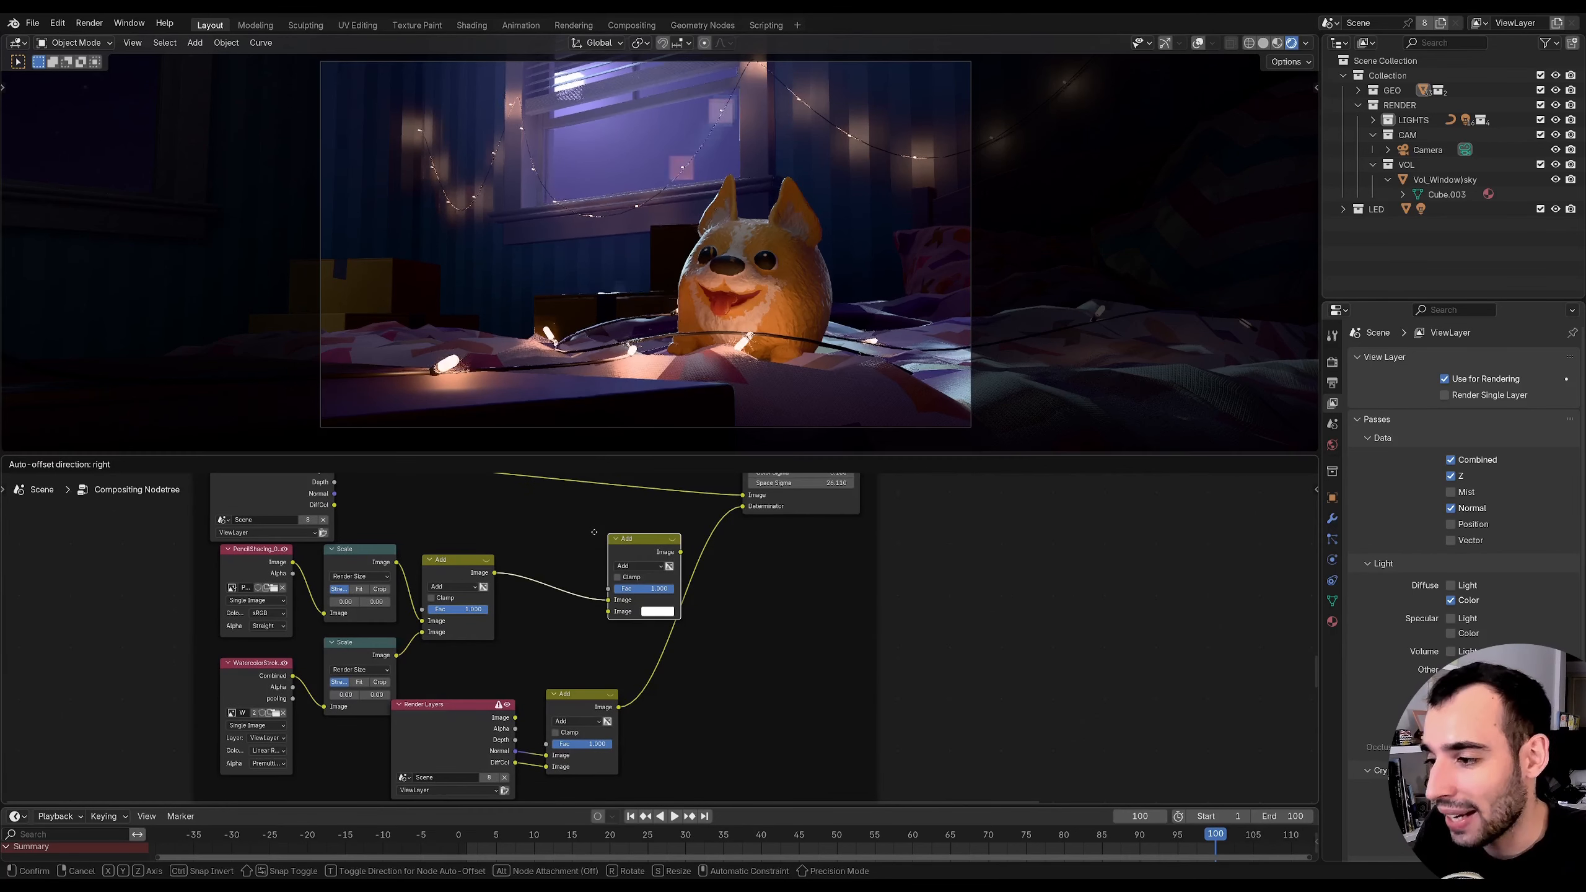
pyautogui.click(593, 532)
pyautogui.moveTo(619, 712); pyautogui.dragTo(608, 614)
pyautogui.moveTo(681, 554)
pyautogui.mouseDown()
pyautogui.moveTo(751, 521)
pyautogui.moveTo(708, 519)
pyautogui.mouseUp()
pyautogui.moveTo(646, 542); pyautogui.dragTo(596, 542)
# - View the Add node outputs and the Bilateral Blur result, and reduce the merging Add node's Fac to 0
pyautogui.keyDown('ctrl'); pyautogui.keyDown('shift'); pyautogui.click(461, 563); pyautogui.keyUp('shift'); pyautogui.keyUp('ctrl')
pyautogui.moveTo(594, 569); pyautogui.dragTo(507, 676, button='middle')
pyautogui.keyDown('ctrl'); pyautogui.keyDown('shift'); pyautogui.click(545, 574); pyautogui.keyUp('shift'); pyautogui.keyUp('ctrl')
pyautogui.keyDown('ctrl'); pyautogui.keyDown('shift'); pyautogui.click(650, 572); pyautogui.keyUp('shift'); pyautogui.keyUp('ctrl')
pyautogui.moveTo(502, 681)
pyautogui.mouseDown()
pyautogui.moveTo(413, 683)
pyautogui.moveTo(507, 687)
pyautogui.moveTo(449, 685)
pyautogui.mouseUp()
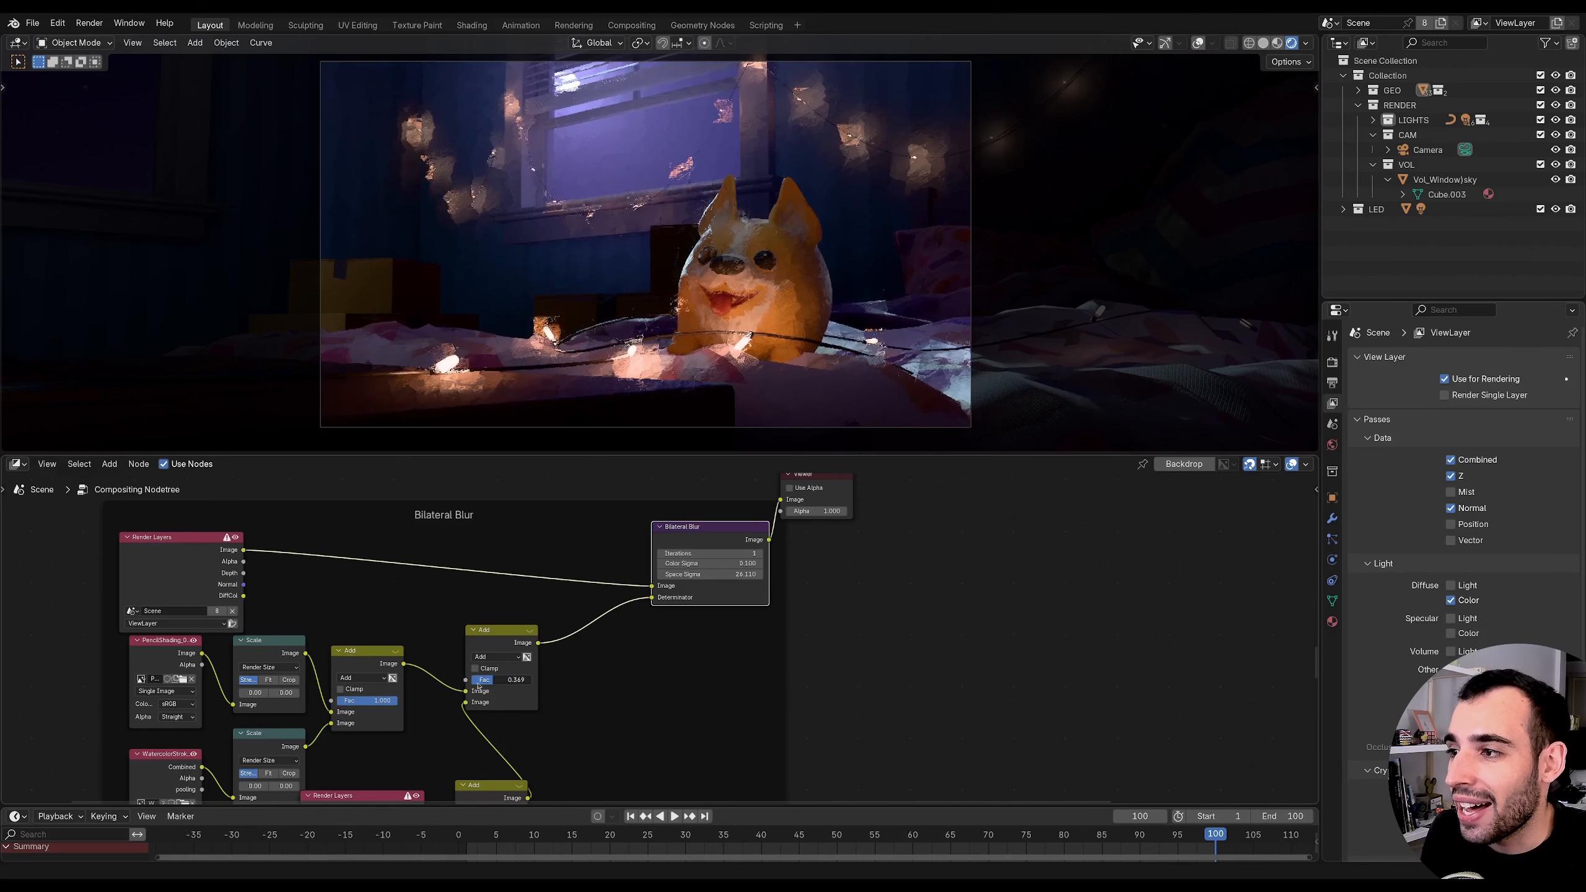
# - Shift the upper Render Layers node aside and move the texture and pass nodes down to open space between them
pyautogui.moveTo(449, 685); pyautogui.dragTo(665, 676, button='middle')
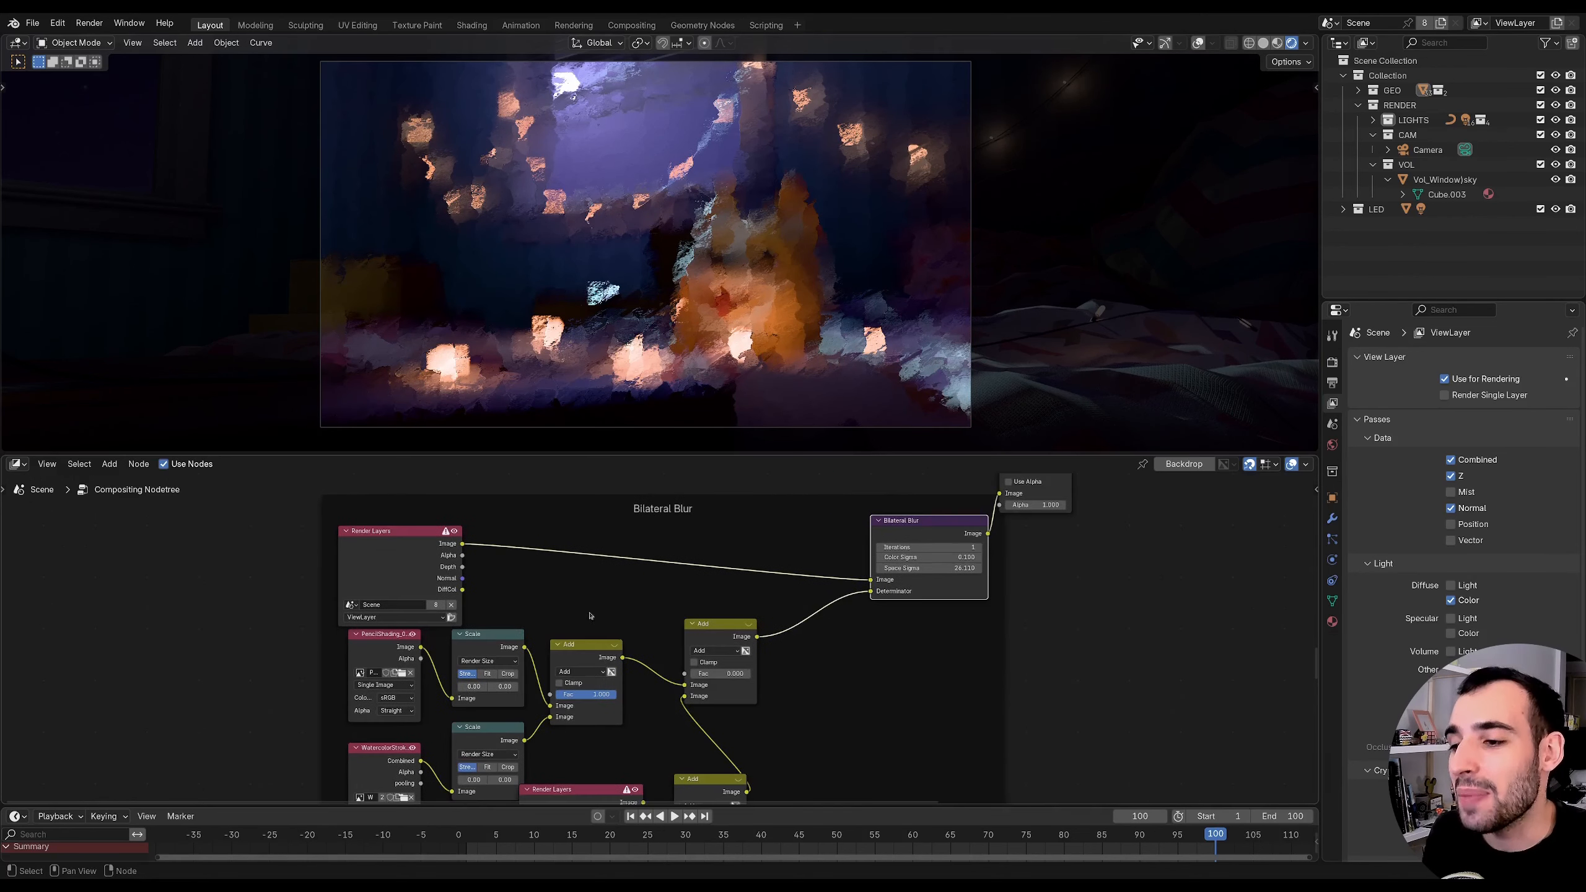
pyautogui.moveTo(569, 593); pyautogui.dragTo(743, 589, button='middle')
pyautogui.moveTo(570, 561)
pyautogui.mouseDown()
pyautogui.moveTo(522, 560)
pyautogui.moveTo(544, 561)
pyautogui.mouseUp()
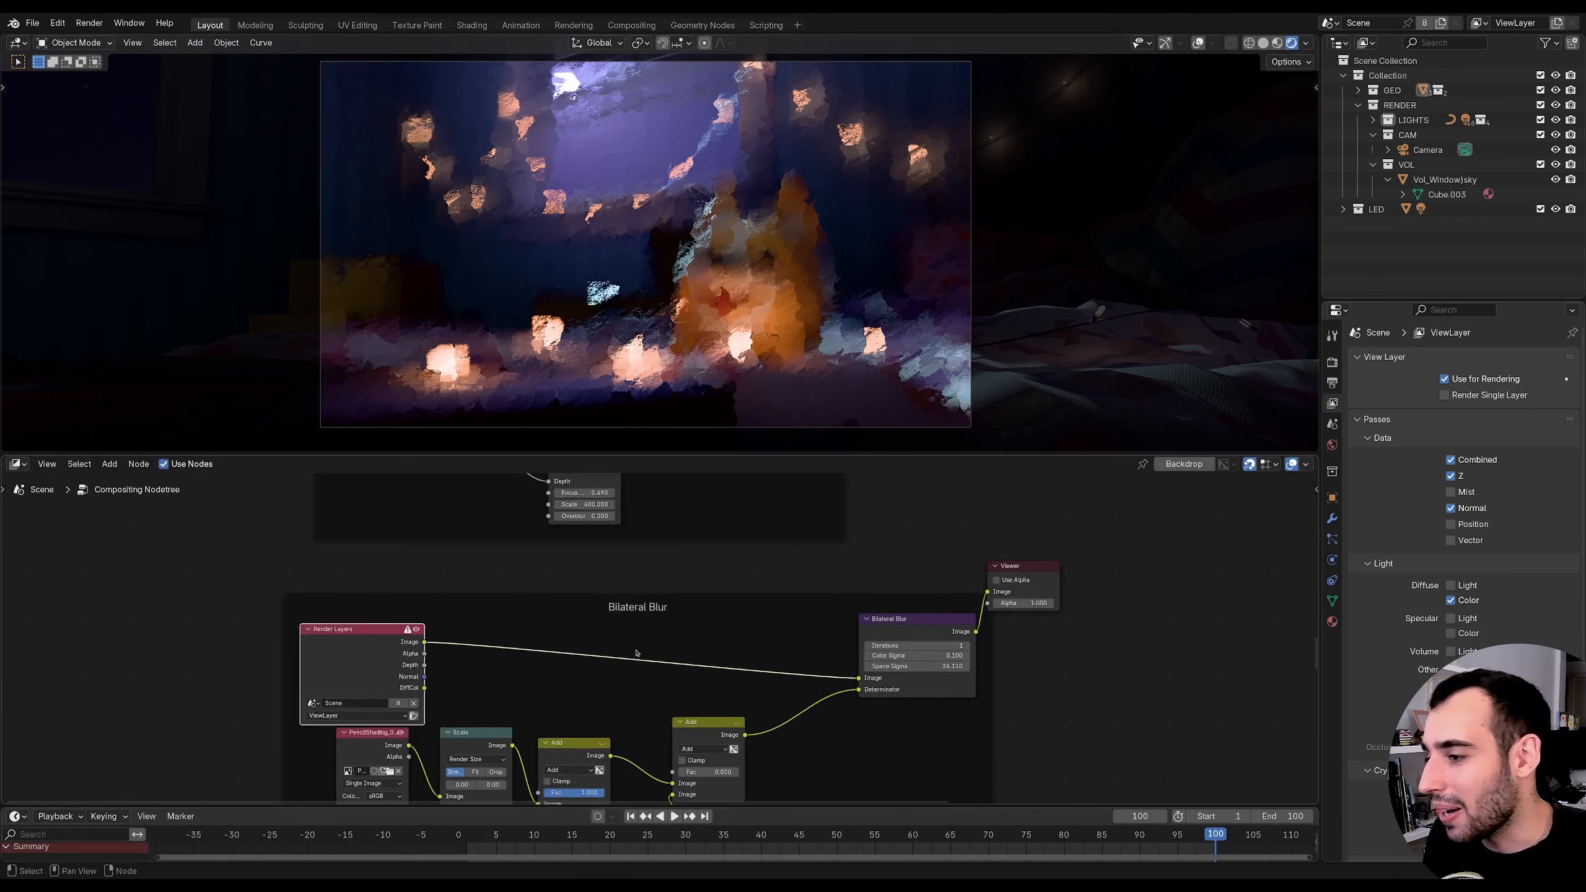
pyautogui.moveTo(1010, 548); pyautogui.dragTo(887, 675, button='middle')
pyautogui.moveTo(887, 675); pyautogui.dragTo(459, 516)
pyautogui.moveTo(865, 664); pyautogui.dragTo(446, 505)
pyautogui.press('g')
pyautogui.click(530, 609)
# - Add a PAU_DepthToDOF group node beside the upper Render Layers node and connect the Depth output to its Depth input
pyautogui.moveTo(530, 609); pyautogui.dragTo(512, 777, button='middle')
pyautogui.scroll(2, 542, 598)
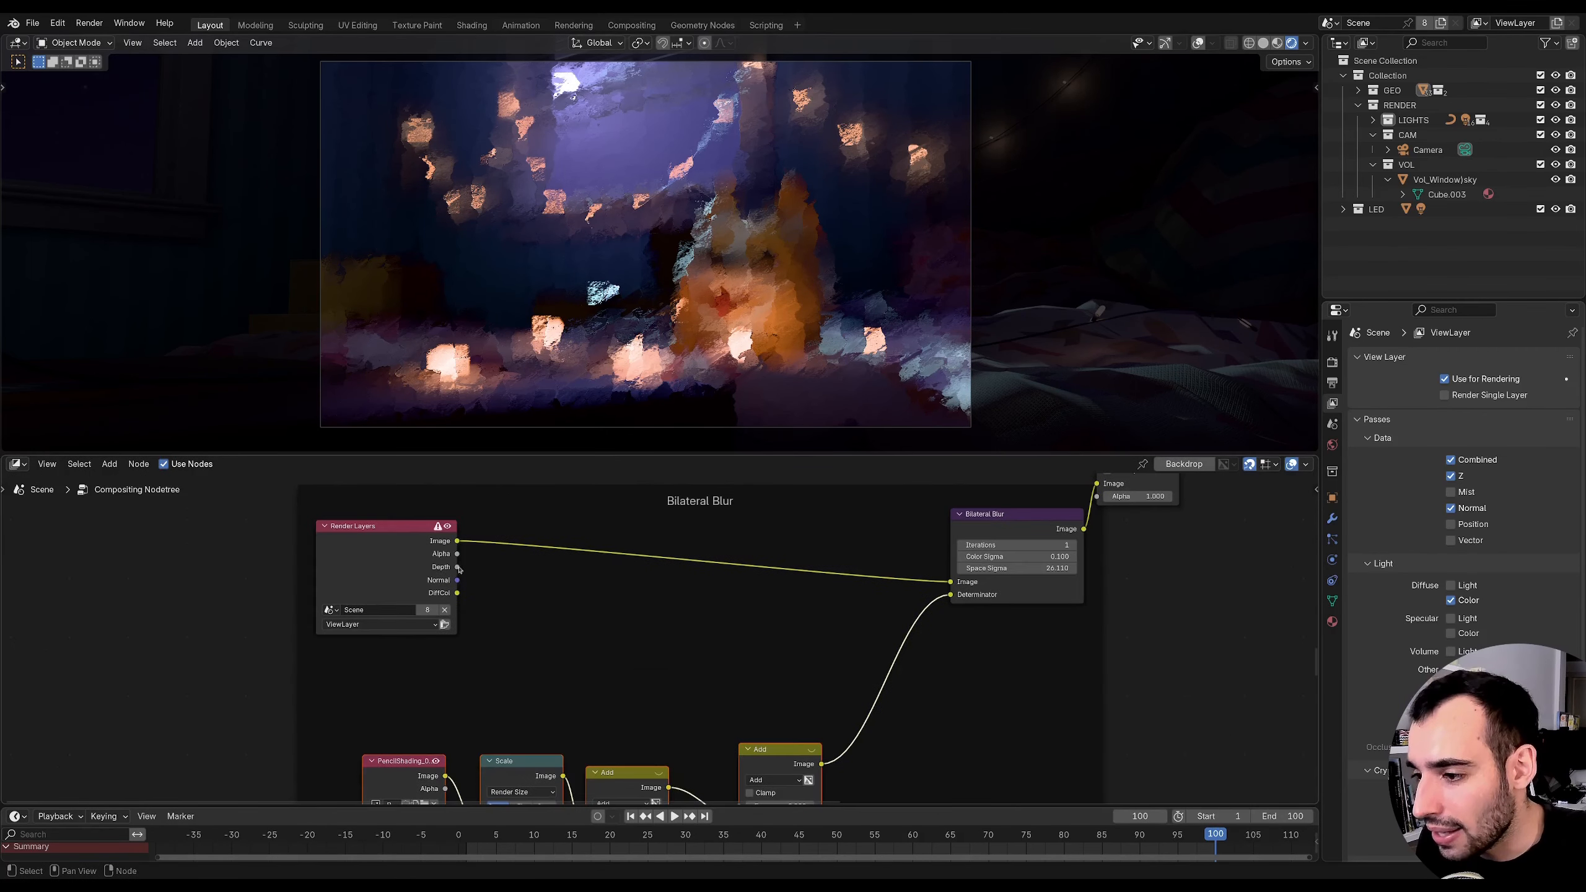
pyautogui.click(555, 592)
pyautogui.hotkey('shift', 'a')
pyautogui.moveTo(571, 592)
pyautogui.click(651, 585)
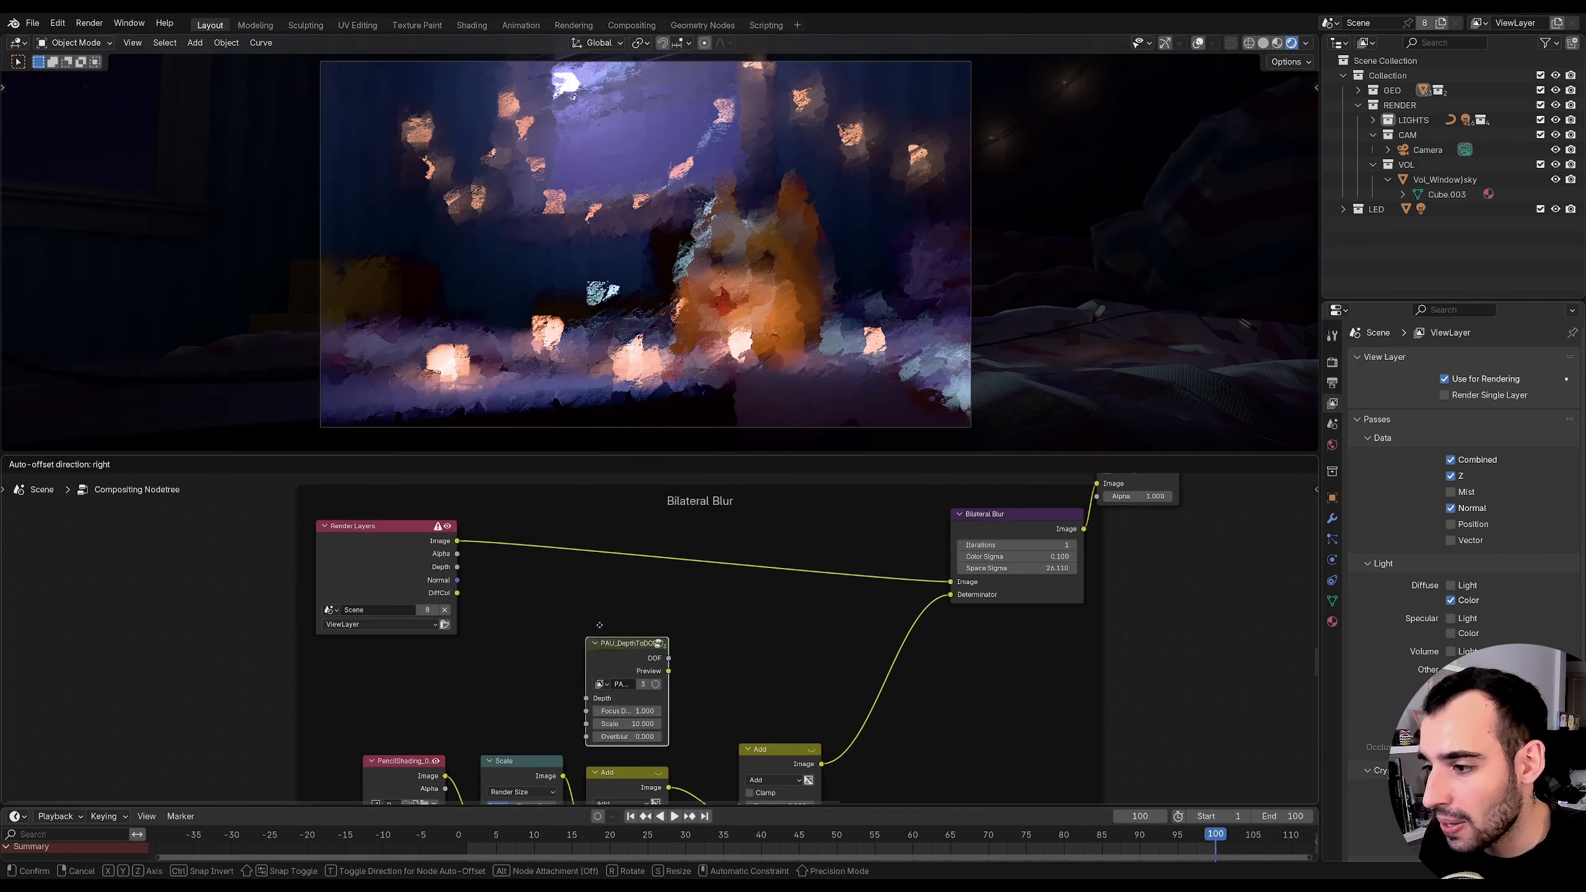
pyautogui.click(649, 637)
pyautogui.moveTo(456, 568); pyautogui.dragTo(612, 674)
pyautogui.moveTo(744, 609); pyautogui.dragTo(699, 504, button='middle')
pyautogui.moveTo(597, 529); pyautogui.dragTo(527, 530)
# - Raise the merging Add node's Fac to 0.393 and view the PAU_DepthToDOF node's DOF output
pyautogui.moveTo(716, 700); pyautogui.dragTo(751, 699)
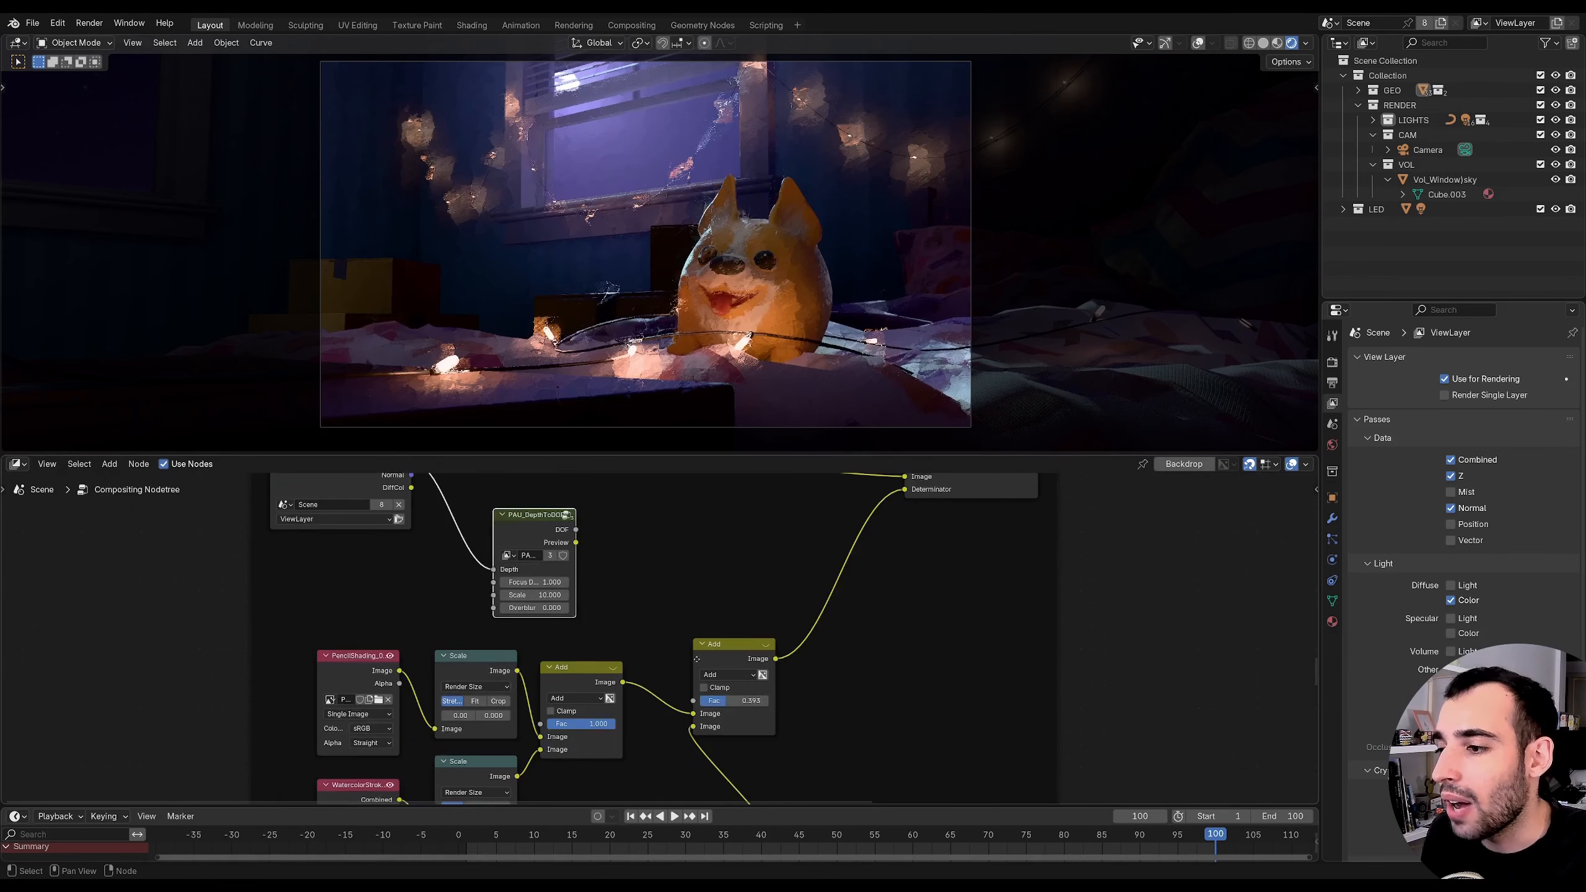
pyautogui.moveTo(661, 581); pyautogui.dragTo(705, 658, button='middle')
pyautogui.keyDown('ctrl'); pyautogui.keyDown('shift'); pyautogui.click(585, 600); pyautogui.keyUp('shift'); pyautogui.keyUp('ctrl')
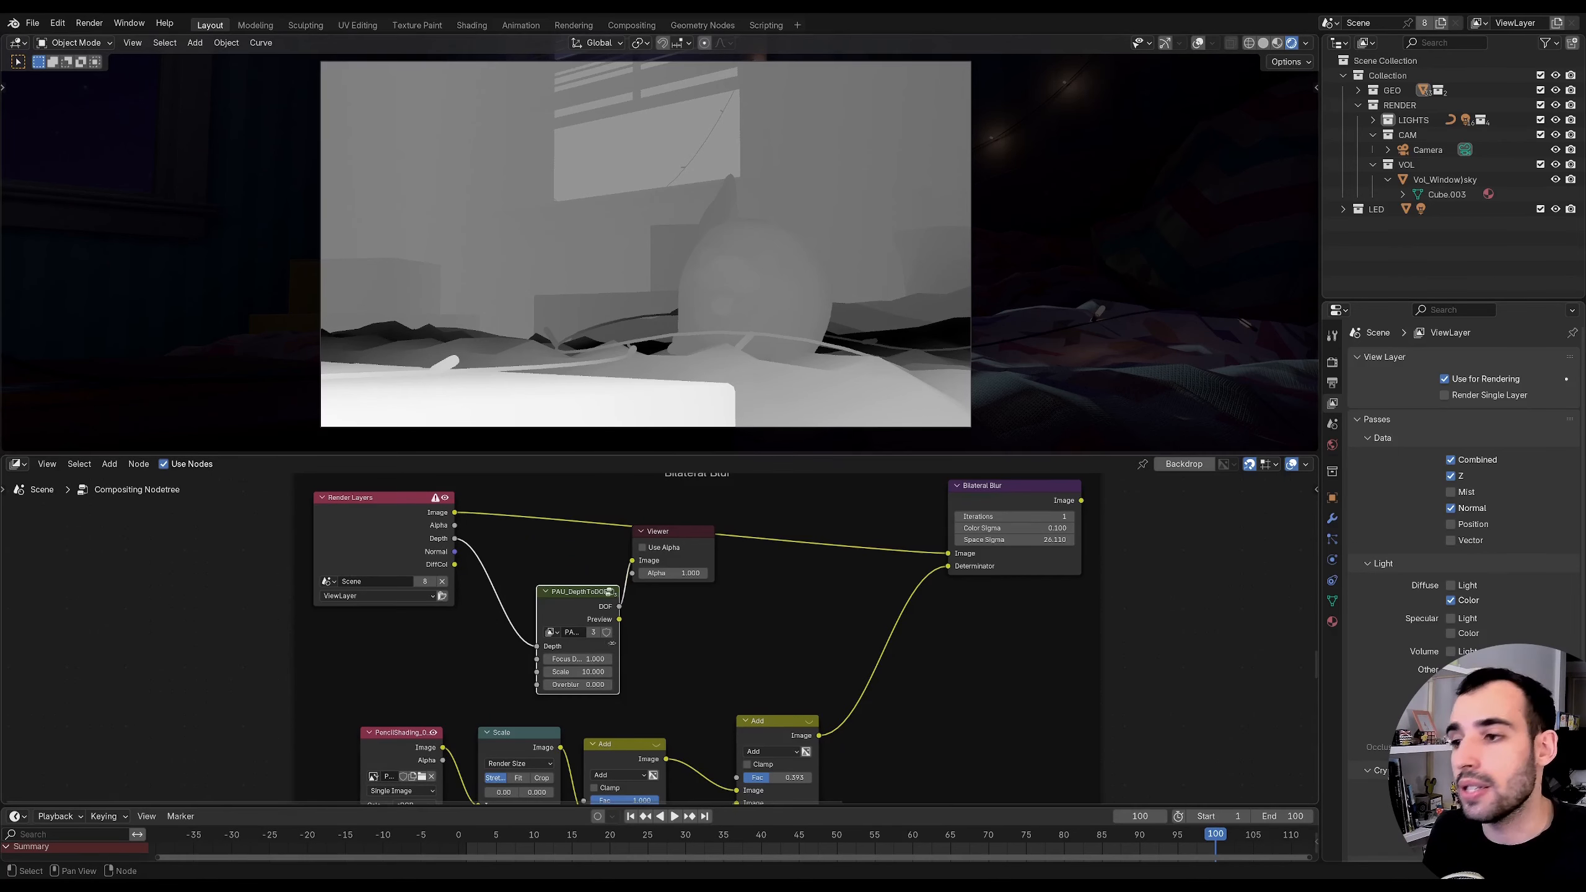
# - Add a Map Range node with Clamp enabled after the DOF output and view its result
pyautogui.moveTo(546, 611); pyautogui.dragTo(536, 606, button='middle')
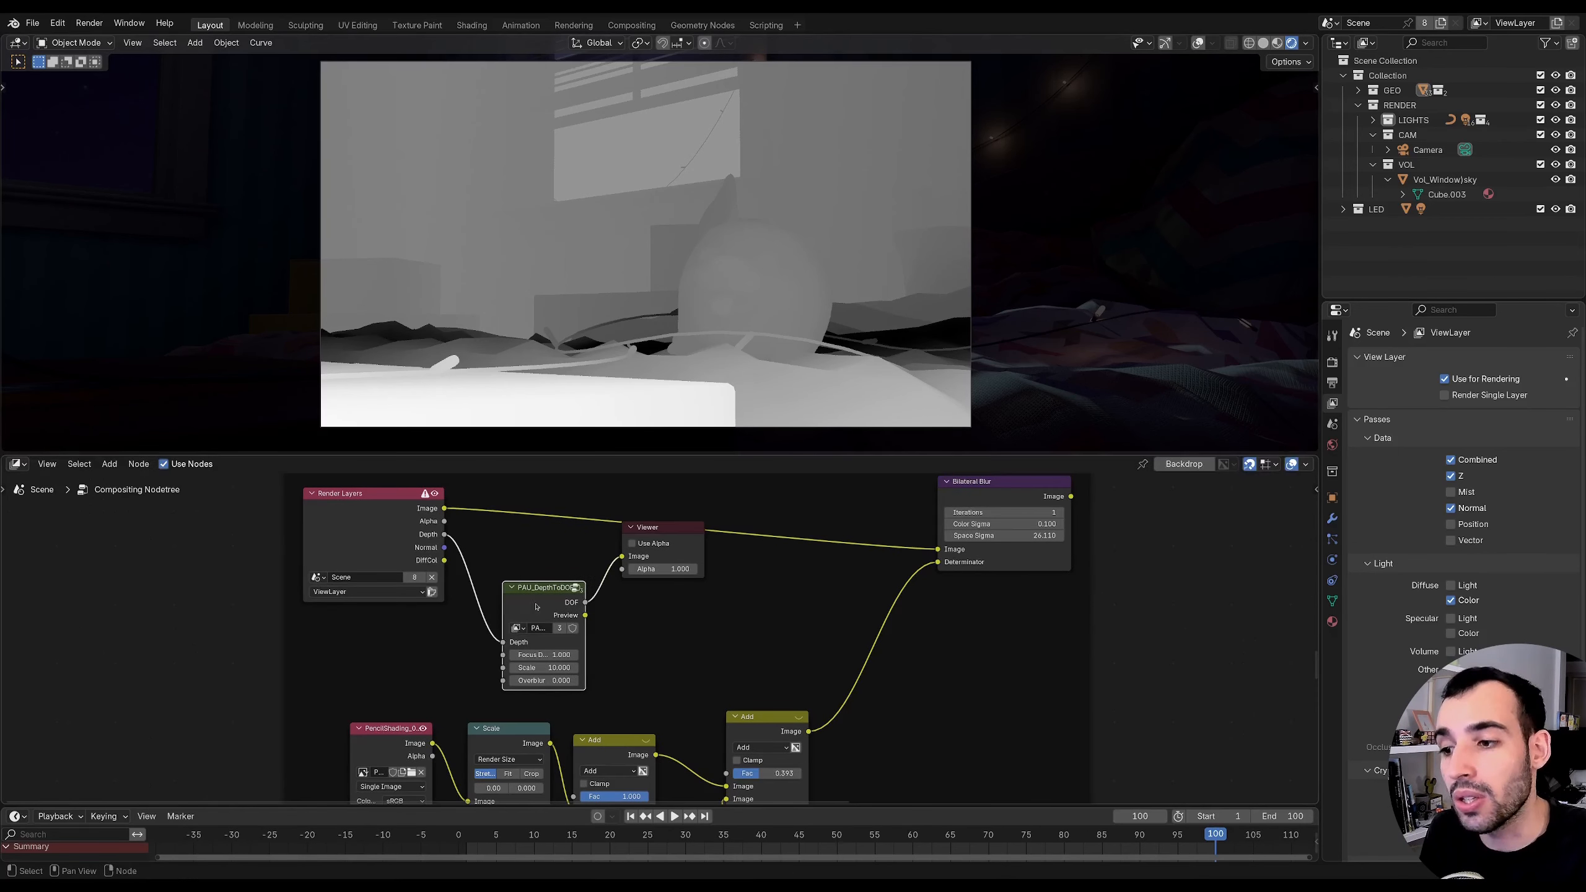
pyautogui.moveTo(536, 606); pyautogui.dragTo(627, 633)
pyautogui.write('map')
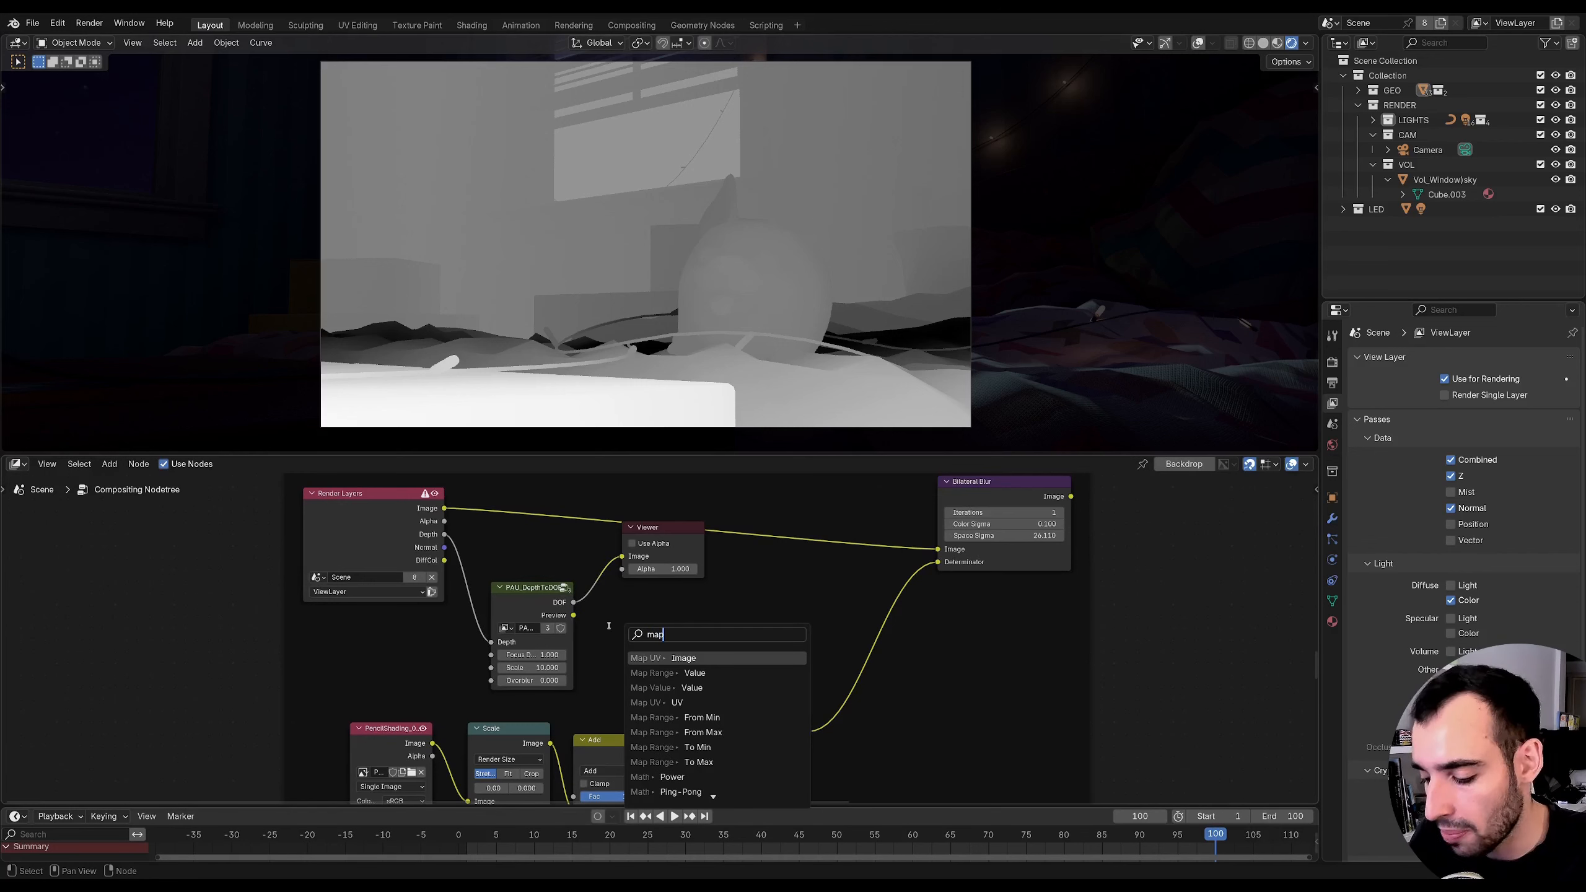
pyautogui.click(688, 673)
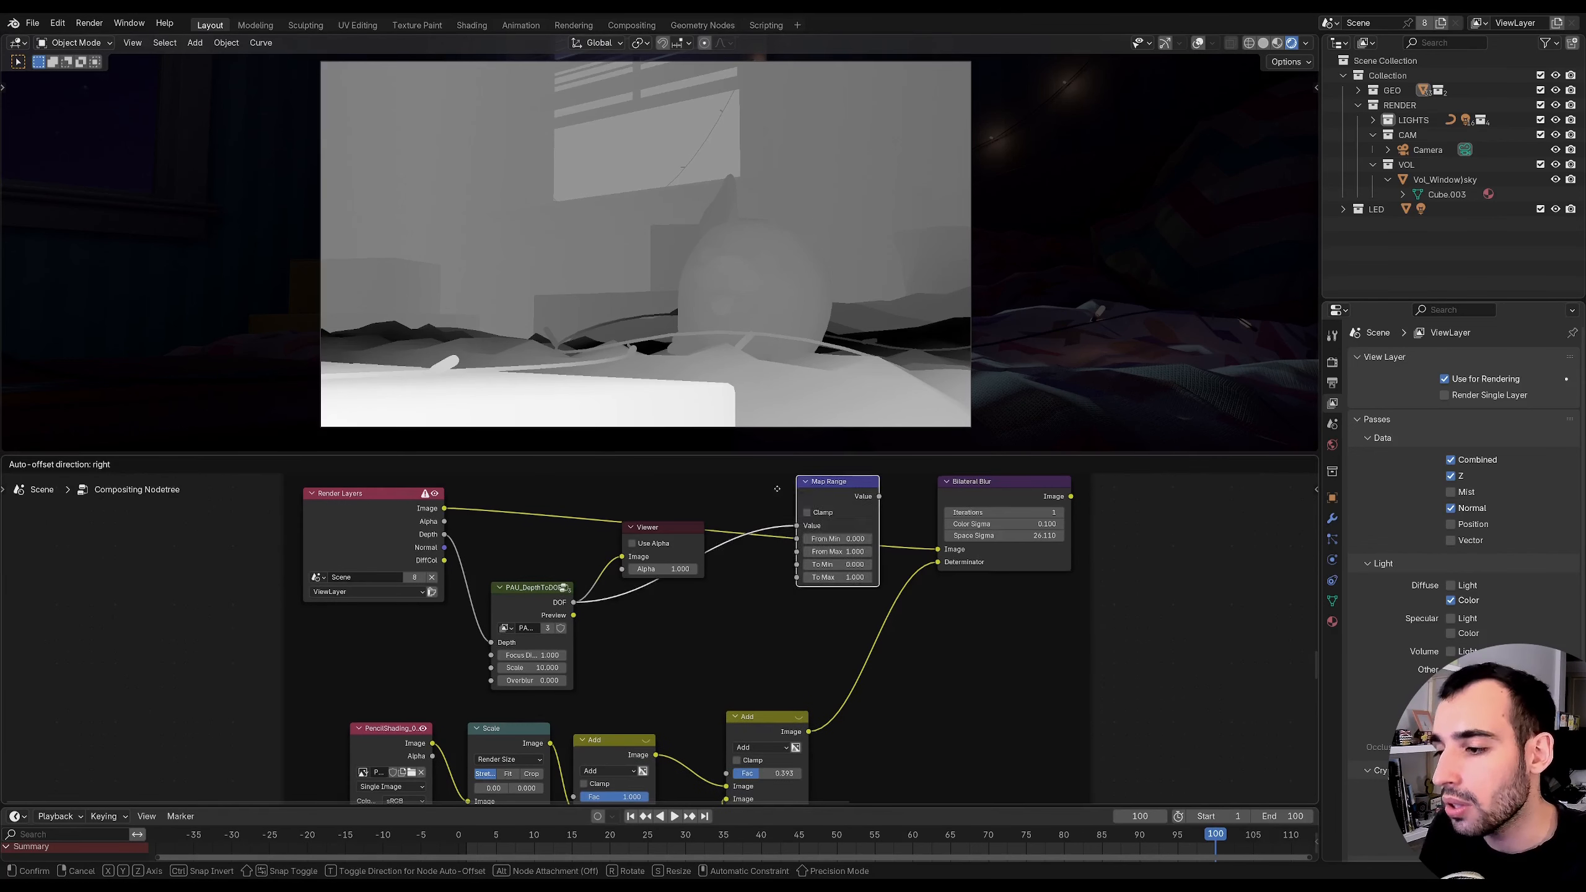
pyautogui.click(657, 601)
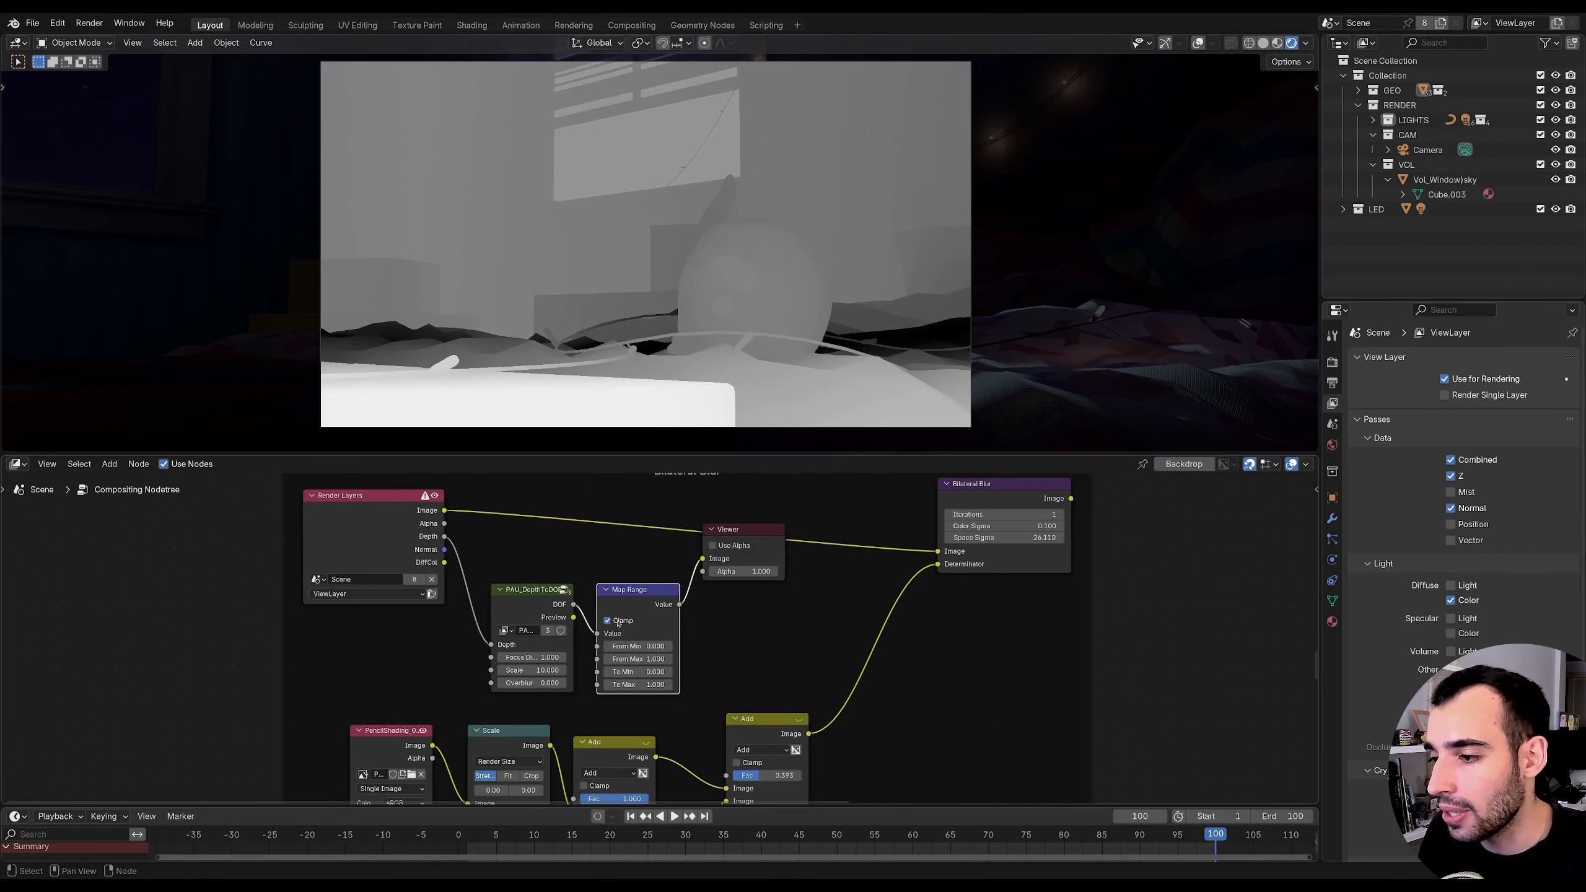
pyautogui.keyDown('ctrl'); pyautogui.keyDown('shift'); pyautogui.click(666, 608); pyautogui.keyUp('shift'); pyautogui.keyUp('ctrl')
# - Compare the merging Add node's result with its Fac at 1 and at 0
pyautogui.moveTo(720, 575); pyautogui.dragTo(707, 505, button='middle')
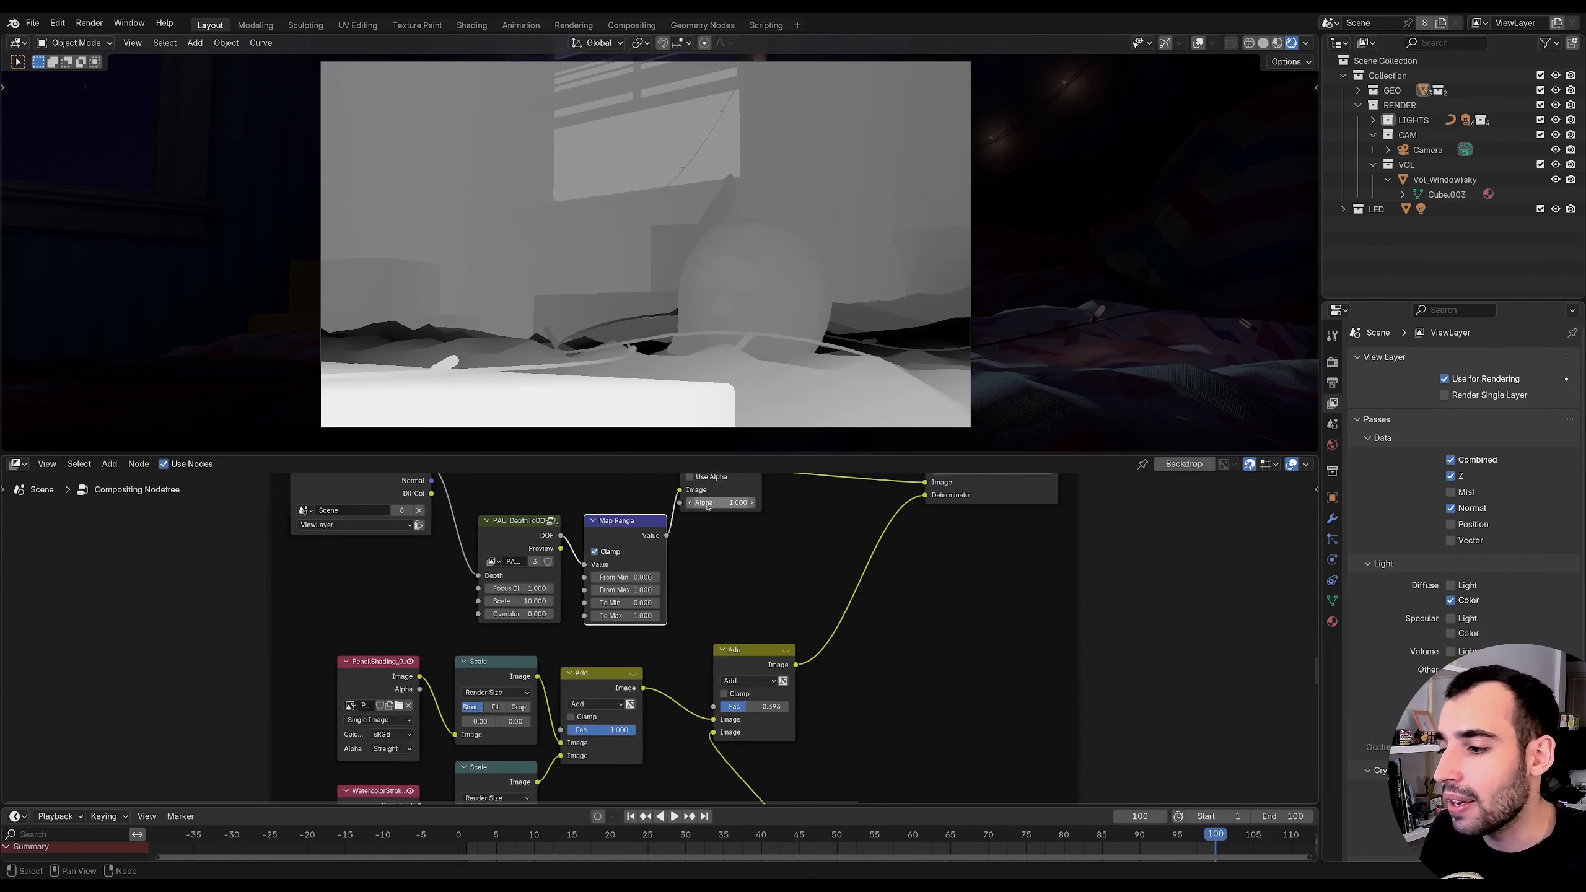
pyautogui.keyDown('ctrl'); pyautogui.keyDown('shift'); pyautogui.click(781, 673); pyautogui.keyUp('shift'); pyautogui.keyUp('ctrl')
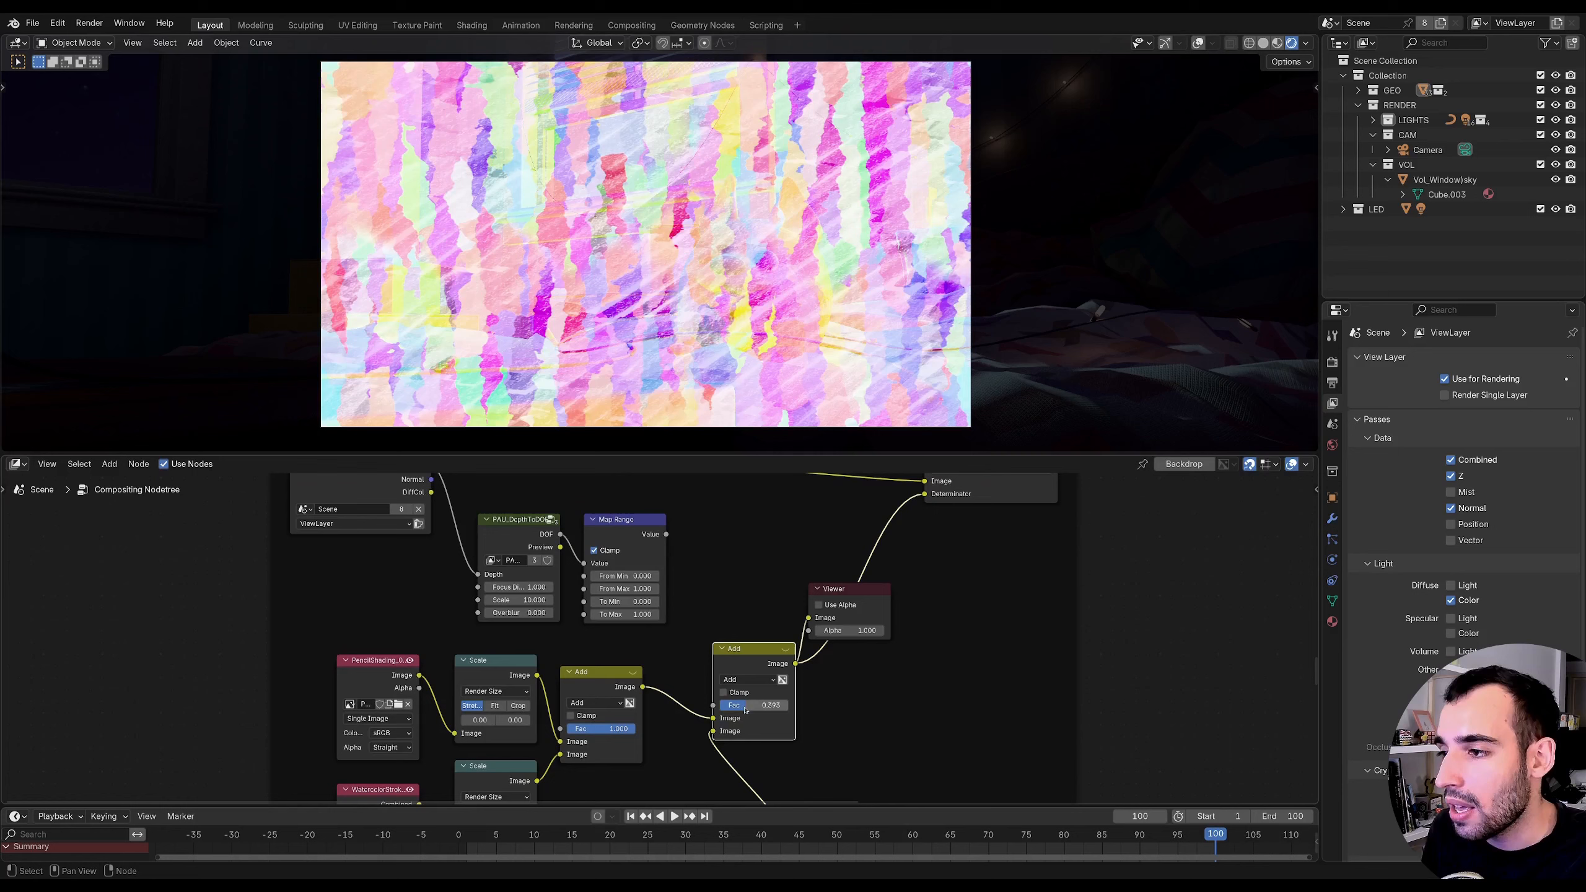
pyautogui.moveTo(747, 708); pyautogui.dragTo(849, 718)
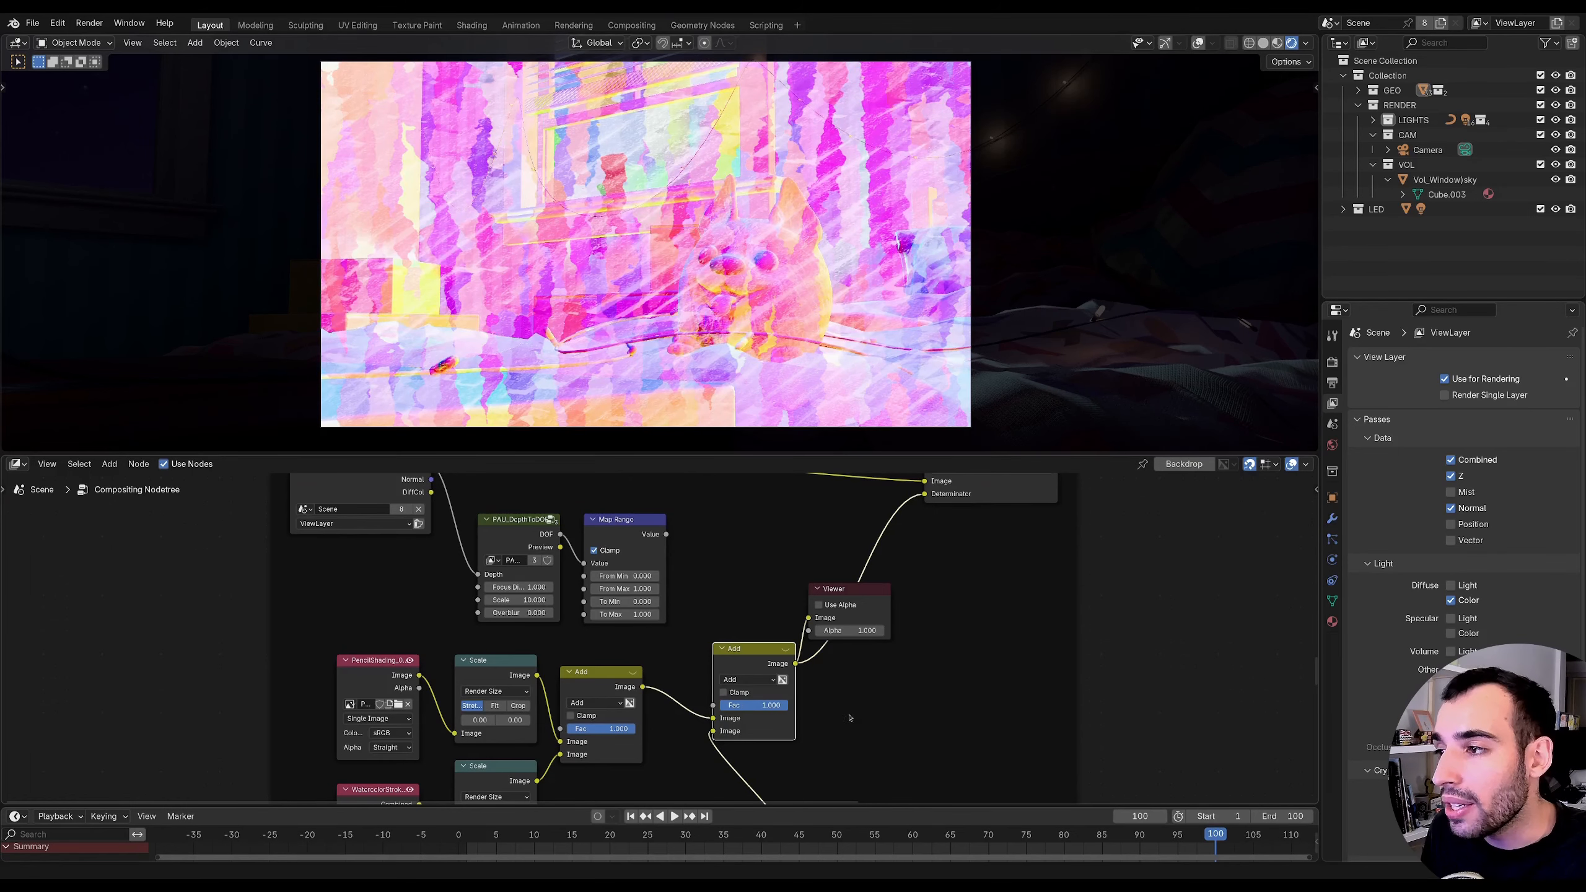
pyautogui.moveTo(924, 525); pyautogui.dragTo(880, 535, button='middle')
pyautogui.keyDown('ctrl'); pyautogui.keyDown('shift'); pyautogui.click(806, 630); pyautogui.keyUp('shift'); pyautogui.keyUp('ctrl')
pyautogui.moveTo(764, 671); pyautogui.dragTo(687, 671)
# - View the Map Range output and invert it by setting To Min to 1 and To Max to 0
pyautogui.moveTo(618, 506); pyautogui.dragTo(657, 617, button='middle')
pyautogui.keyDown('ctrl'); pyautogui.keyDown('shift'); pyautogui.click(657, 618); pyautogui.keyUp('shift'); pyautogui.keyUp('ctrl')
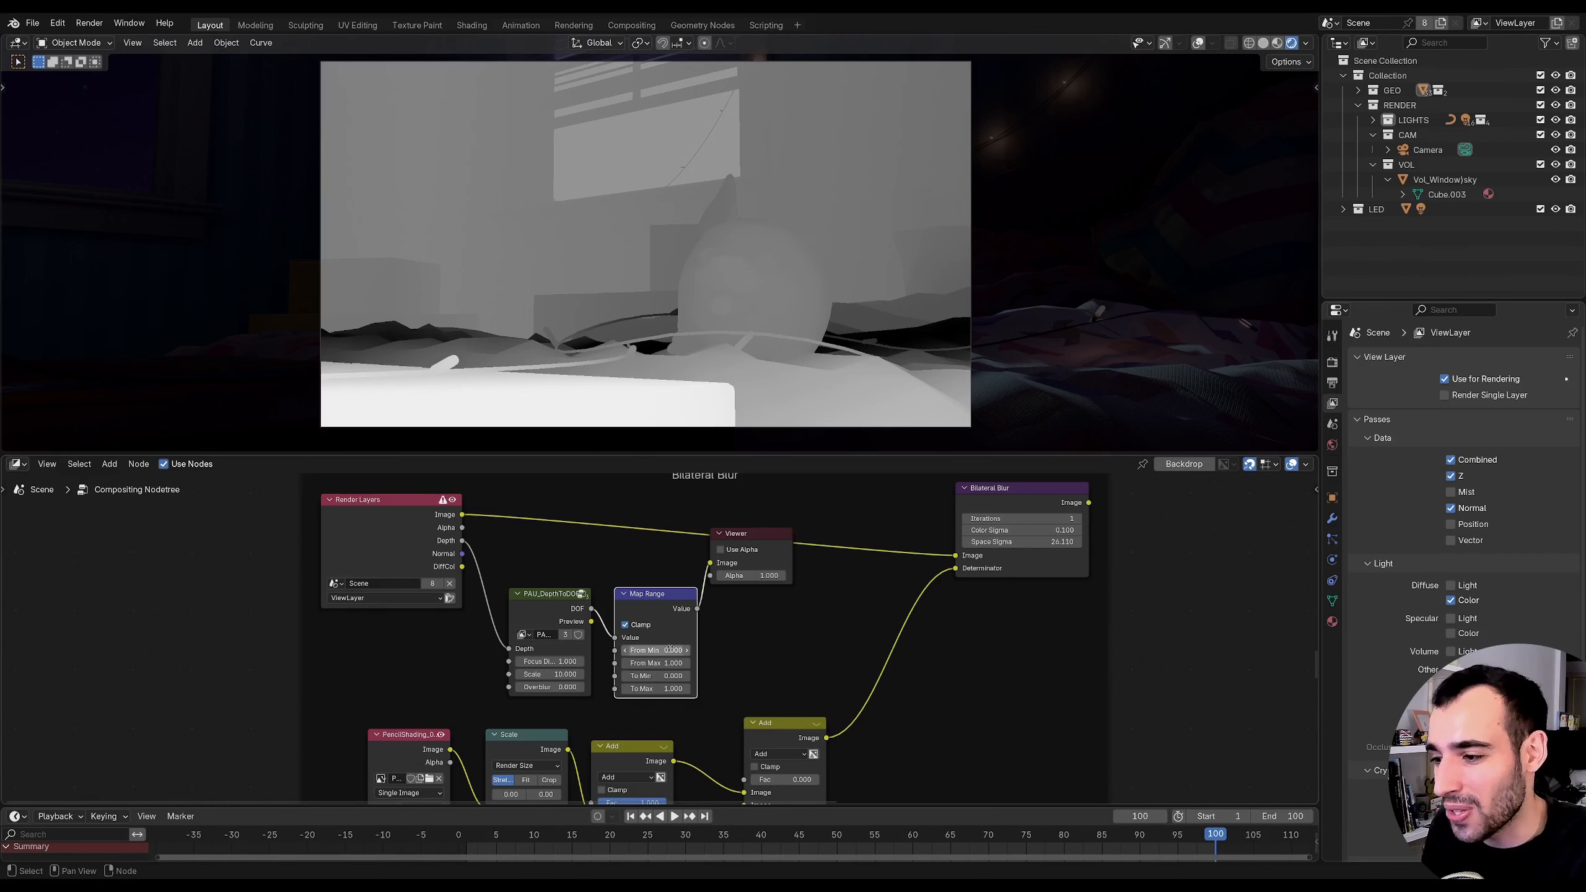
pyautogui.scroll(2, 662, 662)
pyautogui.doubleClick(659, 692)
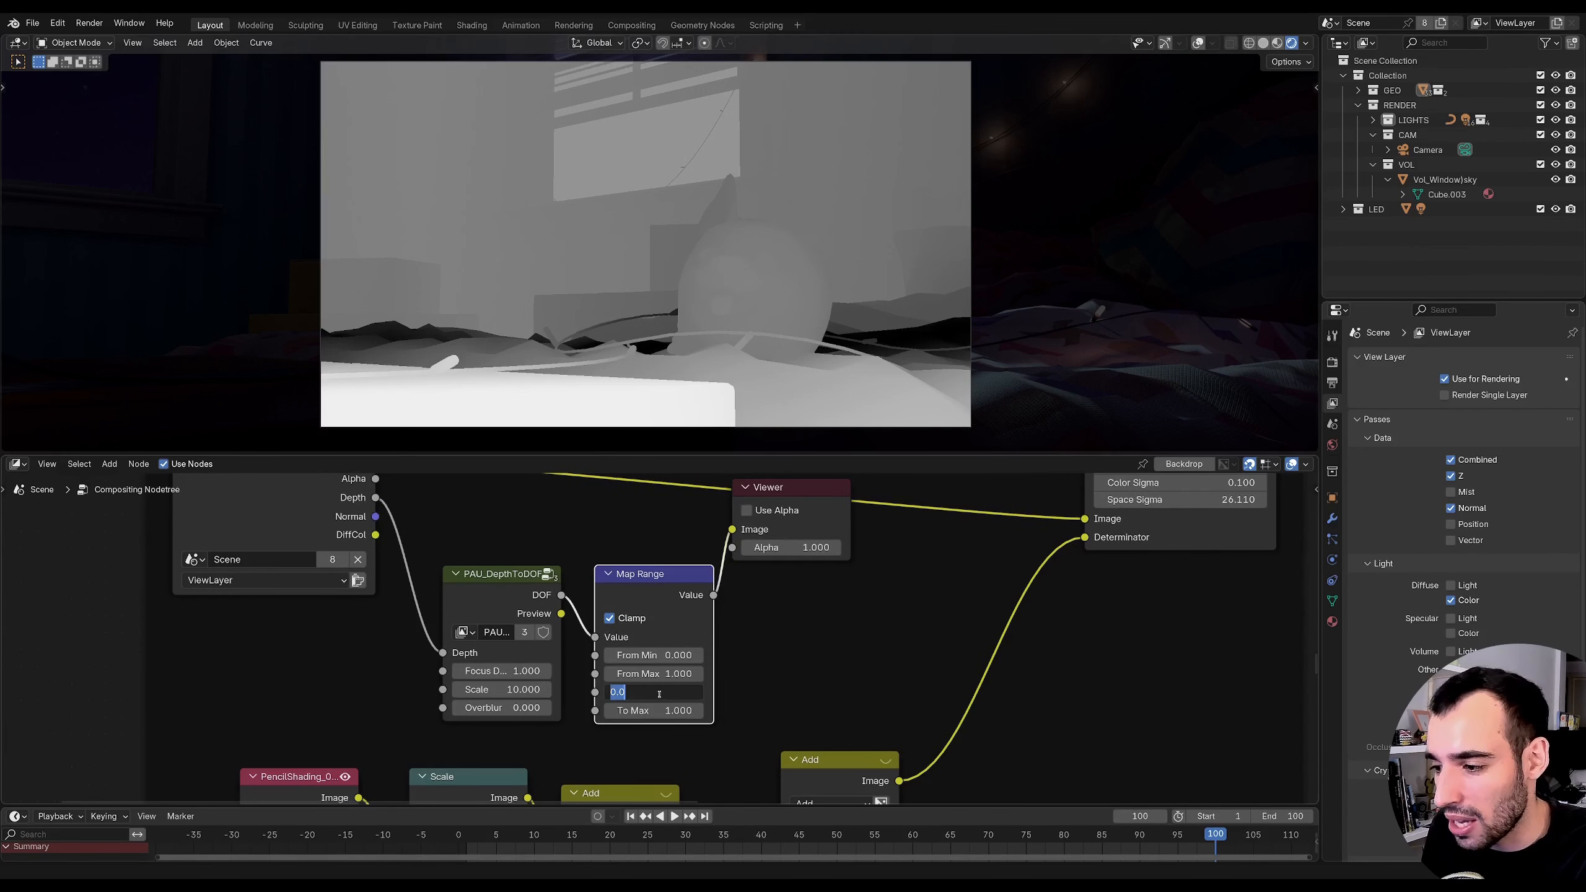
pyautogui.write('1')
pyautogui.press('Return')
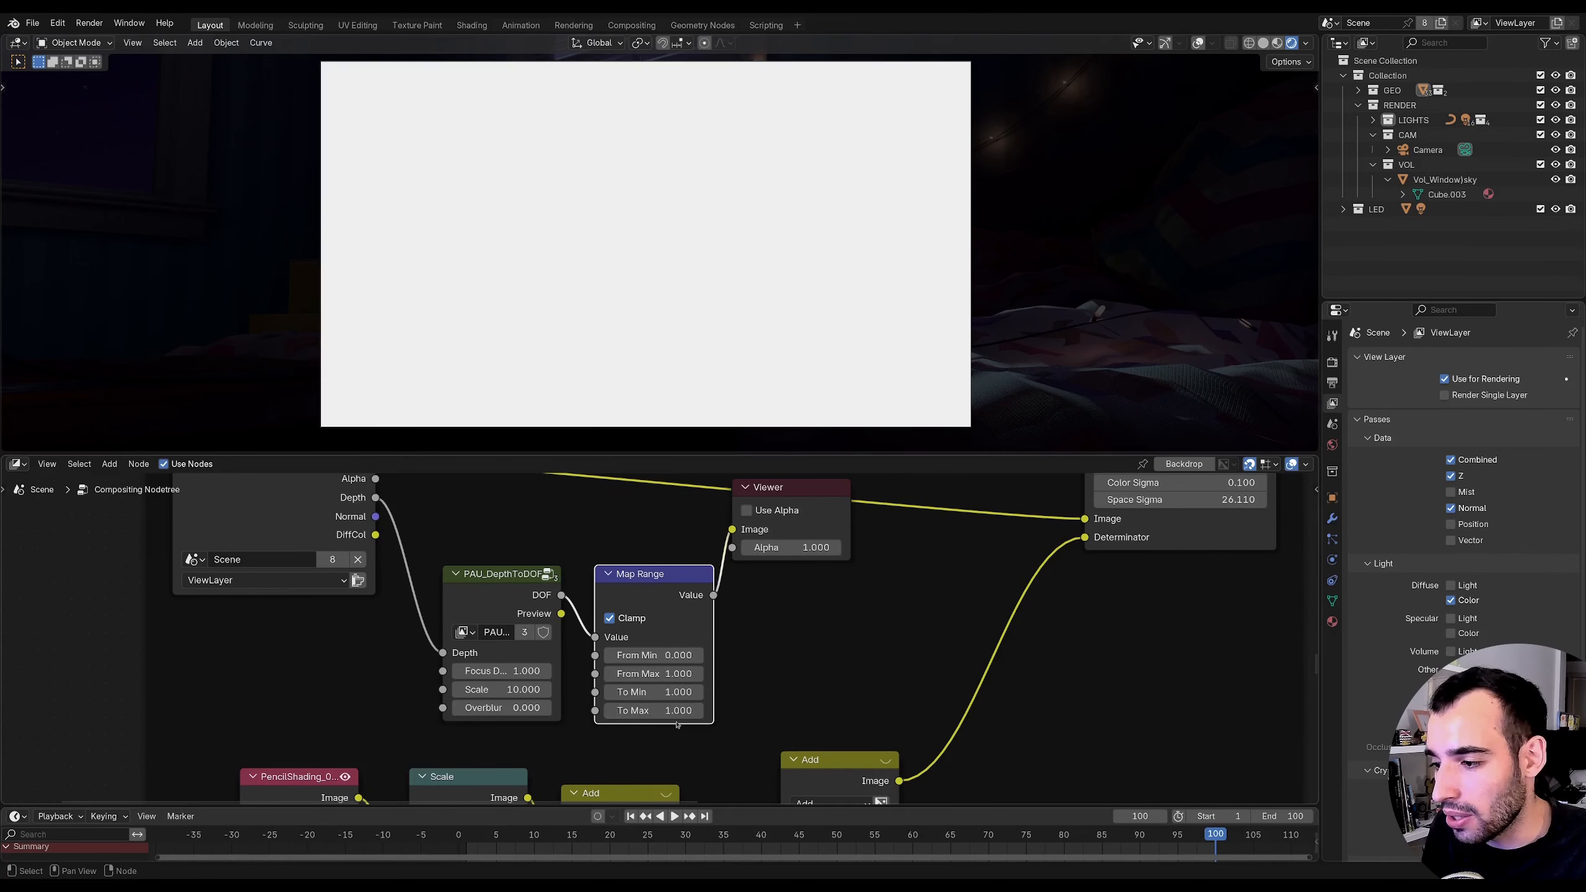
pyautogui.write('0')
pyautogui.press('Return')
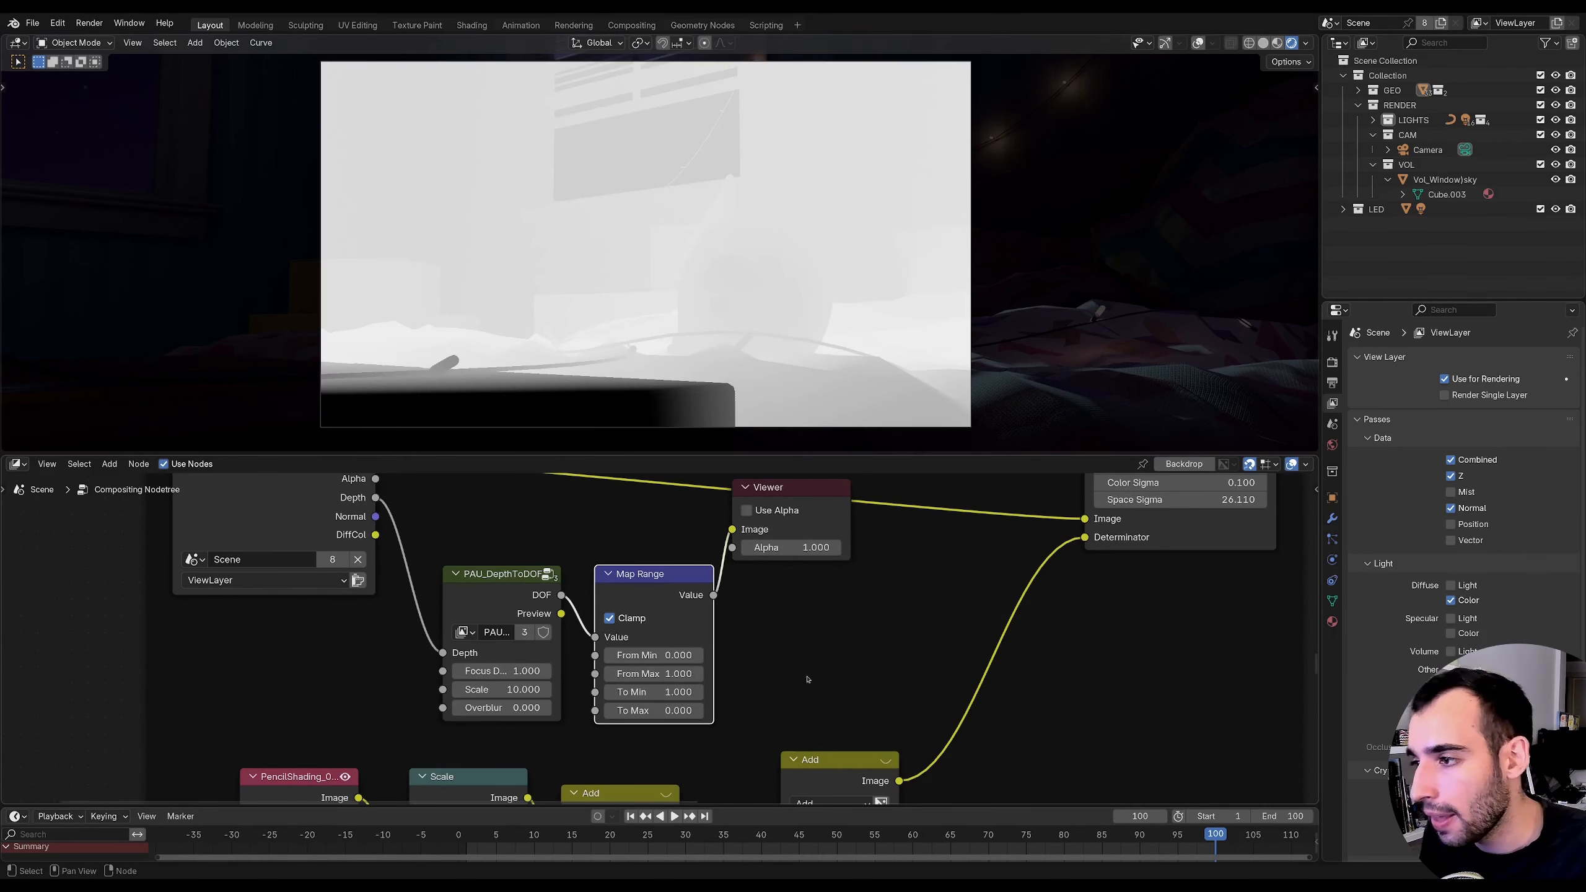
# - Connect the Map Range Value to the merging Add node's Fac and view the Bilateral Blur
pyautogui.scroll(-3, 713, 542)
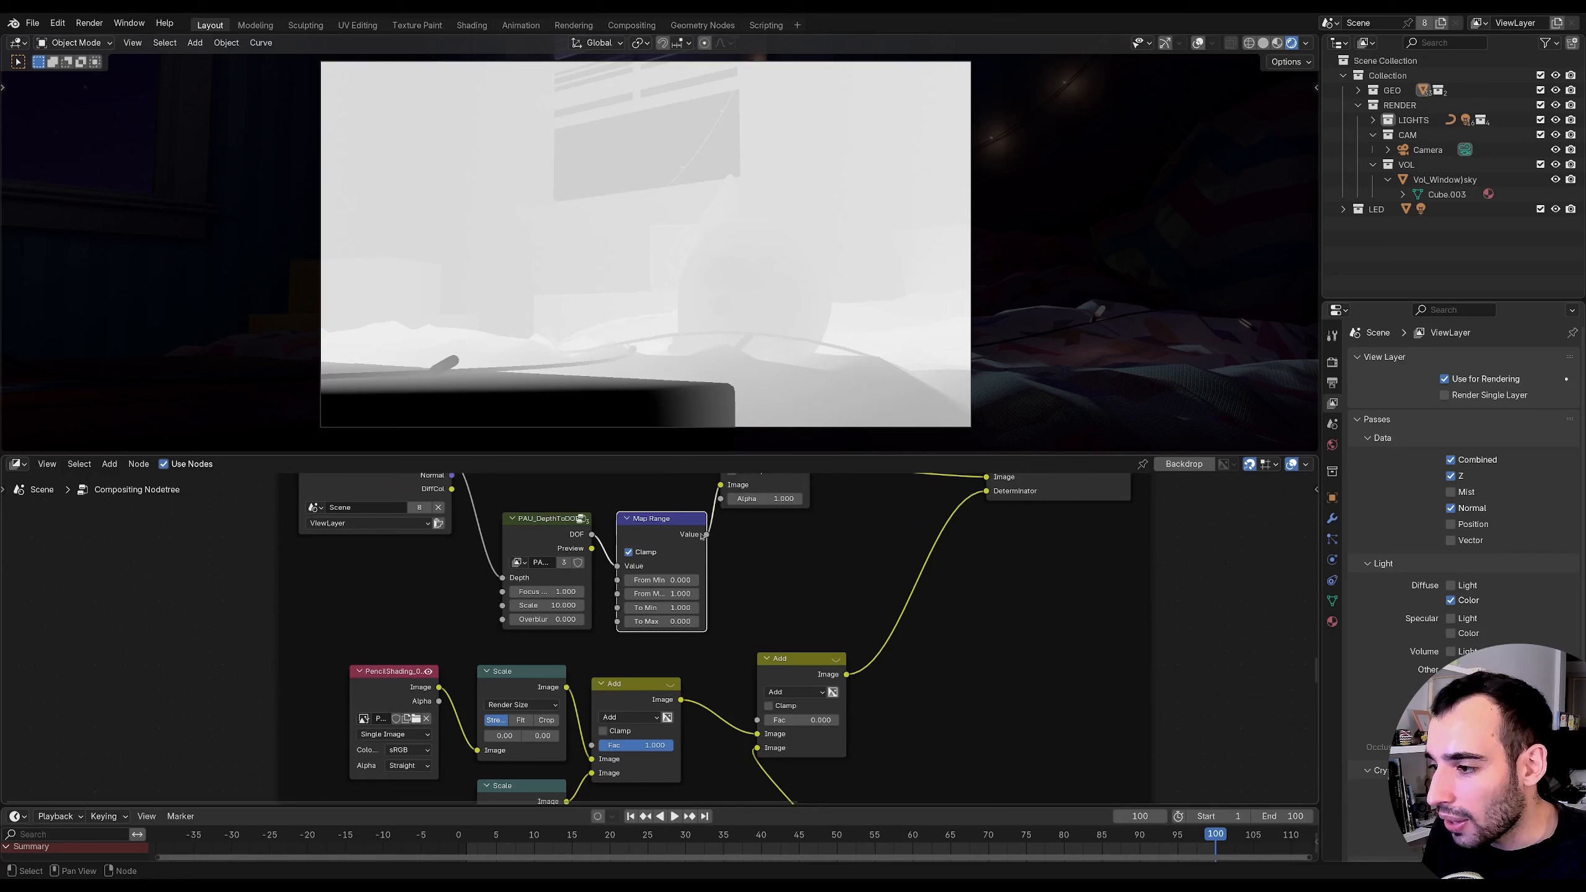
pyautogui.moveTo(704, 535); pyautogui.dragTo(727, 589)
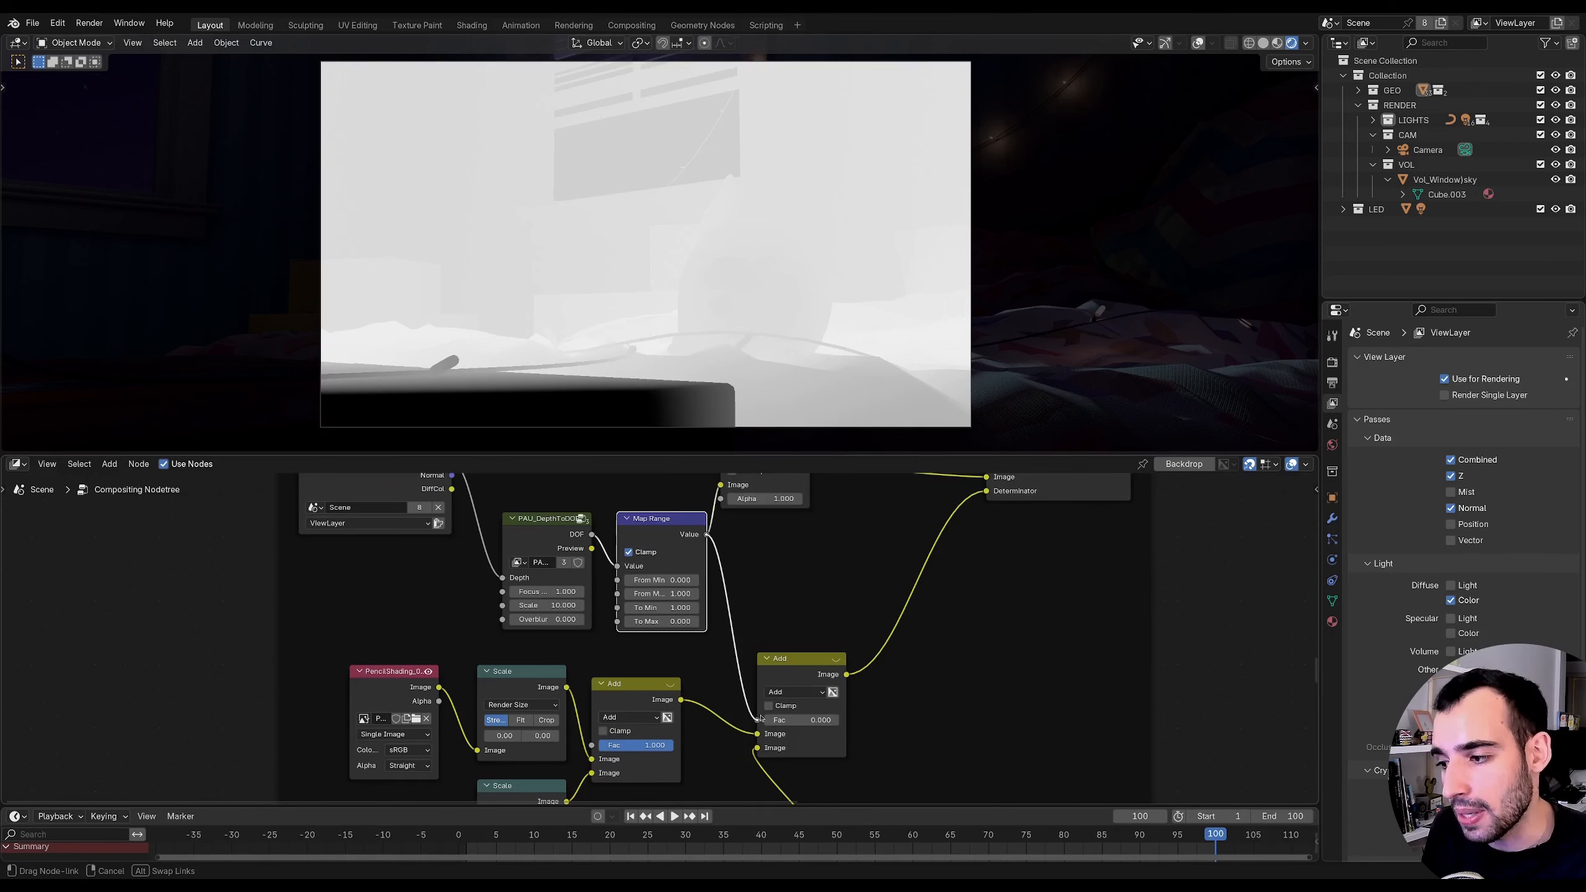
pyautogui.moveTo(761, 719); pyautogui.dragTo(761, 719)
pyautogui.moveTo(798, 602); pyautogui.dragTo(661, 750, button='middle')
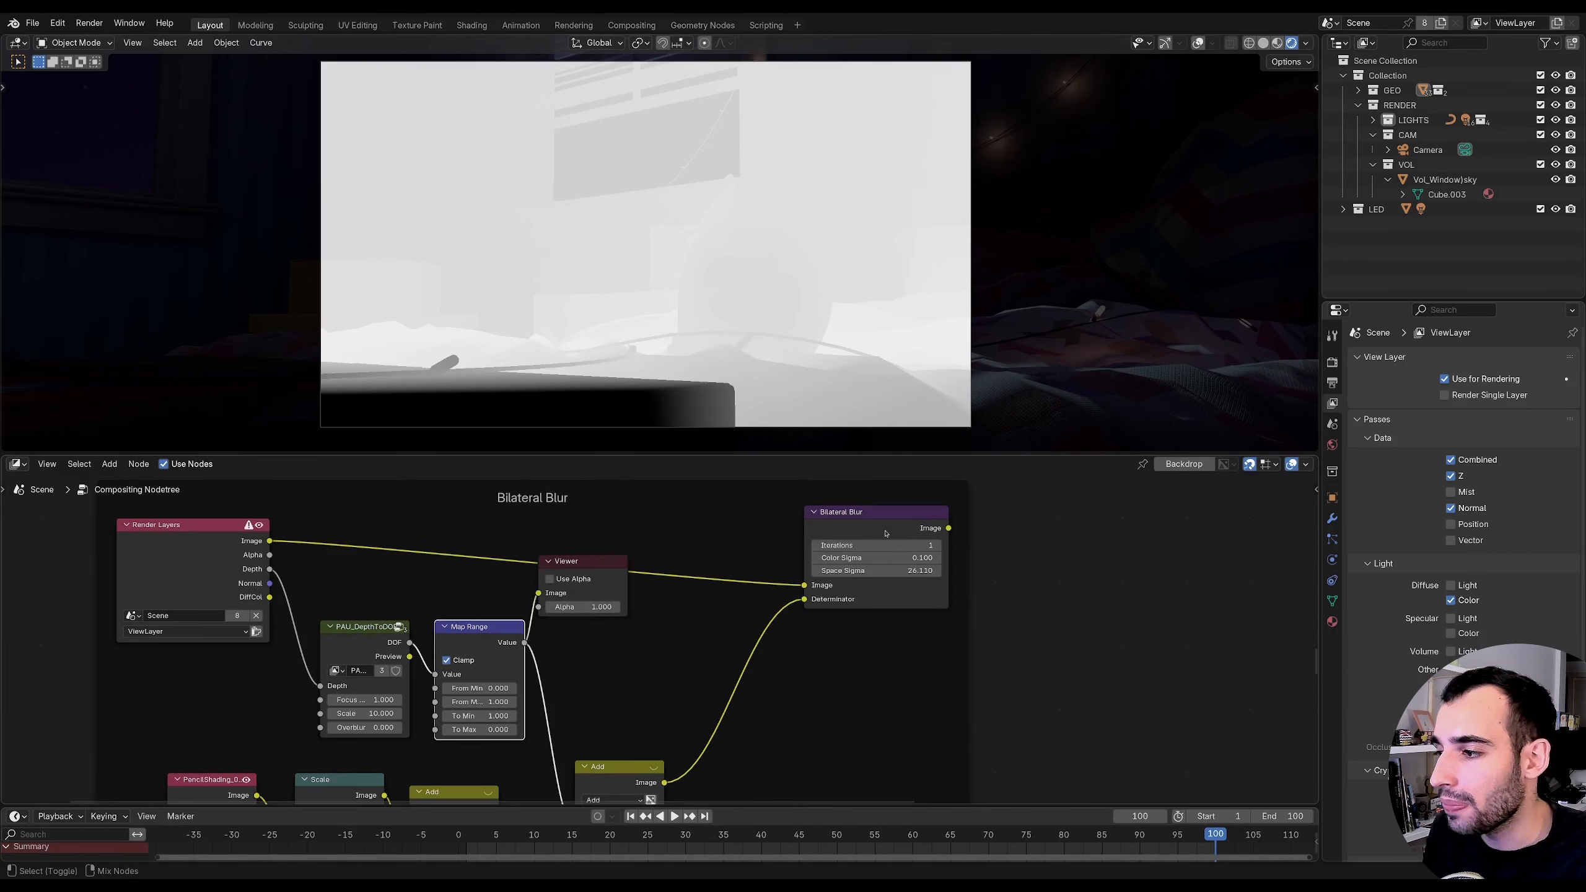
pyautogui.keyDown('ctrl'); pyautogui.keyDown('shift'); pyautogui.click(886, 534); pyautogui.keyUp('shift'); pyautogui.keyUp('ctrl')
# - Lower the PAU_DepthToDOF focus distance to 0.260 and shift the depth nodes away from the Bilateral Blur to make room
pyautogui.moveTo(705, 615); pyautogui.dragTo(806, 583, button='middle')
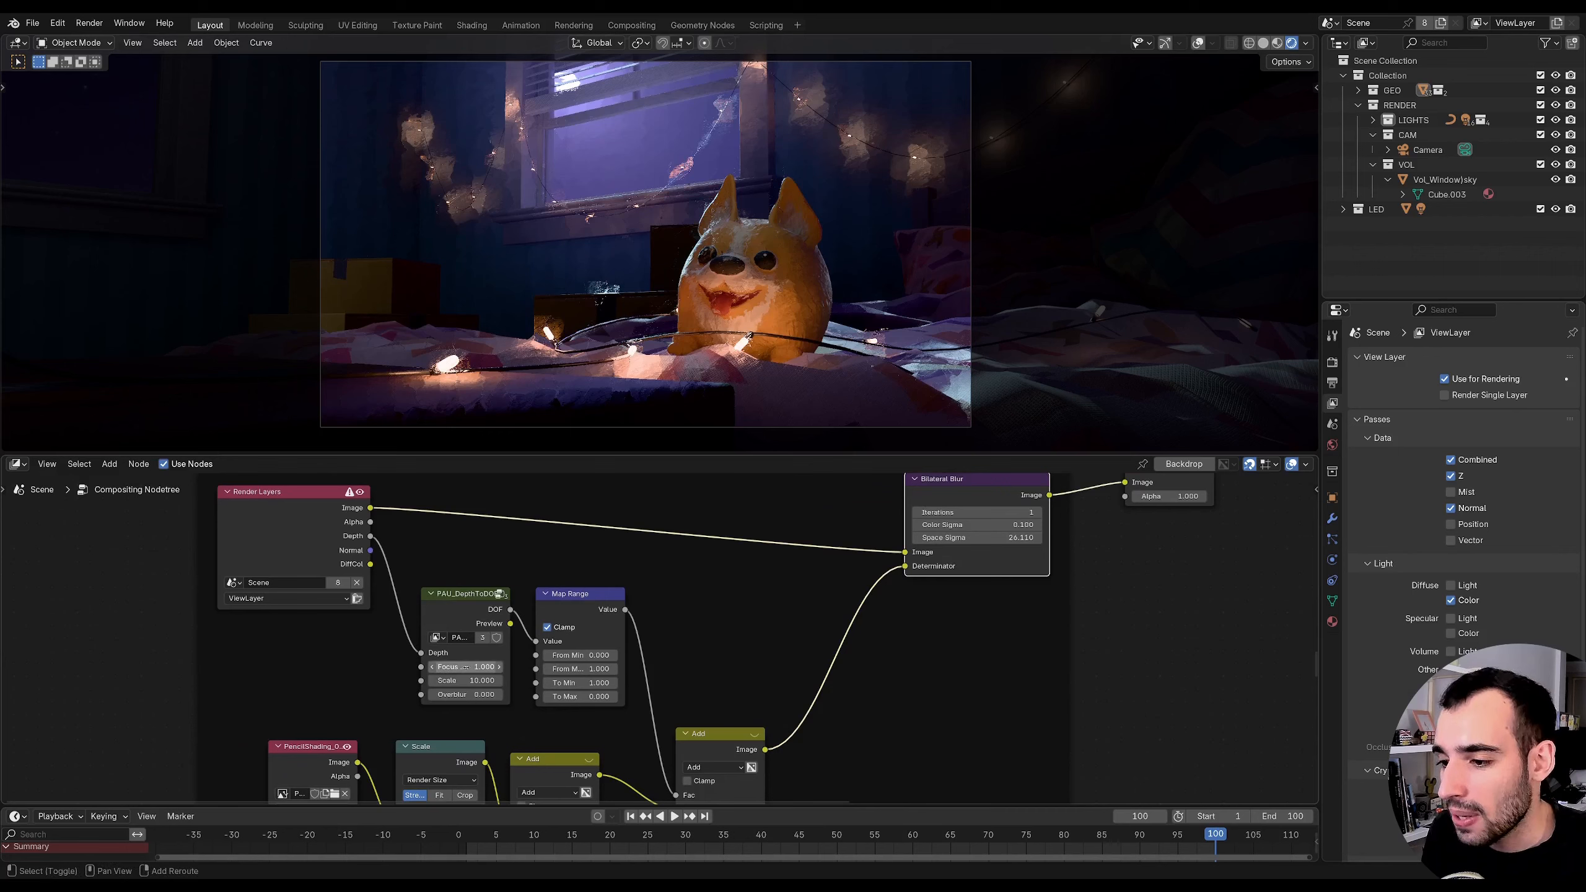
pyautogui.moveTo(466, 667)
pyautogui.mouseDown()
pyautogui.moveTo(438, 666)
pyautogui.moveTo(493, 647)
pyautogui.moveTo(433, 651)
pyautogui.mouseUp()
pyautogui.moveTo(434, 652); pyautogui.dragTo(543, 685, button='middle')
pyautogui.moveTo(807, 700); pyautogui.dragTo(371, 572)
pyautogui.press('g')
pyautogui.click(398, 586)
# - Insert a Power math node between the Map Range Value and the merging Add node's Fac
pyautogui.moveTo(591, 644); pyautogui.dragTo(639, 606)
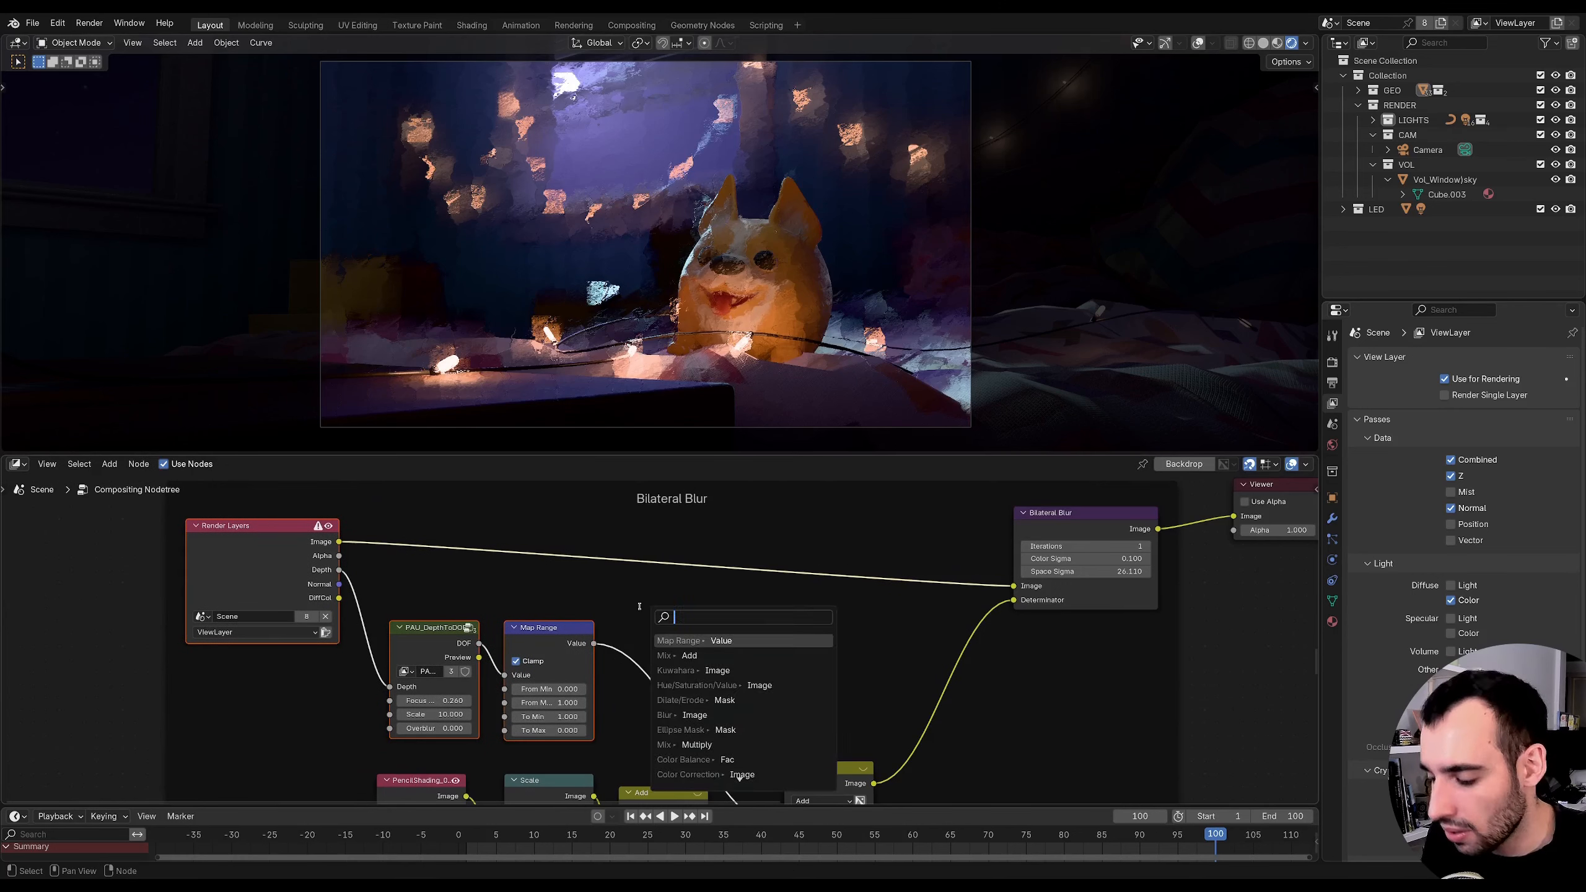
pyautogui.write('powe')
pyautogui.press('Return')
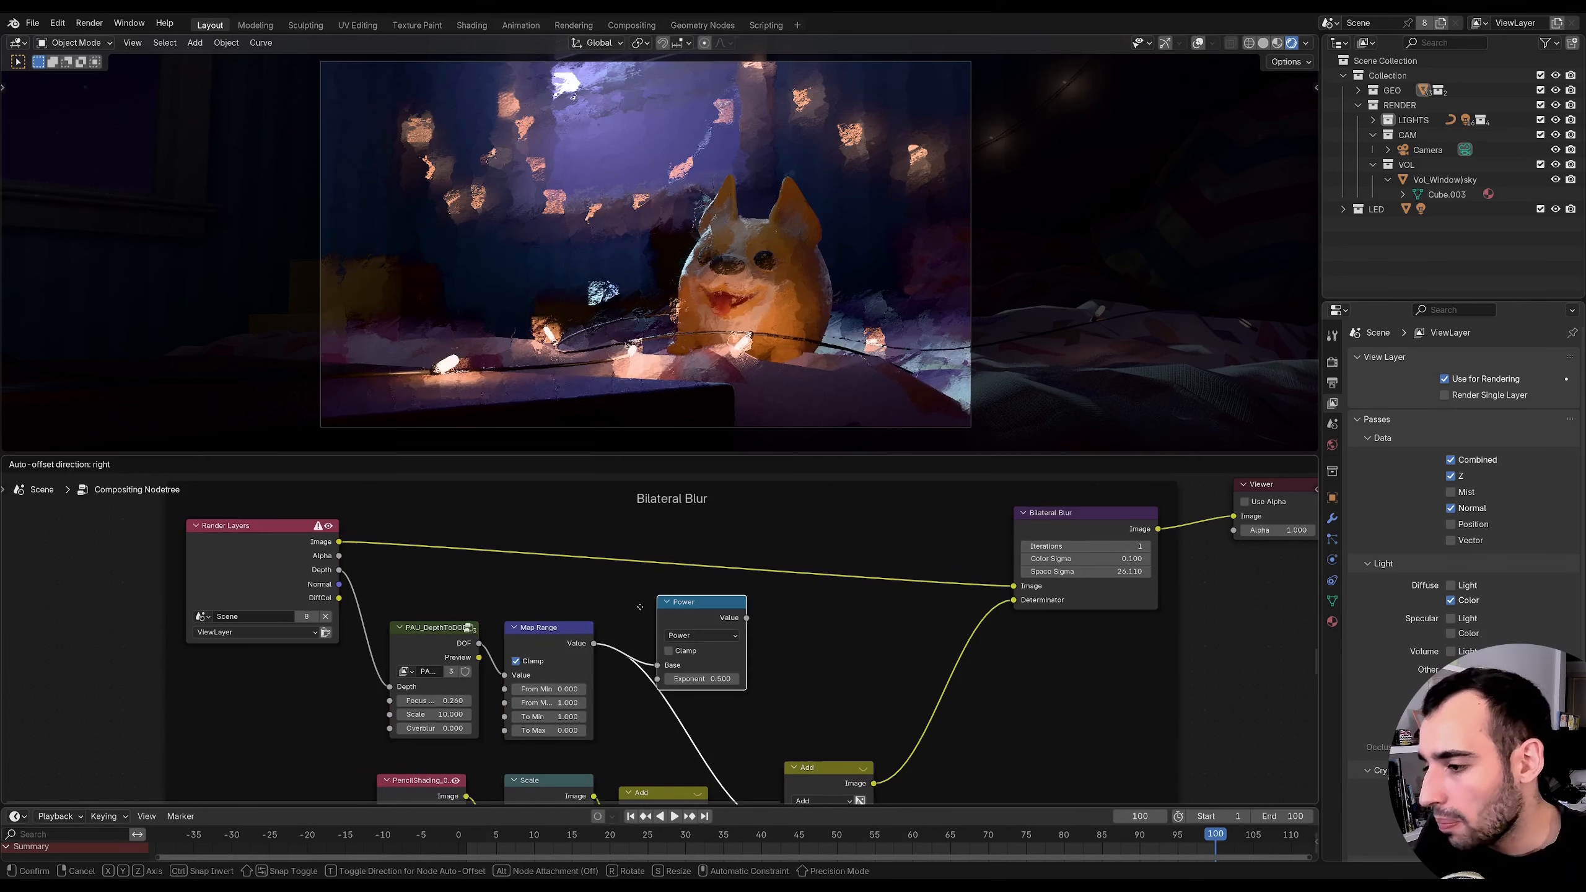
pyautogui.click(660, 653)
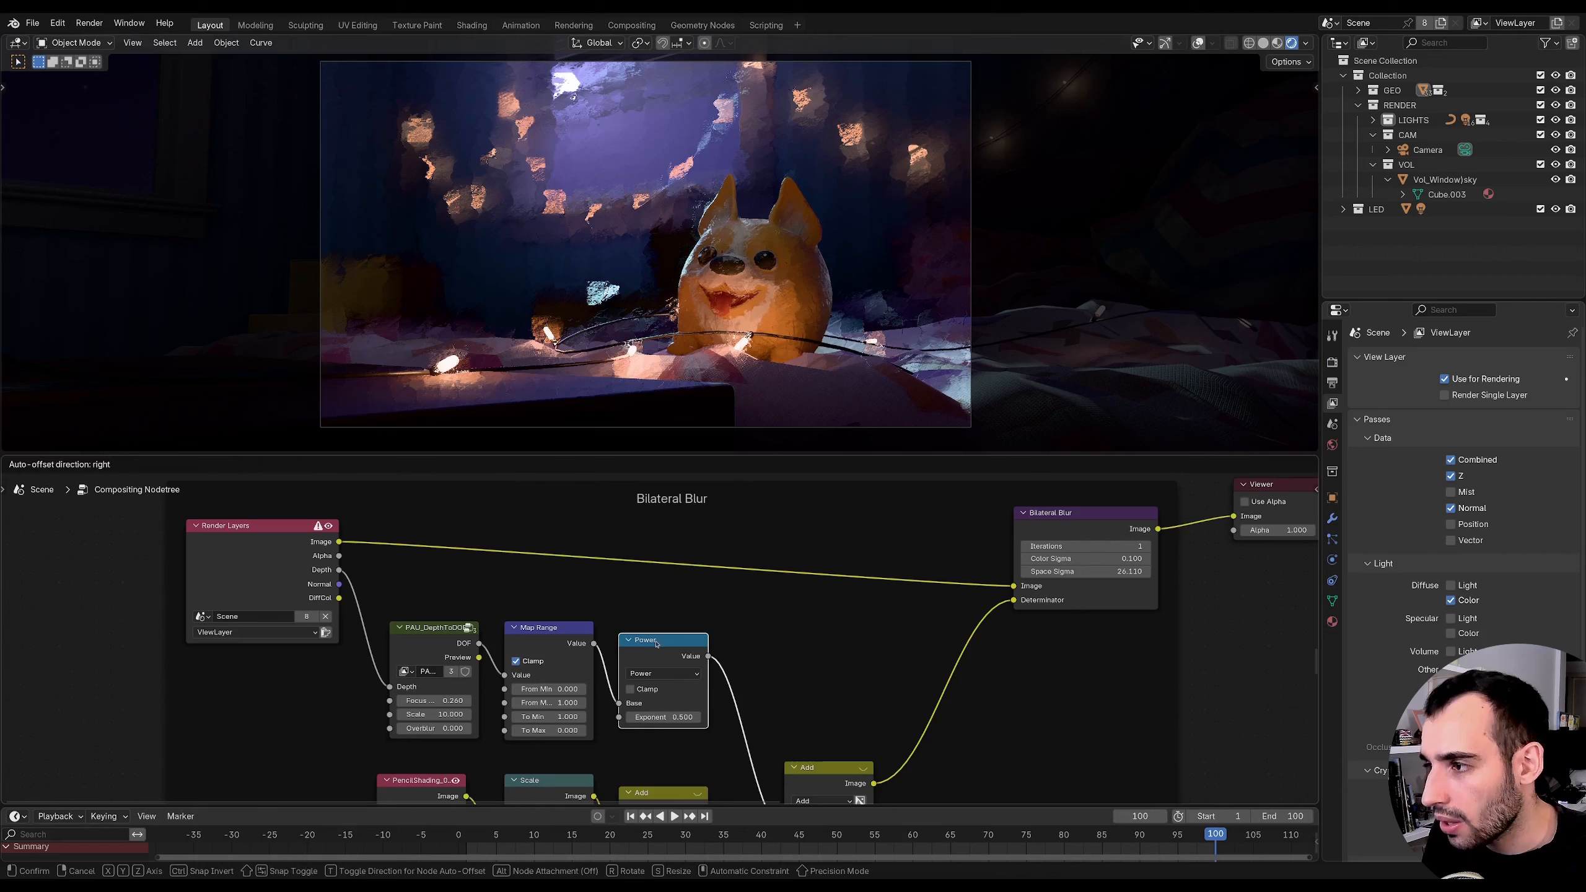
# - Set the Power node's Exponent to 2 and the PAU_DepthToDOF focus distance to 0.430
pyautogui.moveTo(495, 756); pyautogui.dragTo(571, 723, button='middle')
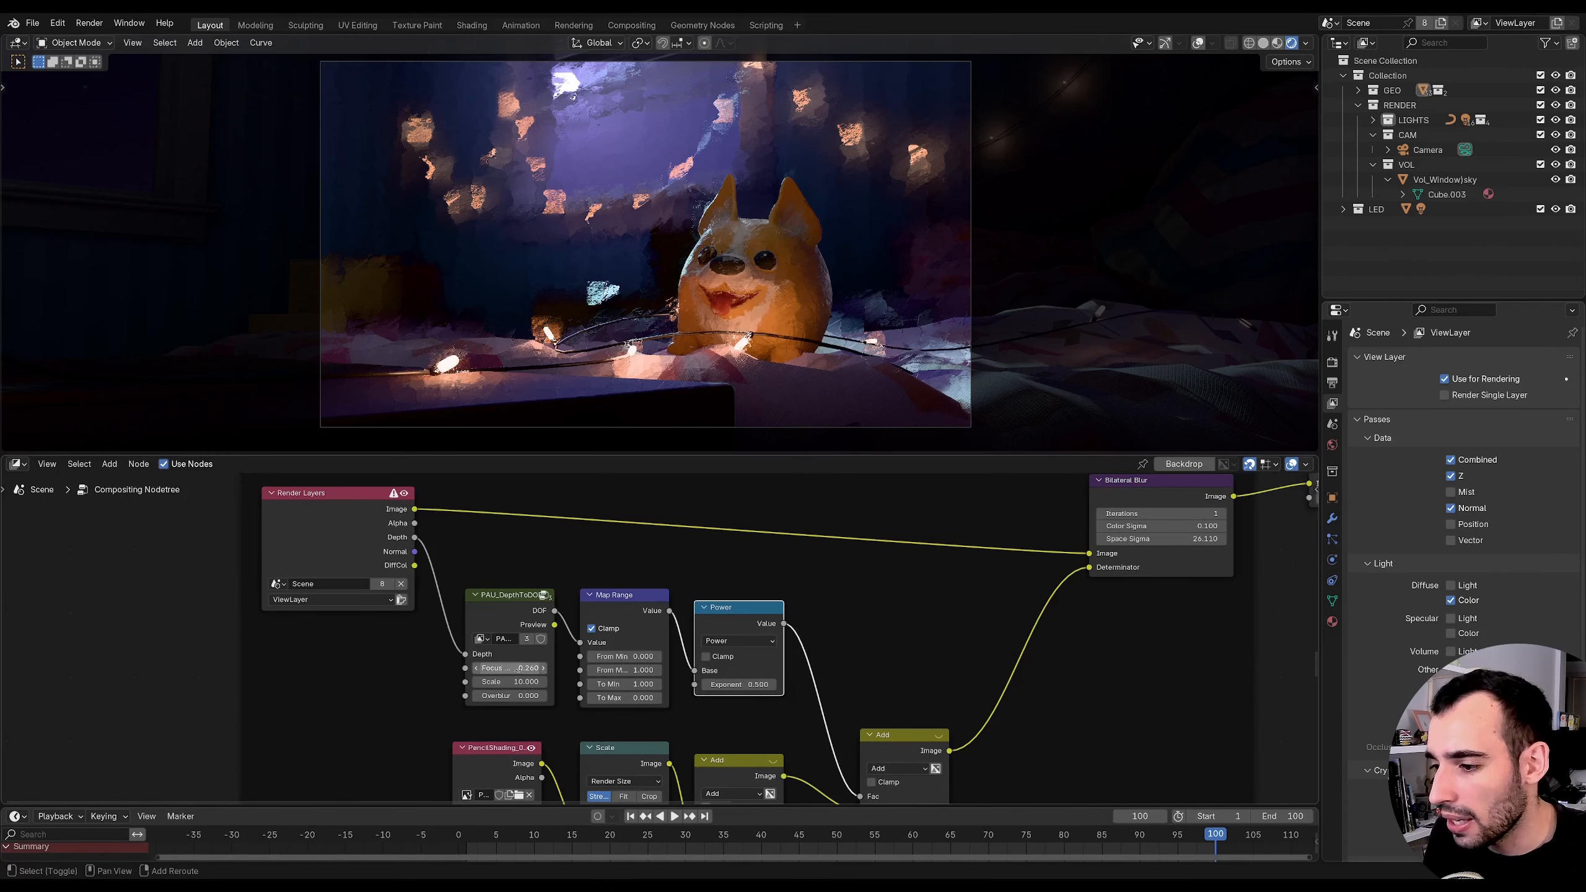
pyautogui.moveTo(524, 667); pyautogui.dragTo(545, 668)
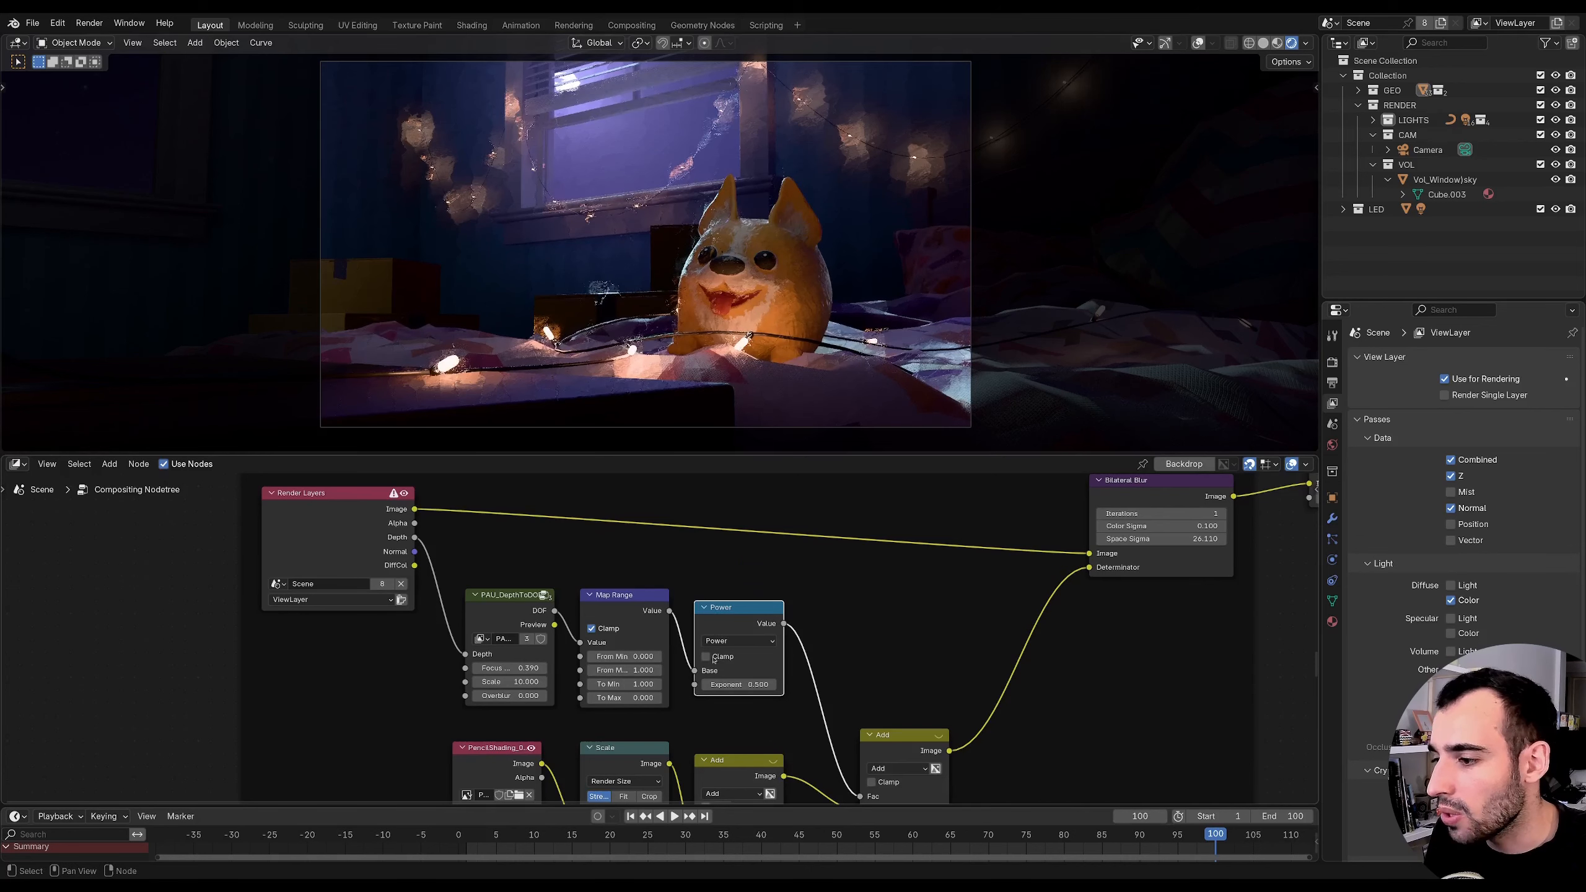
pyautogui.press('Return')
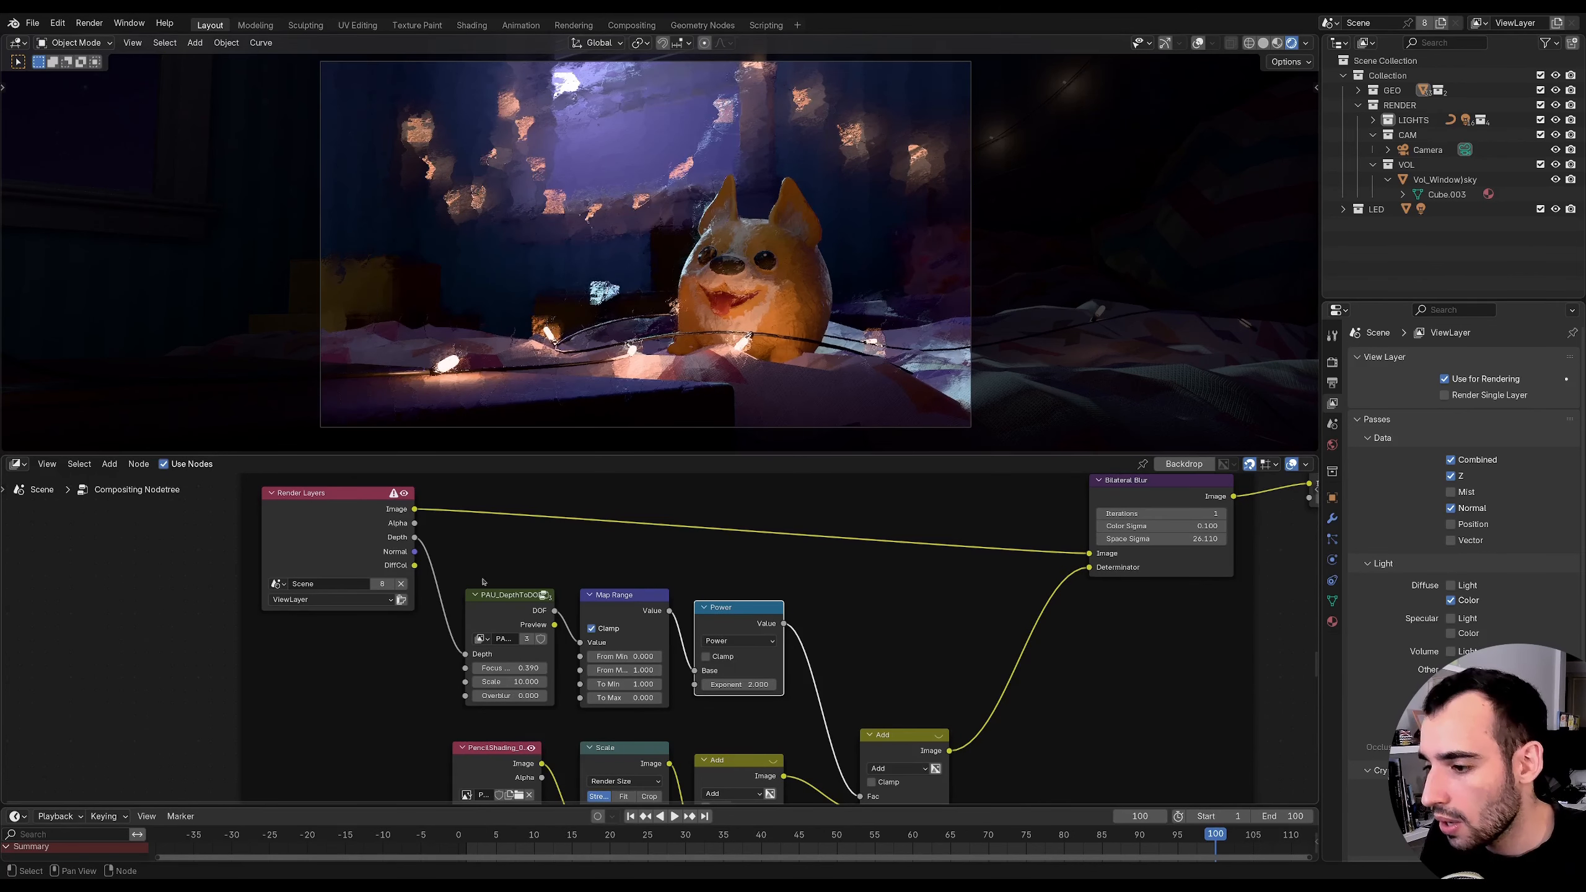
pyautogui.moveTo(542, 669); pyautogui.dragTo(507, 667)
# - Move the Viewer node farther from the Bilateral Blur to leave space for more nodes
pyautogui.moveTo(601, 666); pyautogui.dragTo(238, 699, button='middle')
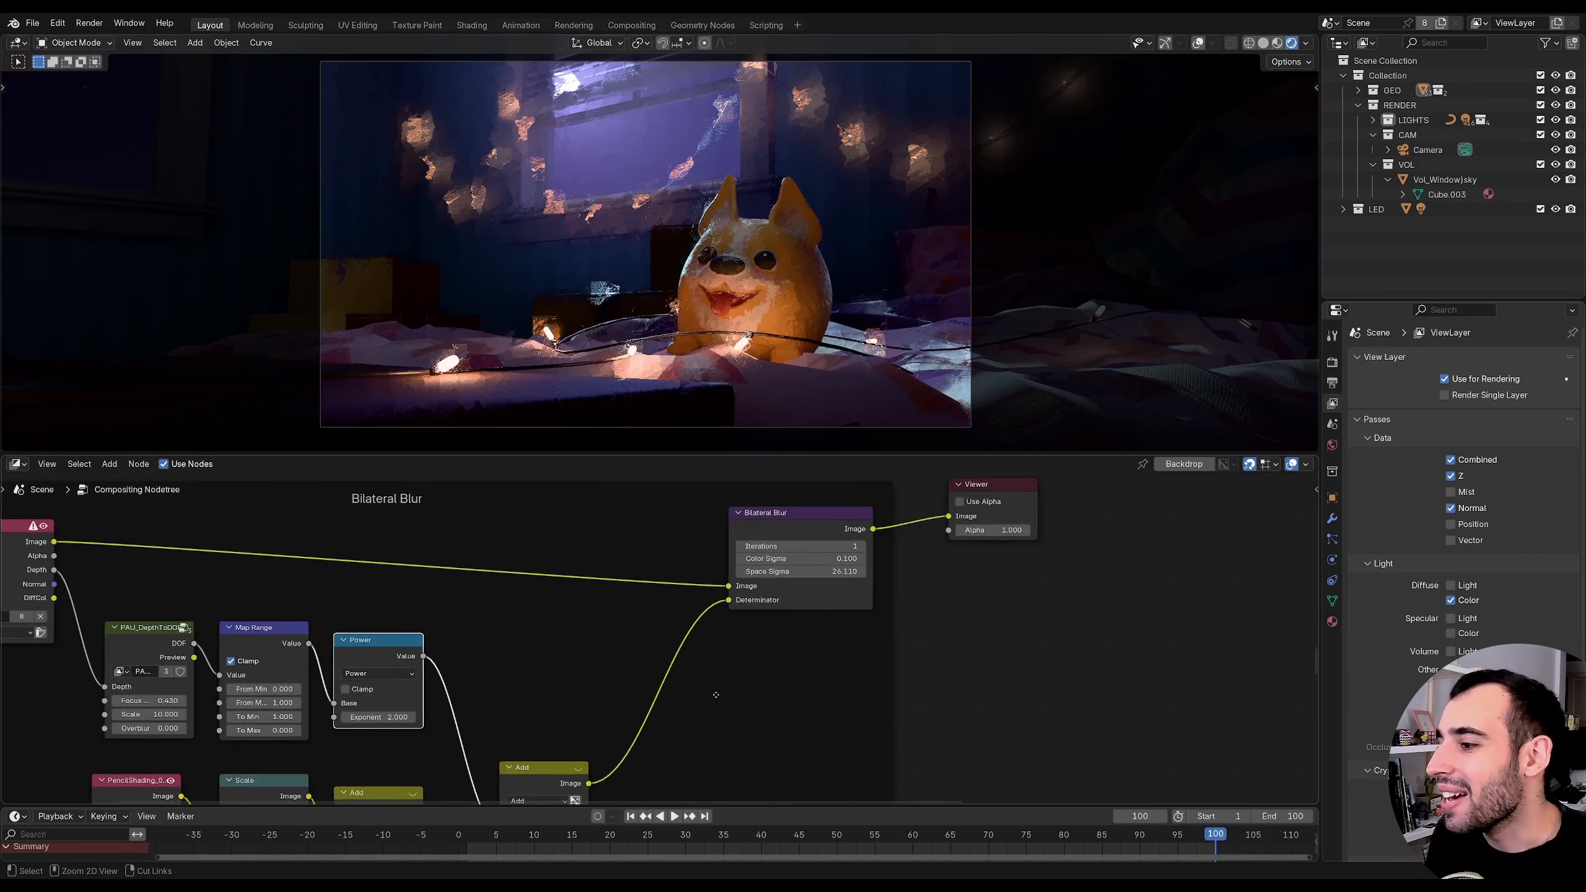
pyautogui.scroll(-4, 715, 692)
pyautogui.moveTo(851, 611); pyautogui.dragTo(644, 607, button='middle')
pyautogui.moveTo(712, 536); pyautogui.dragTo(881, 566)
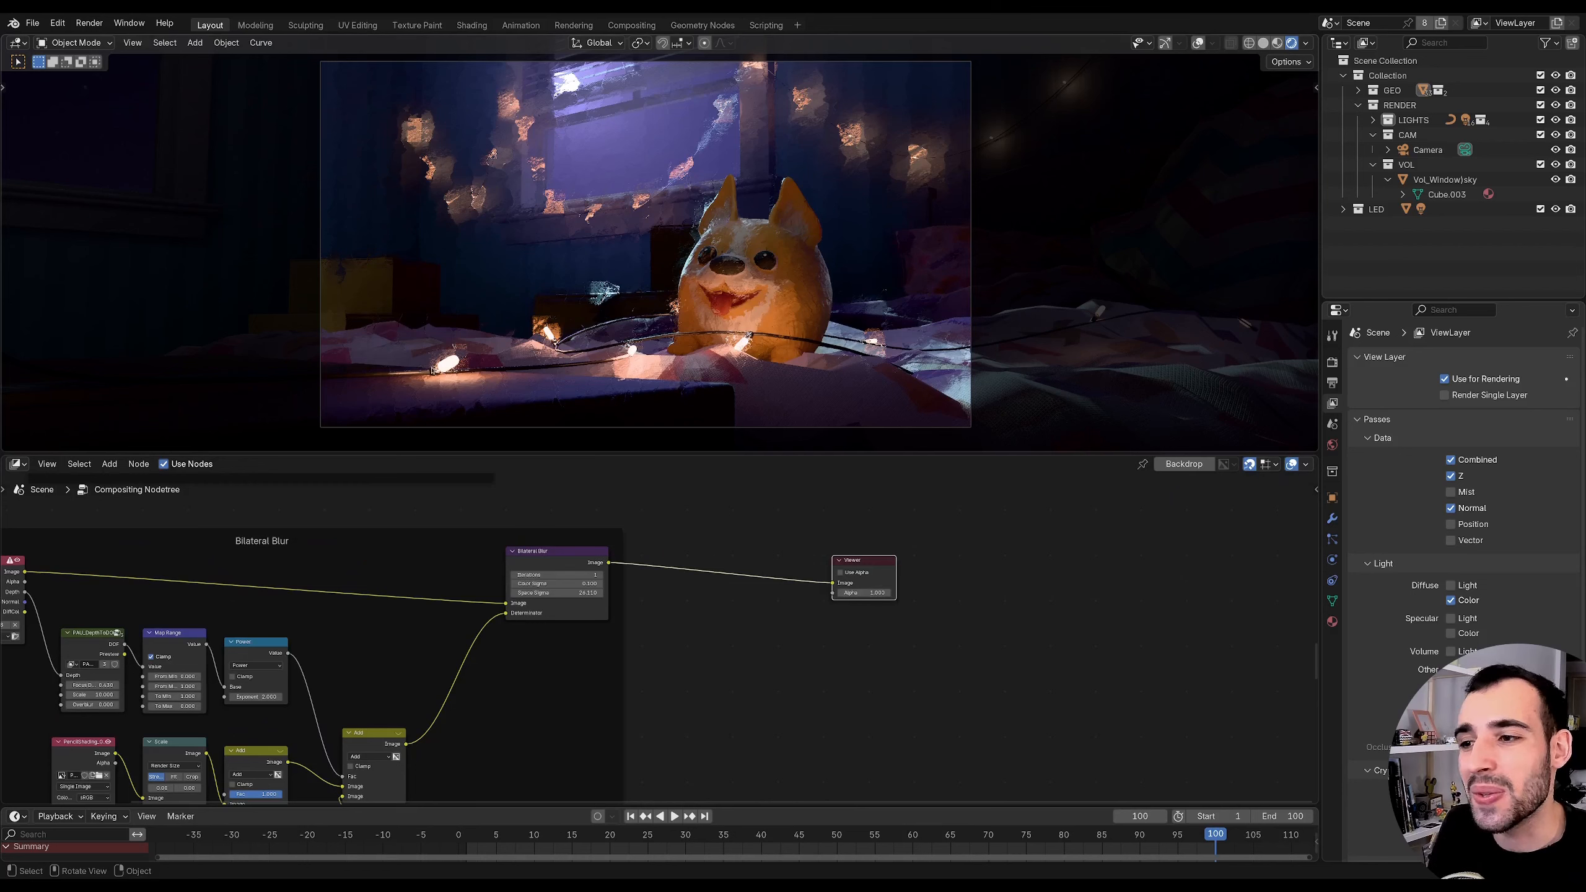
# - Add a Kuwahara node between the Bilateral Blur's Image output and the Viewer node
pyautogui.scroll(2, 675, 575)
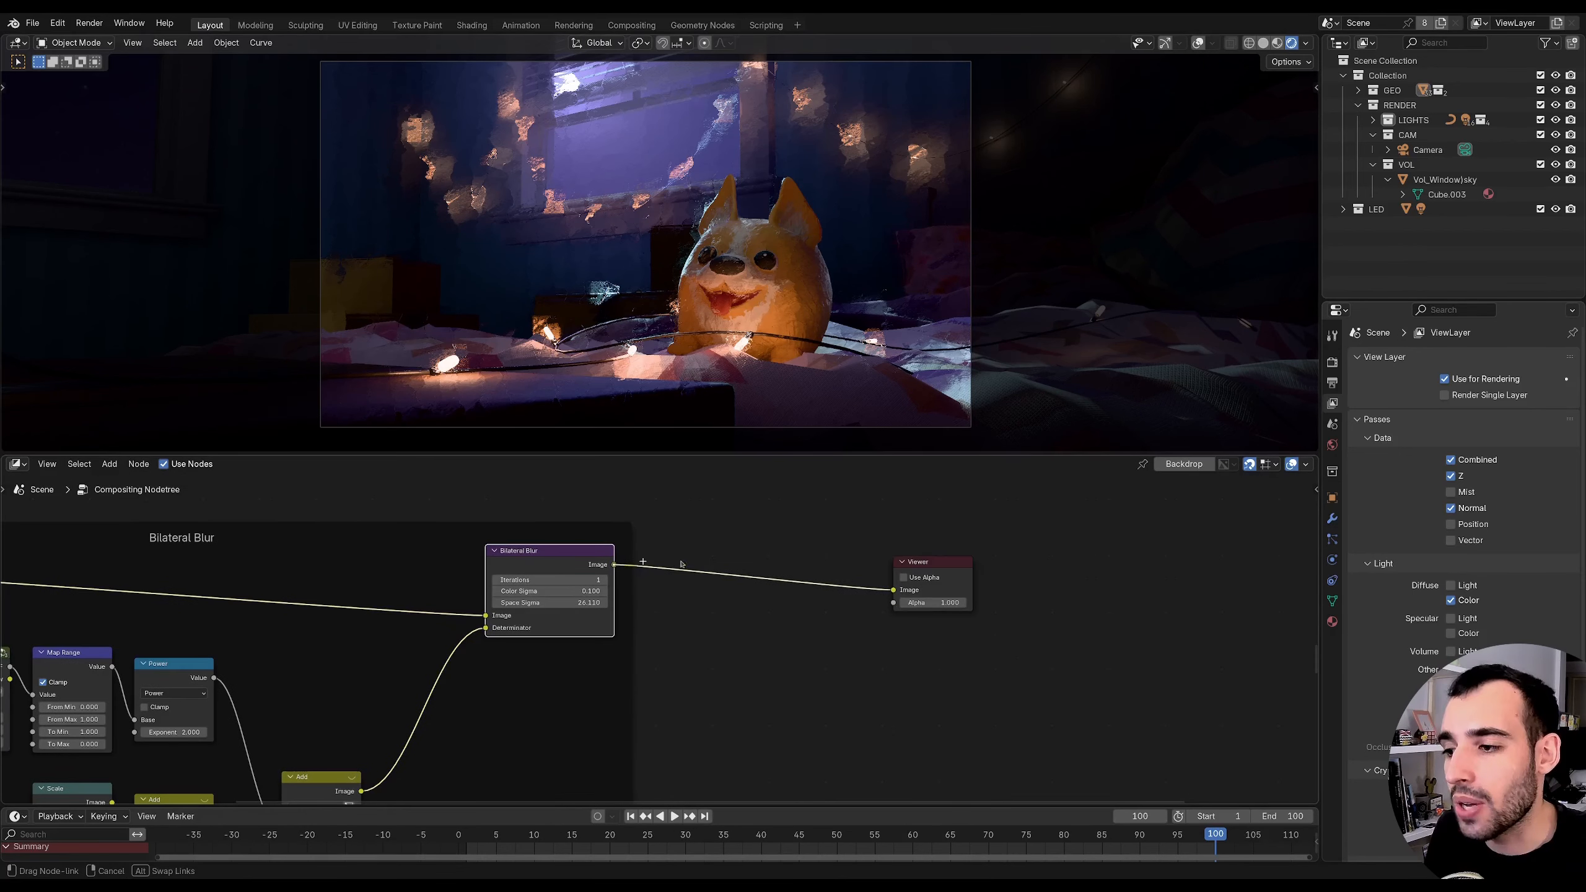
pyautogui.moveTo(681, 565); pyautogui.dragTo(716, 570)
pyautogui.write('kua')
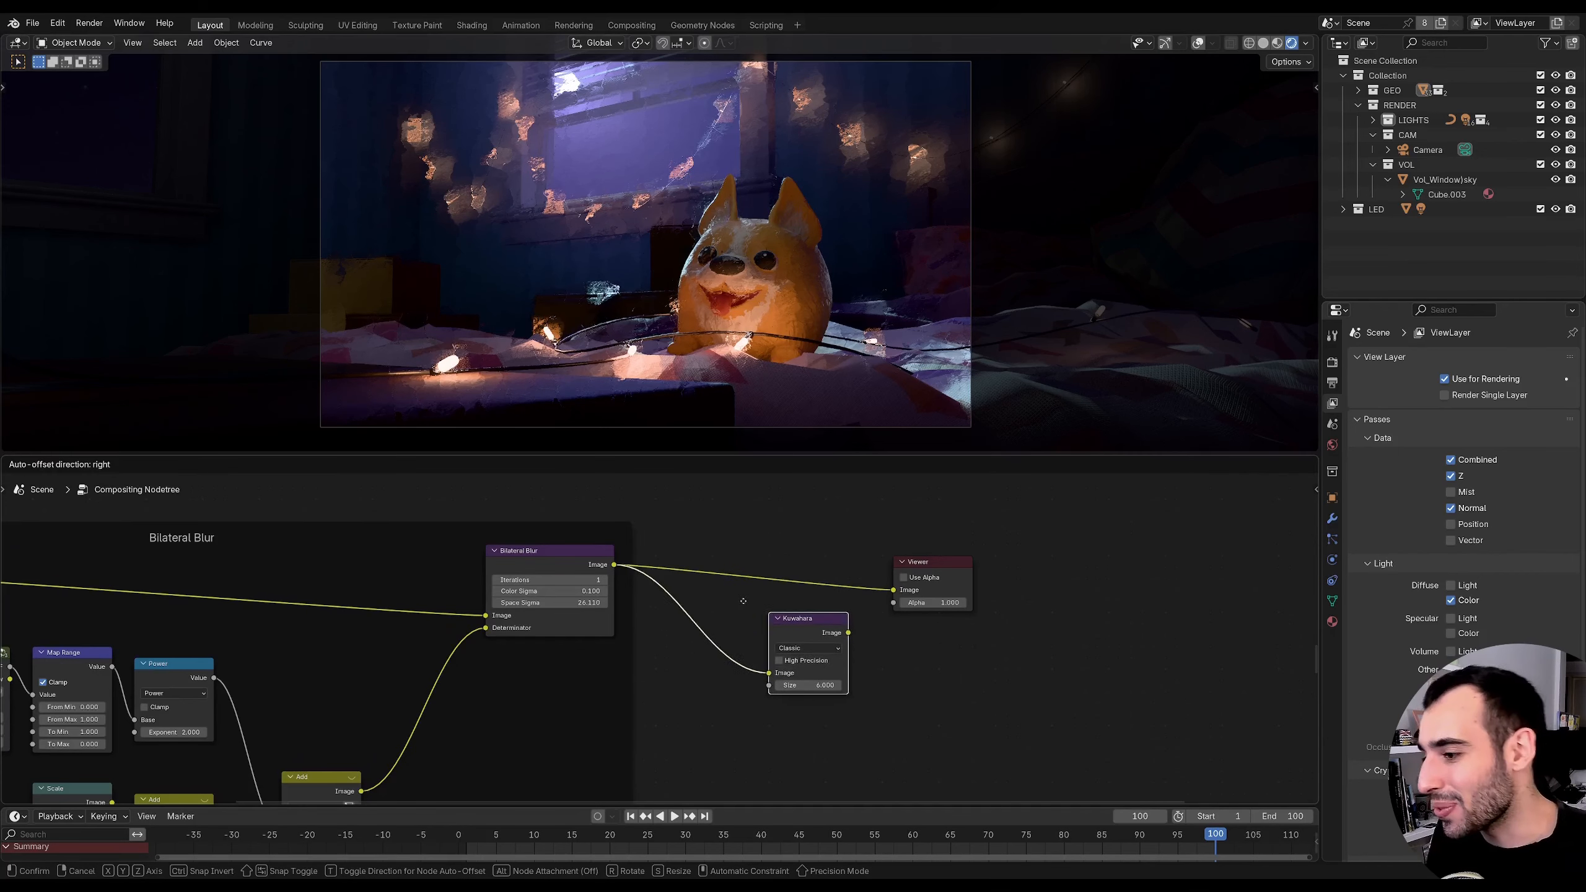
pyautogui.click(709, 562)
pyautogui.moveTo(744, 604); pyautogui.dragTo(688, 631, button='middle')
pyautogui.scroll(3, 690, 632)
# - Switch the Kuwahara node from Classic to Anisotropic and set its Size to 4
pyautogui.click(701, 629)
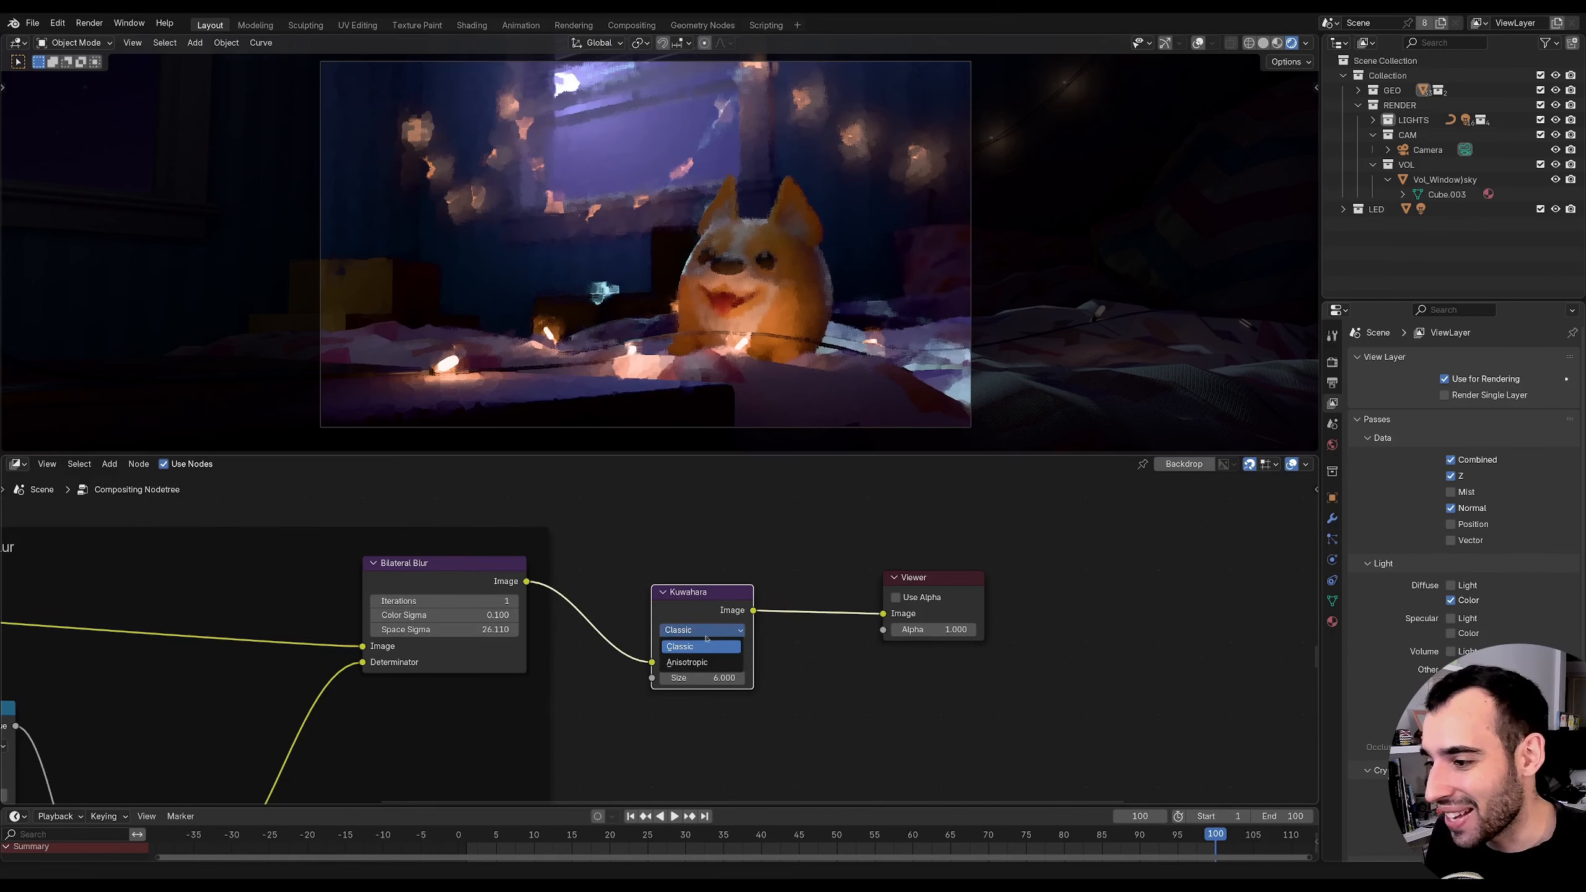
pyautogui.click(697, 663)
pyautogui.moveTo(703, 599); pyautogui.dragTo(737, 597, button='middle')
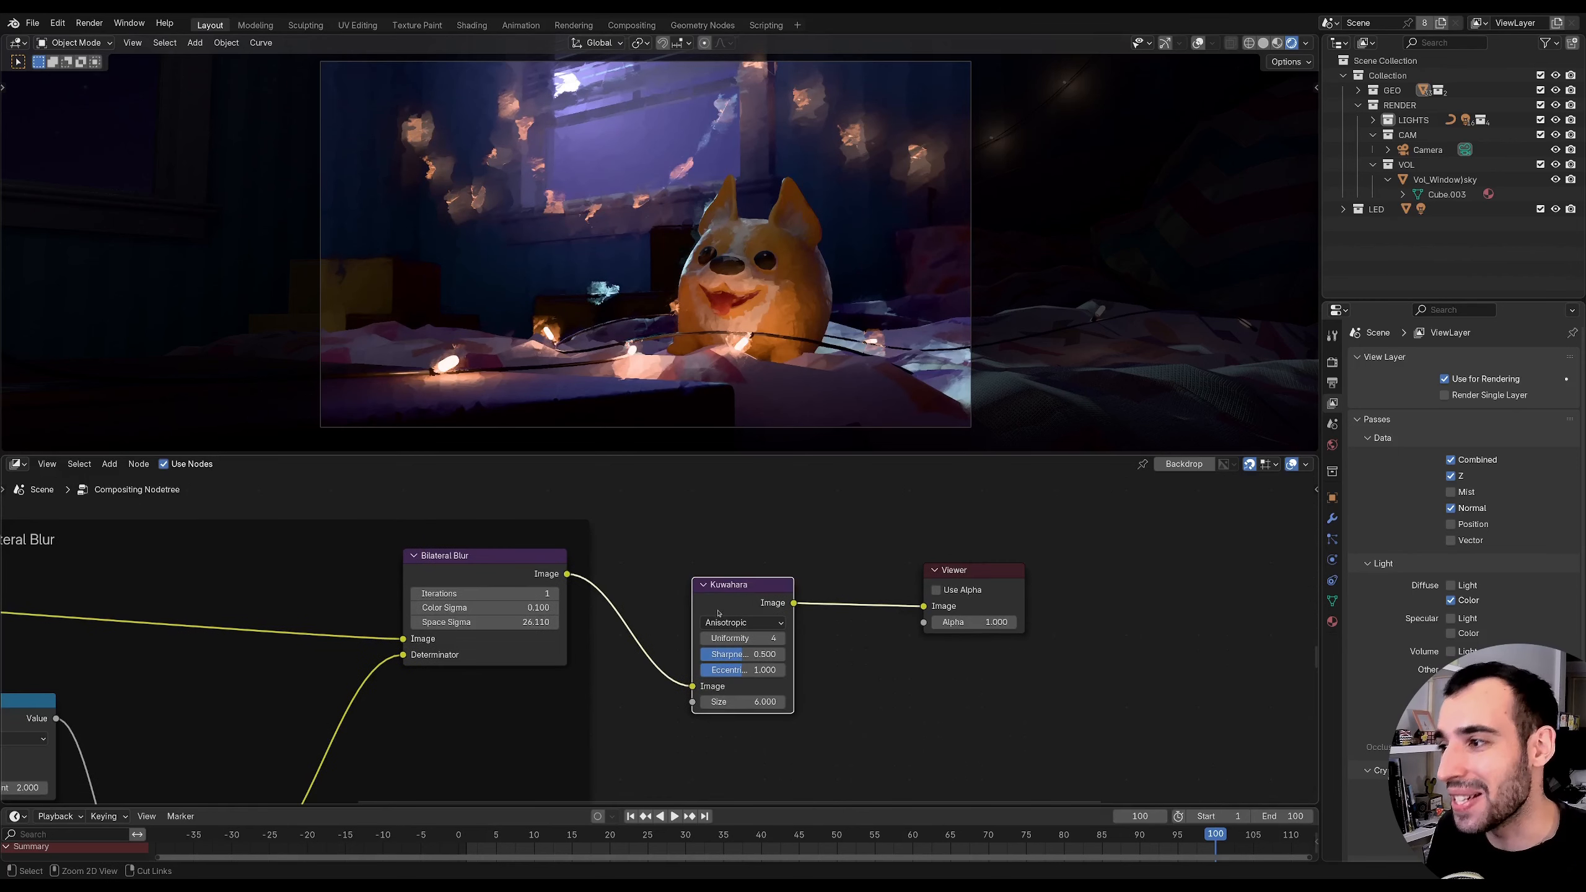
pyautogui.scroll(1, 736, 597)
pyautogui.moveTo(736, 598); pyautogui.dragTo(736, 582)
pyautogui.click(741, 692)
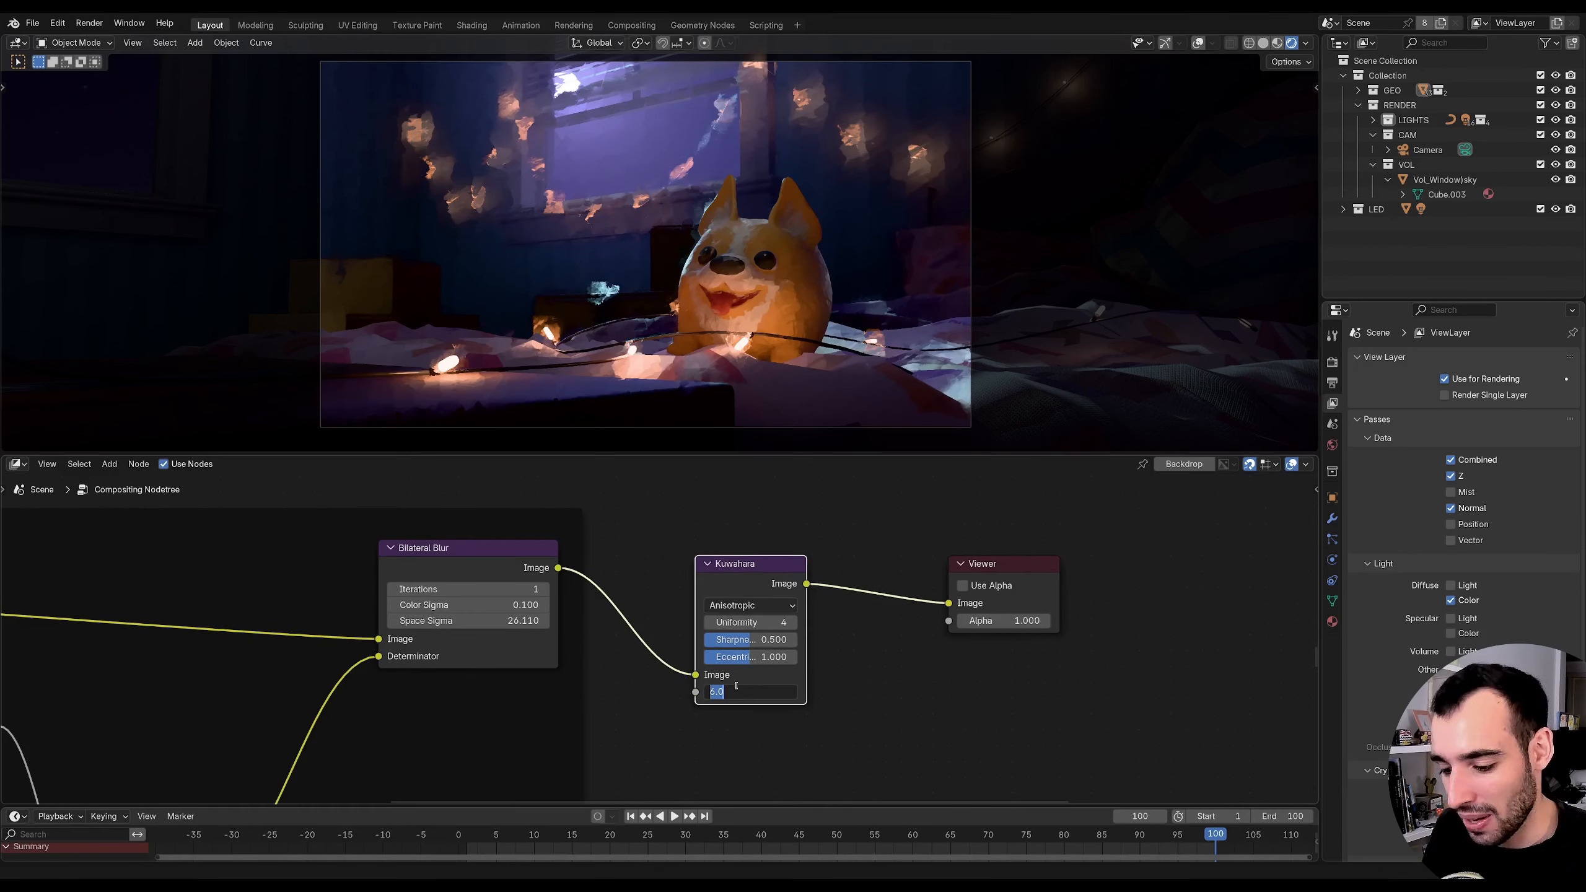
pyautogui.press('Return')
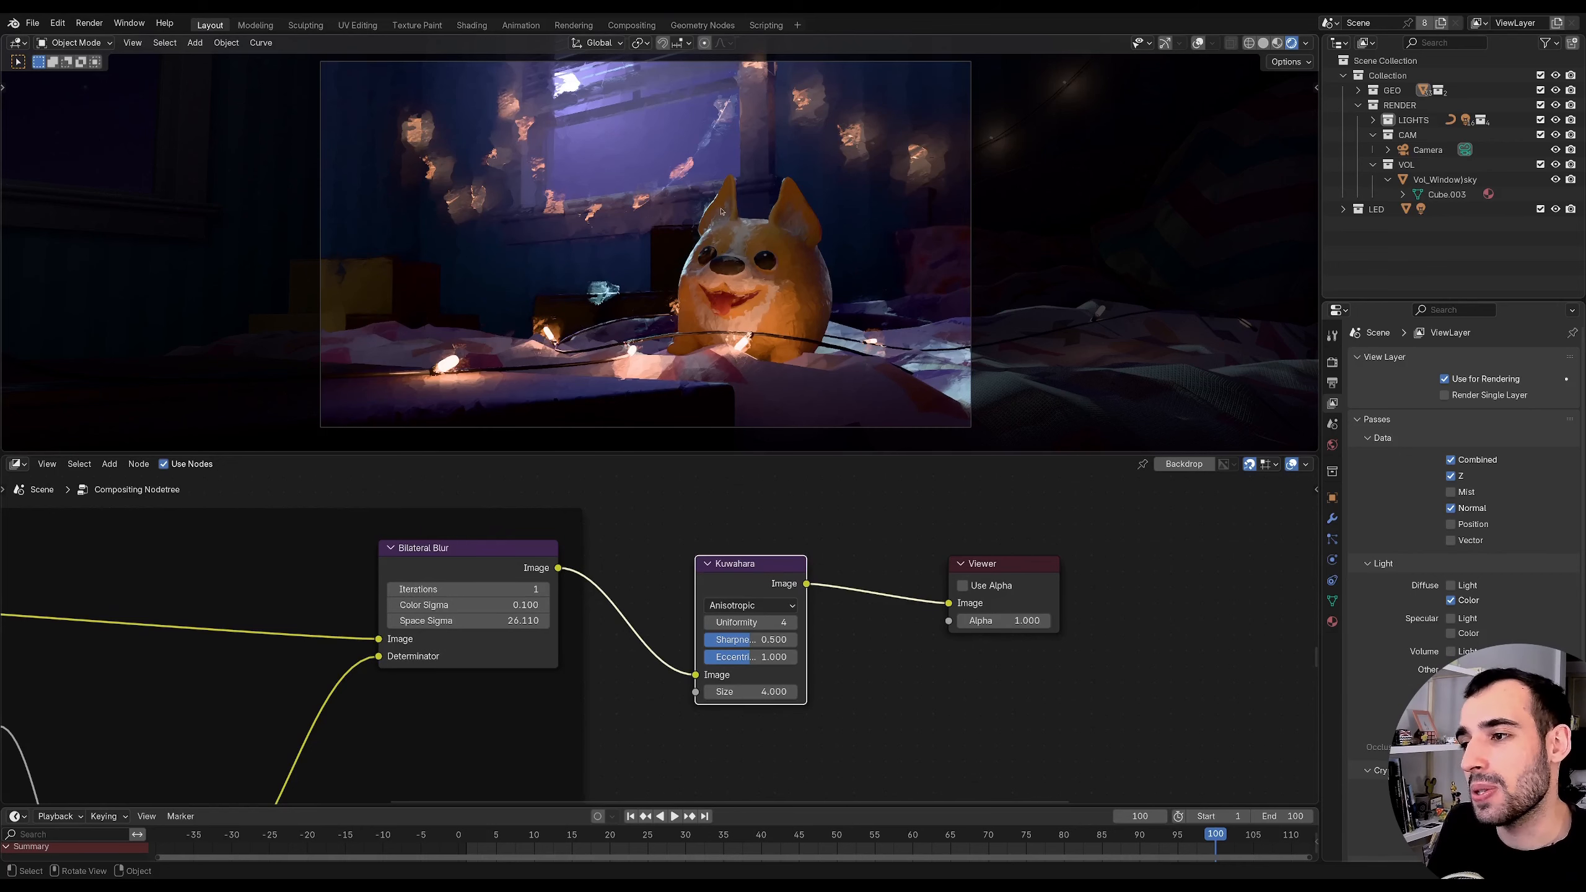
# - Set the PAU_DepthToDOF Overblur to 10 and raise its focus distance to shift the focus from the foreground to the background window
pyautogui.moveTo(469, 604); pyautogui.dragTo(950, 525, button='middle')
pyautogui.moveTo(415, 716); pyautogui.dragTo(522, 652, button='middle')
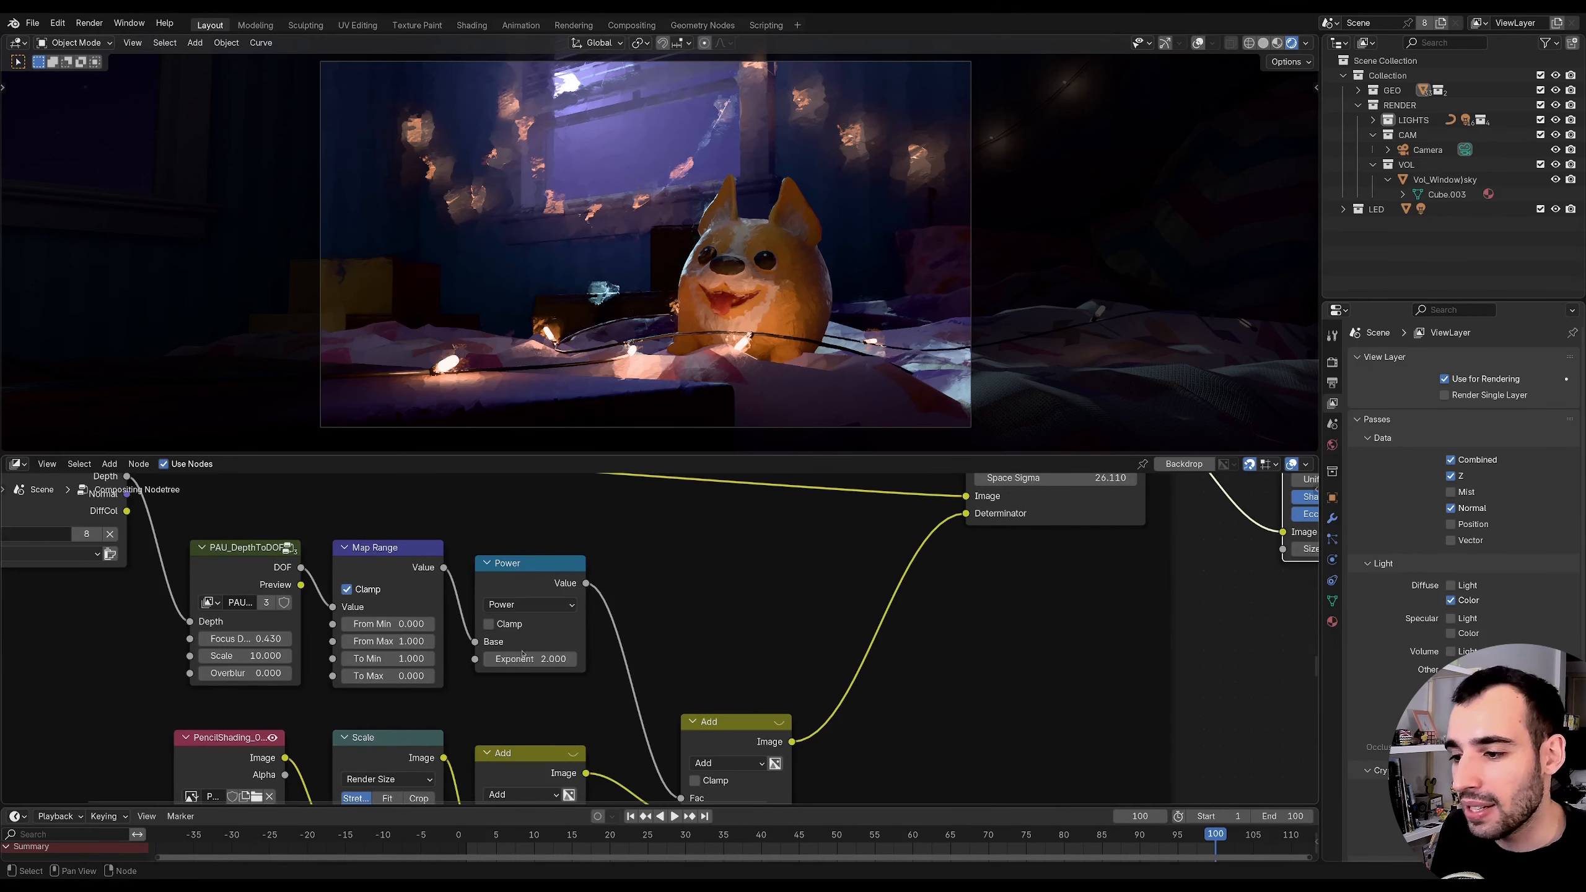
pyautogui.moveTo(244, 640)
pyautogui.mouseDown()
pyautogui.moveTo(212, 640)
pyautogui.moveTo(275, 638)
pyautogui.moveTo(247, 638)
pyautogui.mouseUp()
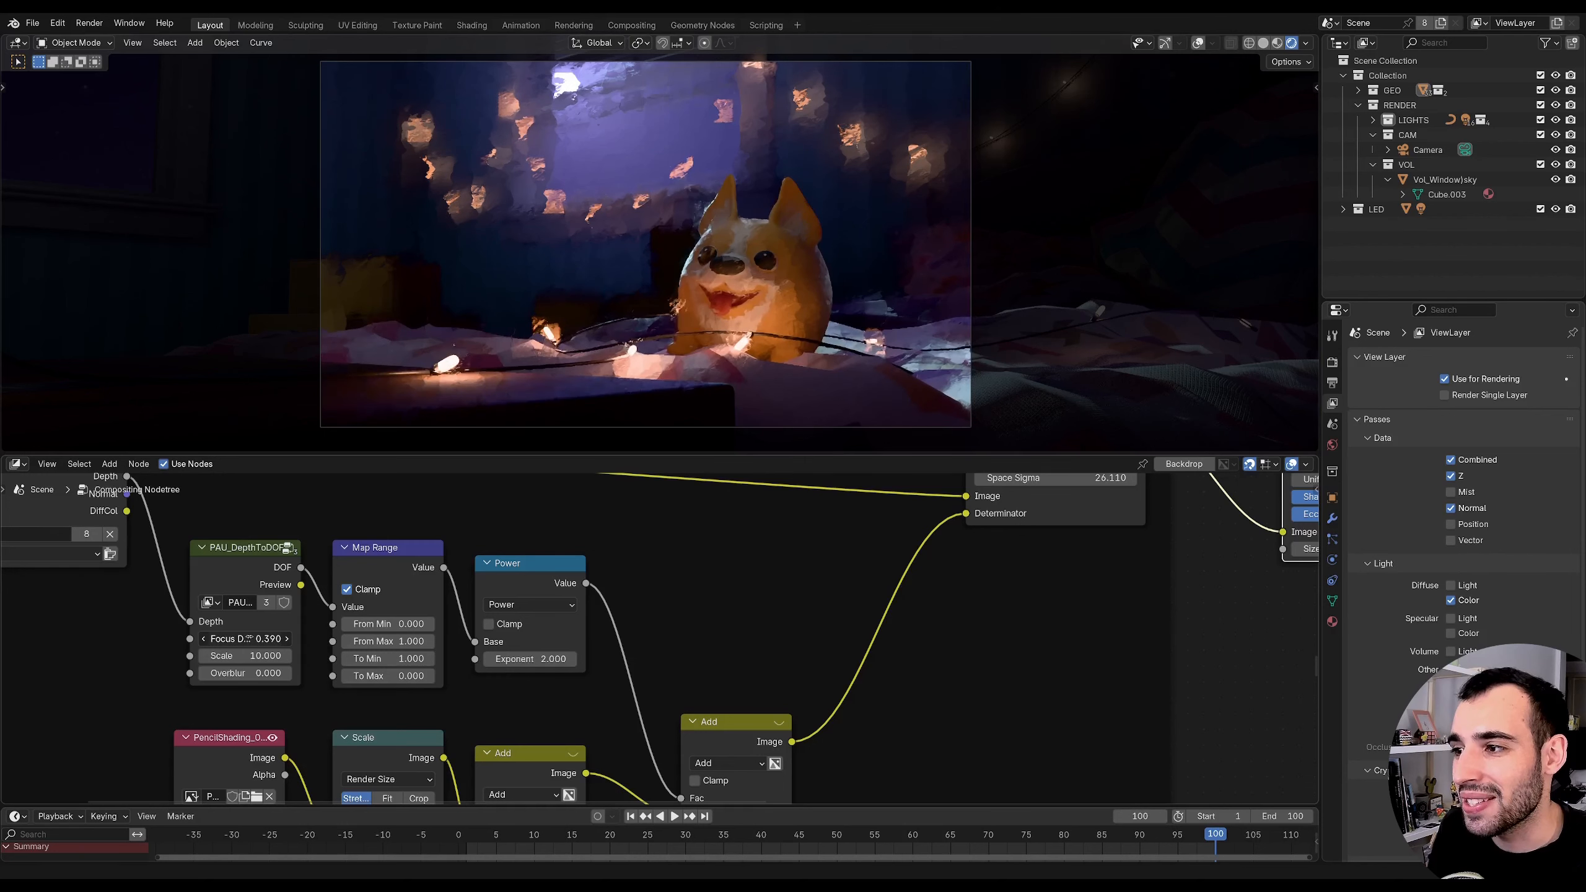
pyautogui.moveTo(249, 639)
pyautogui.mouseDown()
pyautogui.moveTo(297, 672)
pyautogui.moveTo(227, 642)
pyautogui.moveTo(256, 639)
pyautogui.mouseUp()
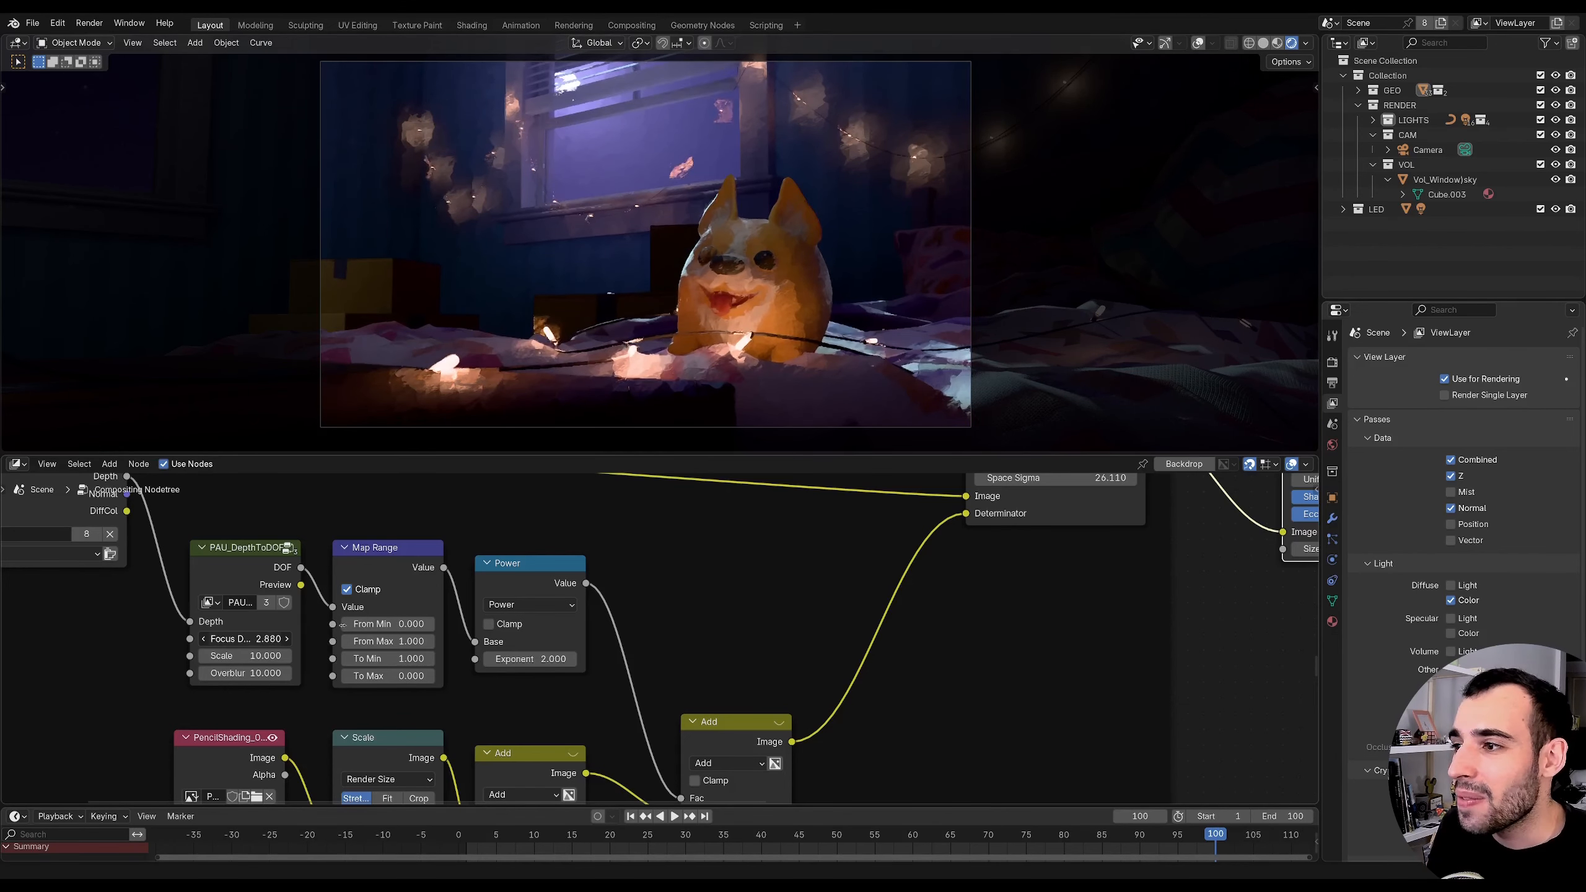
pyautogui.moveTo(235, 637); pyautogui.dragTo(321, 626)
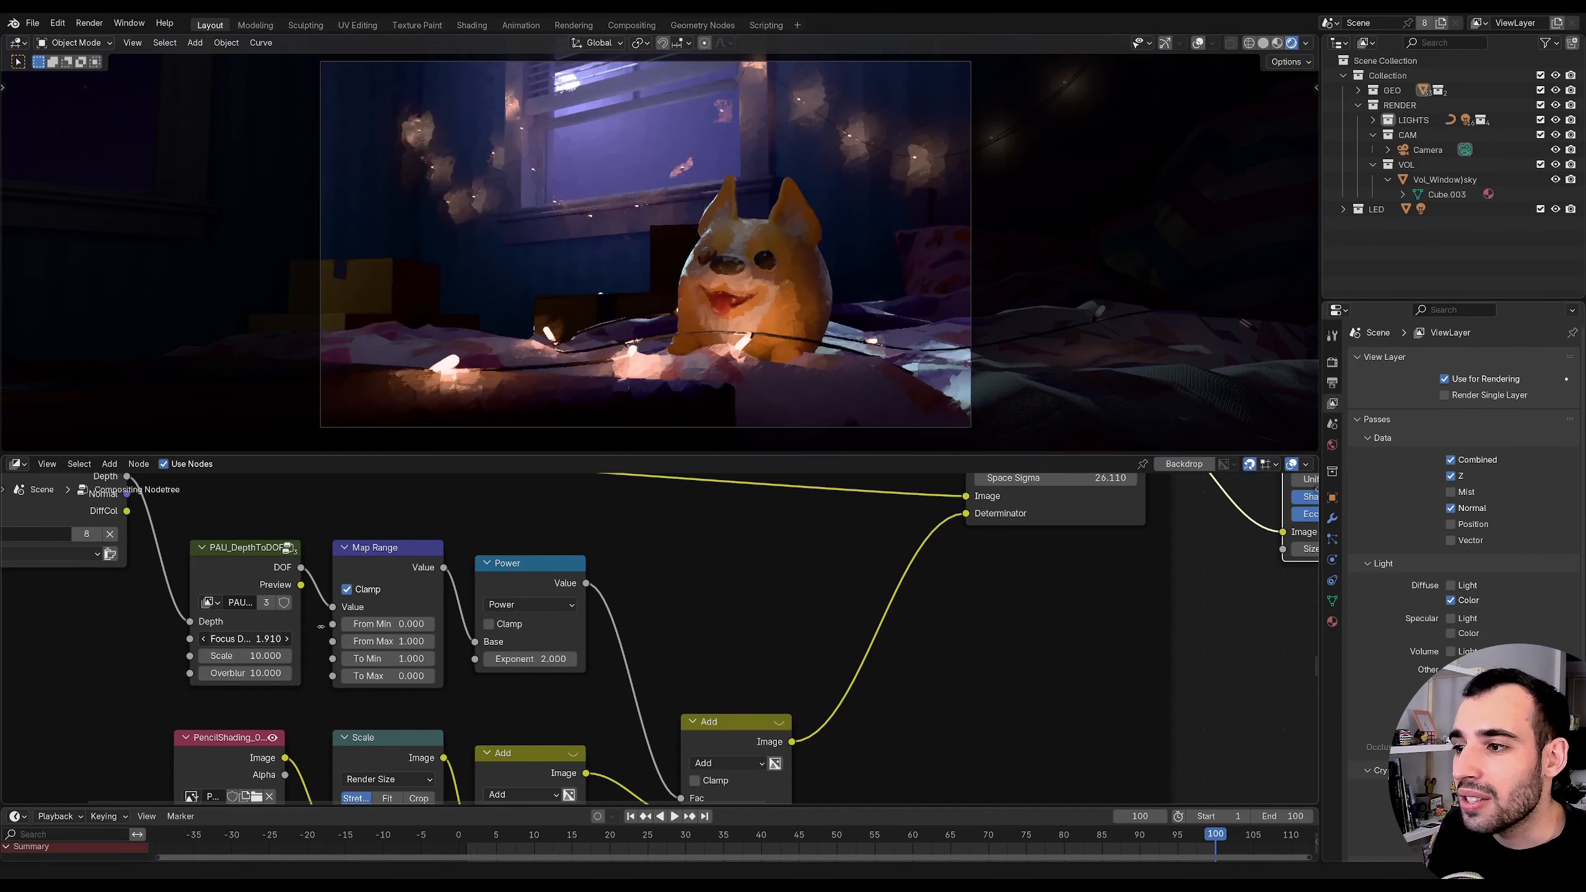
pyautogui.press('Home')
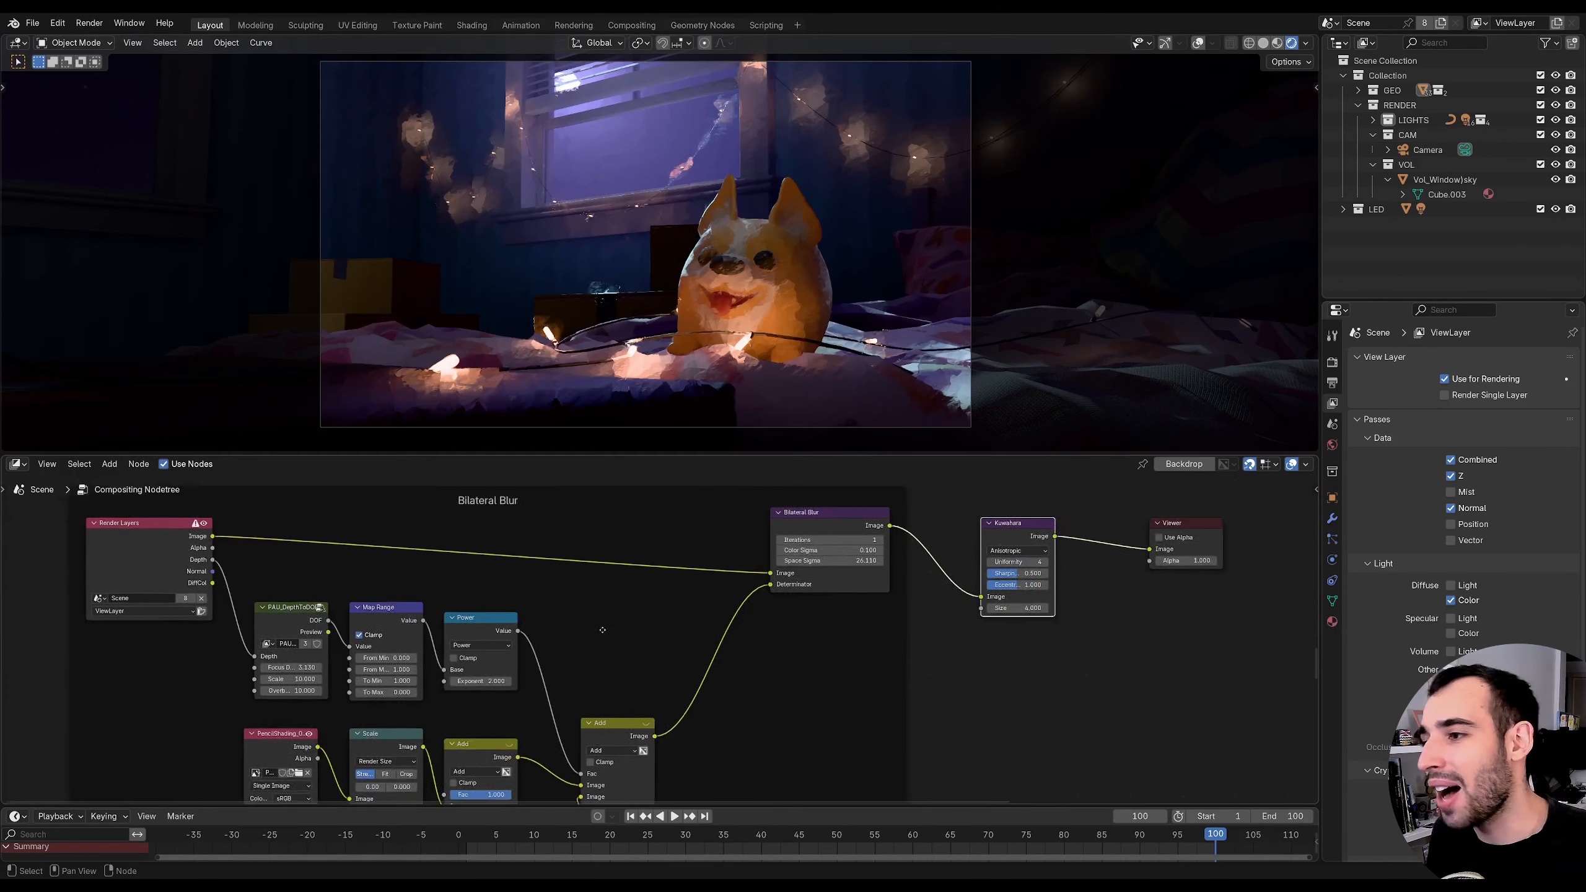